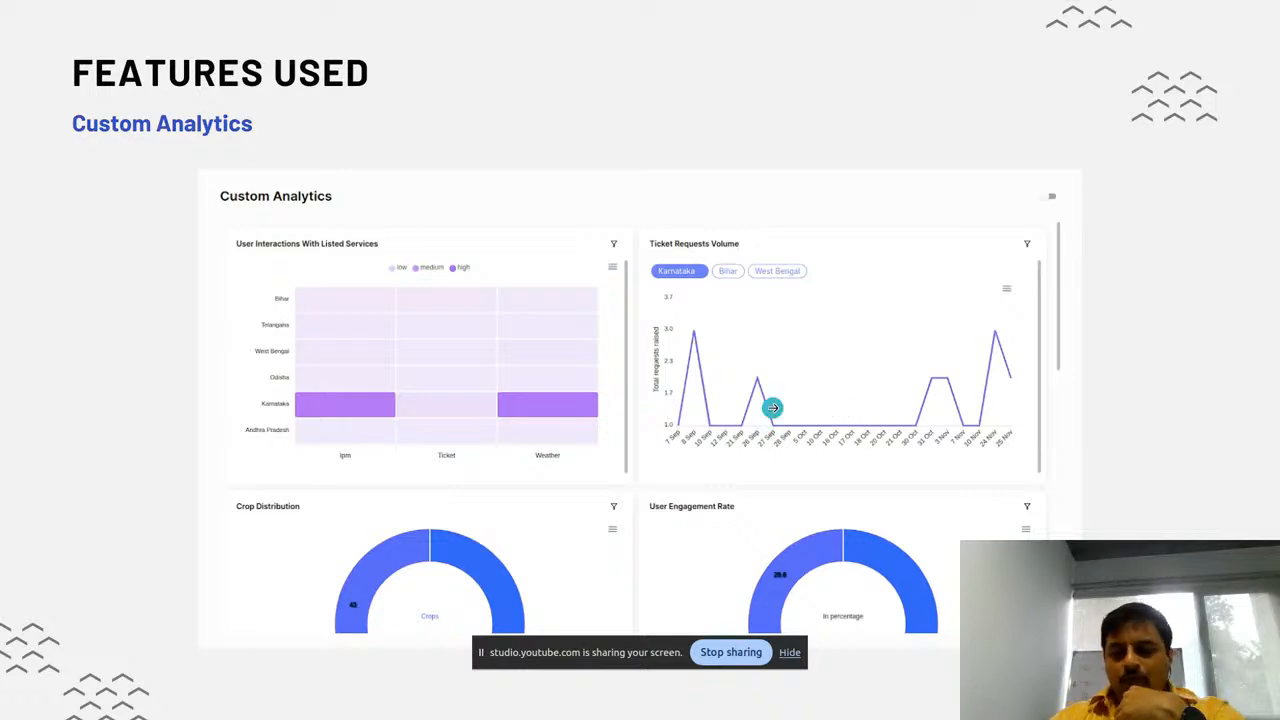
# Advance the presentation to the last Two Stage Fallback Action slide, end the slide show and switch to the Kairon chatbots page
pyautogui.press('Right')
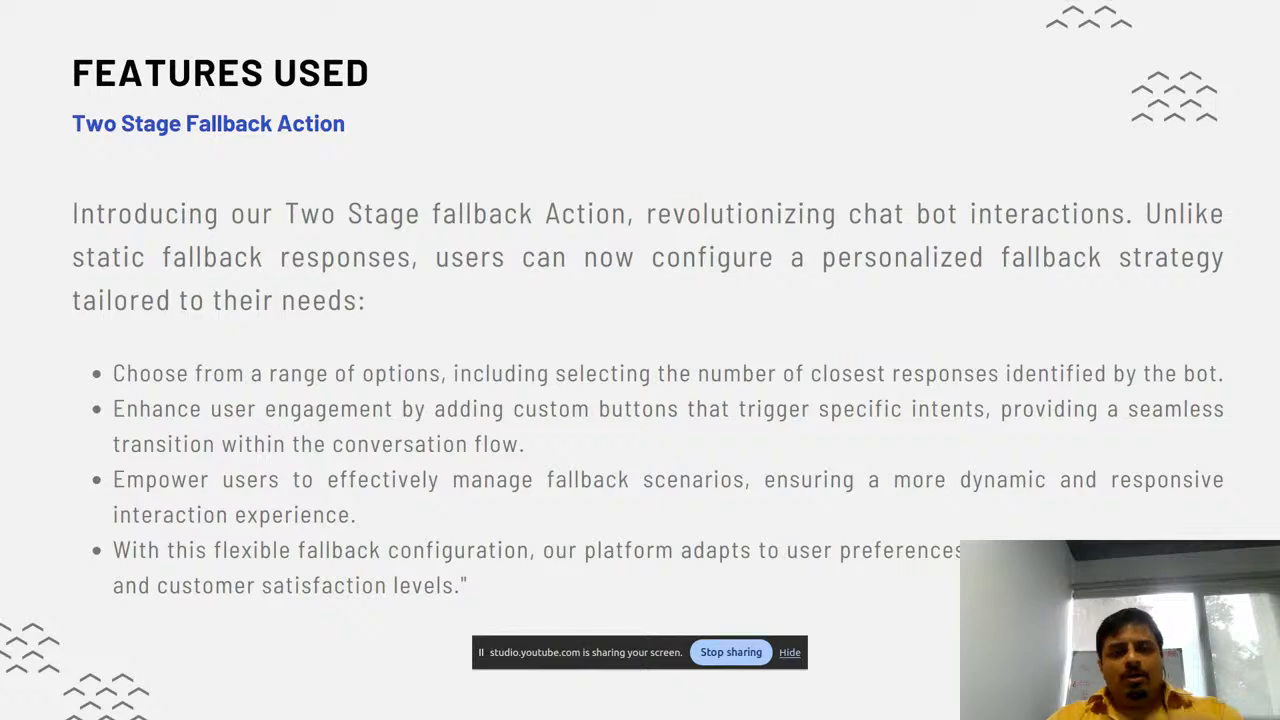
pyautogui.press('Right')
pyautogui.press('Escape')
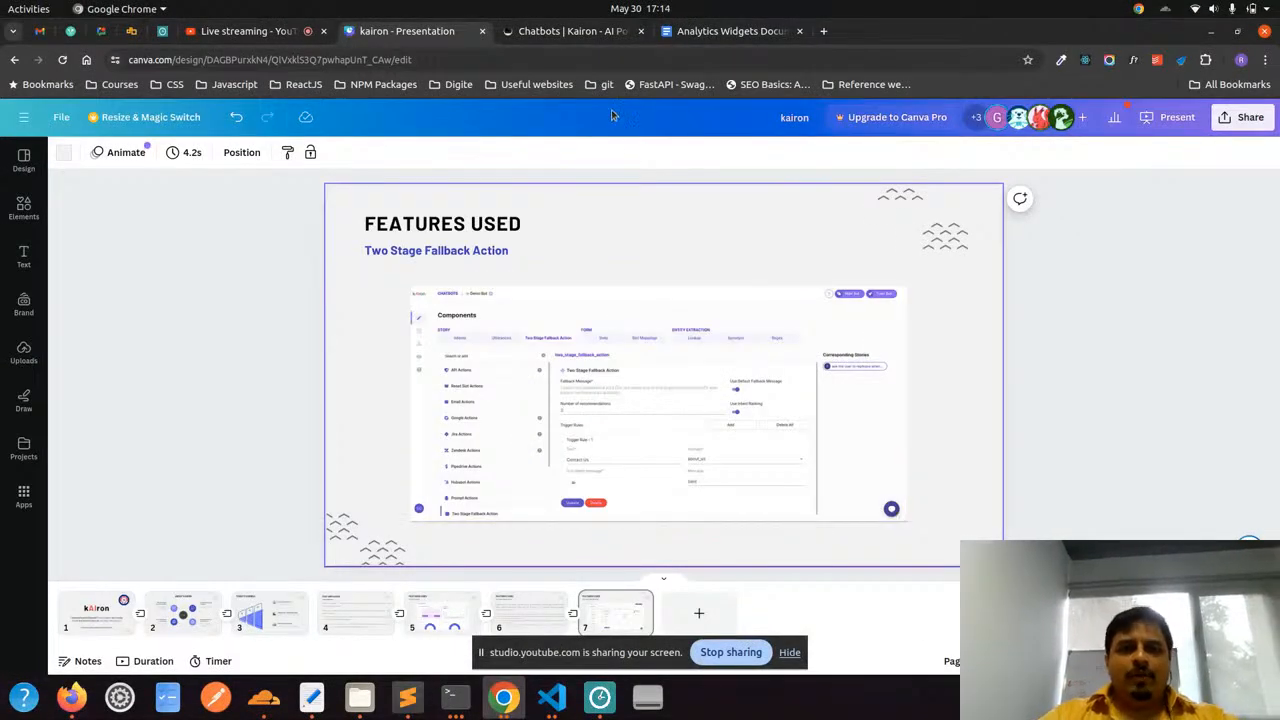
pyautogui.click(572, 31)
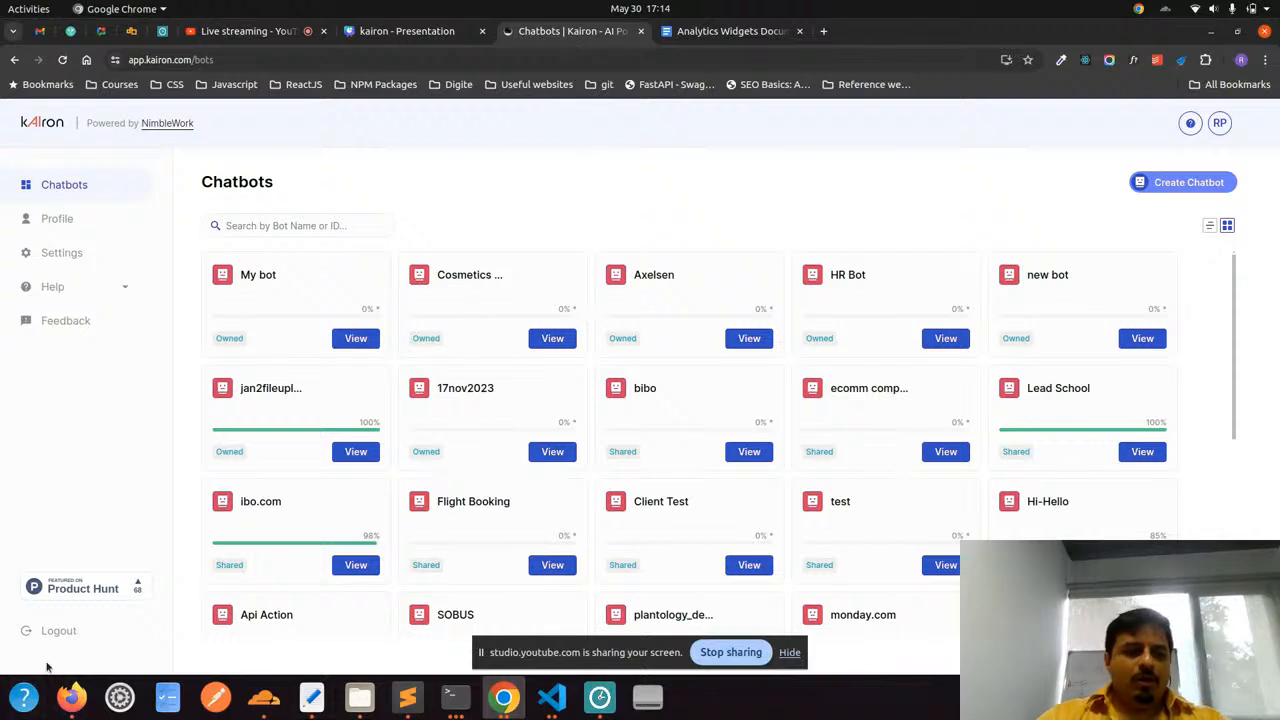
# Load the Kairon login page by going to the address app.kairon.com
pyautogui.click(320, 59)
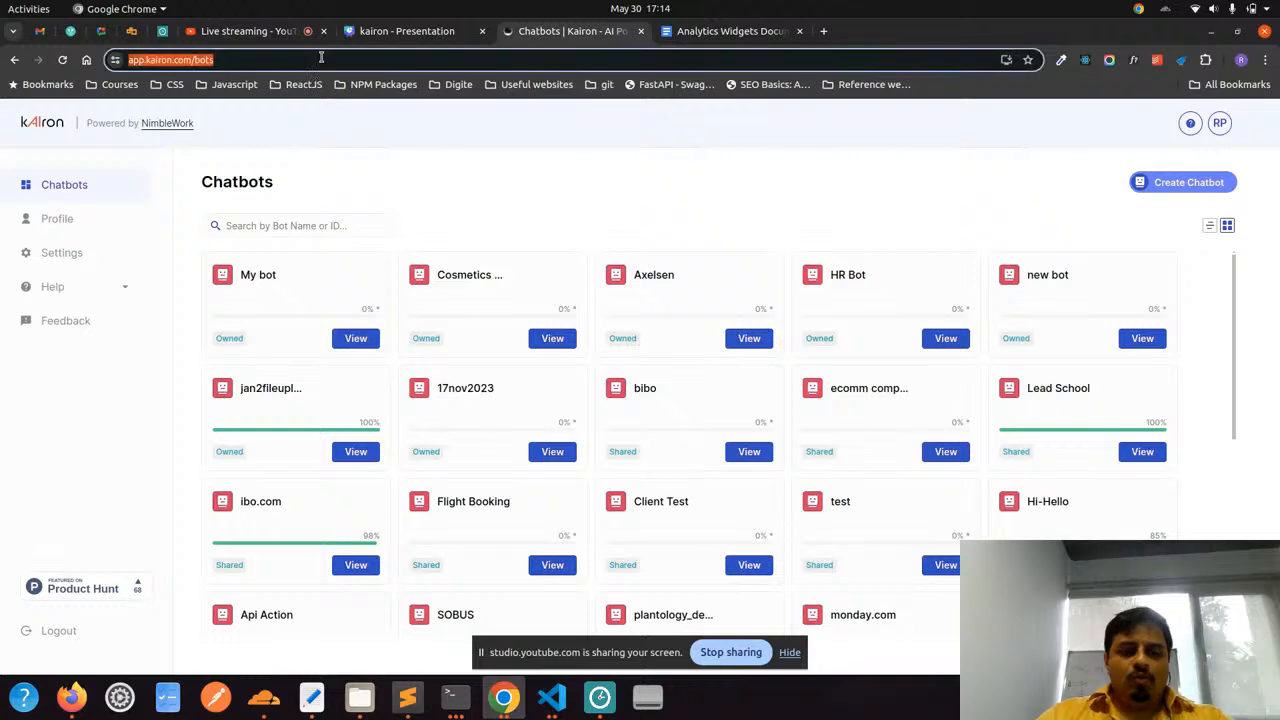
pyautogui.write('app.k')
pyautogui.press('BackSpace')
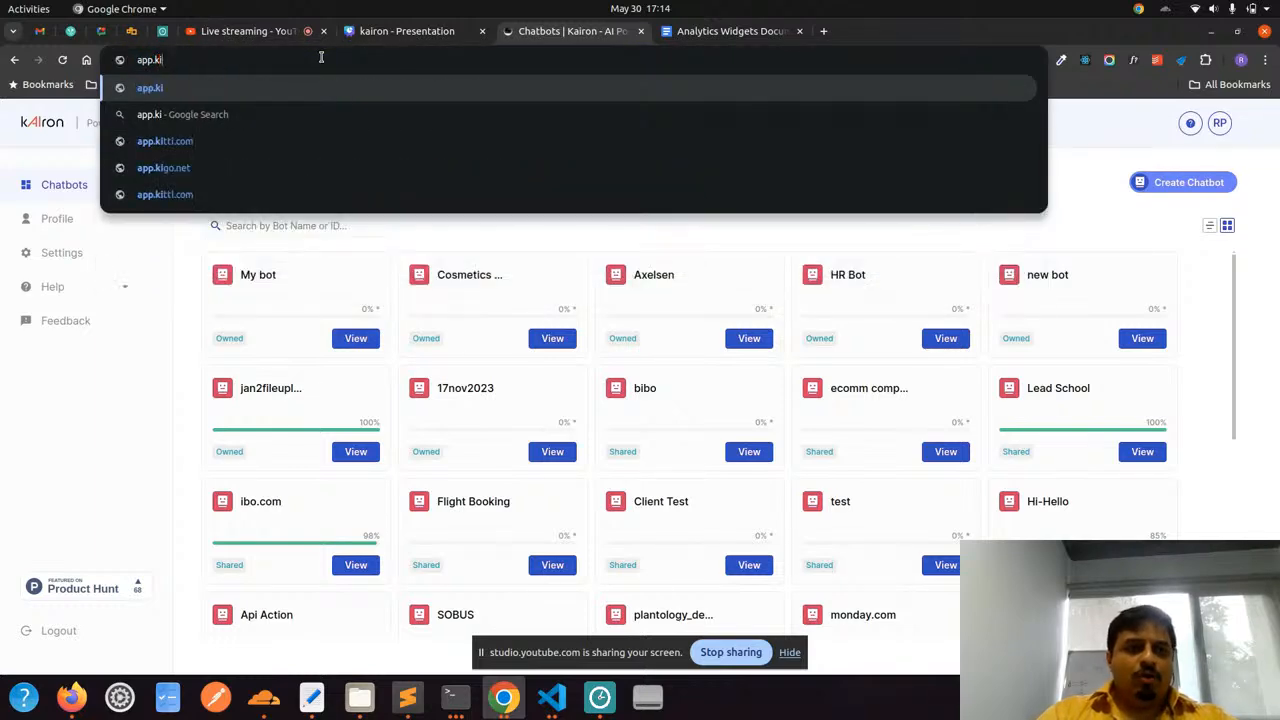
pyautogui.write('a')
pyautogui.press('Right')
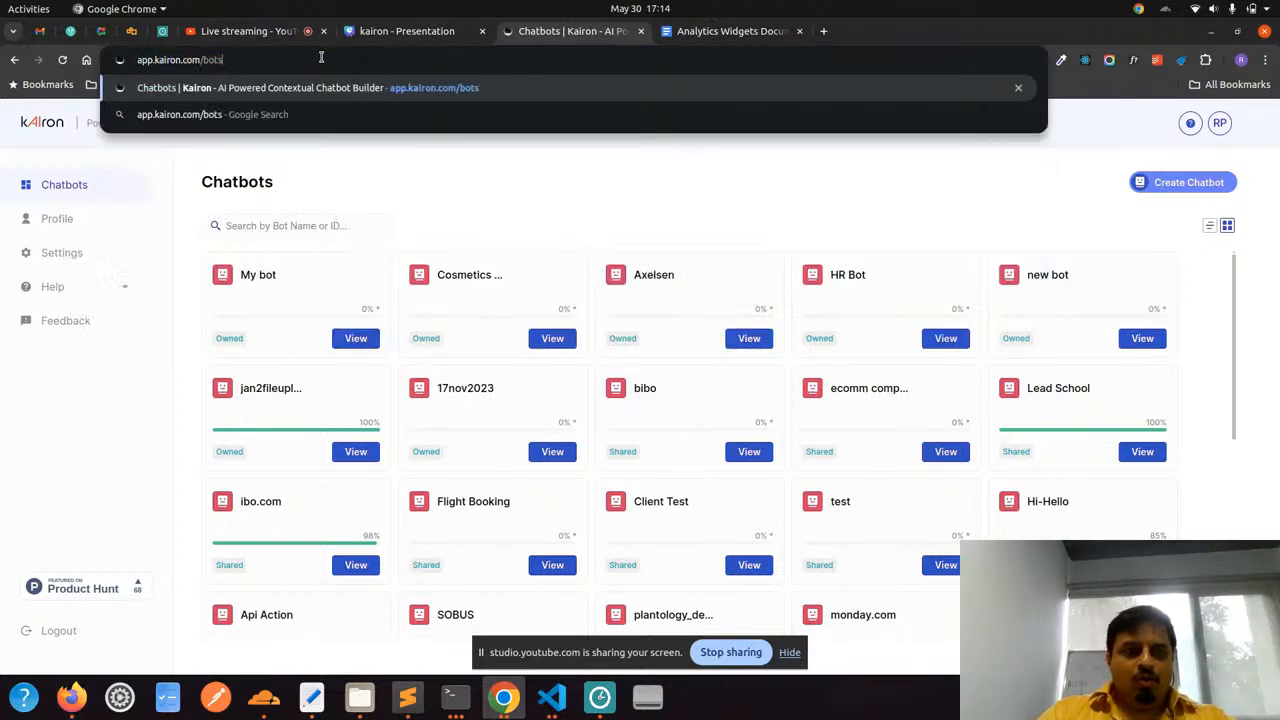
pyautogui.press('BackSpace')
pyautogui.press('BackSpace')
pyautogui.press('BackSpace')
pyautogui.press('BackSpace')
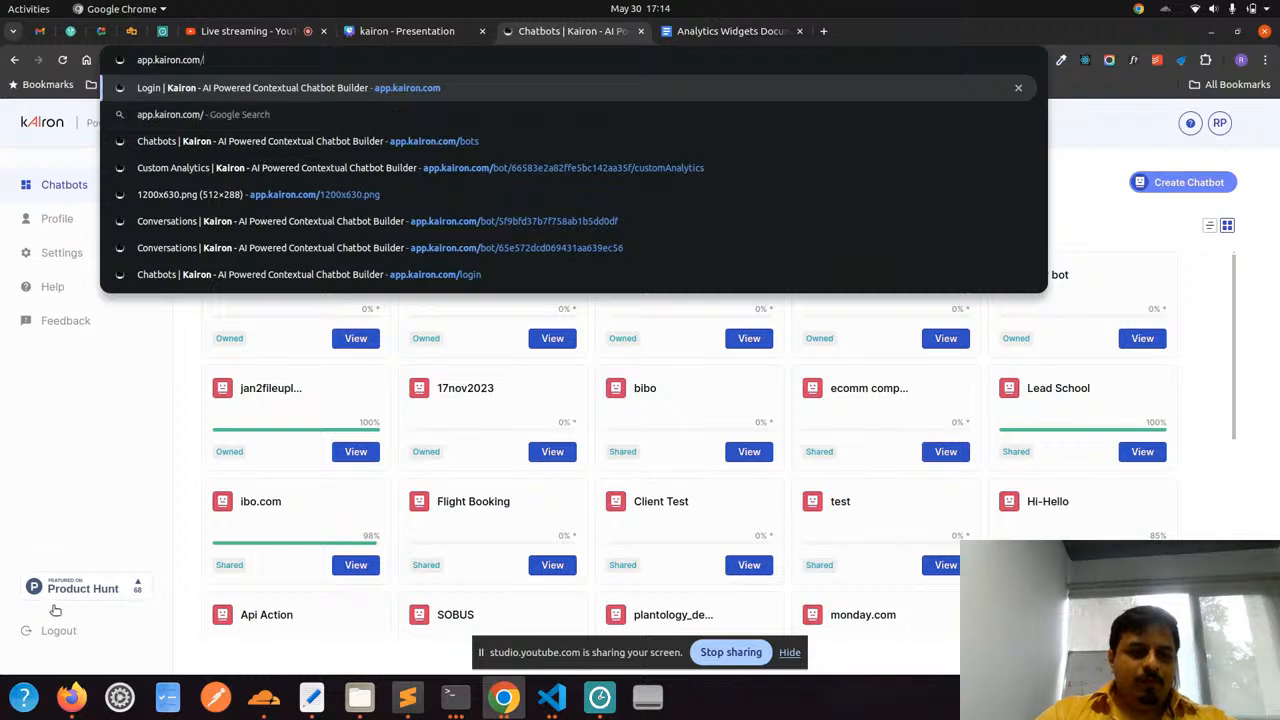
pyautogui.press('Return')
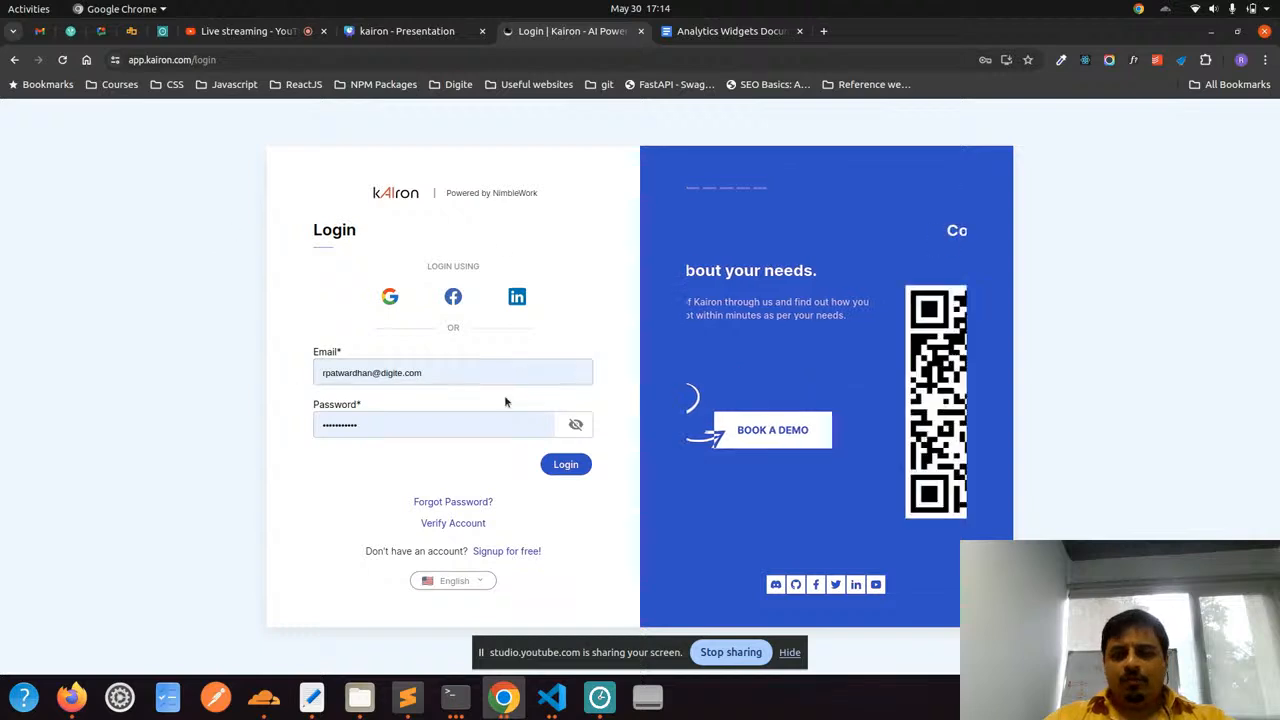
# View the signup form, return to the login form and log in with the prefilled credentials
pyautogui.click(784, 655)
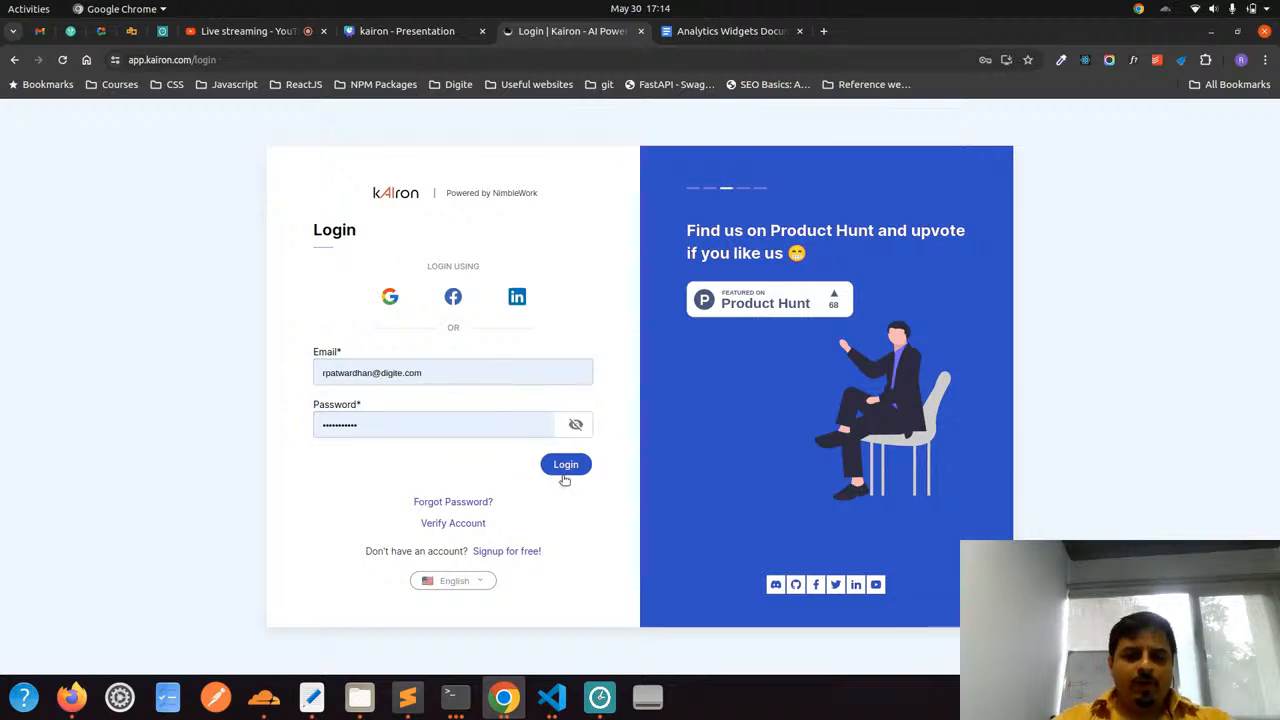
pyautogui.click(530, 551)
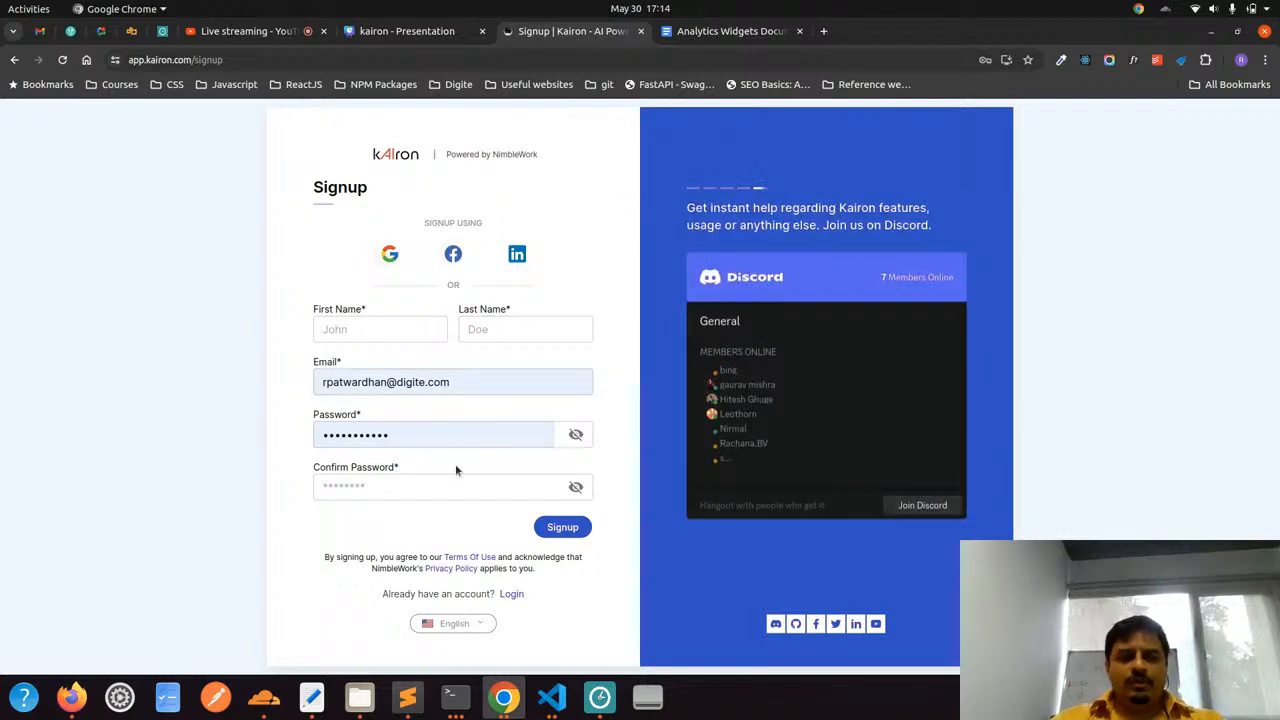
pyautogui.click(511, 594)
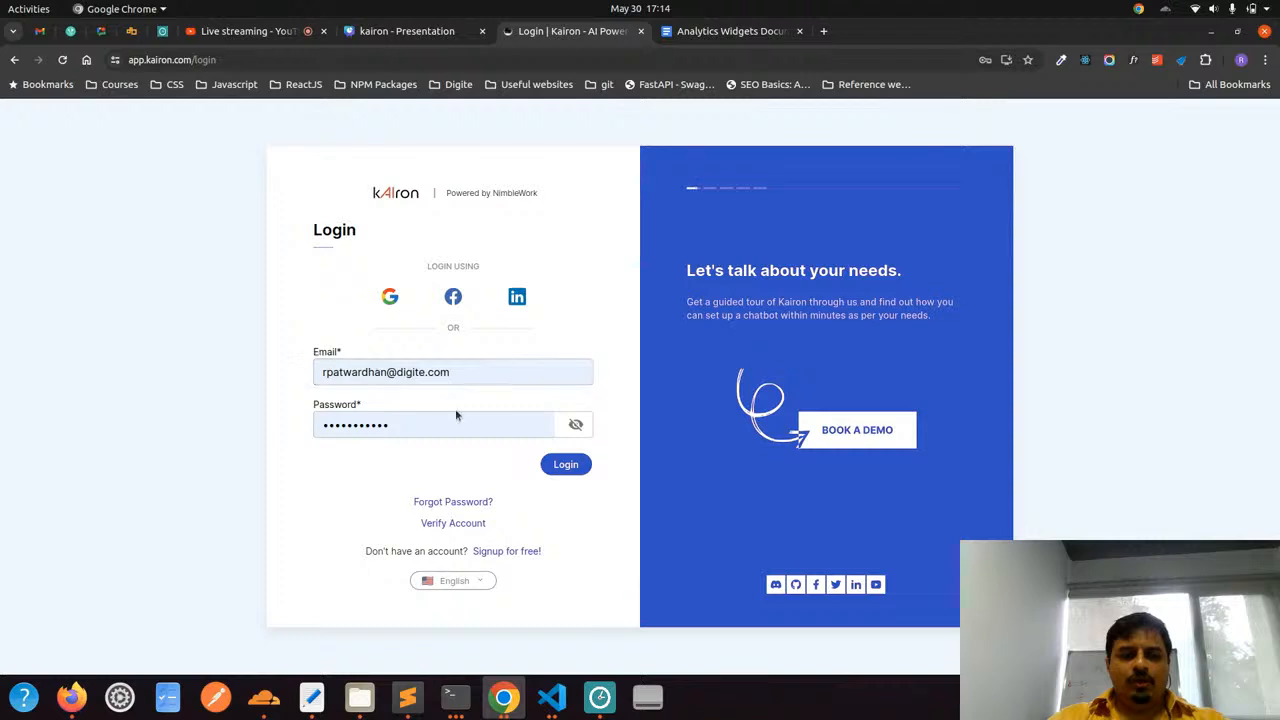
pyautogui.click(562, 474)
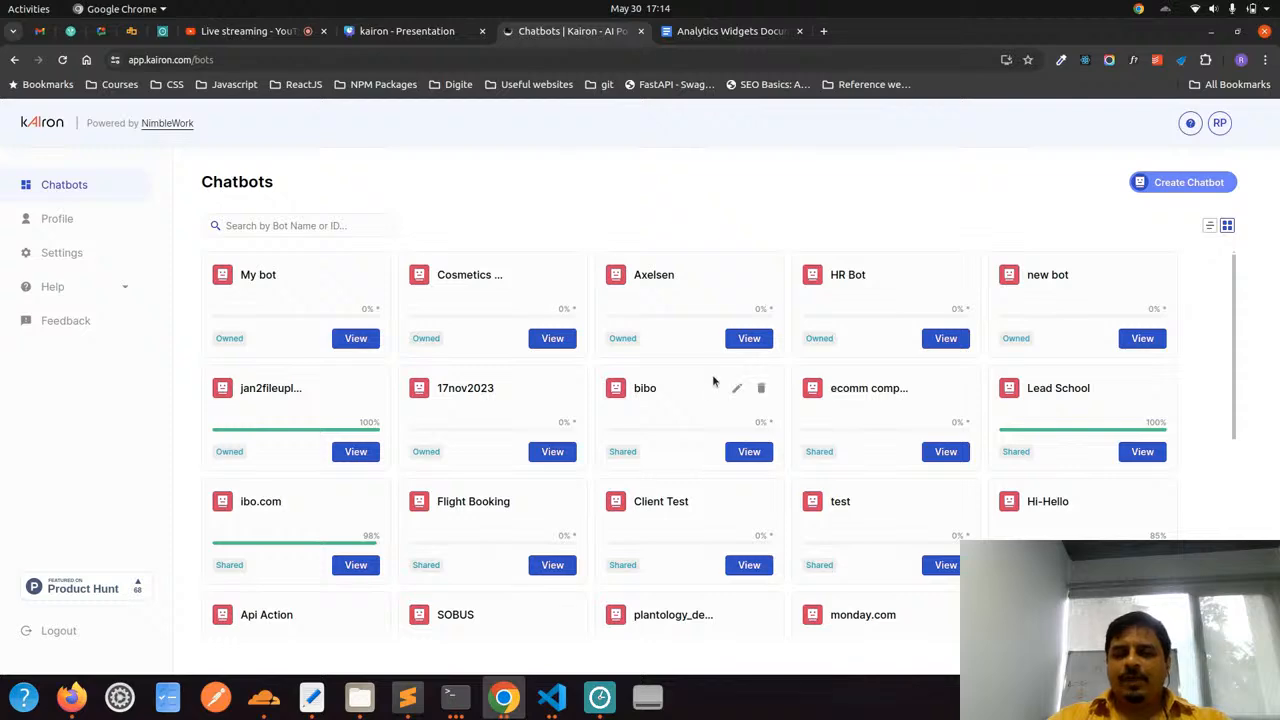
# Create a new chatbot named "demo bot 2" at the end of the chatbot list and save it
pyautogui.scroll(-4, 714, 372)
pyautogui.scroll(4, 713, 380)
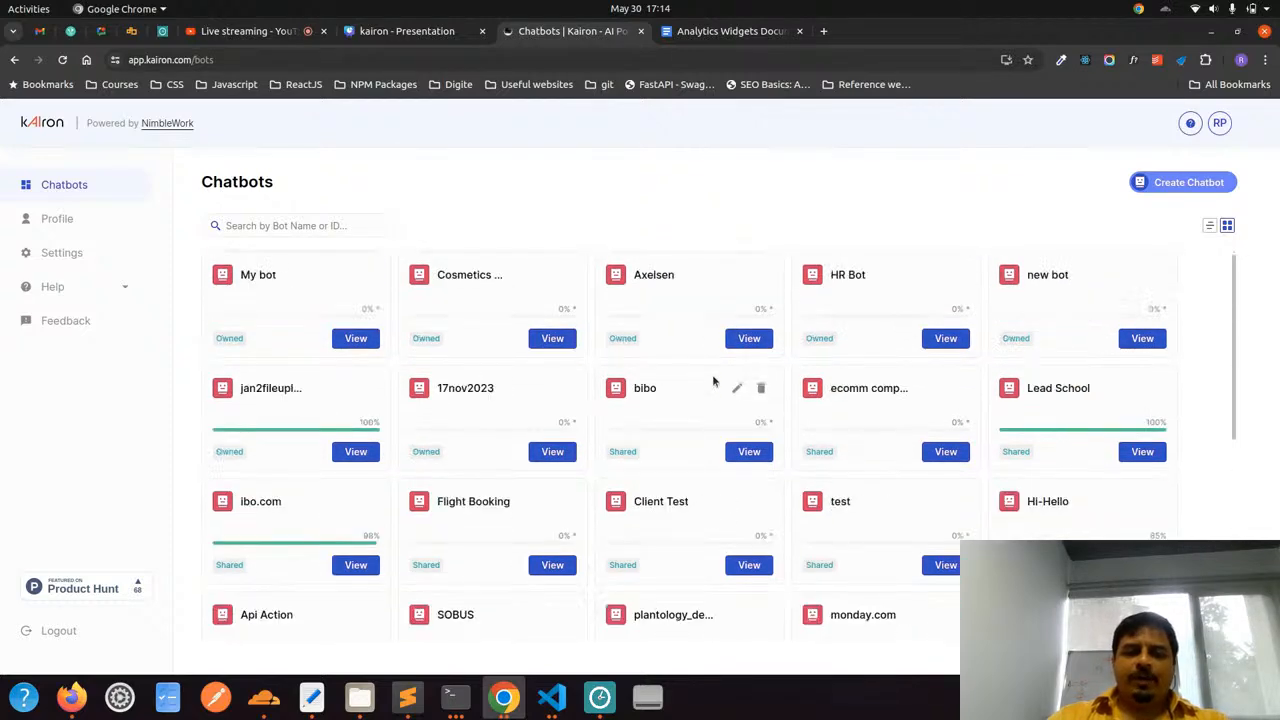
pyautogui.scroll(-4, 714, 381)
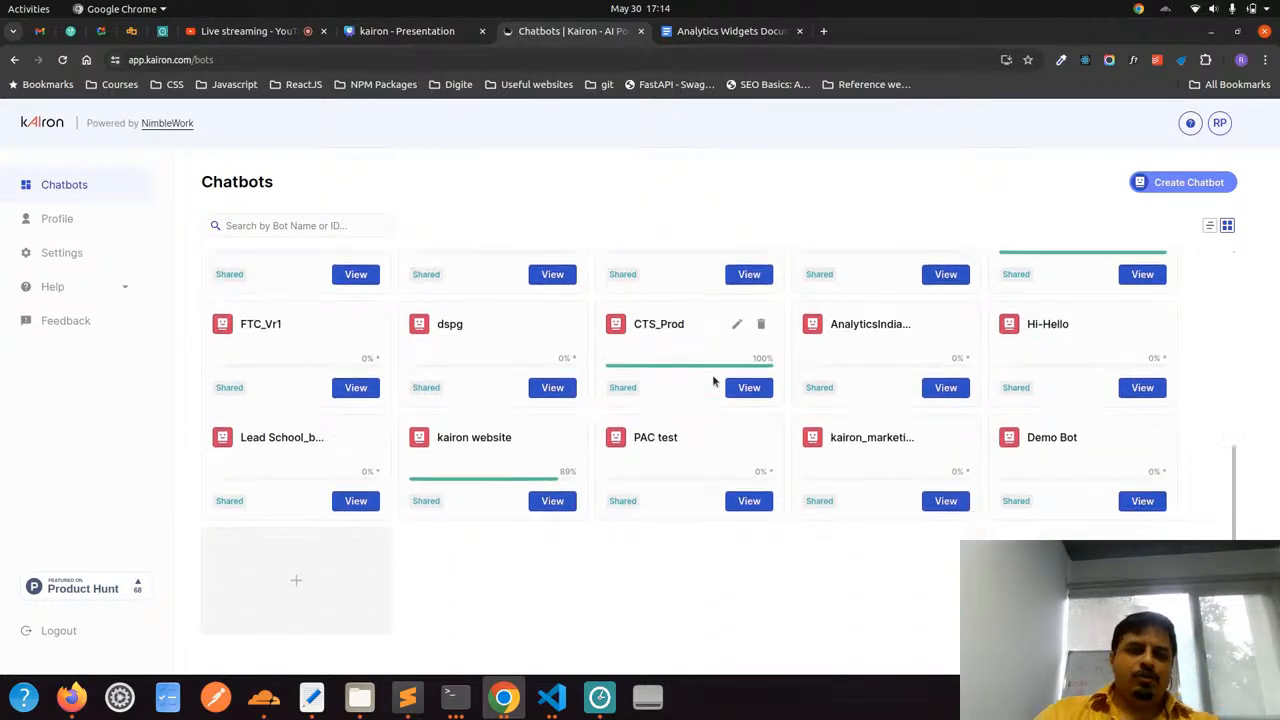
pyautogui.scroll(4, 714, 381)
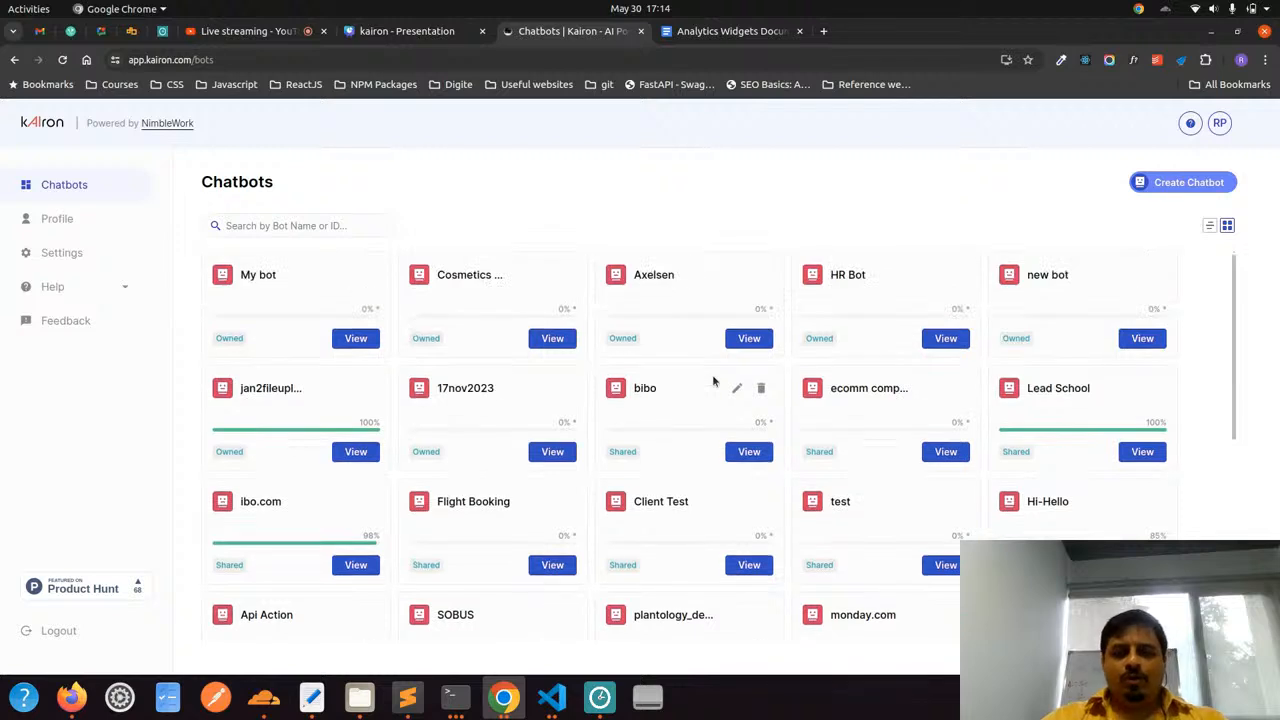
pyautogui.scroll(-4, 713, 381)
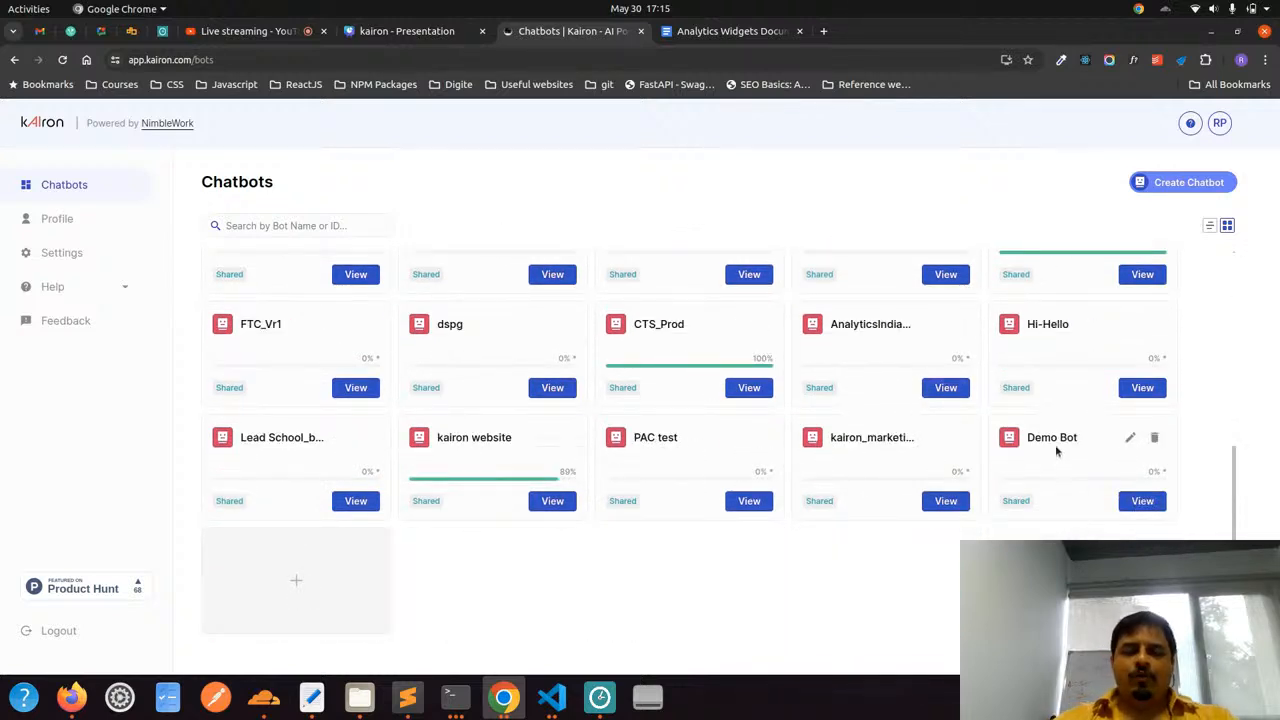
pyautogui.click(1160, 181)
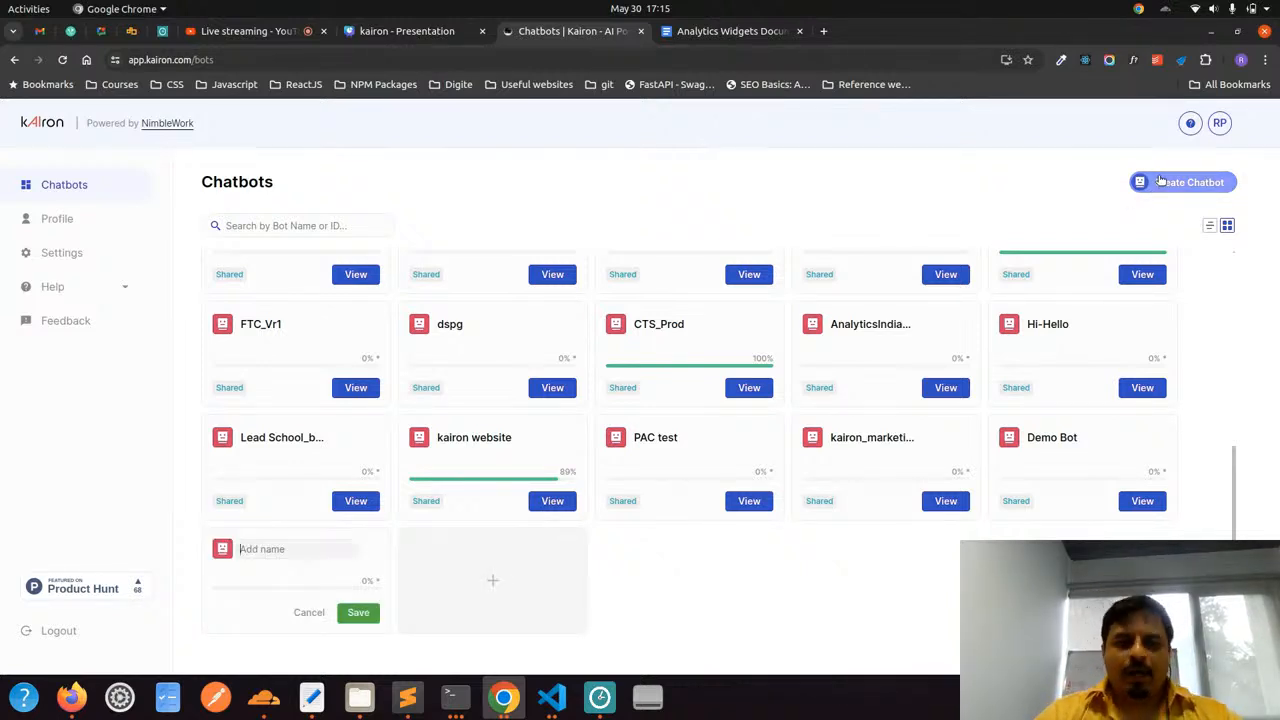
pyautogui.click(267, 549)
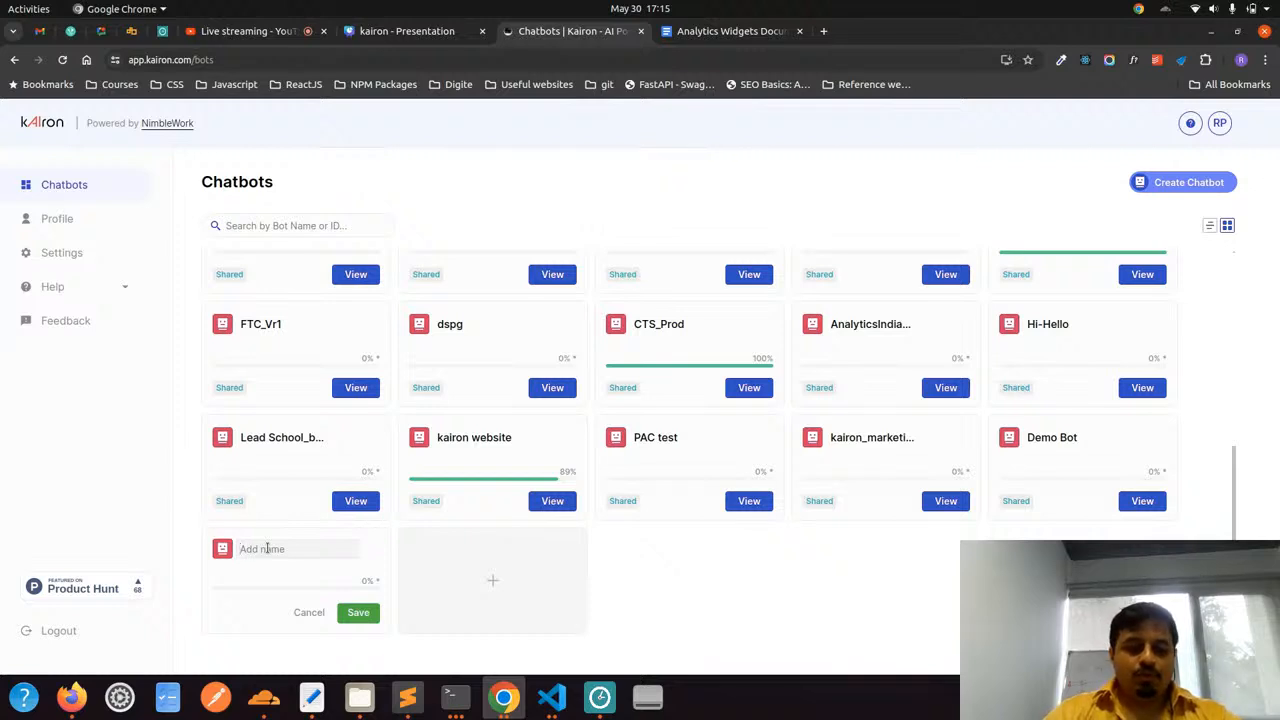
pyautogui.write('demo b')
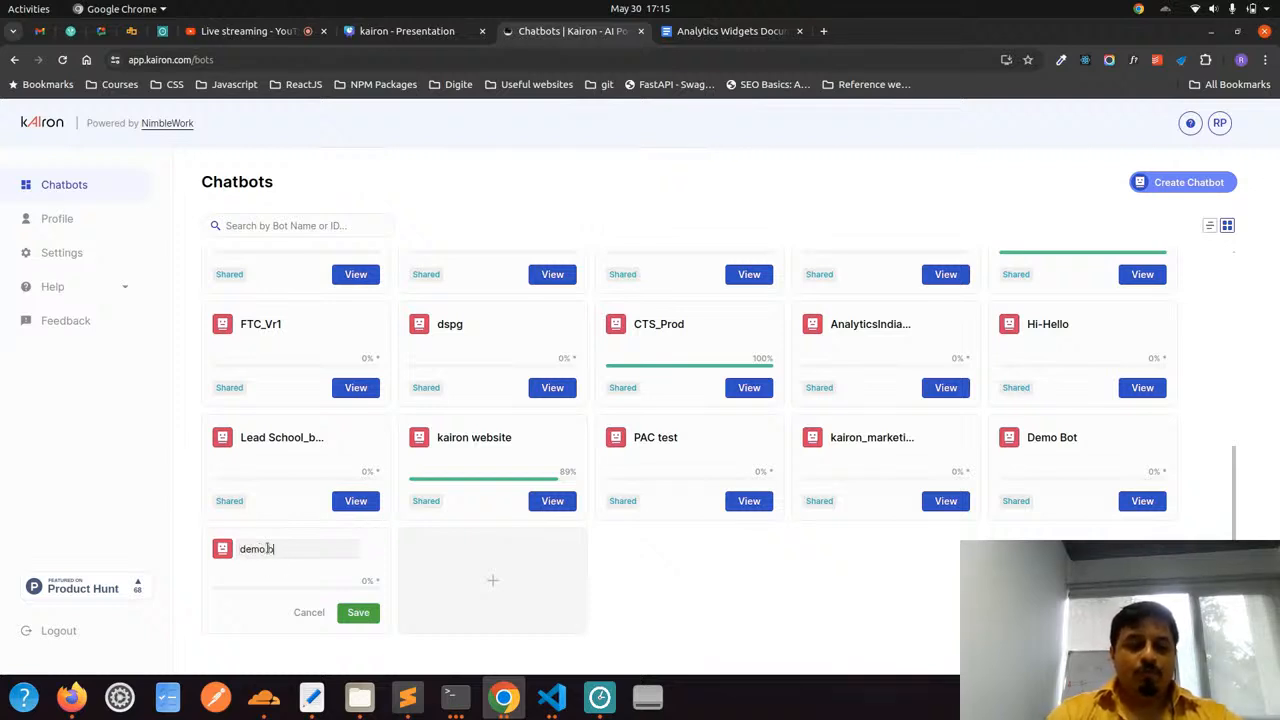
pyautogui.write('ot 2')
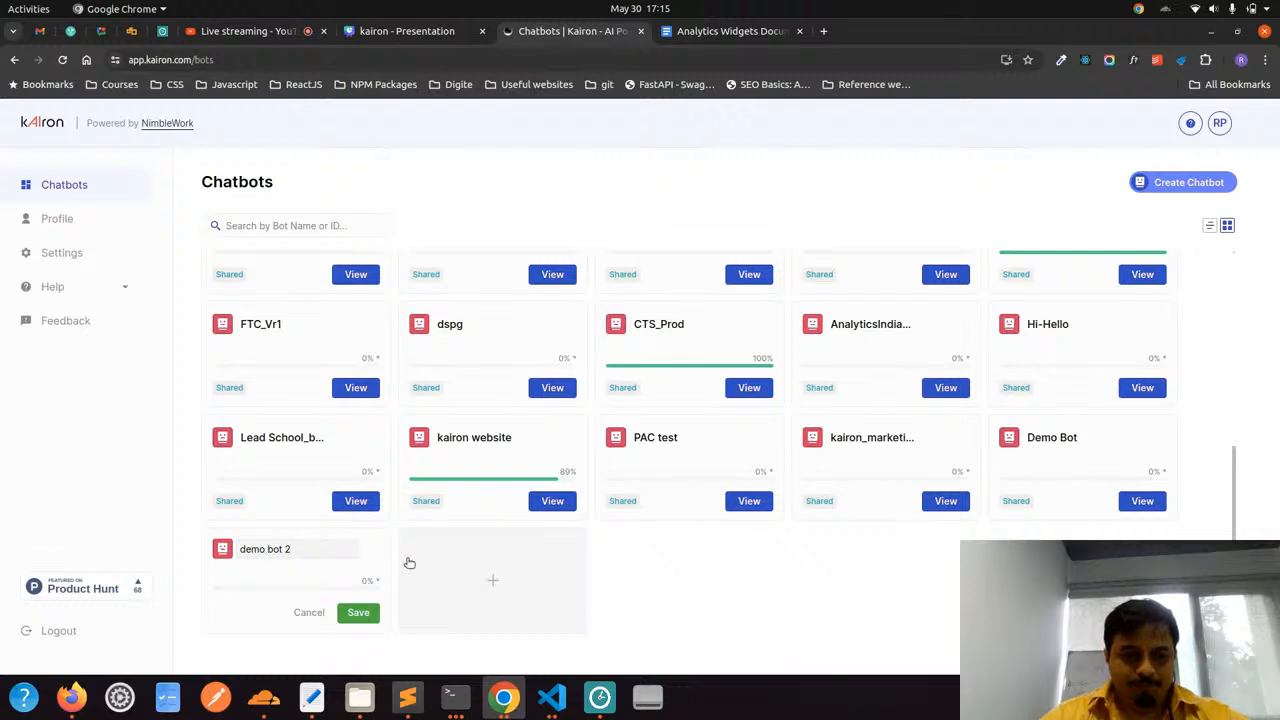
pyautogui.click(358, 612)
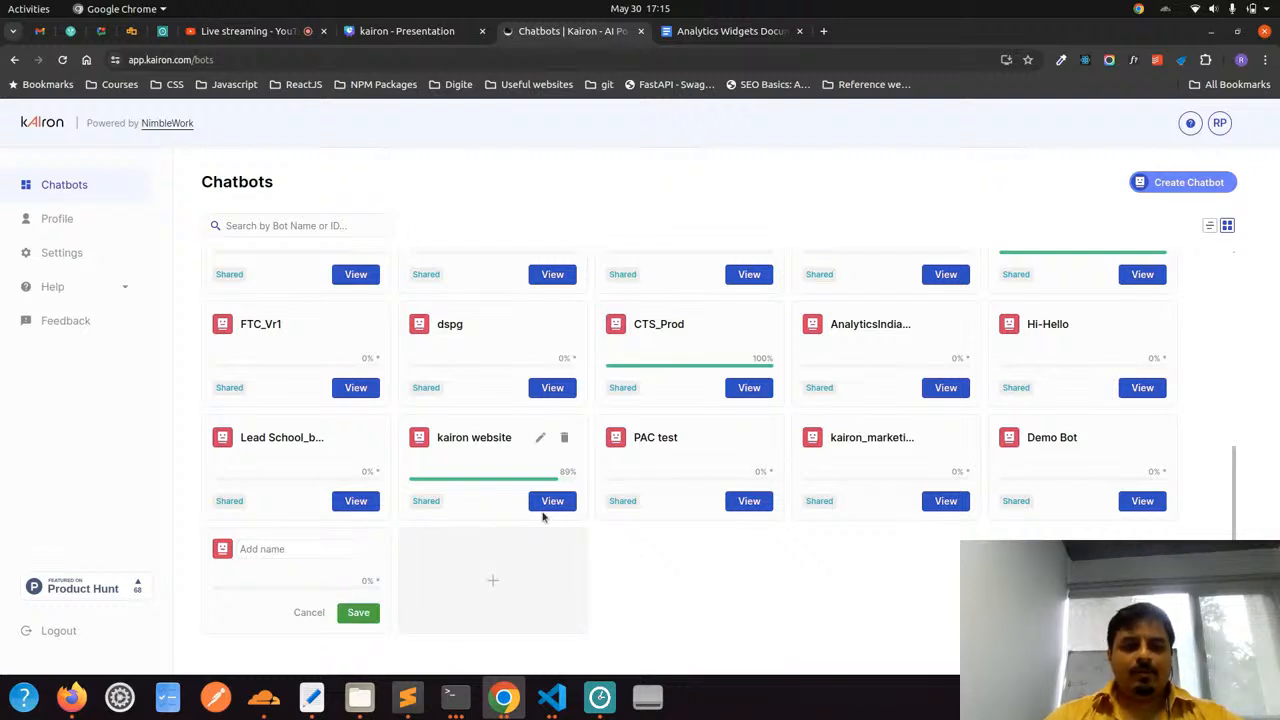
# Search the chatbots for "demo" and open demo bot 2, dismissing the notification on its conversations page
pyautogui.scroll(6, 579, 426)
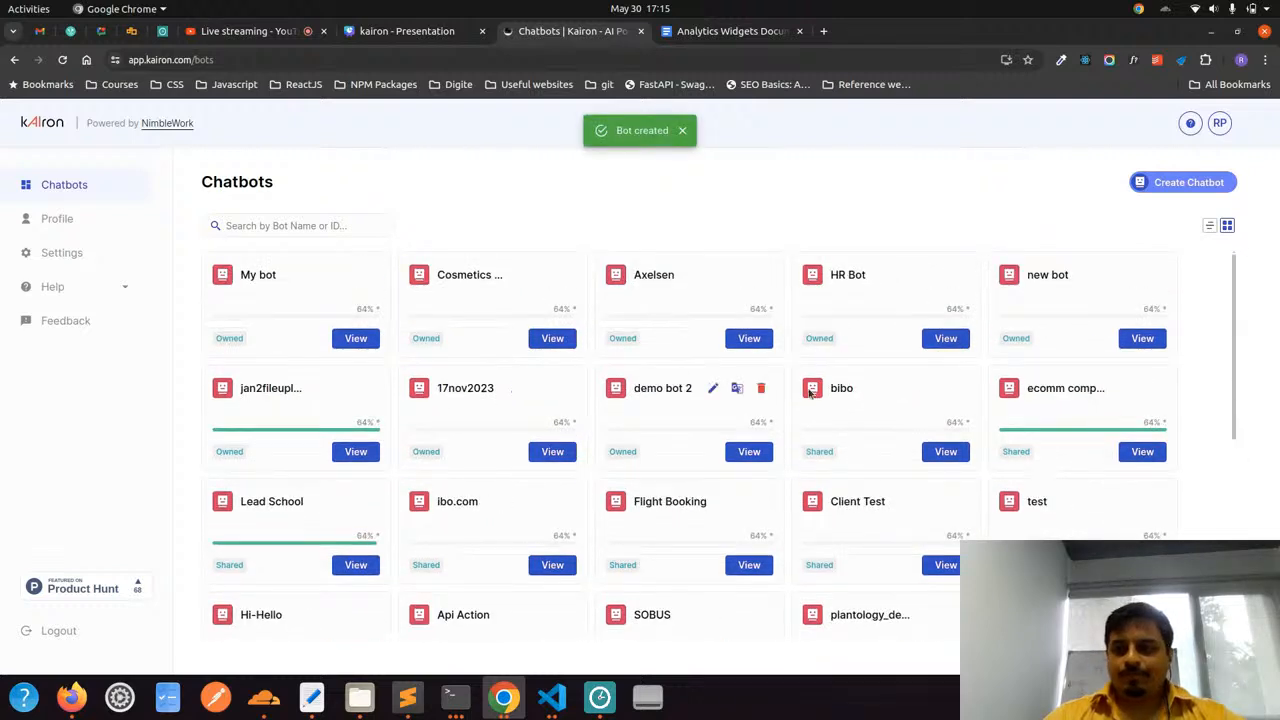
pyautogui.click(280, 228)
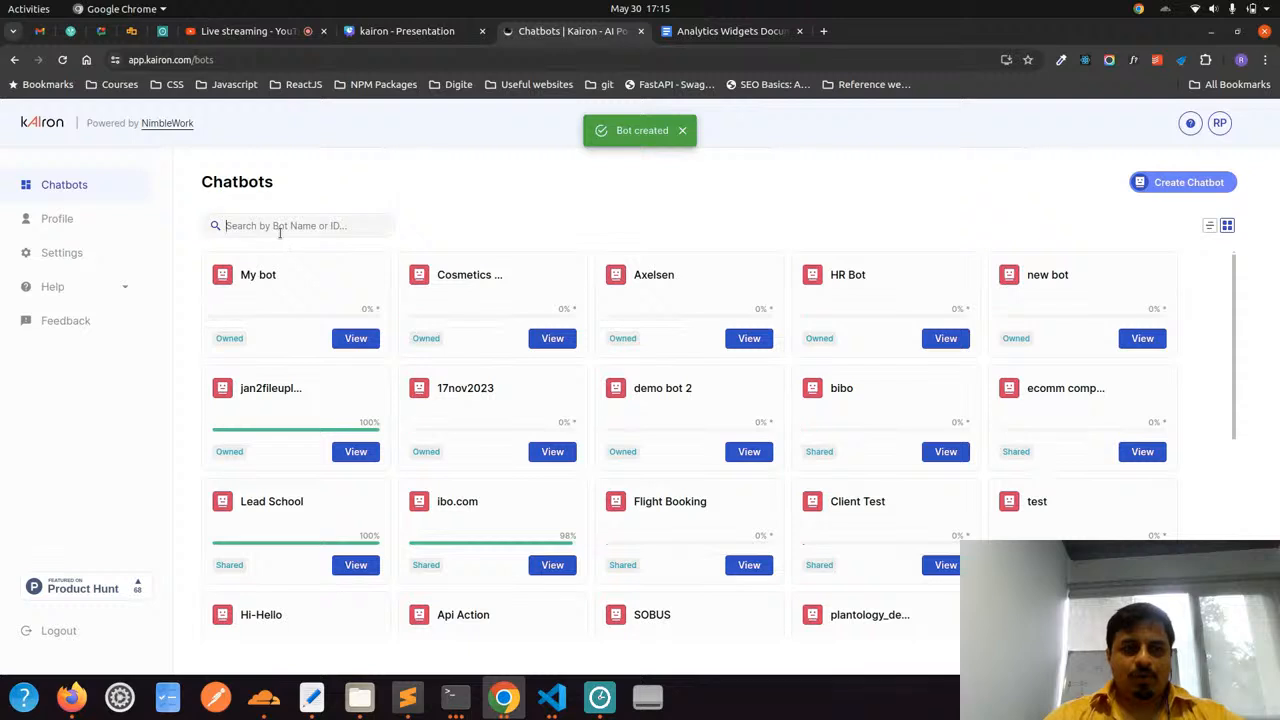
pyautogui.write('demo')
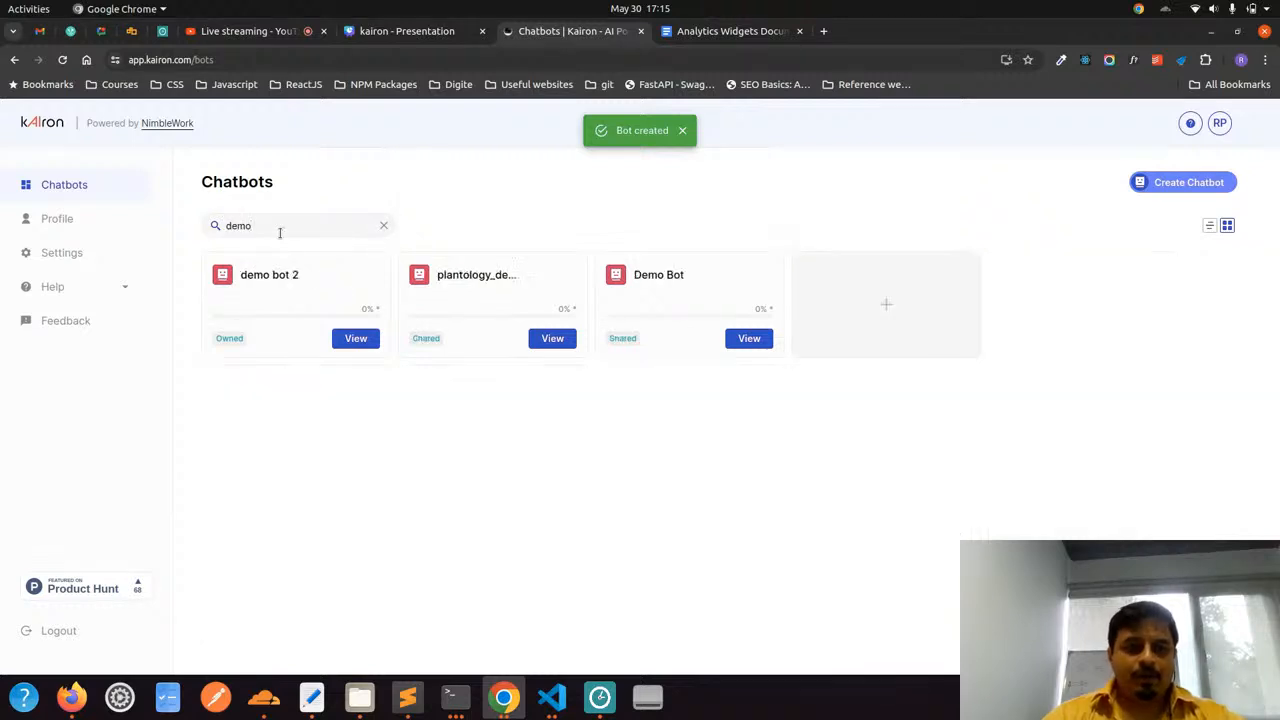
pyautogui.click(347, 338)
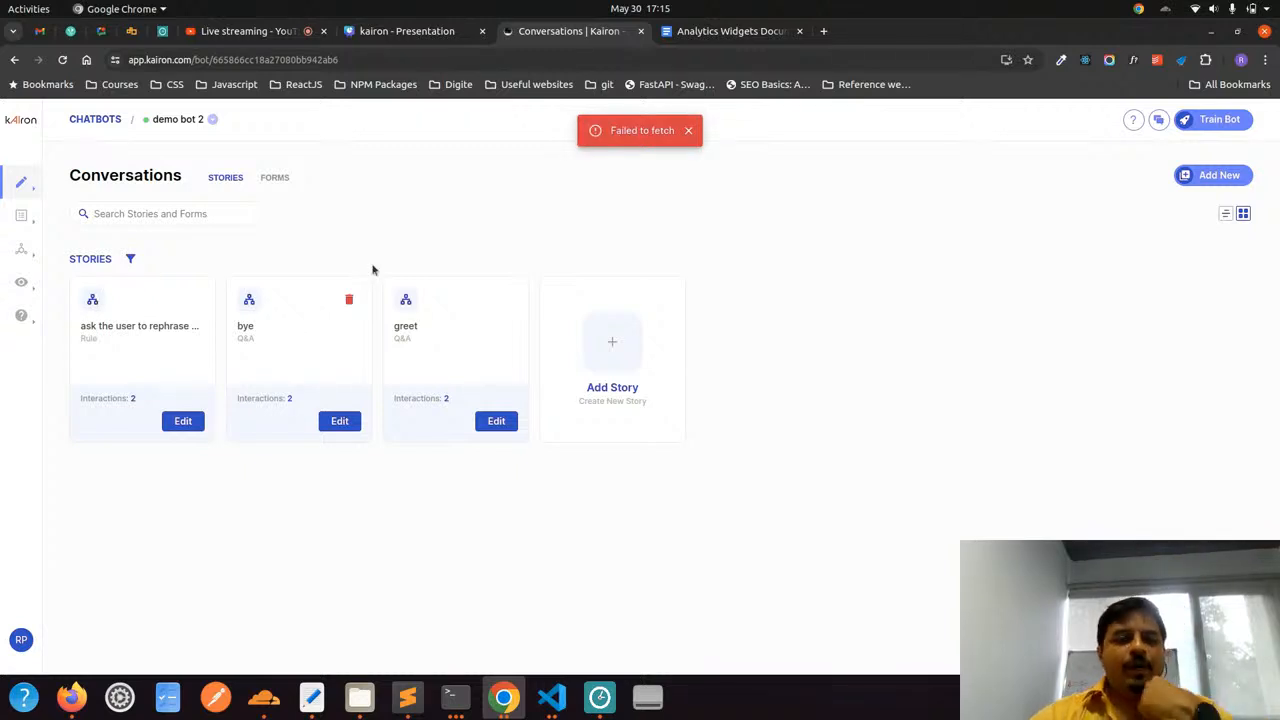
pyautogui.click(689, 130)
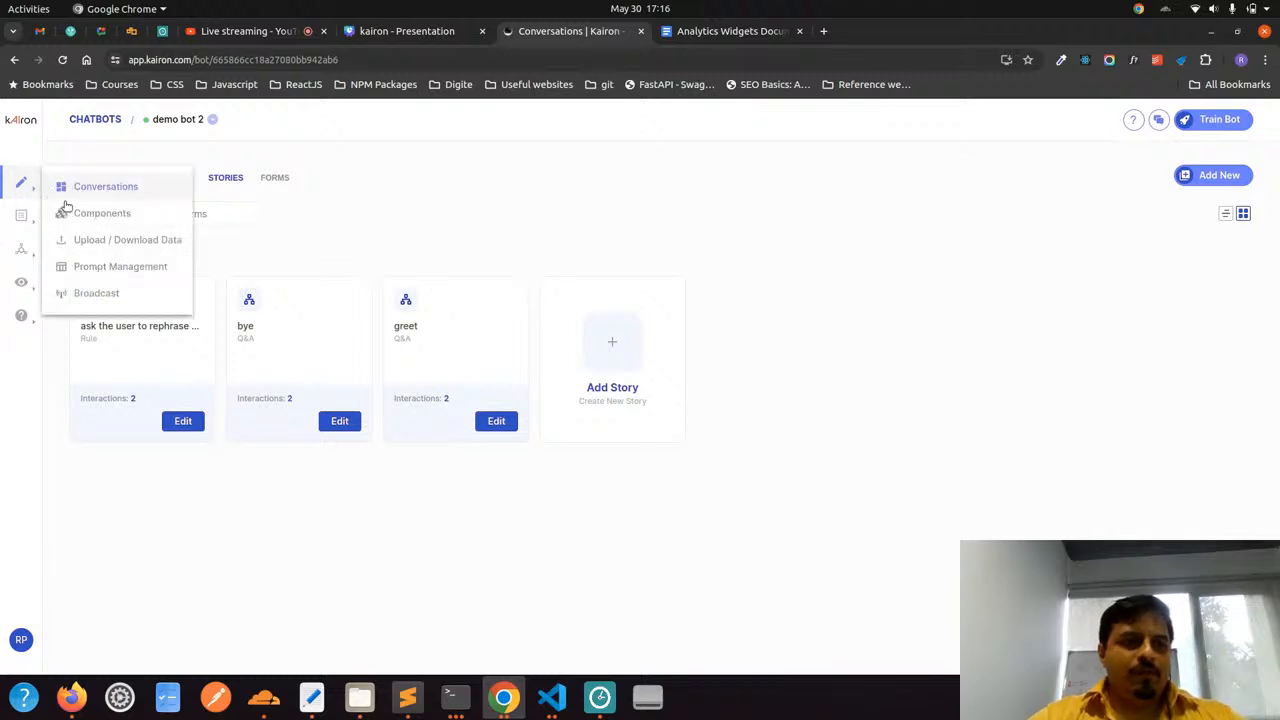
# Examine the training phrases of the greet intent and the responses of the utter_greet utterance in the bot's components
pyautogui.click(72, 212)
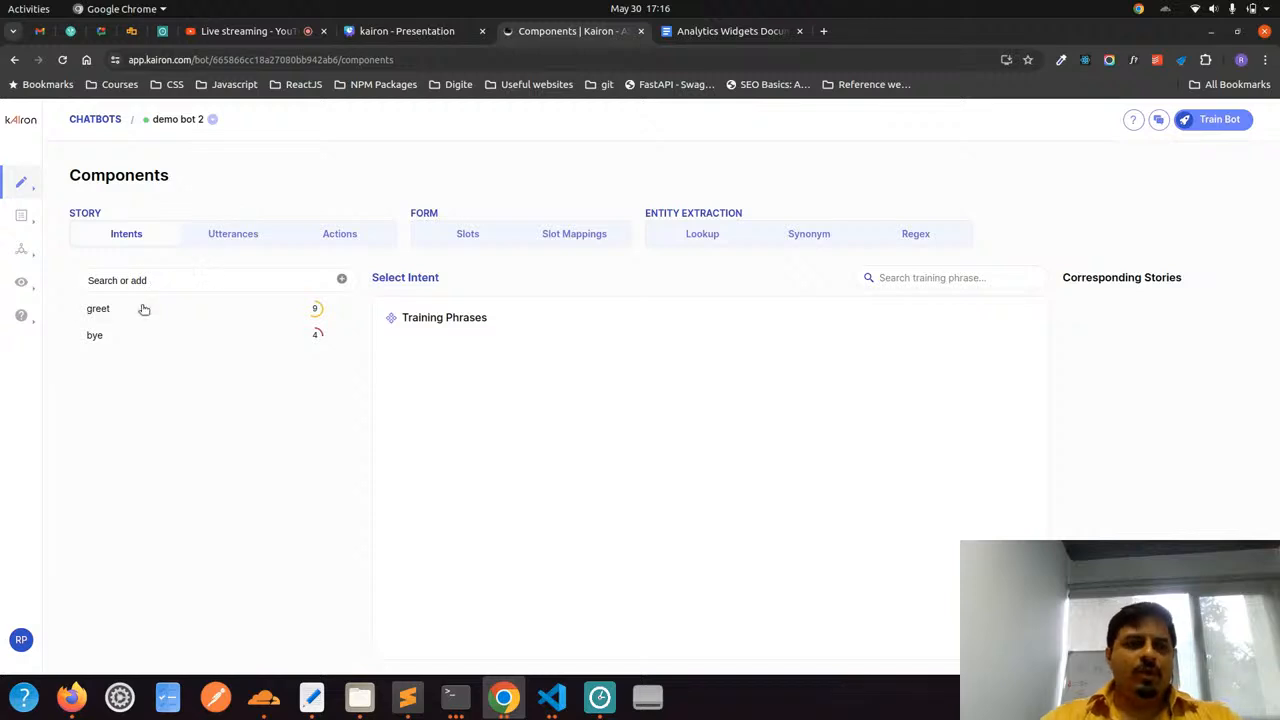
pyautogui.click(213, 234)
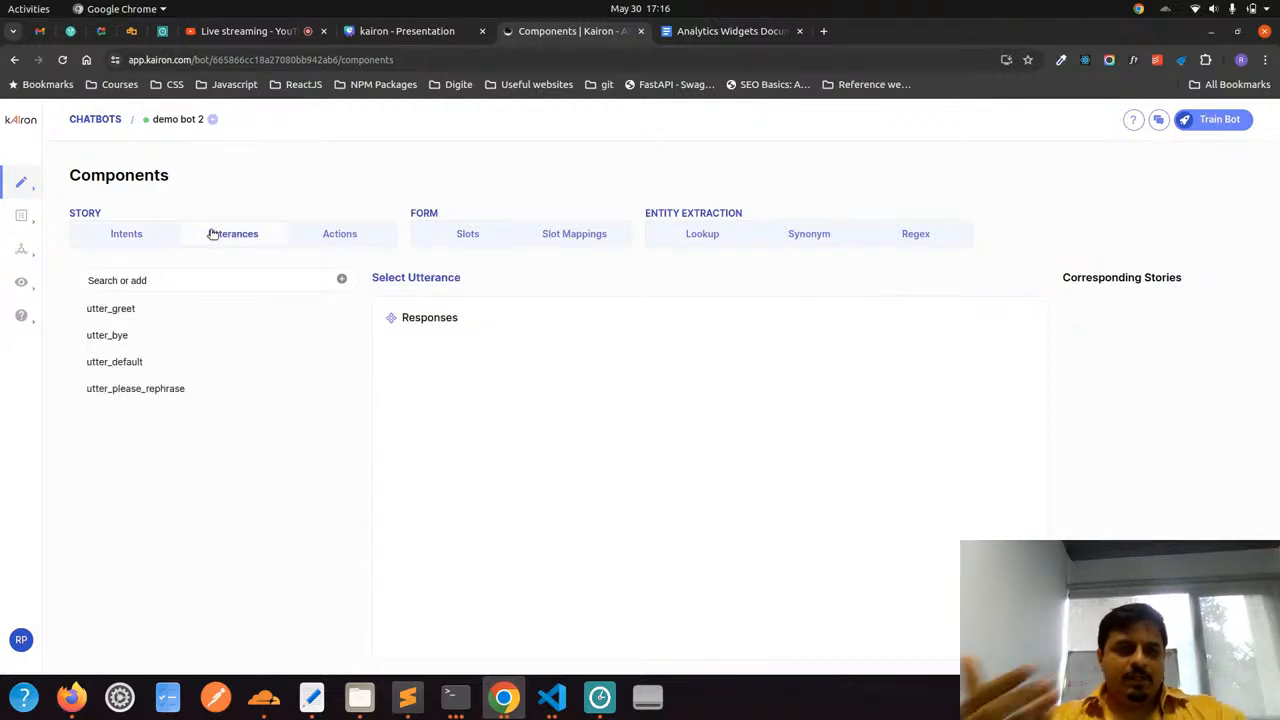
pyautogui.click(126, 236)
pyautogui.click(108, 310)
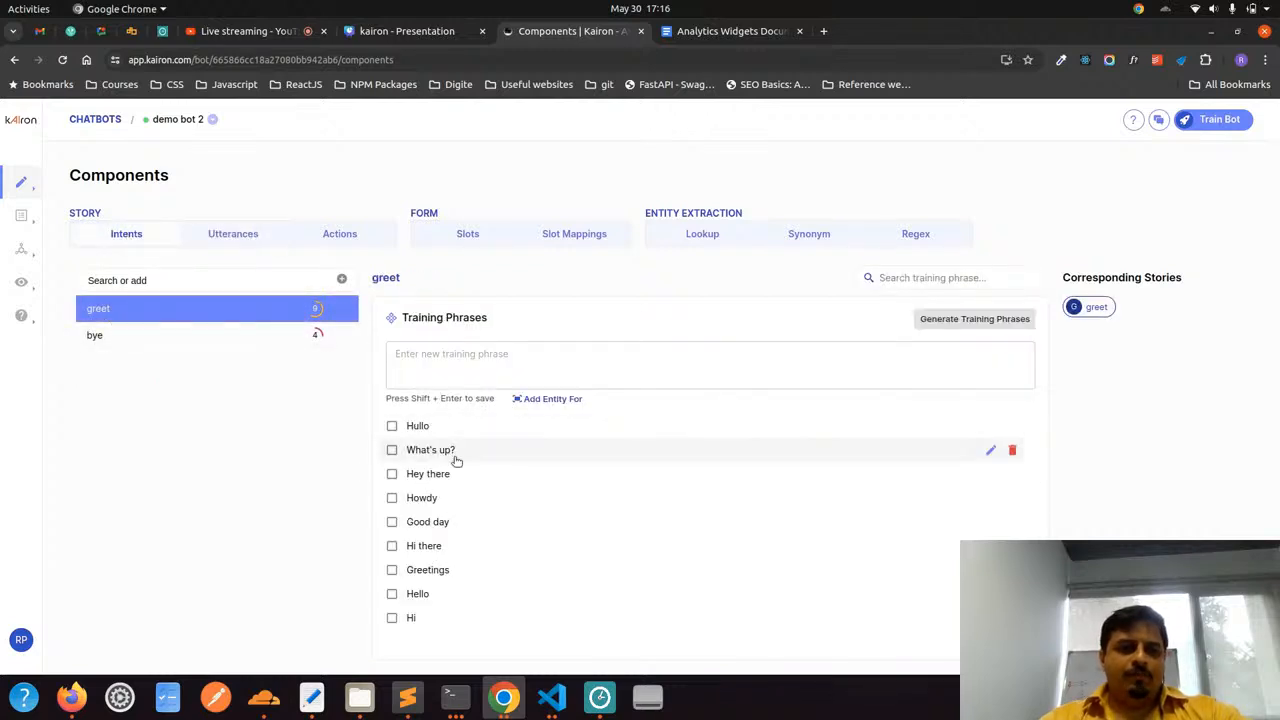
pyautogui.click(242, 226)
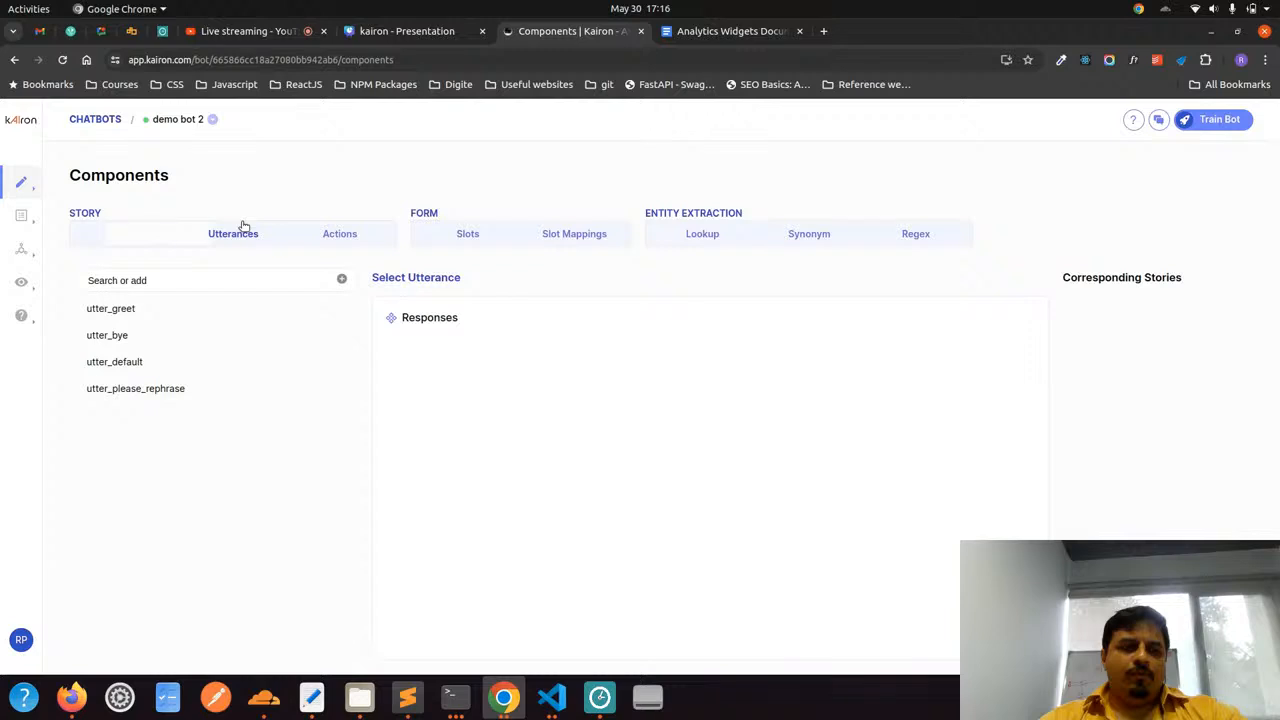
pyautogui.click(157, 309)
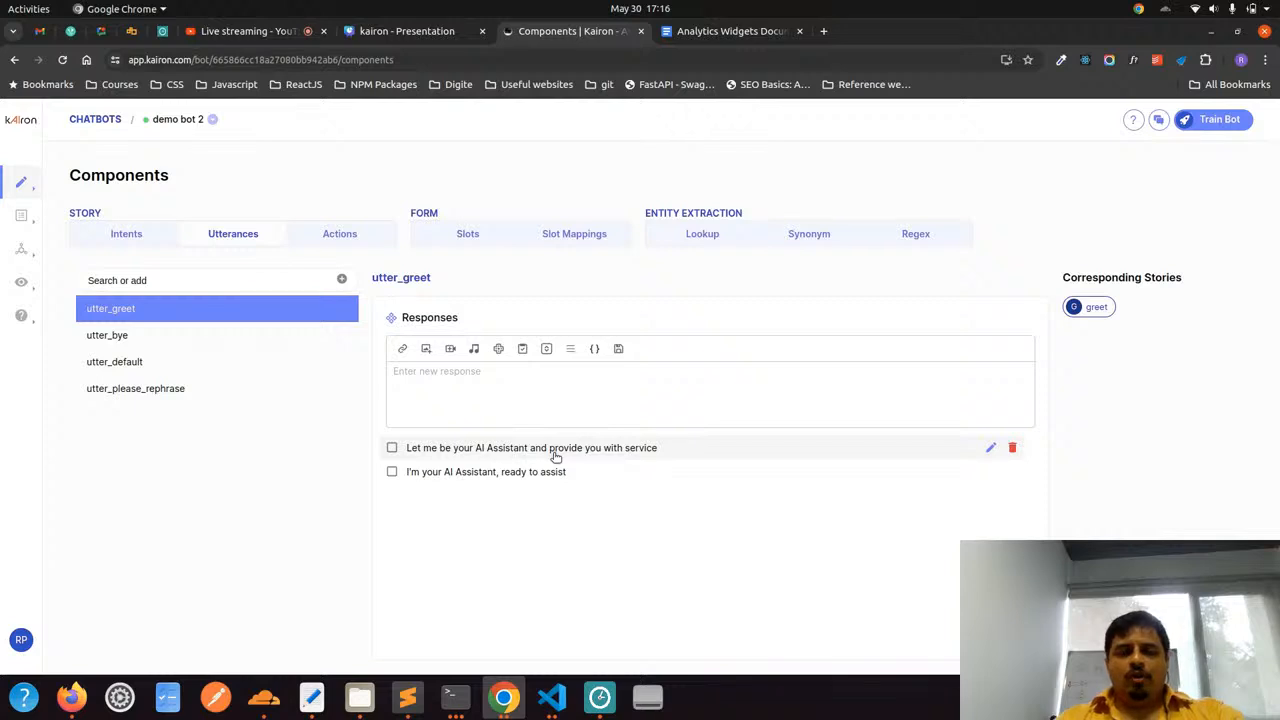
# Open the greet story from the bot's conversations and examine its flow, training phrases and responses
pyautogui.moveTo(23, 185)
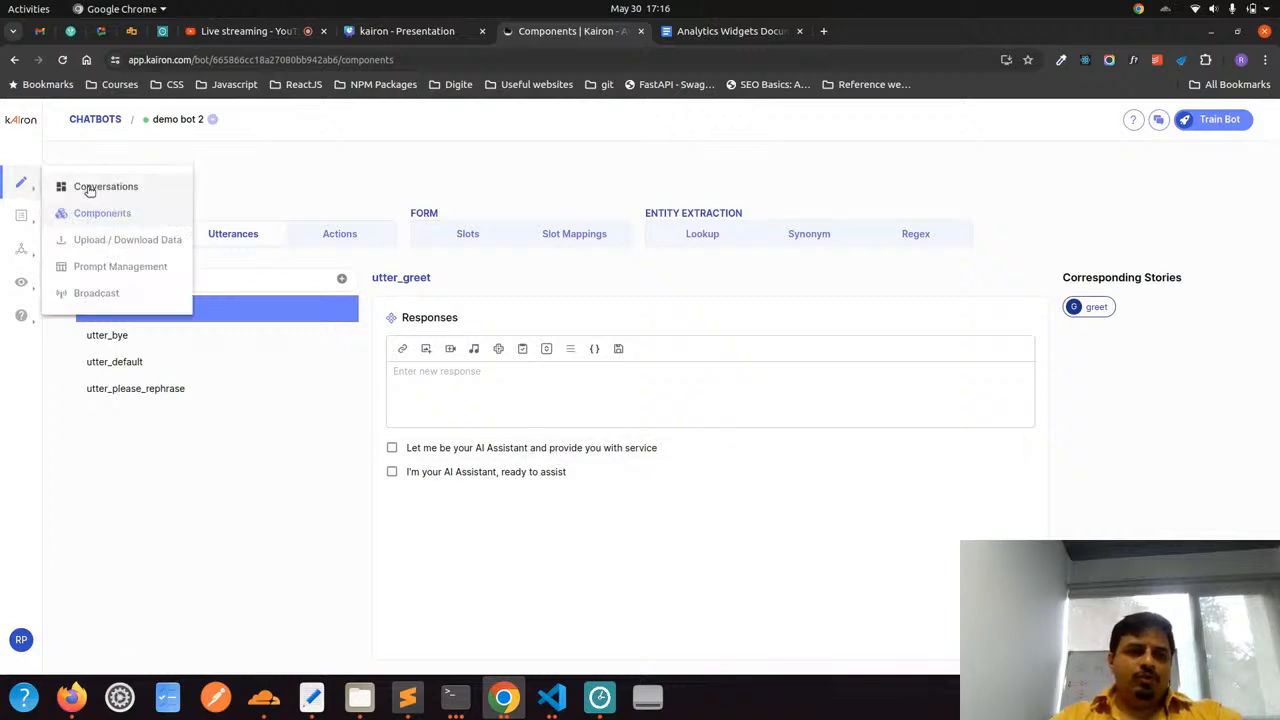
pyautogui.click(89, 189)
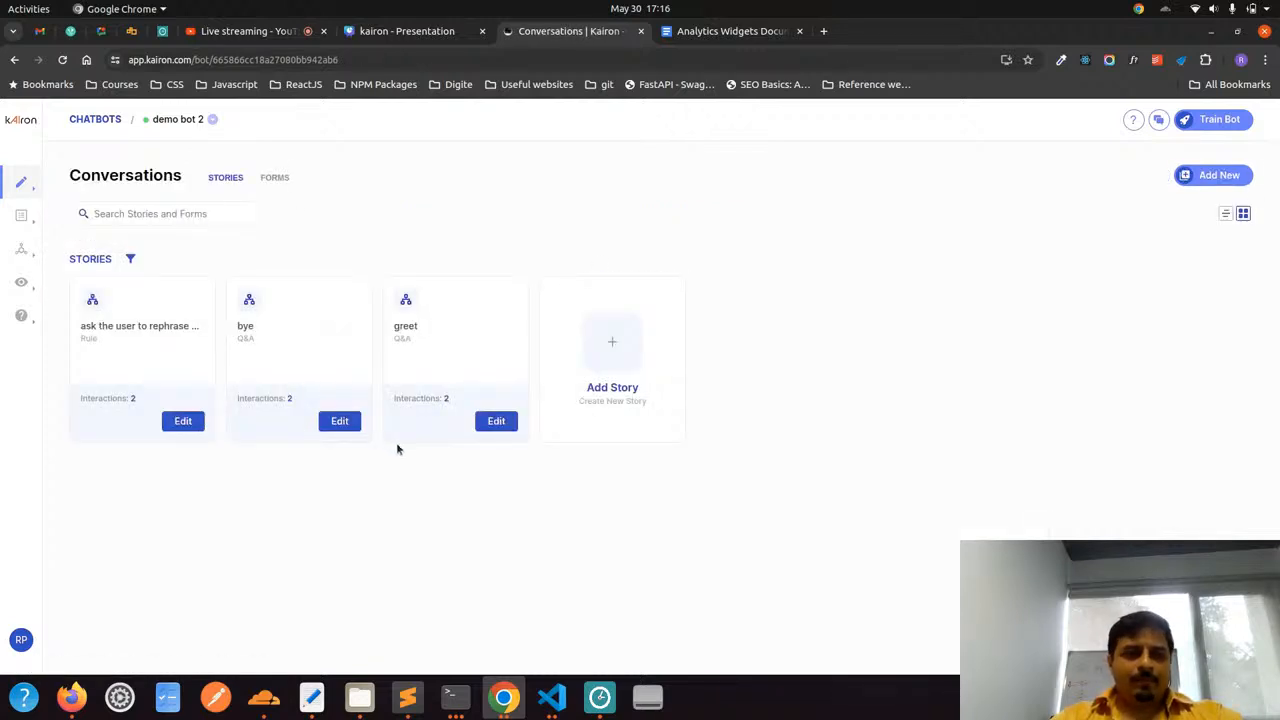
pyautogui.click(496, 421)
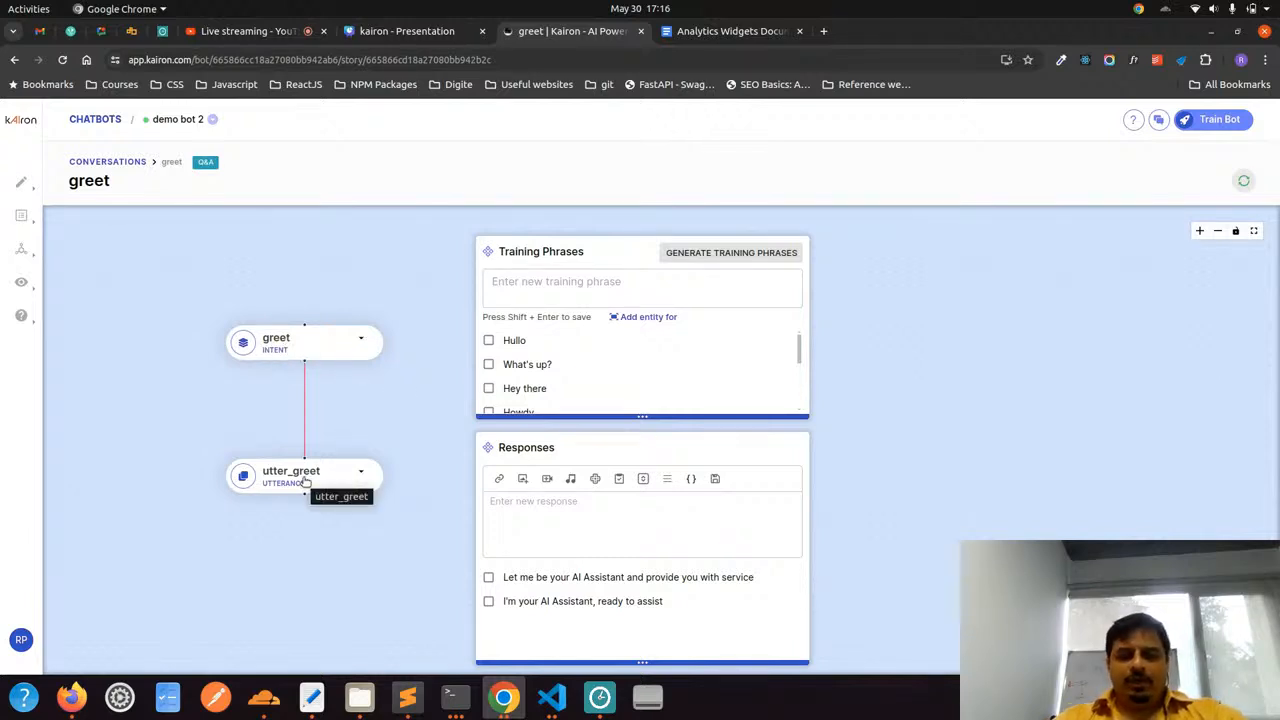
pyautogui.scroll(-5, 547, 372)
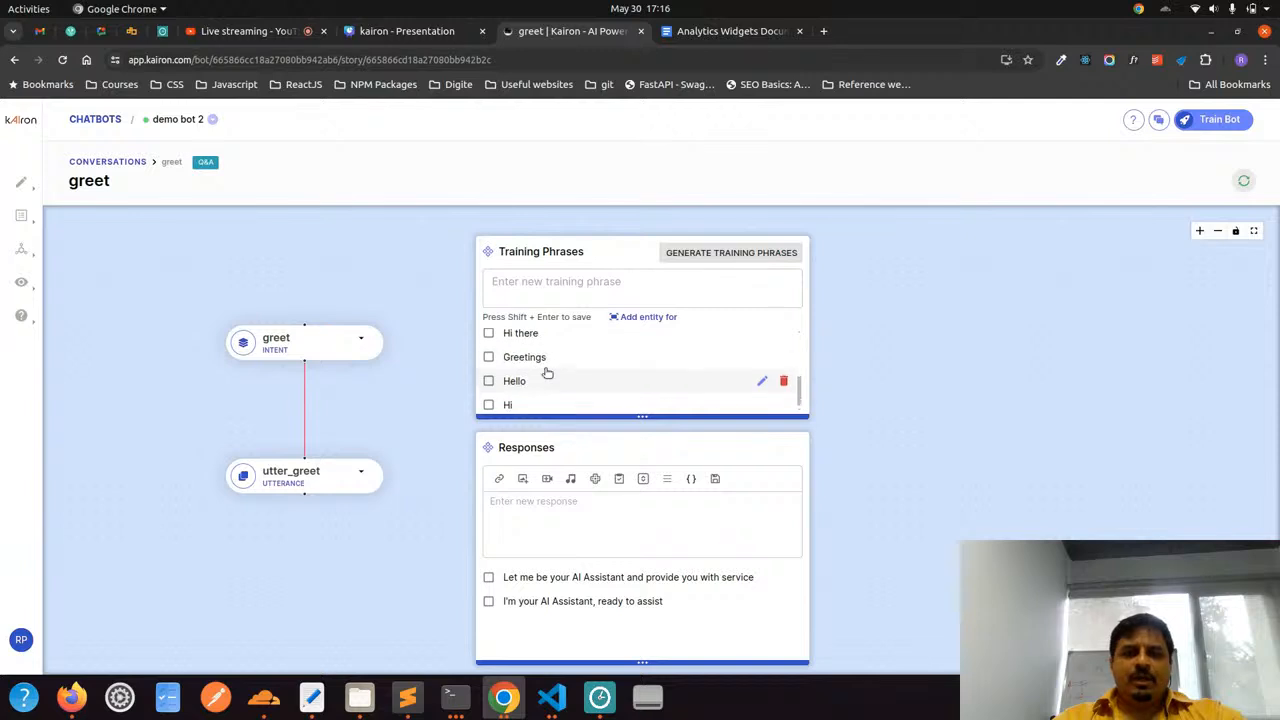
# Review the greet story's training phrases, return to the conversations and open the bye story
pyautogui.scroll(4, 547, 372)
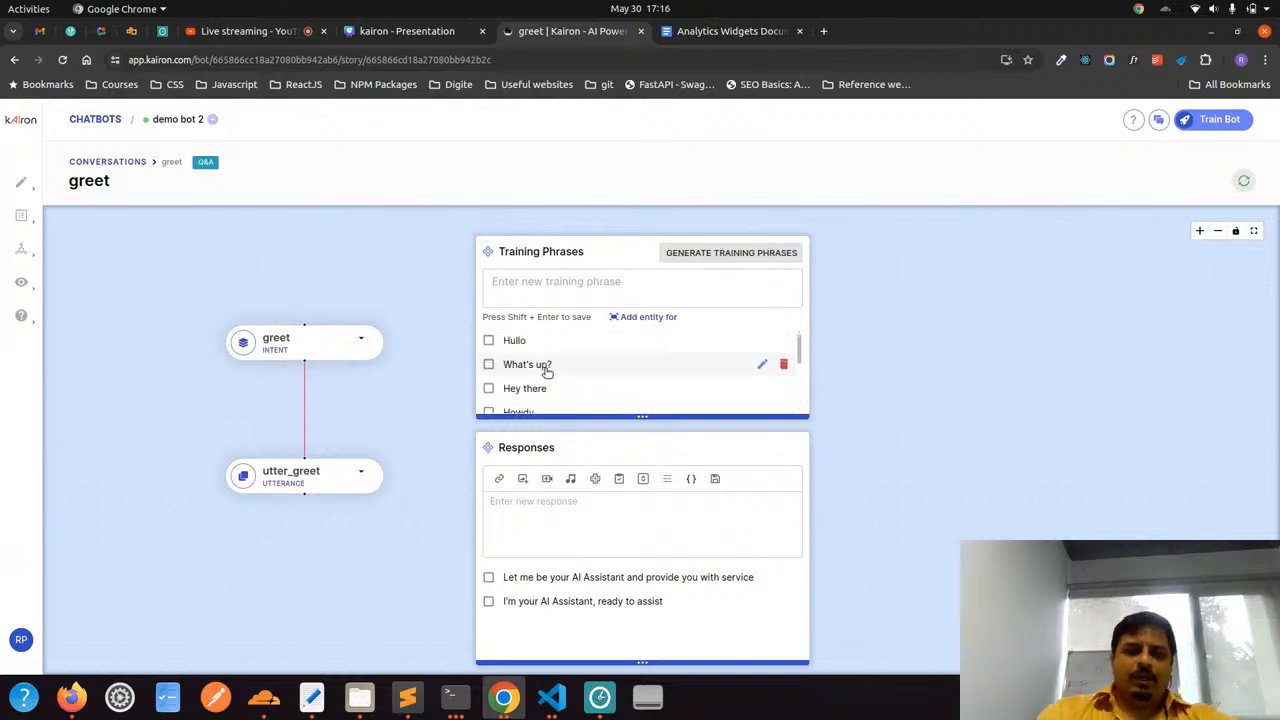
pyautogui.scroll(-4, 547, 372)
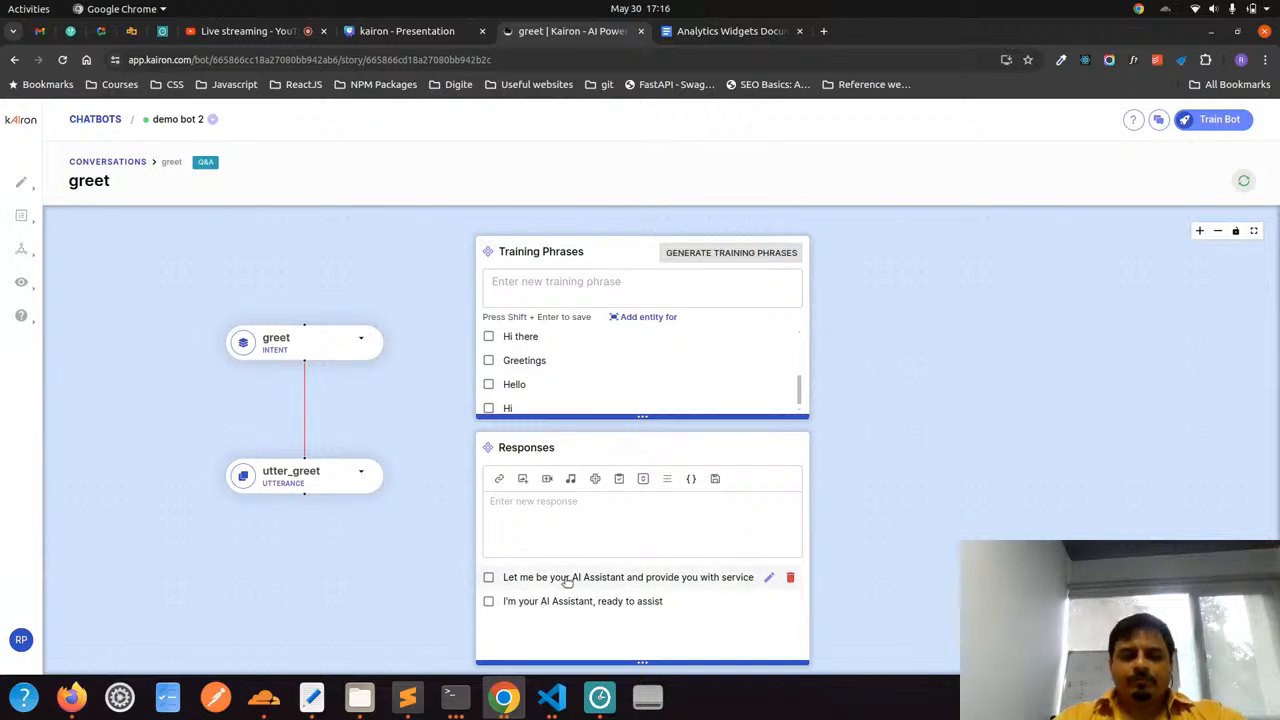
pyautogui.click(123, 164)
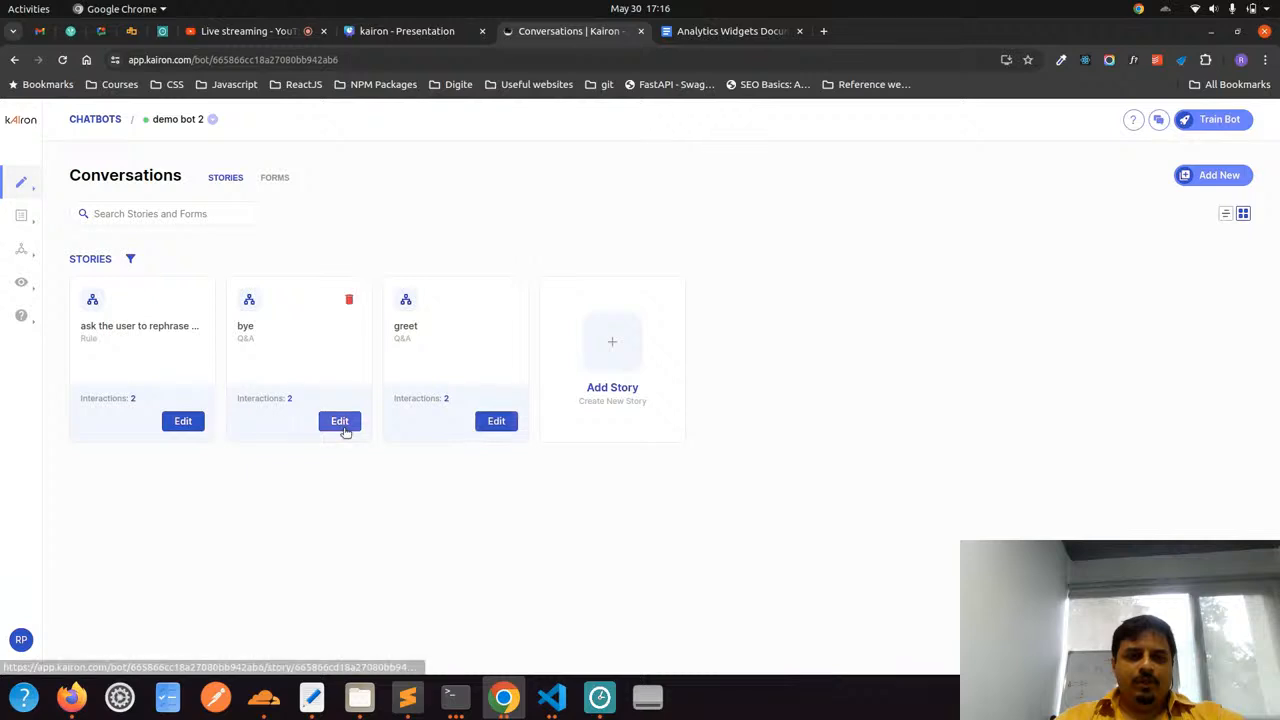
pyautogui.click(339, 421)
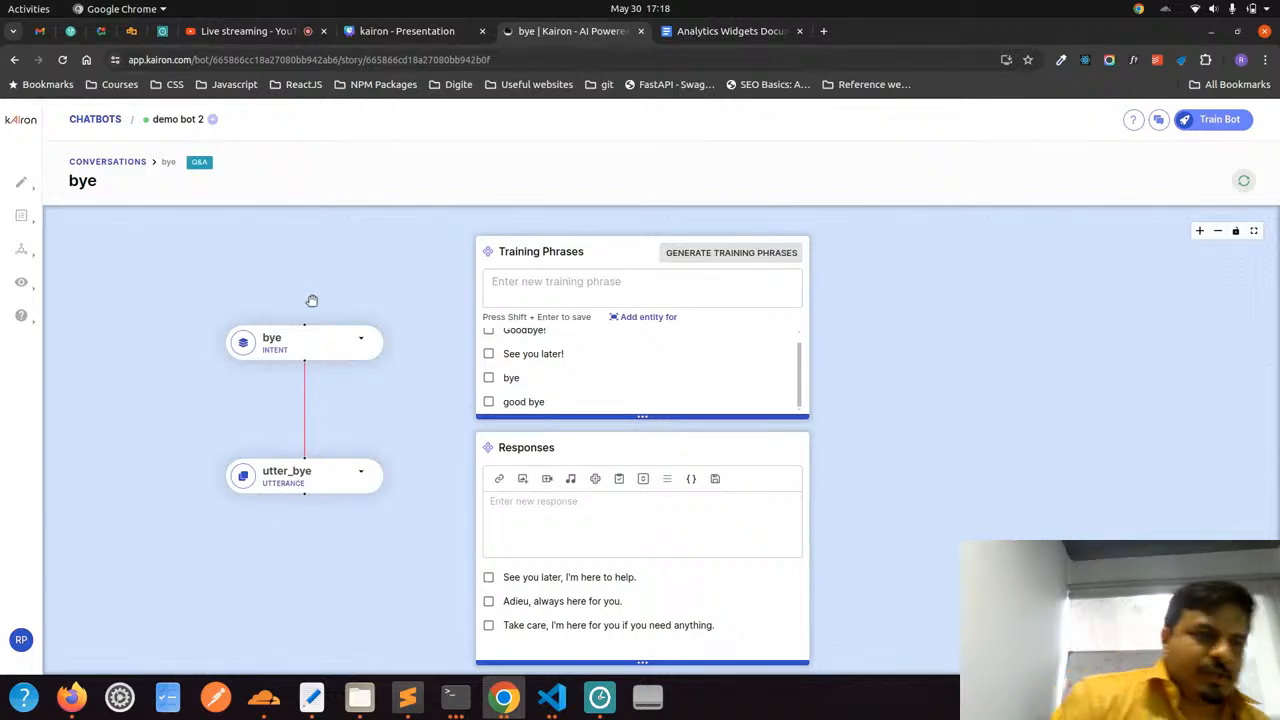
# Examine the available action types in the bot's components, including Email Actions, after dismissing the desktop notification
pyautogui.moveTo(21, 182)
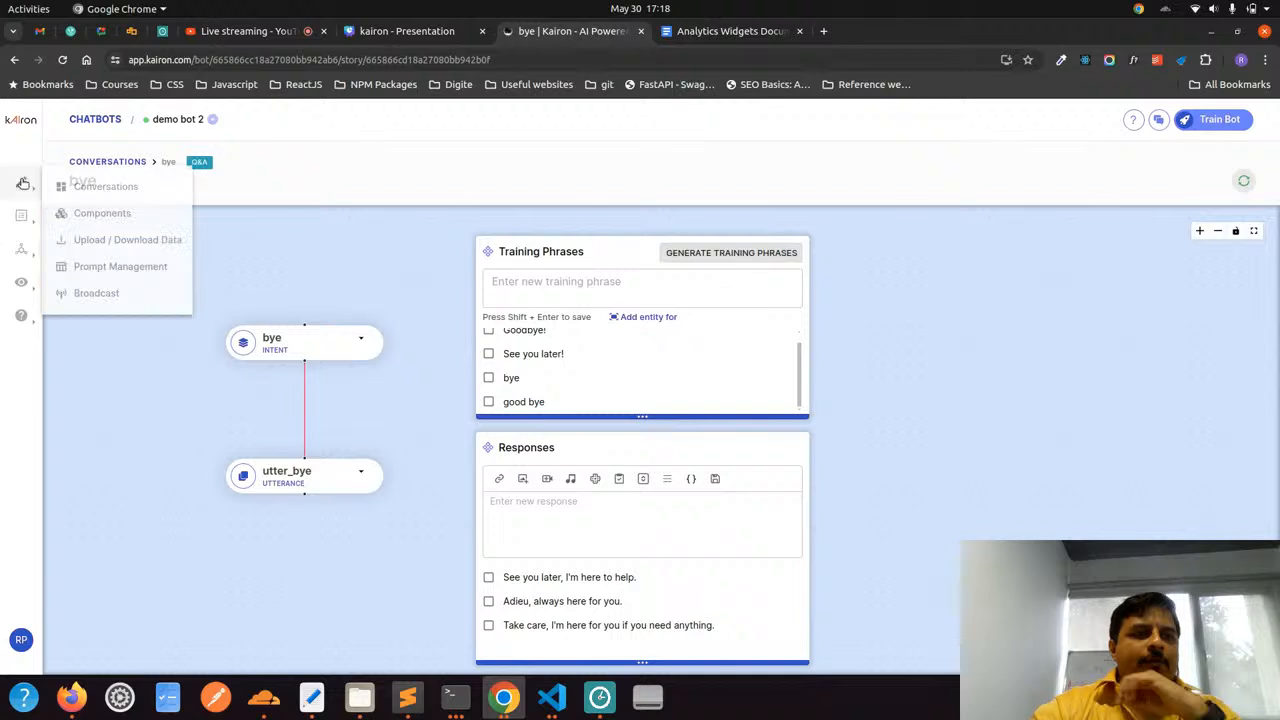
pyautogui.click(94, 214)
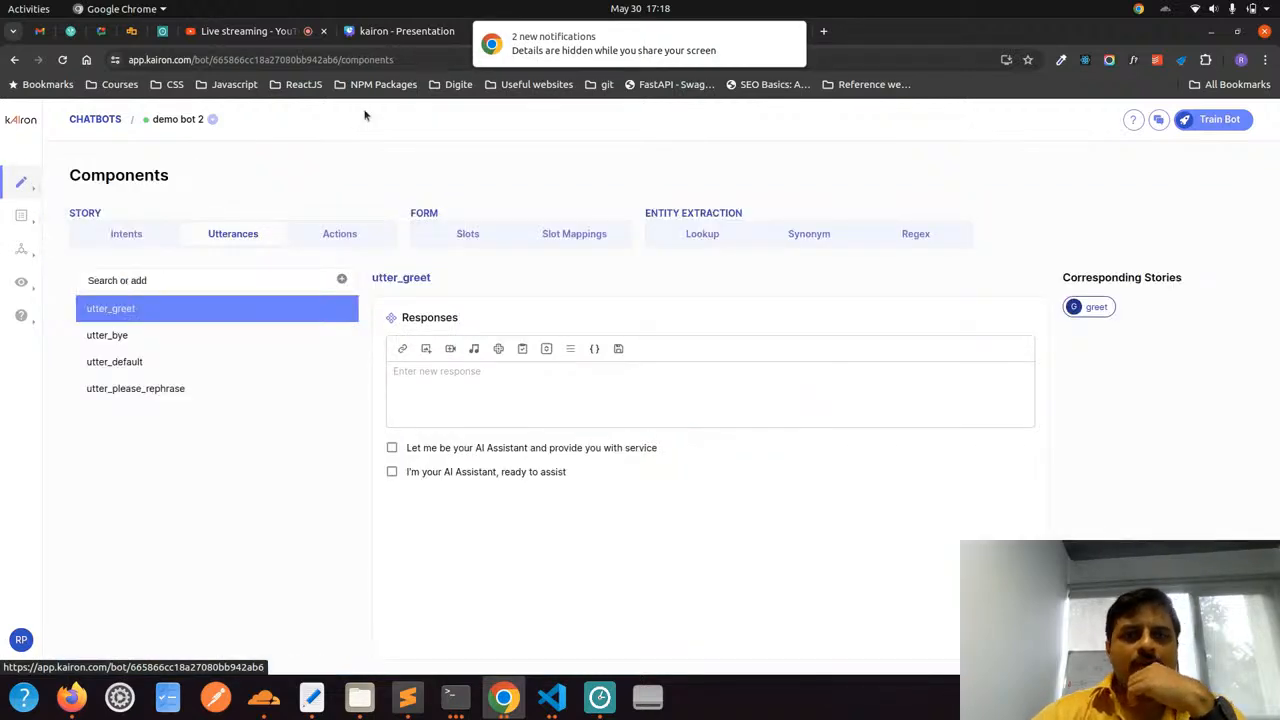
pyautogui.click(791, 38)
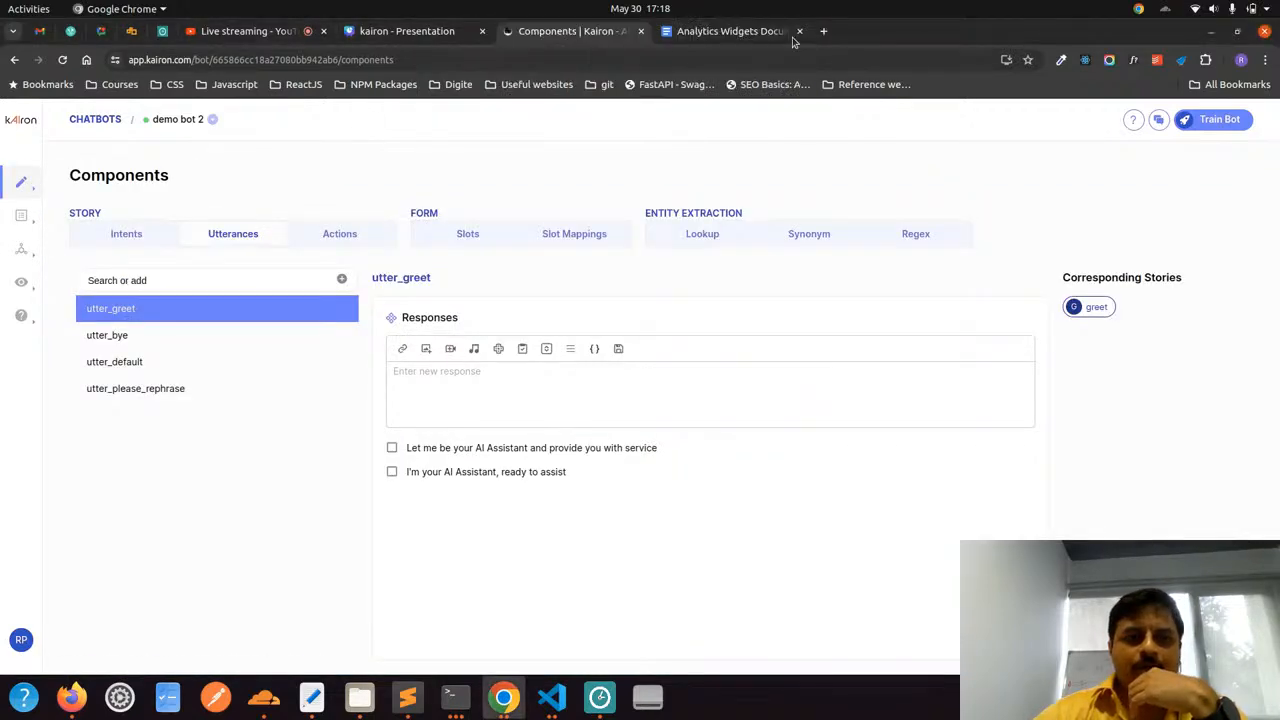
pyautogui.click(340, 234)
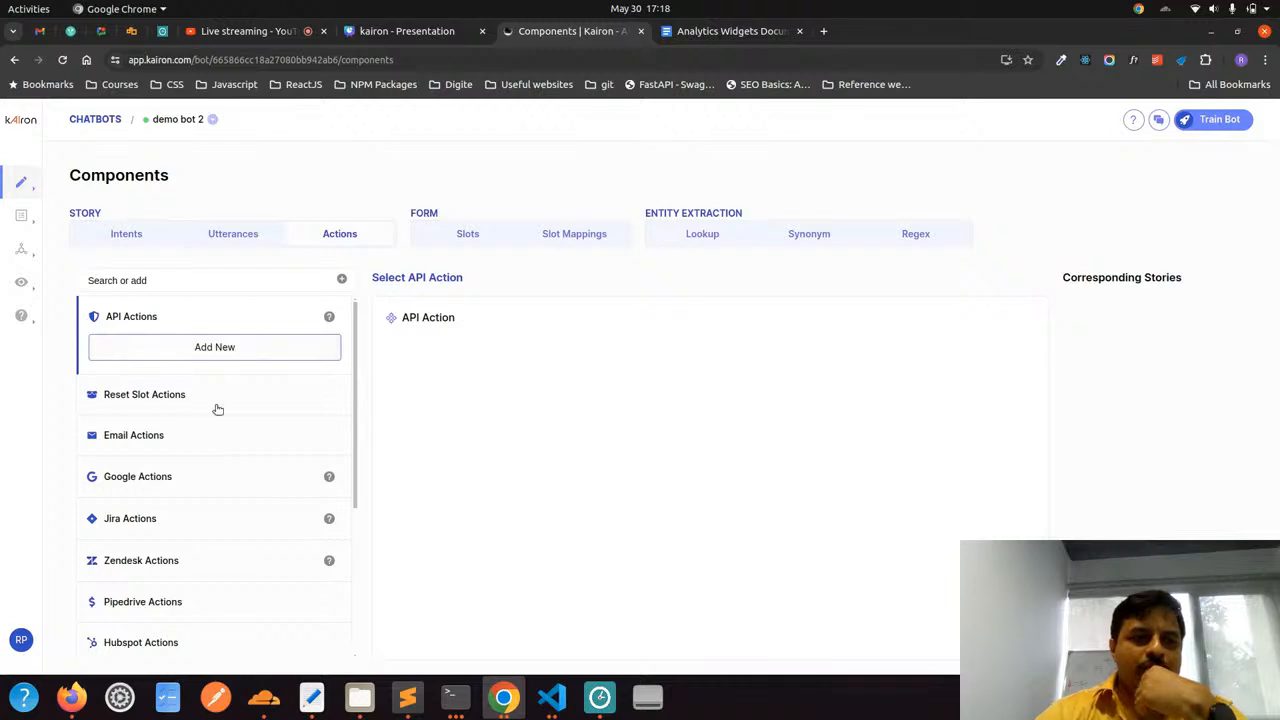
pyautogui.click(181, 437)
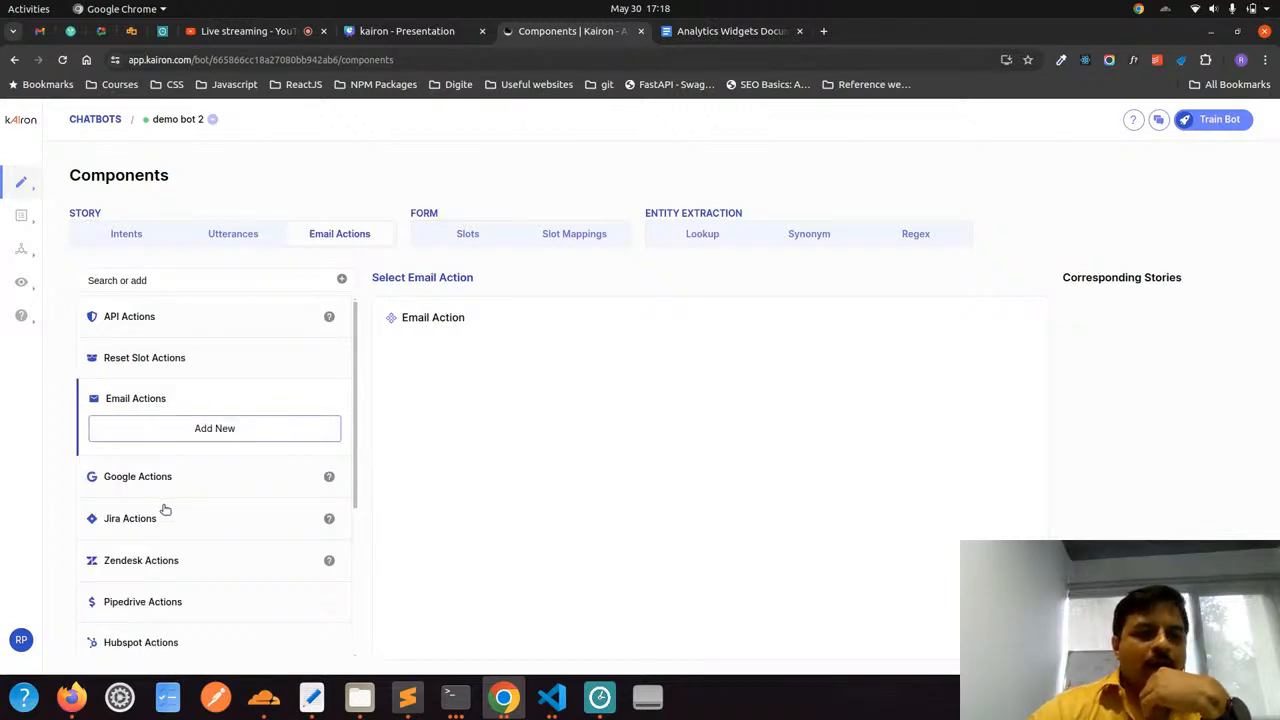
pyautogui.scroll(-3, 161, 529)
pyautogui.scroll(1, 163, 528)
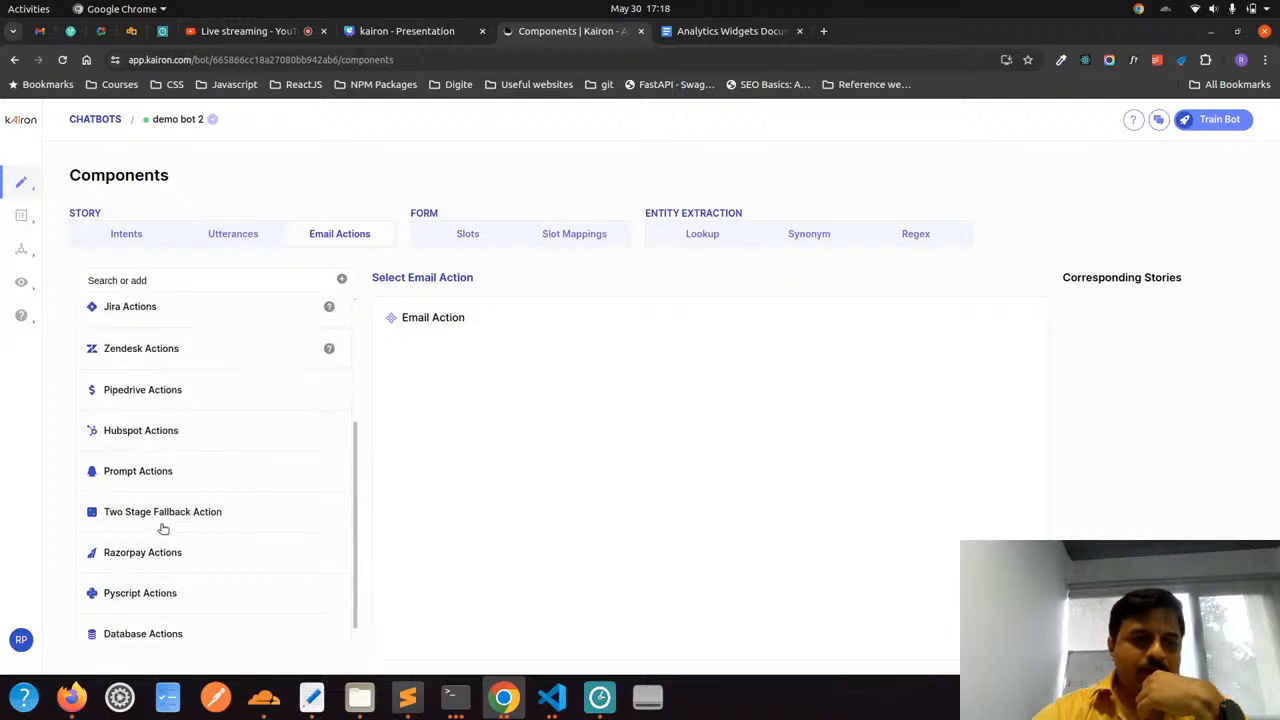
pyautogui.scroll(-1, 163, 528)
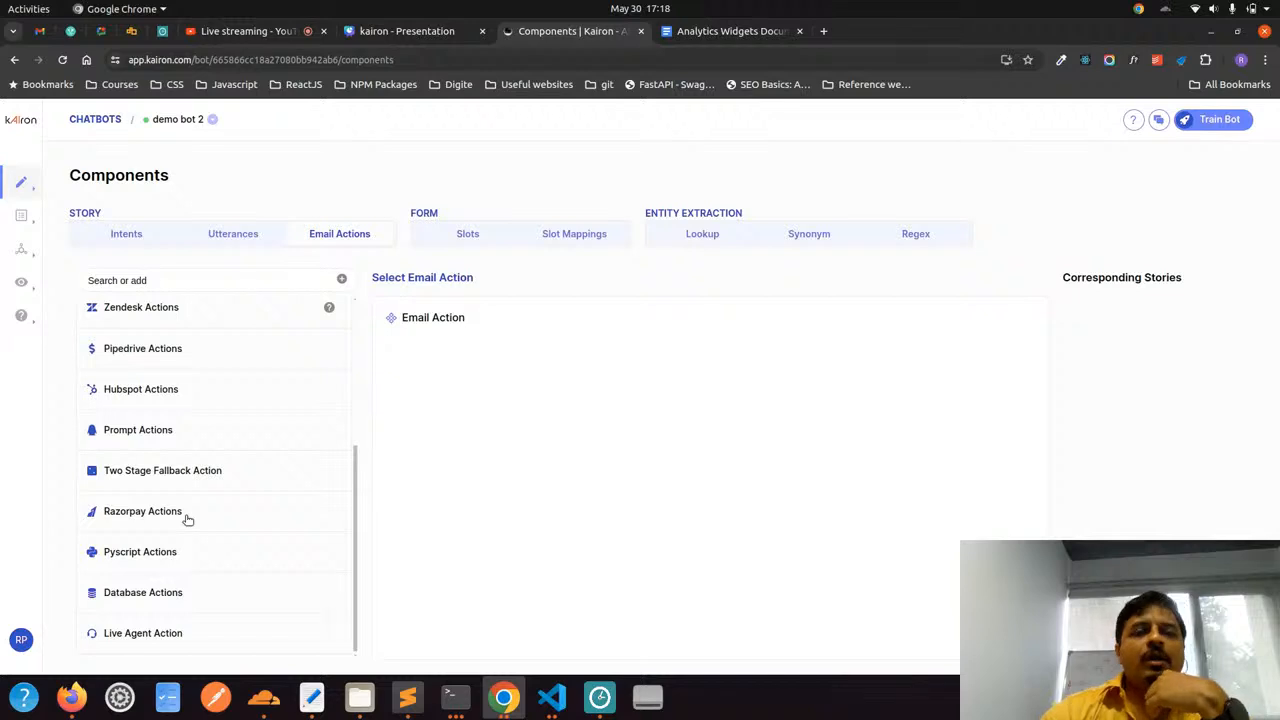
pyautogui.scroll(6, 216, 488)
pyautogui.scroll(-5, 223, 485)
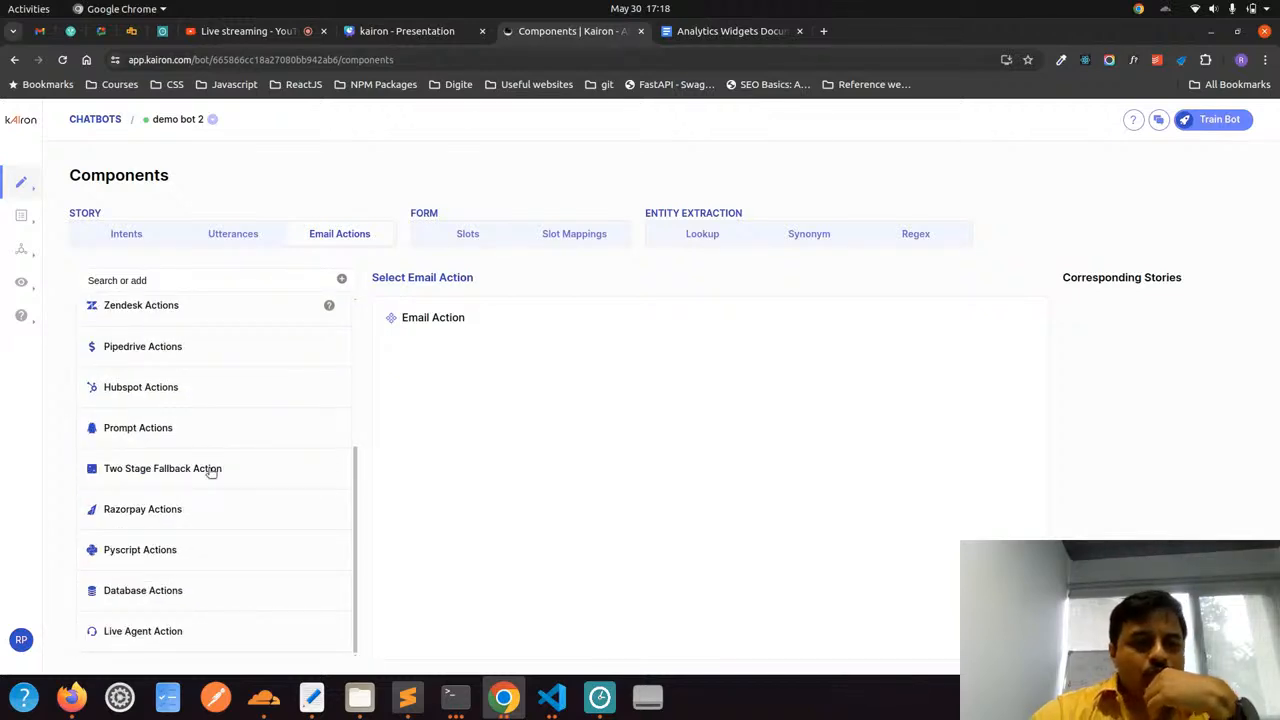
# Open the test chat for demo bot 2 and send the message "hi"
pyautogui.click(1163, 121)
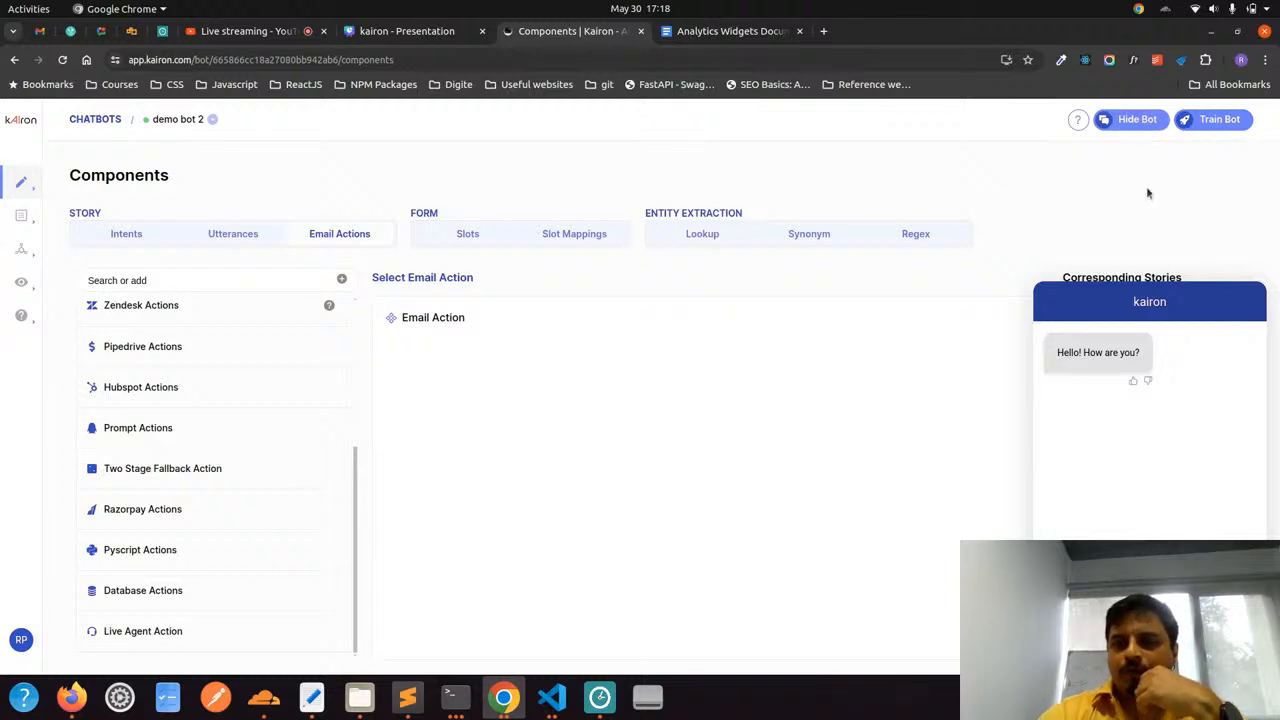
pyautogui.click(1147, 125)
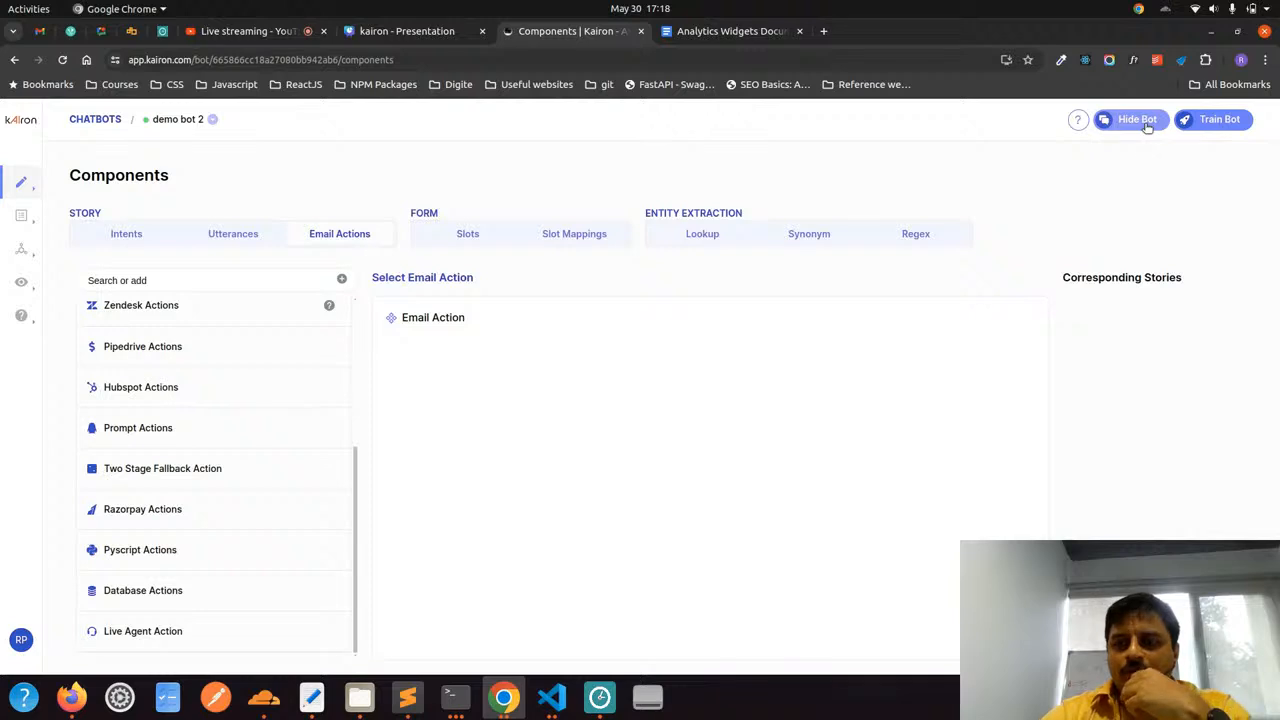
pyautogui.click(1147, 125)
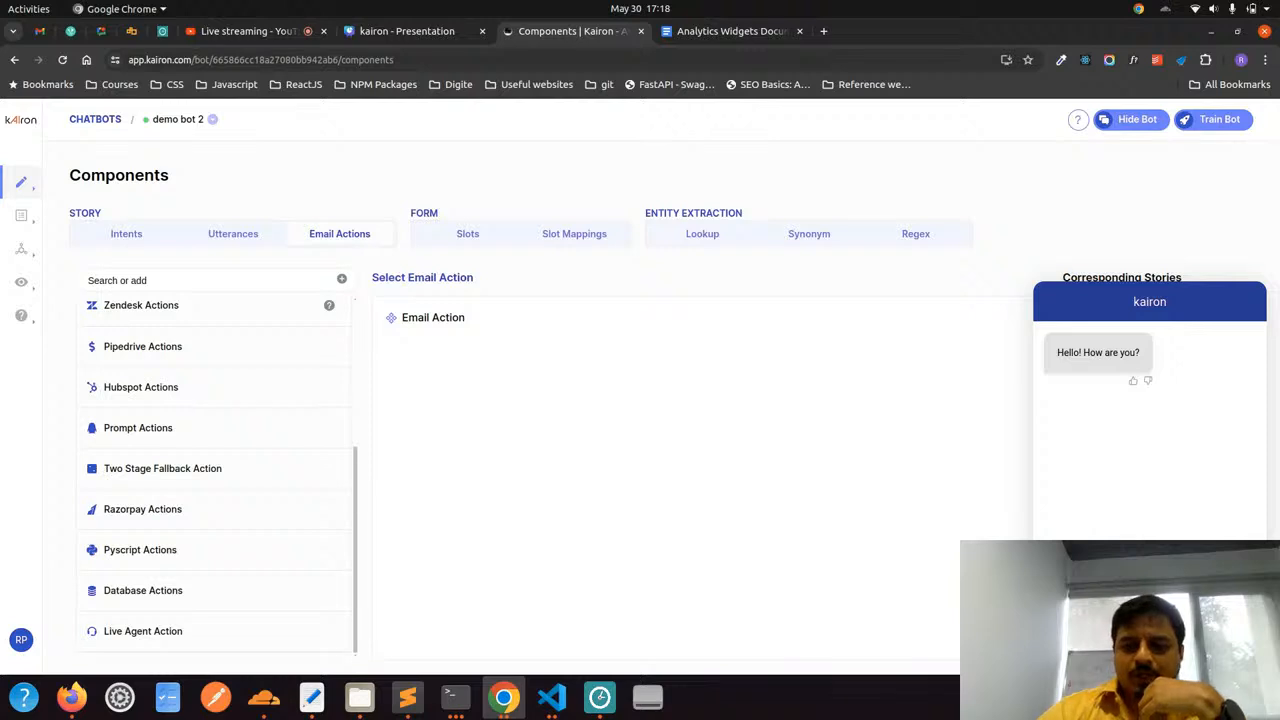
pyautogui.press('Return')
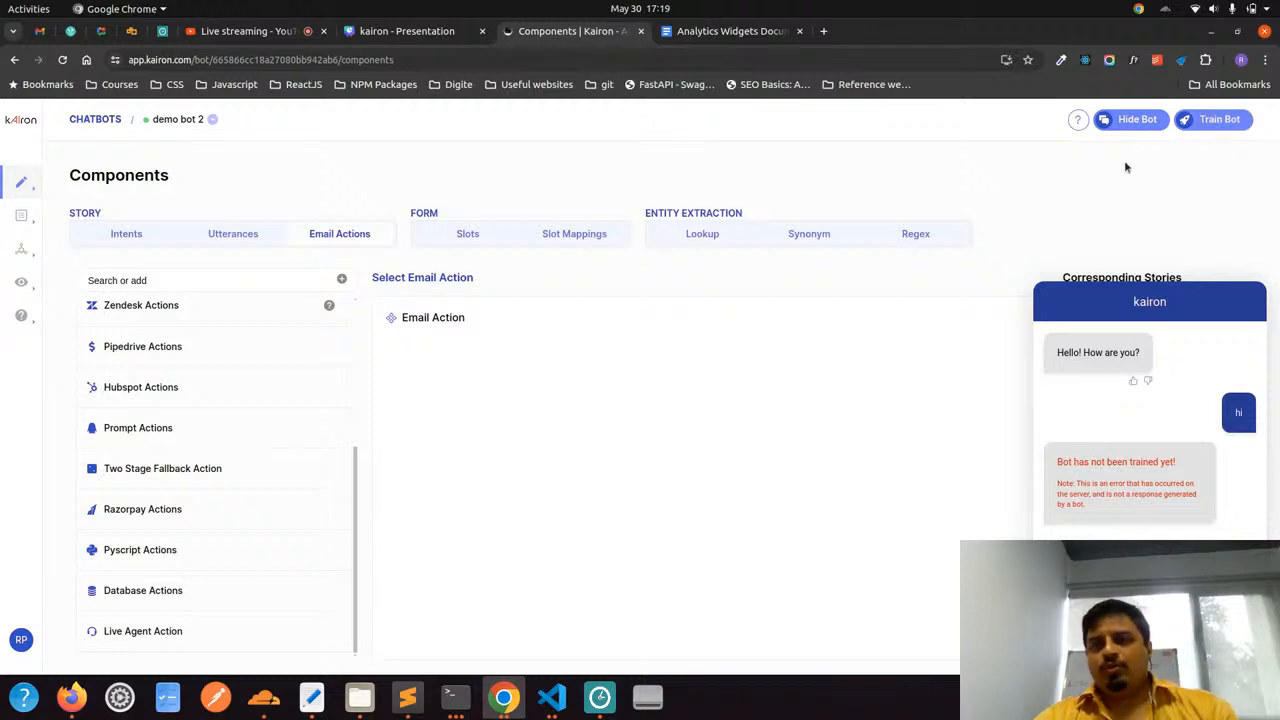
# Start model training for demo bot 2 and check its status in the training history with the test chat closed
pyautogui.click(1195, 121)
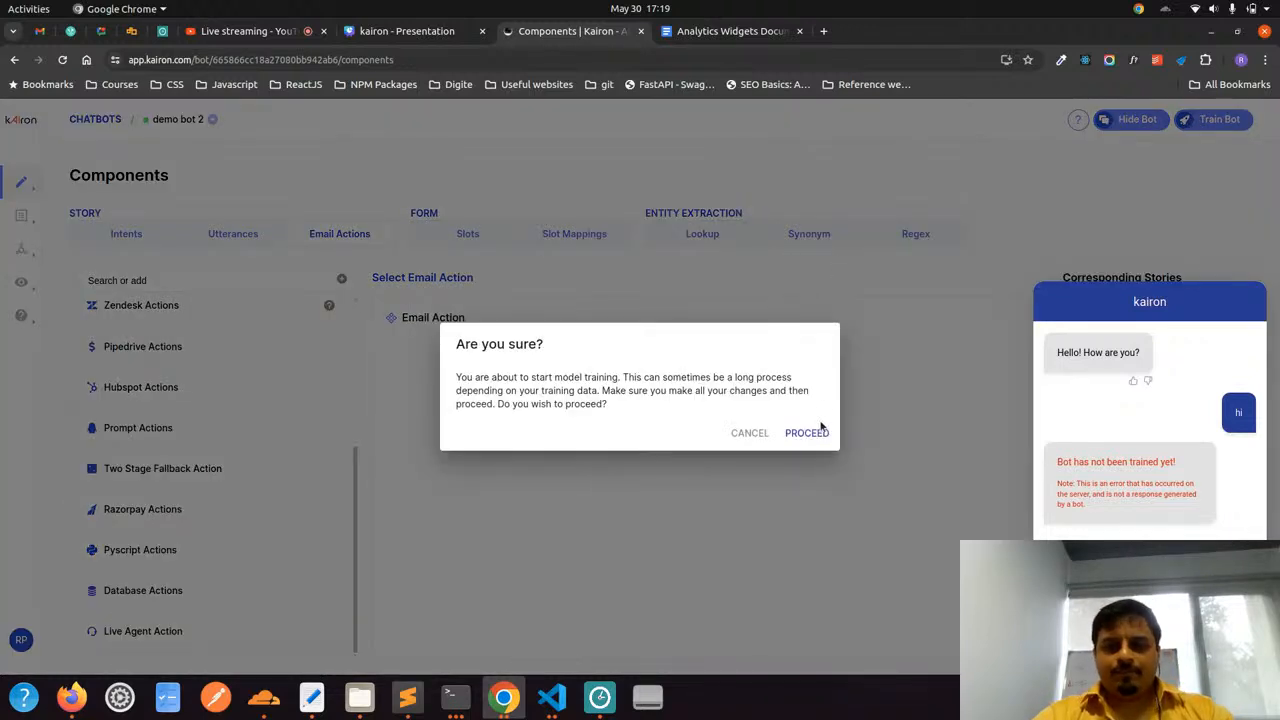
pyautogui.click(812, 434)
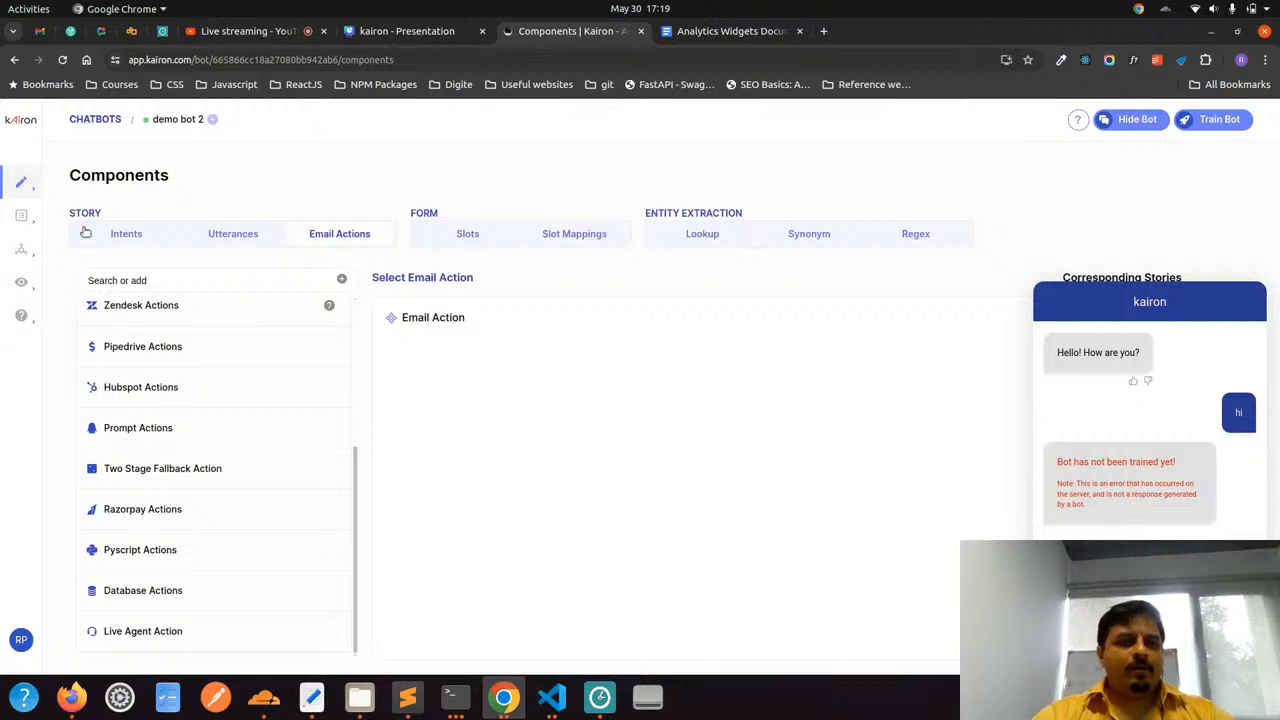
pyautogui.moveTo(24, 182)
pyautogui.moveTo(21, 215)
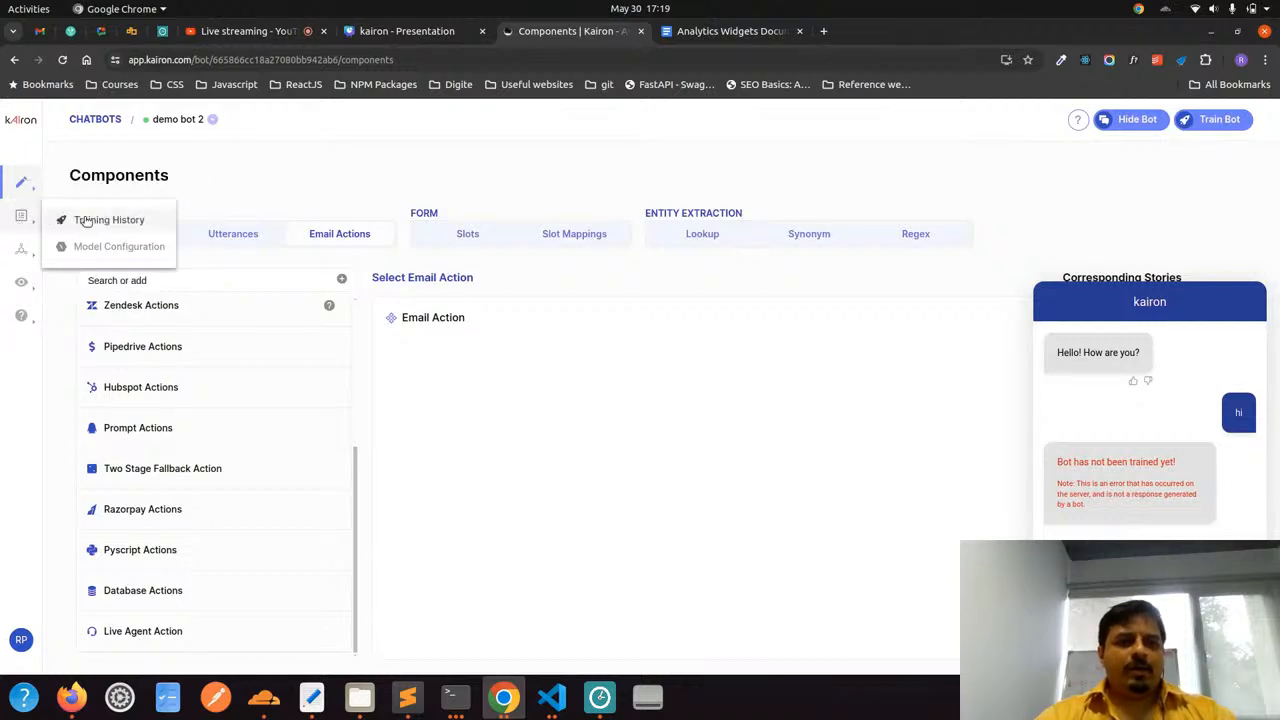
pyautogui.click(95, 217)
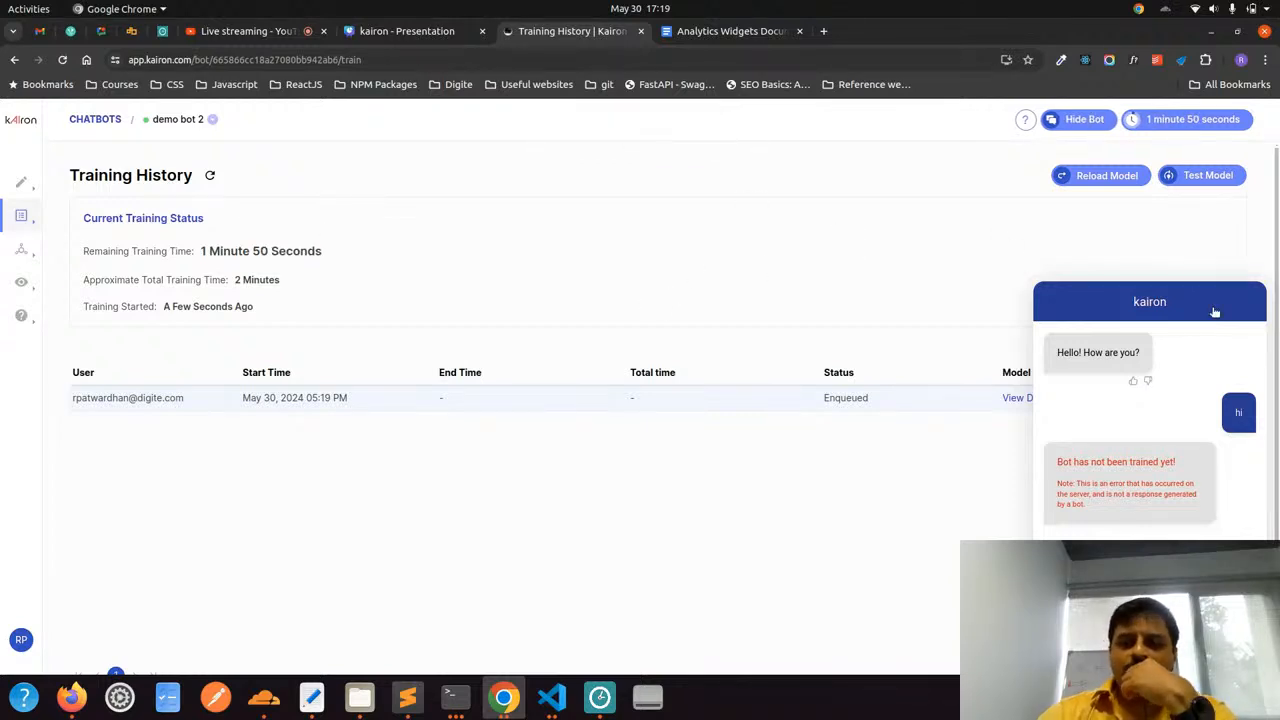
pyautogui.click(1242, 643)
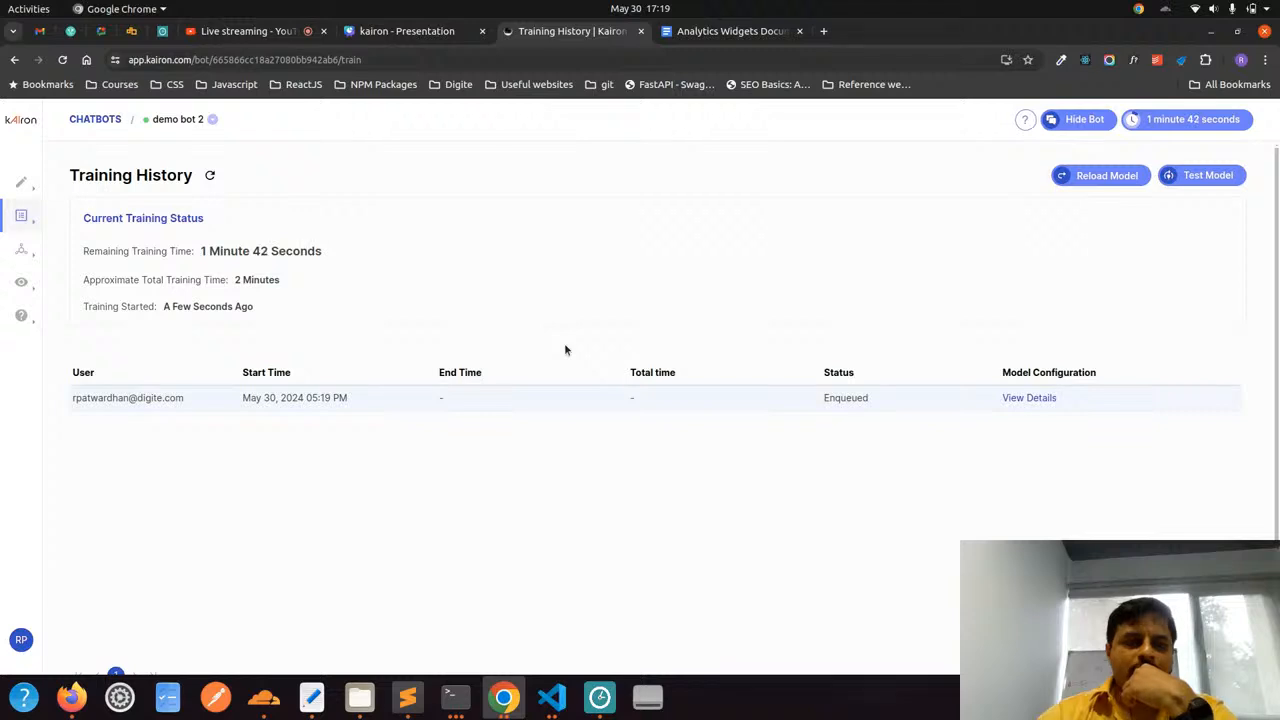
pyautogui.click(211, 176)
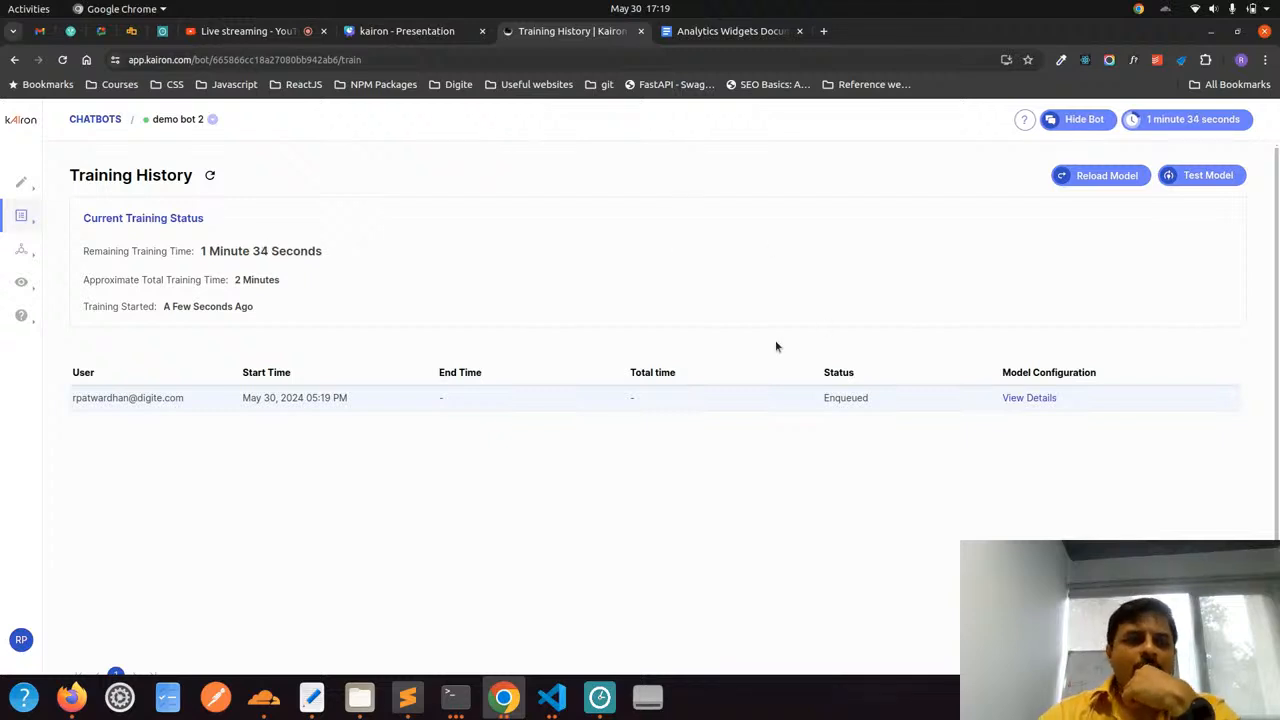
# Return to the chatbot list, open the shared Demo Bot at its end and dismiss the error notification
pyautogui.moveTo(20, 185)
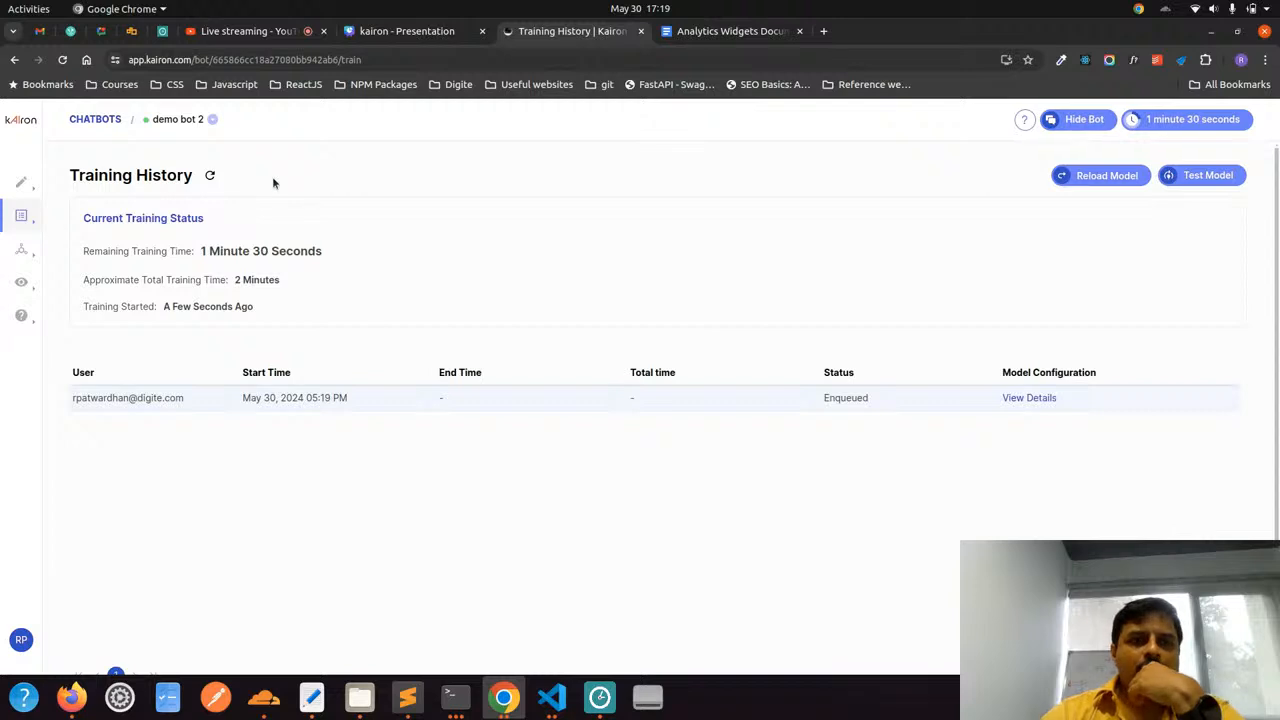
pyautogui.click(110, 119)
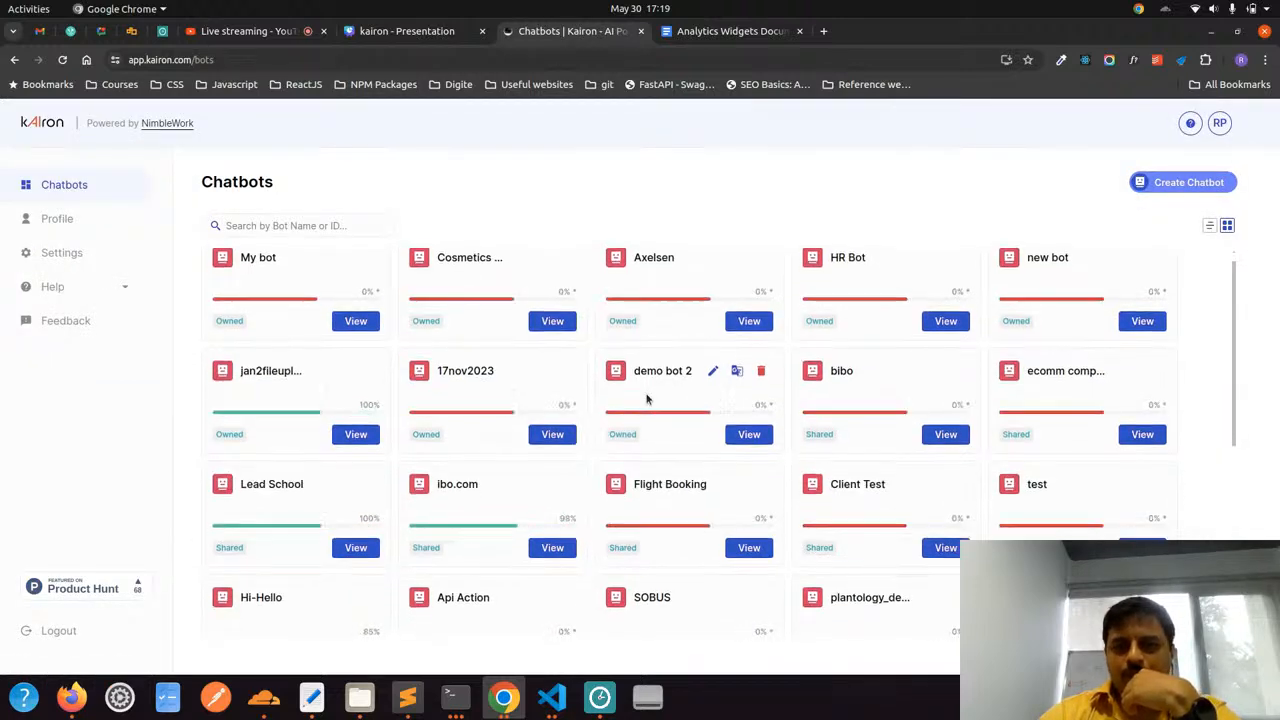
pyautogui.scroll(-1, 646, 399)
pyautogui.scroll(-6, 885, 476)
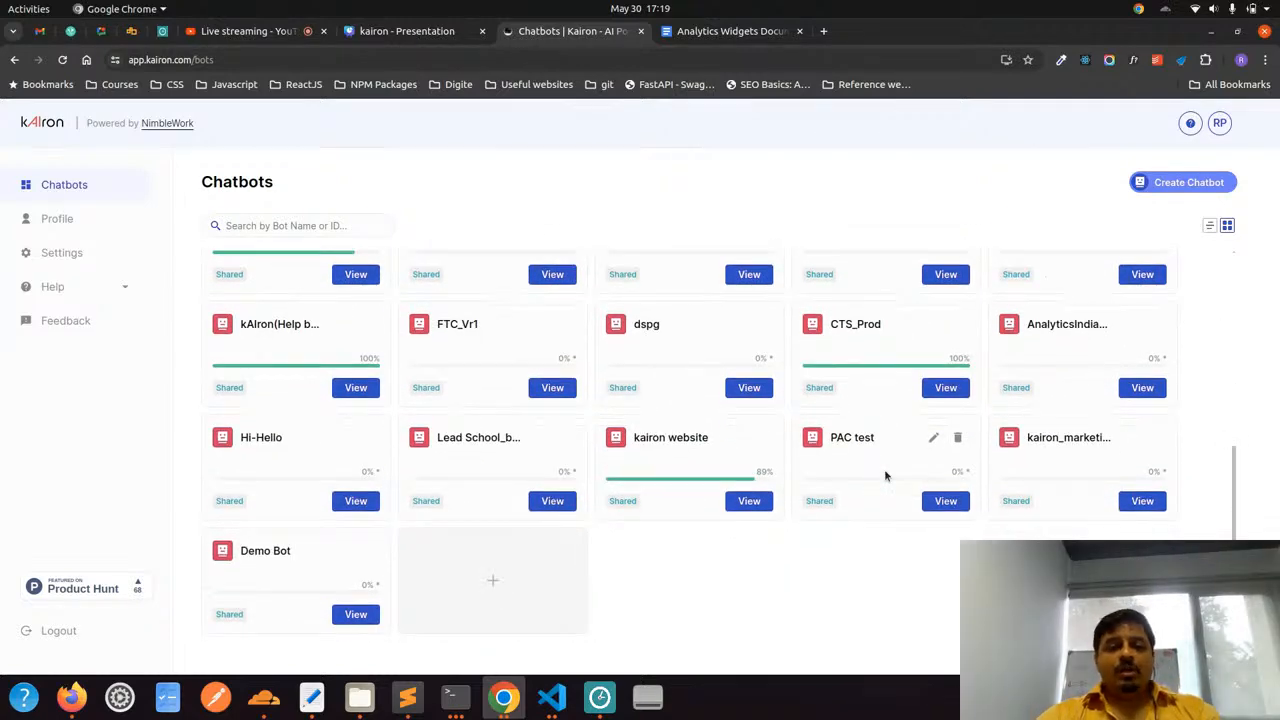
pyautogui.click(356, 614)
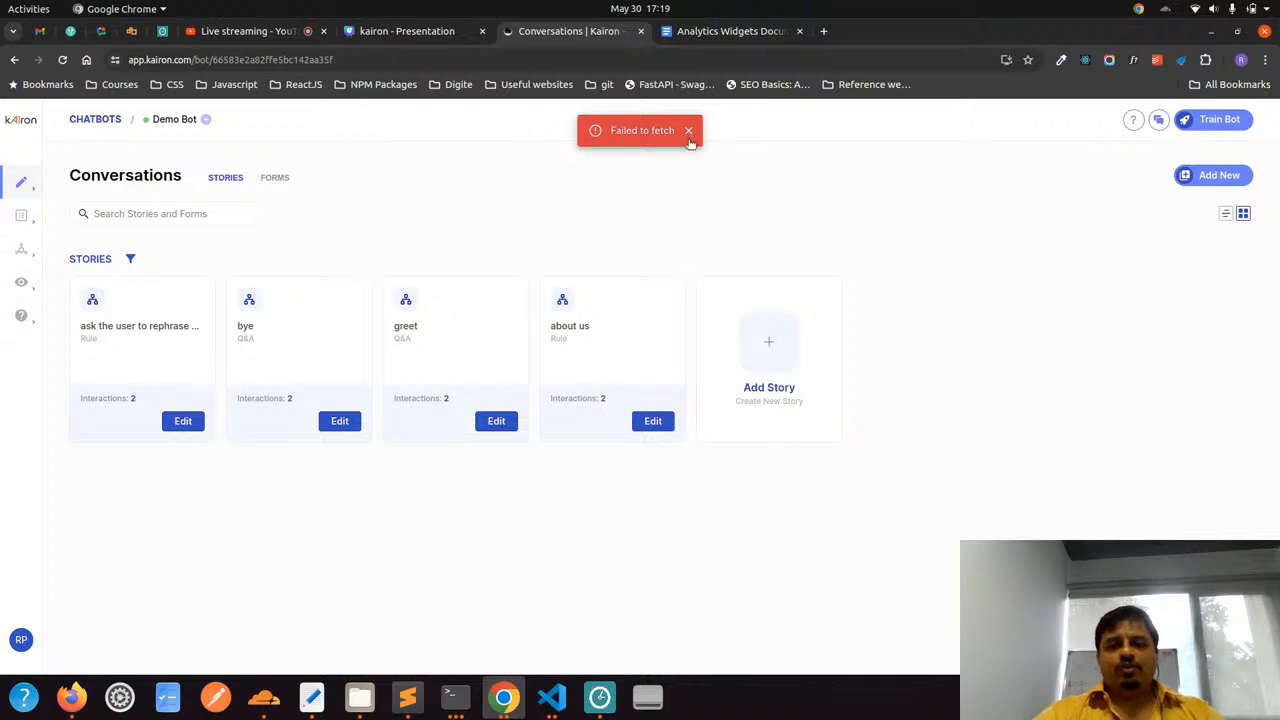
pyautogui.click(689, 131)
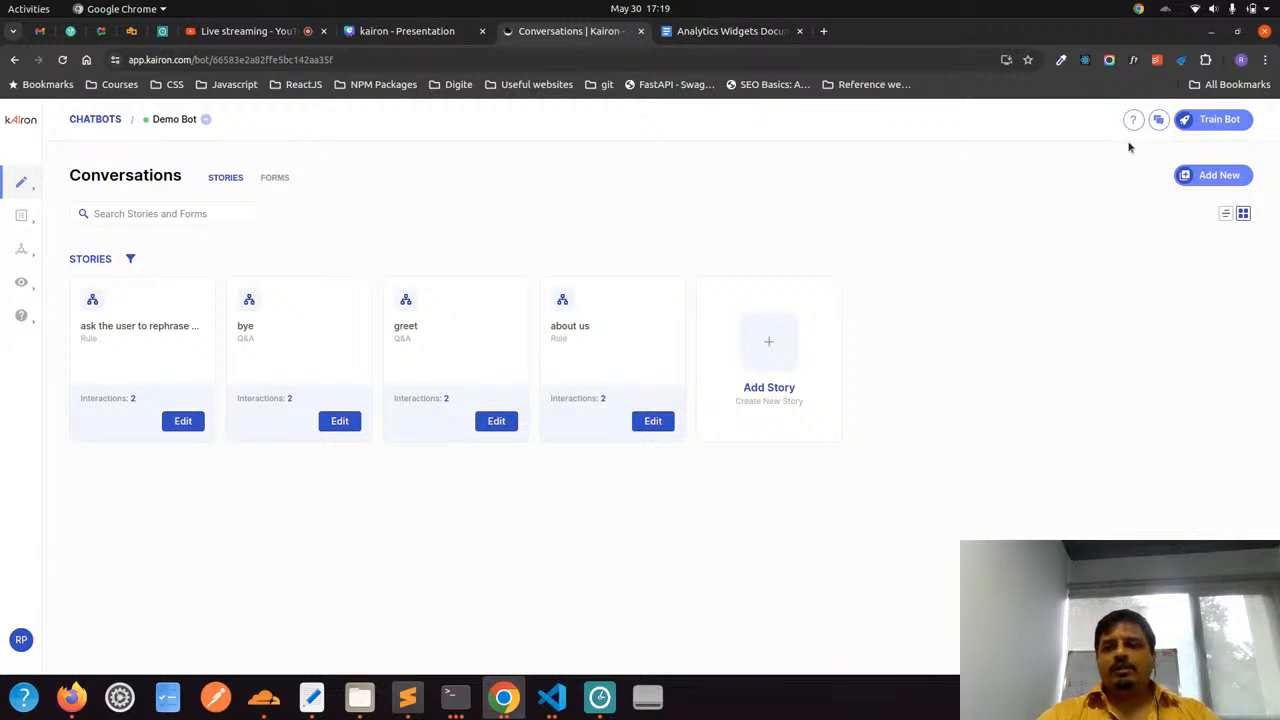
# Send "hi" in Demo Bot's test chat and read the reply
pyautogui.click(1158, 122)
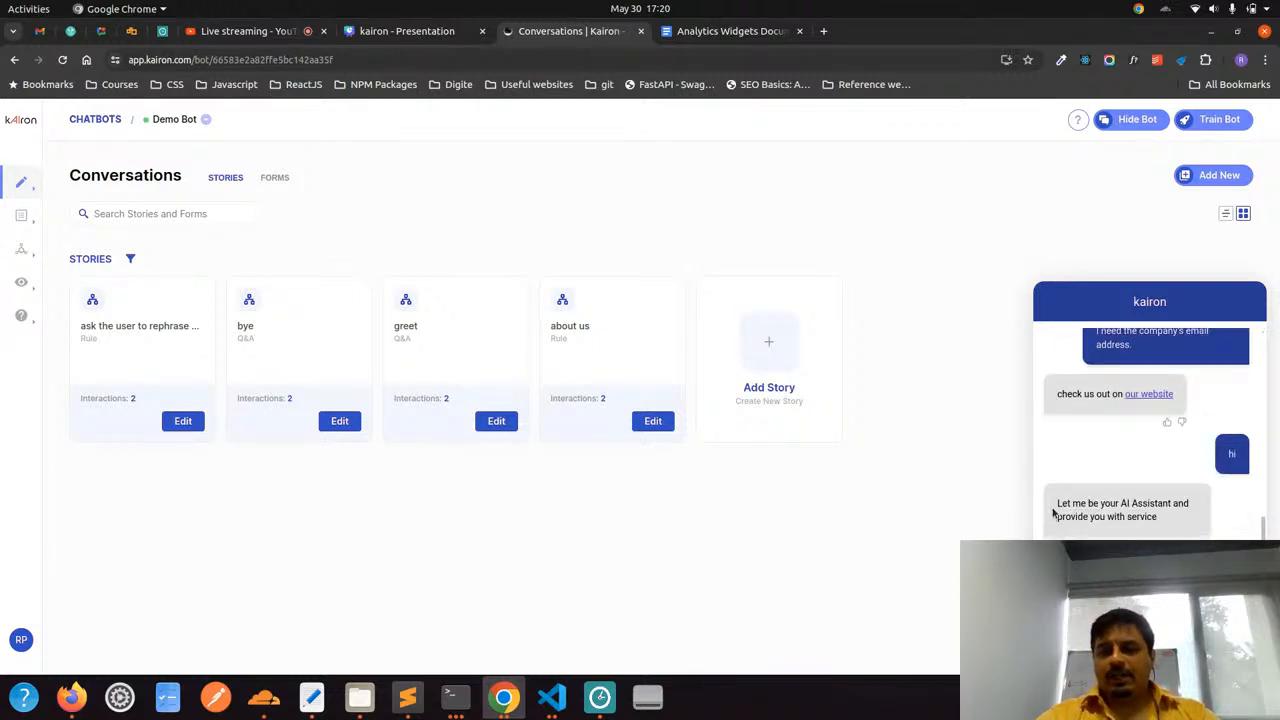
pyautogui.moveTo(1056, 504); pyautogui.dragTo(1159, 520)
pyautogui.click(1169, 522)
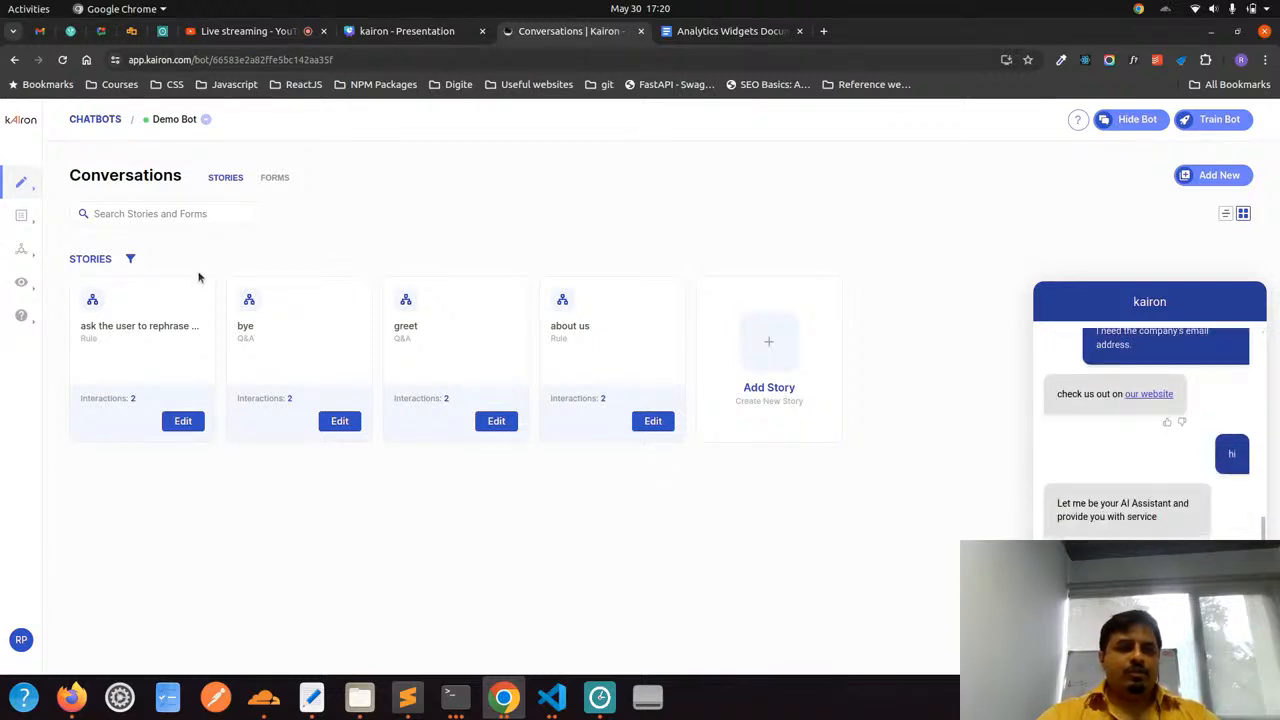
# Open the most recent user's conversation in Demo Bot's chat history and examine the intent and response for the message "hi"
pyautogui.moveTo(30, 288)
pyautogui.click(92, 314)
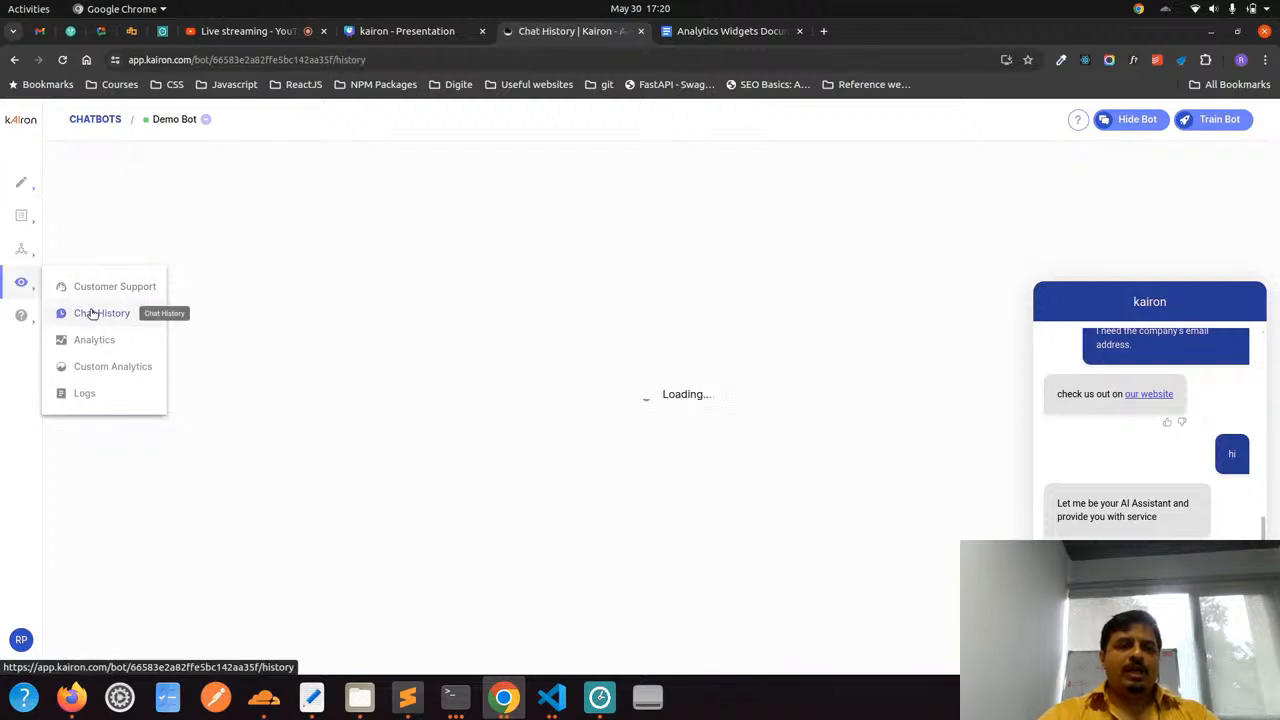
pyautogui.click(246, 290)
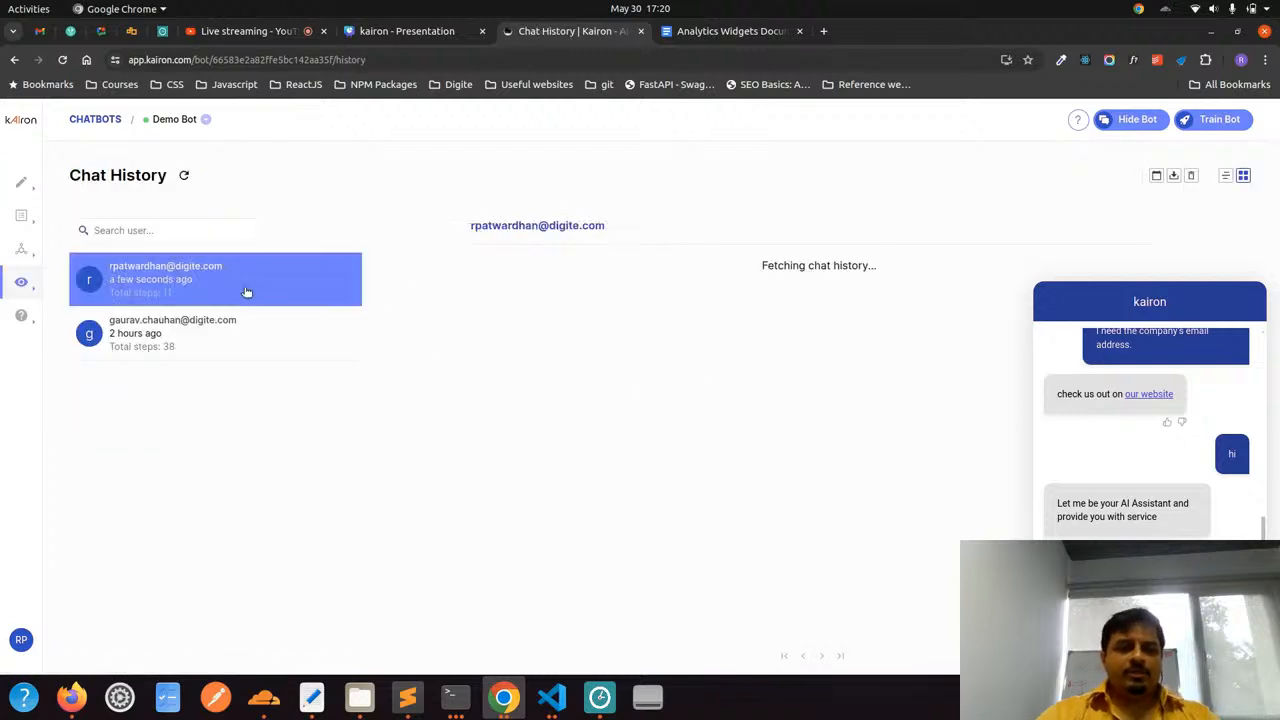
pyautogui.scroll(-5, 920, 417)
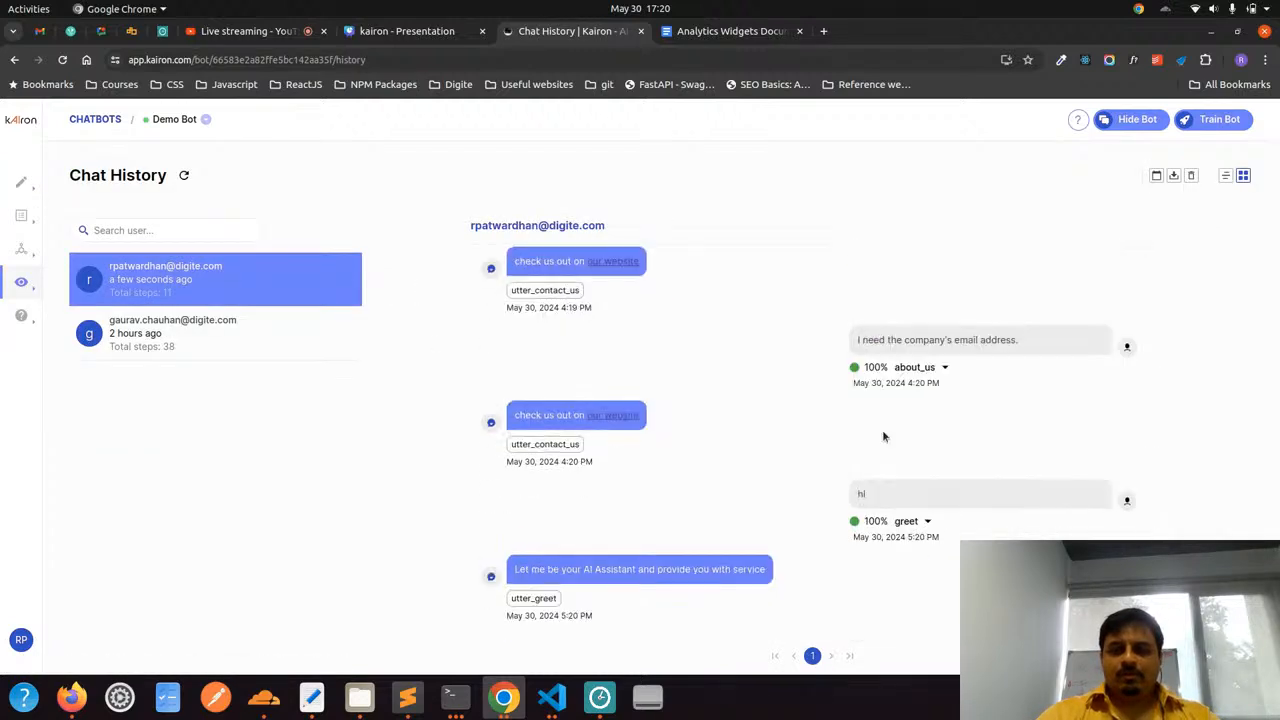
pyautogui.doubleClick(903, 521)
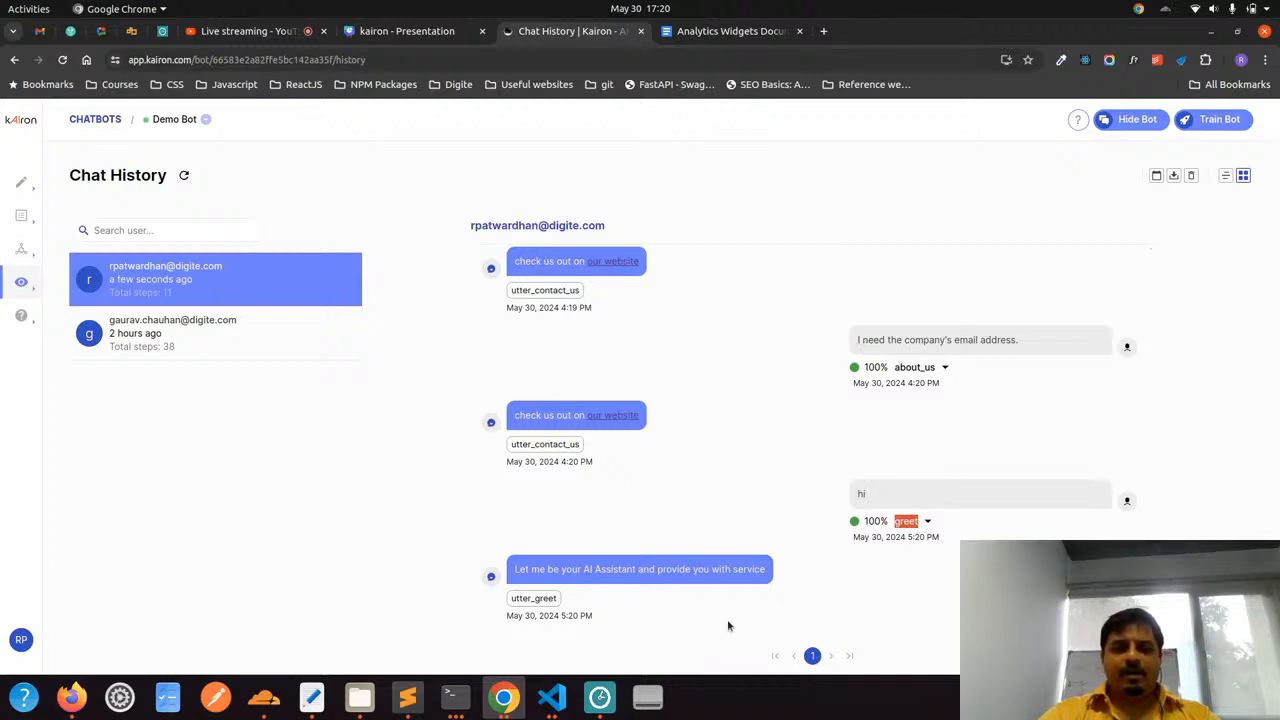
pyautogui.moveTo(516, 569); pyautogui.dragTo(766, 575)
pyautogui.click(705, 588)
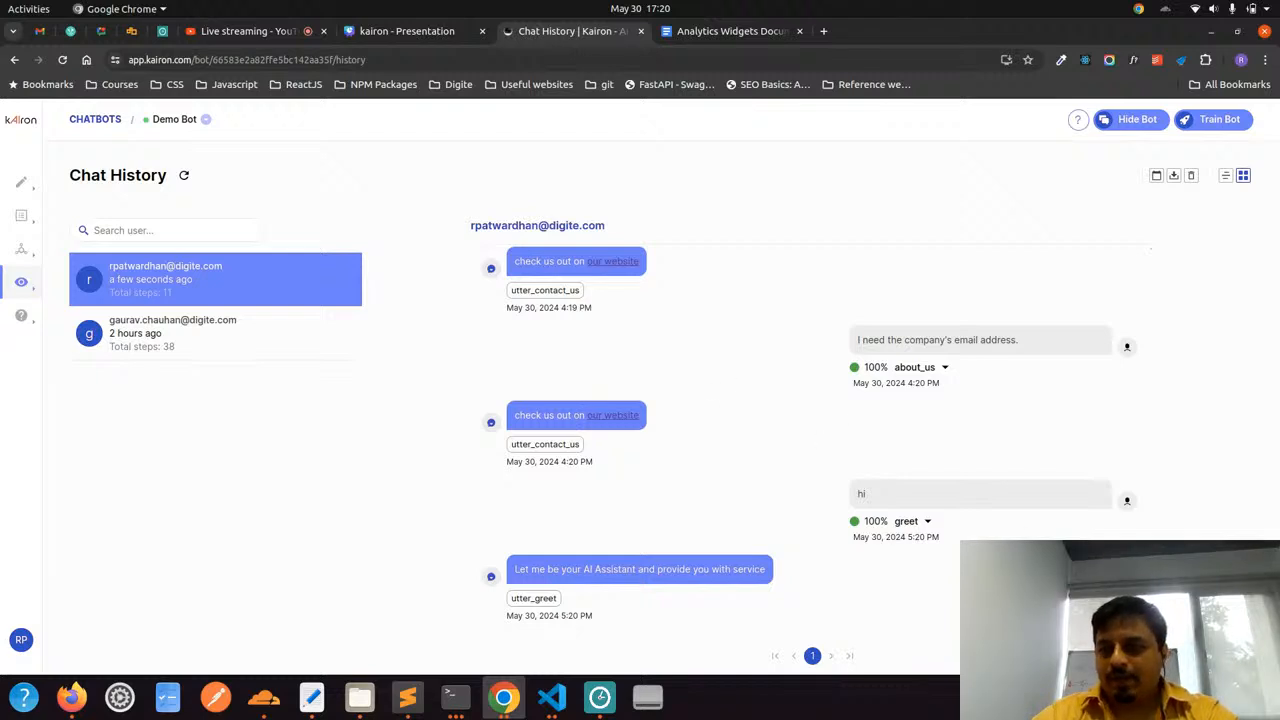
# Open the Two Stage Fallback Action among the story actions in Demo Bot's components
pyautogui.moveTo(21, 184)
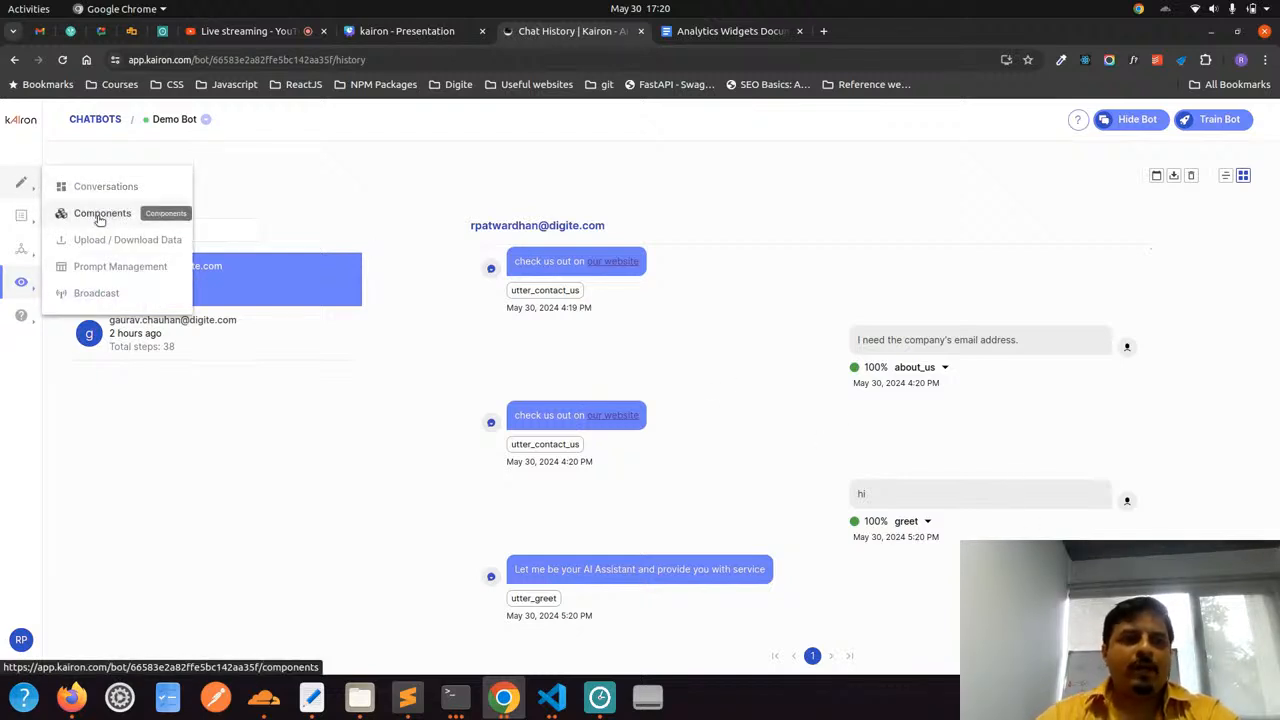
pyautogui.click(80, 214)
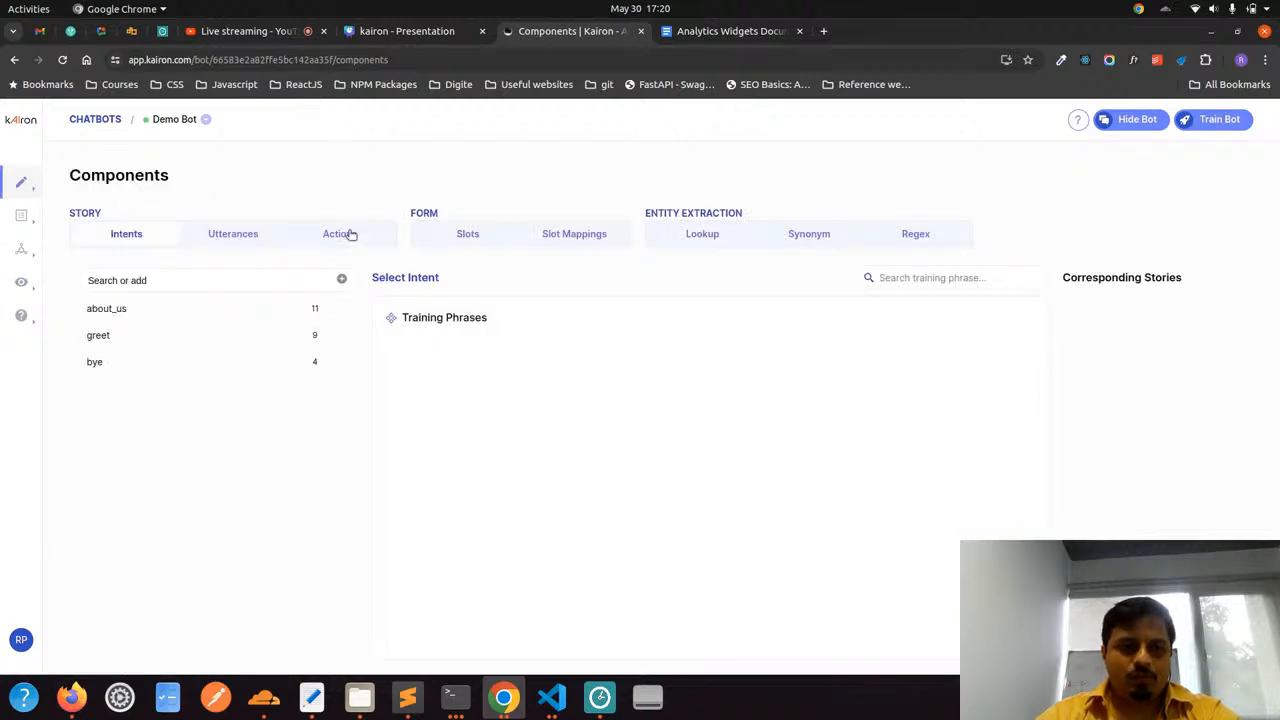
pyautogui.click(350, 234)
pyautogui.scroll(-5, 186, 432)
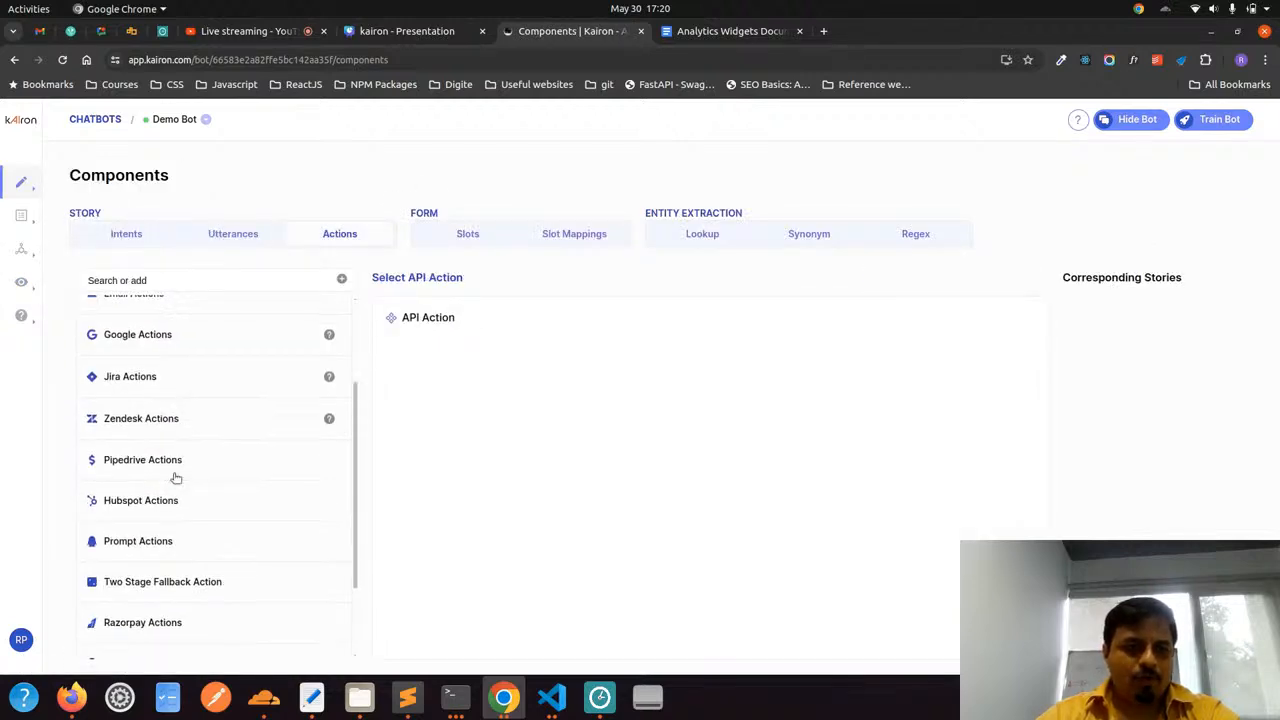
pyautogui.click(160, 593)
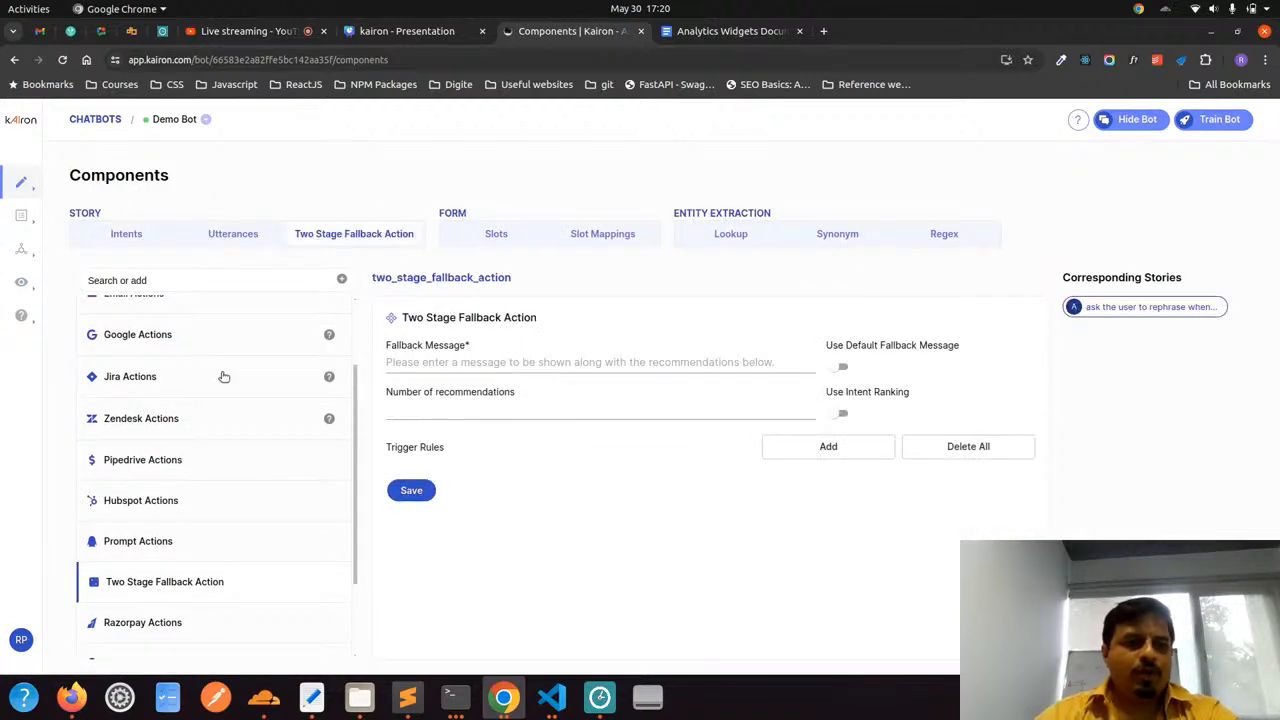
# Glance at the utterances, return to the Two Stage Fallback Action and examine its fallback message and trigger rule settings
pyautogui.moveTo(70, 172); pyautogui.dragTo(175, 178)
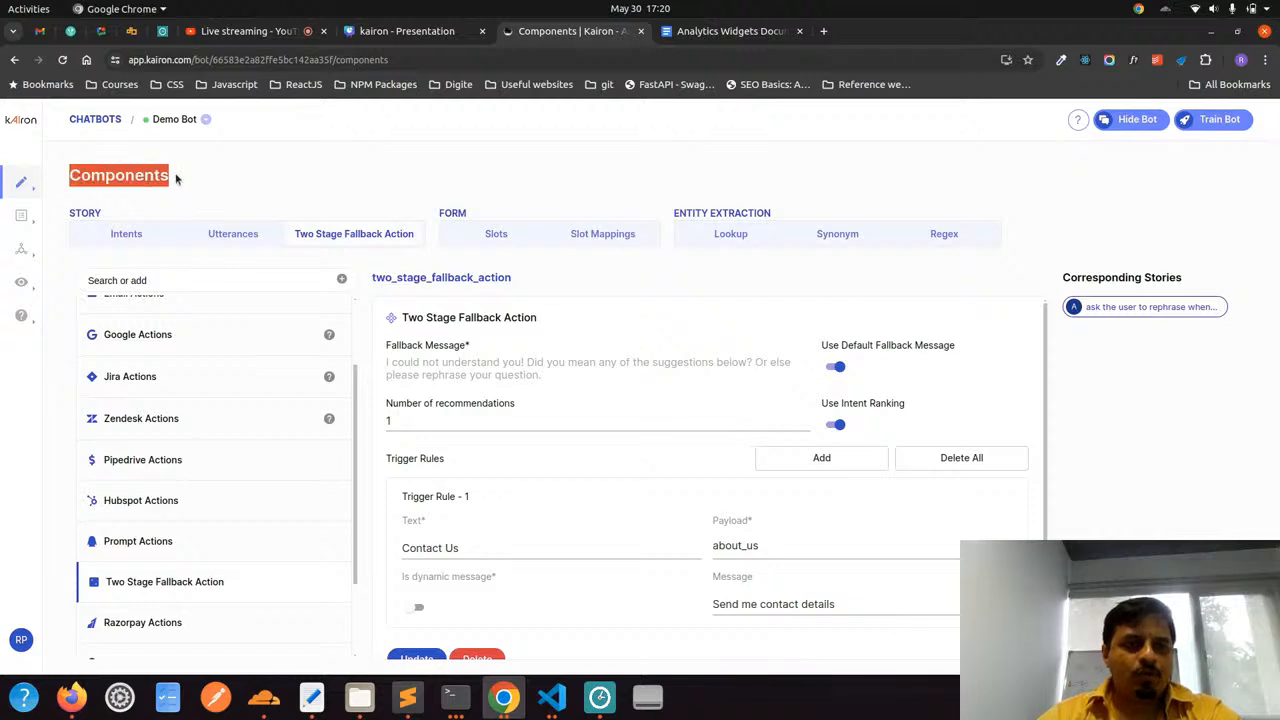
pyautogui.click(175, 178)
pyautogui.click(249, 234)
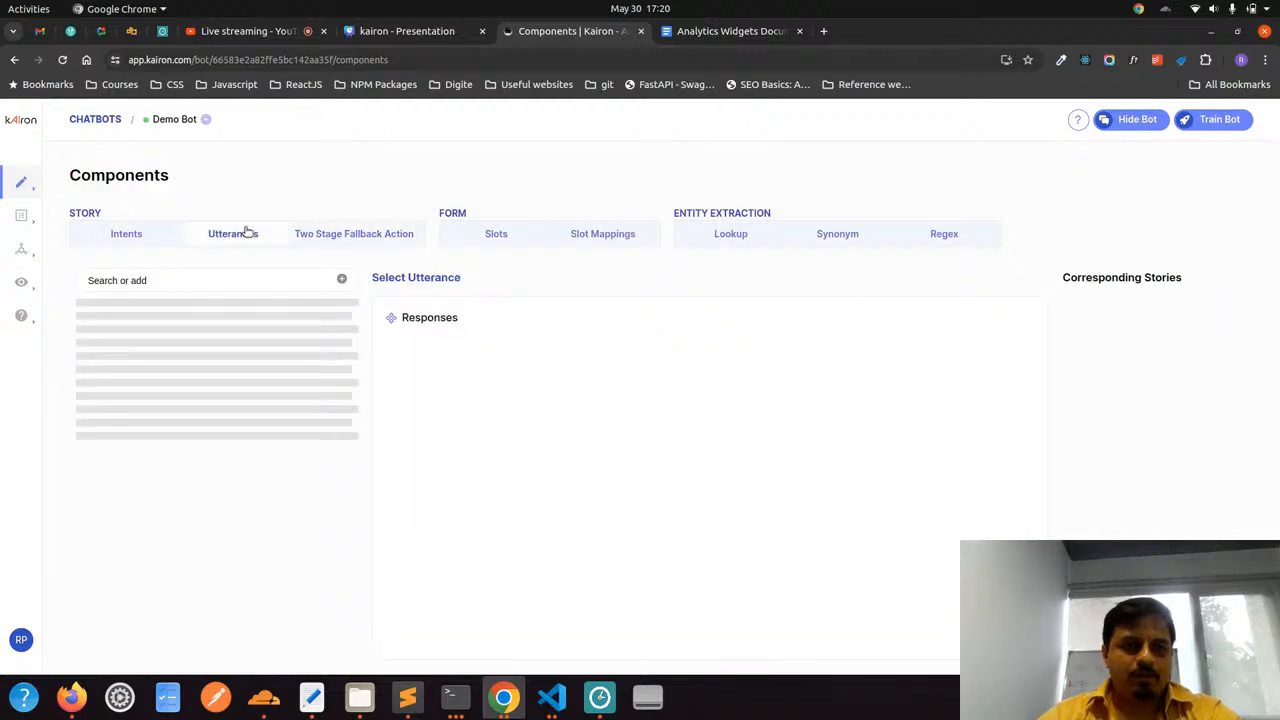
pyautogui.click(352, 236)
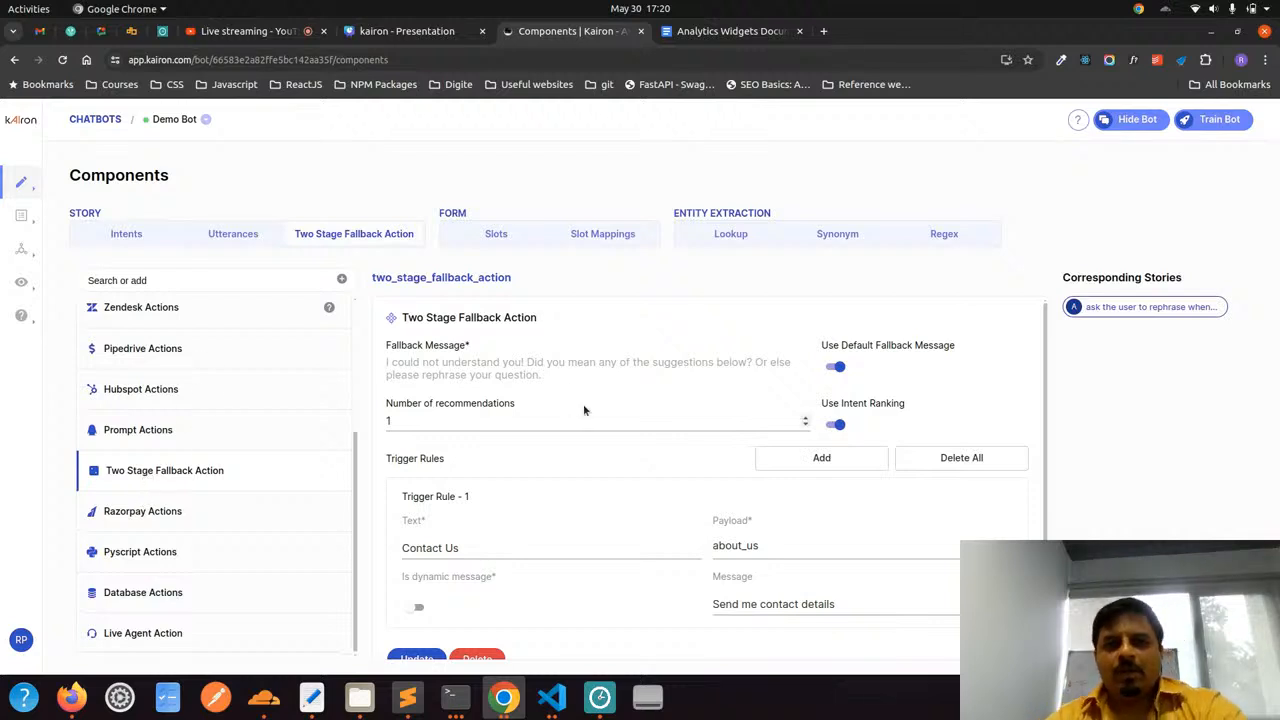
pyautogui.scroll(-1, 583, 404)
pyautogui.scroll(1, 583, 404)
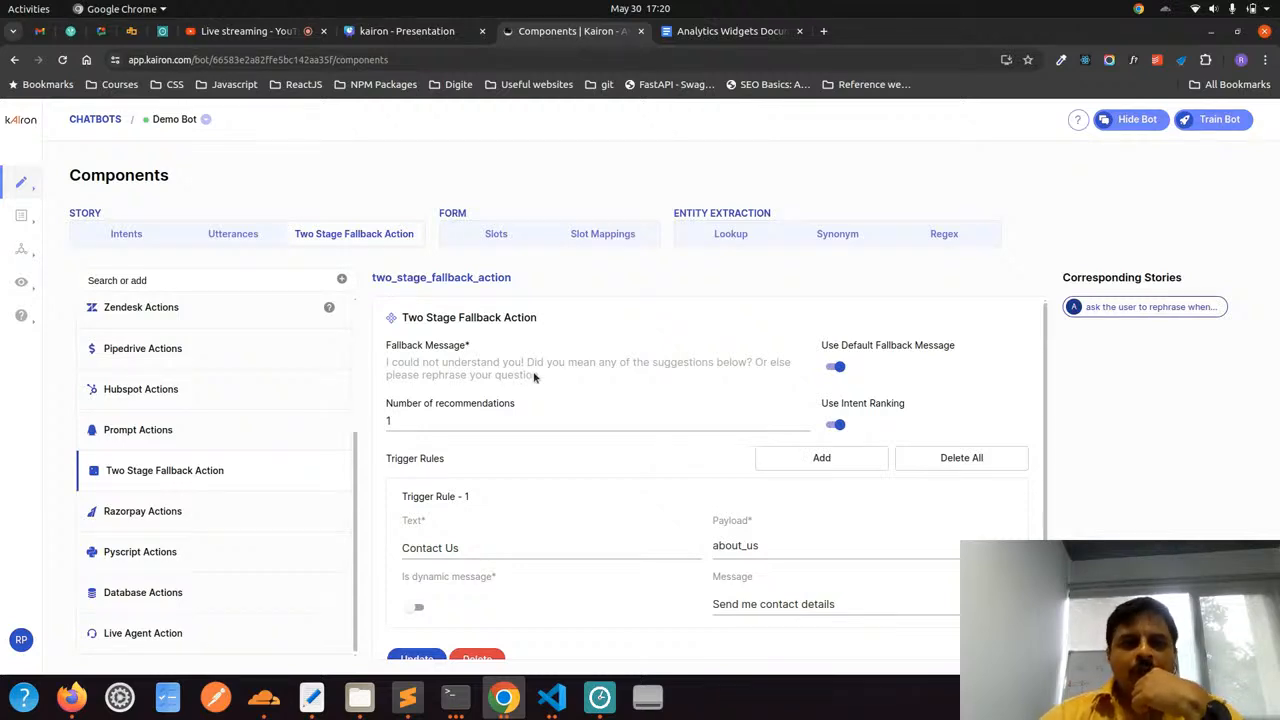
pyautogui.moveTo(384, 347); pyautogui.dragTo(466, 362)
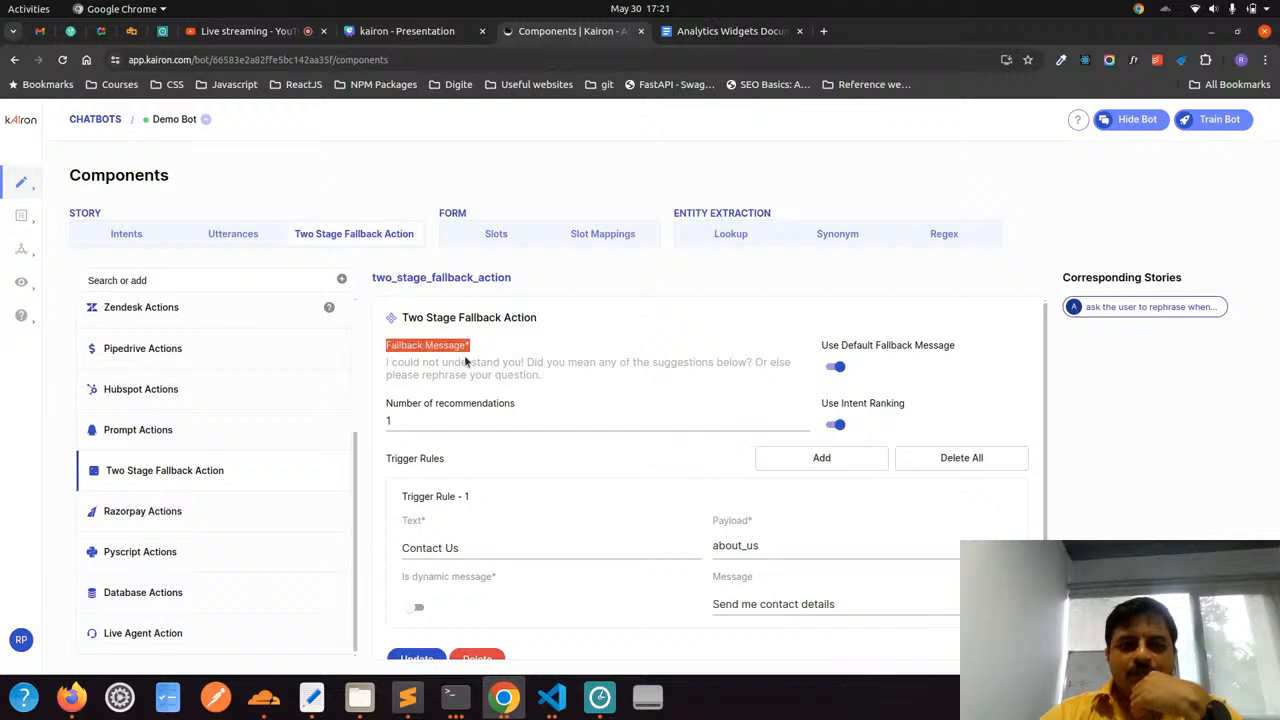
pyautogui.click(466, 362)
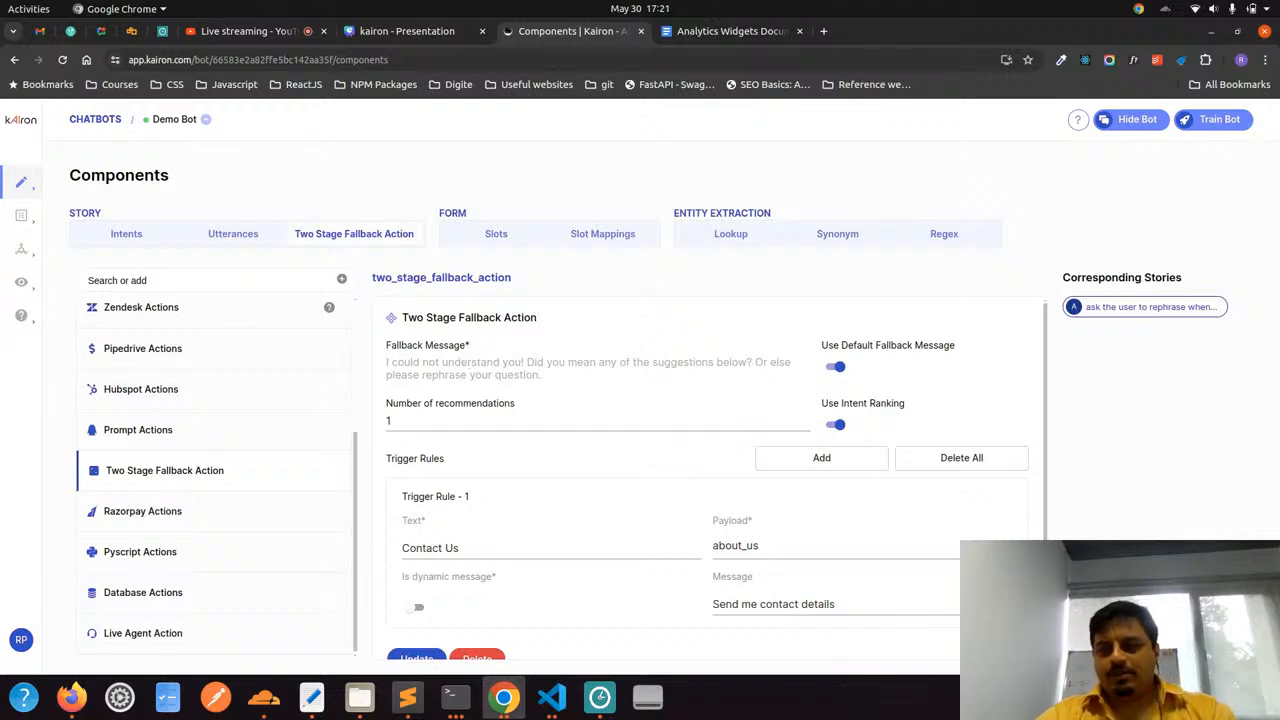
# Send "word" in Demo Bot's test chat and read the fallback reply and its suggestions
pyautogui.click(1243, 645)
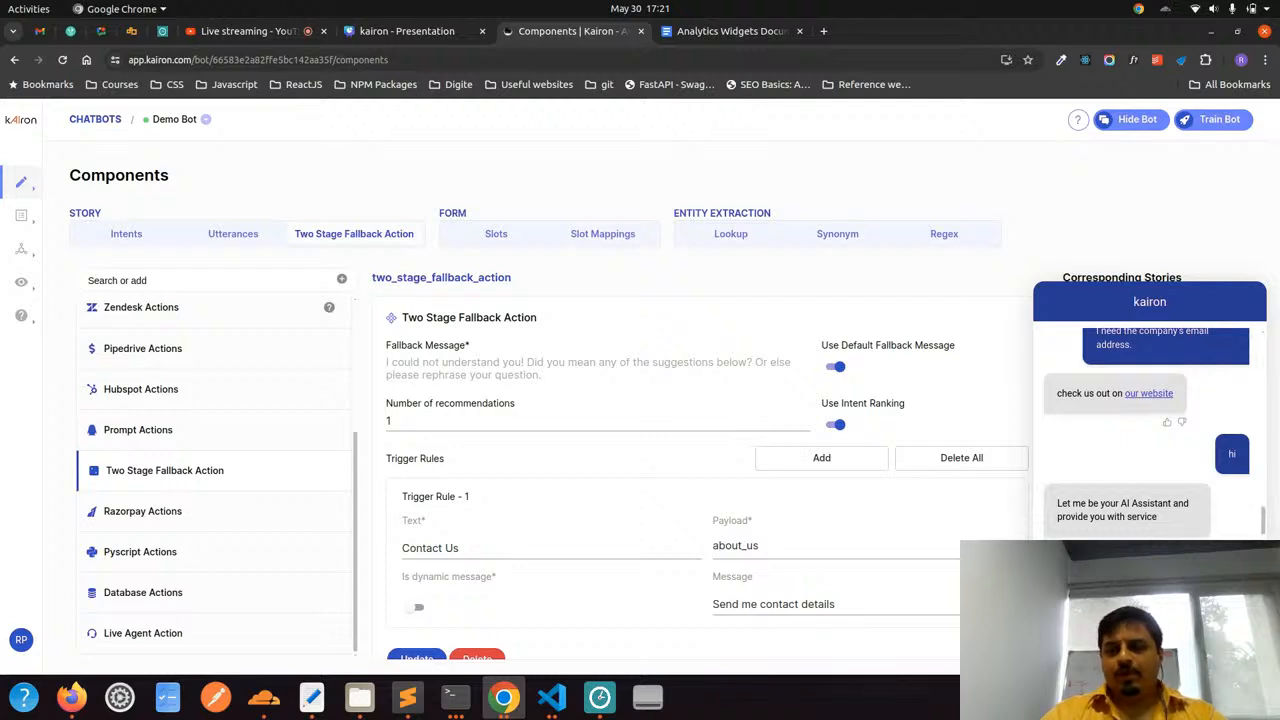
pyautogui.press('Return')
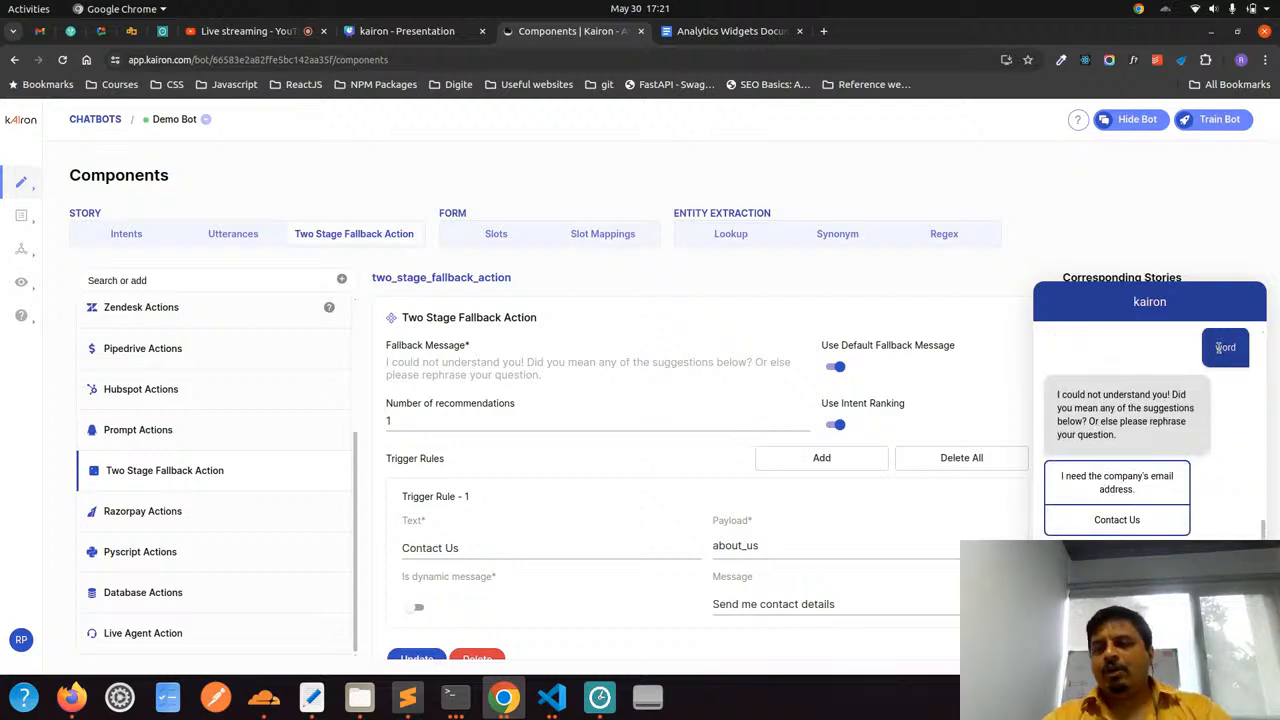
pyautogui.moveTo(1218, 347); pyautogui.dragTo(1236, 345)
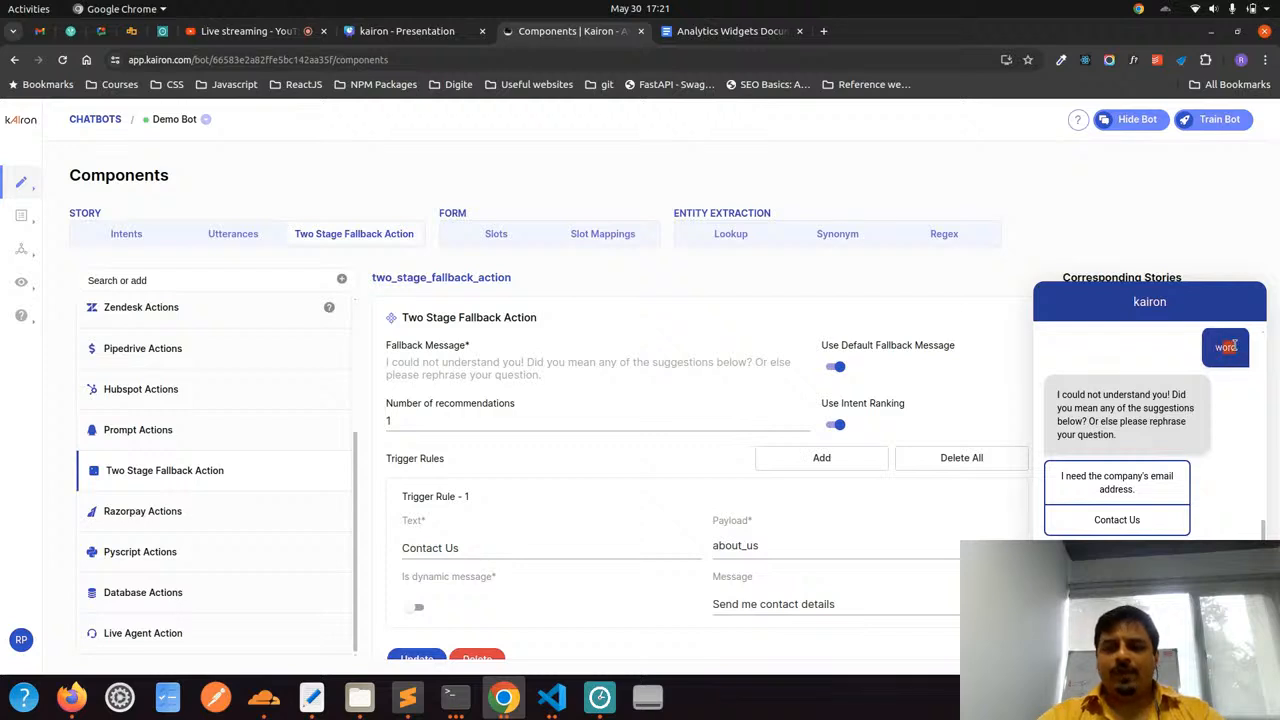
pyautogui.click(1235, 345)
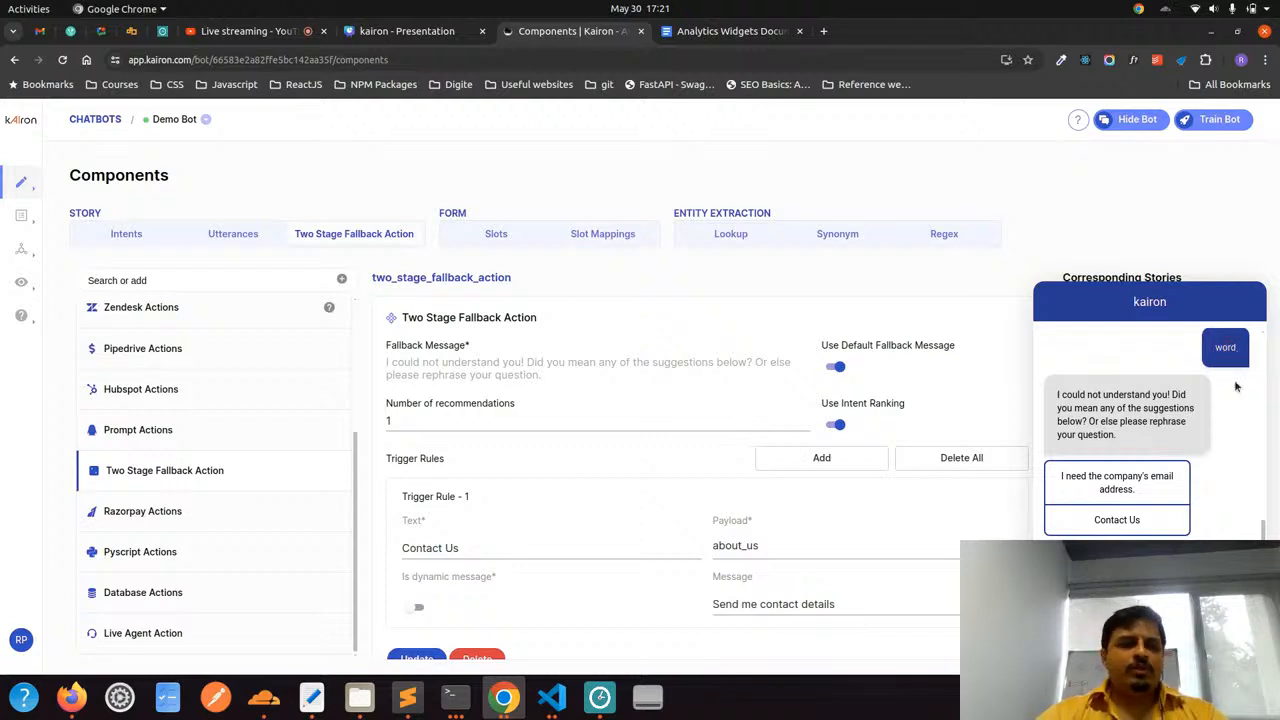
# Open Demo Bot's chat history with the test chat closed and examine the intent recognised for the message "word"
pyautogui.moveTo(26, 290)
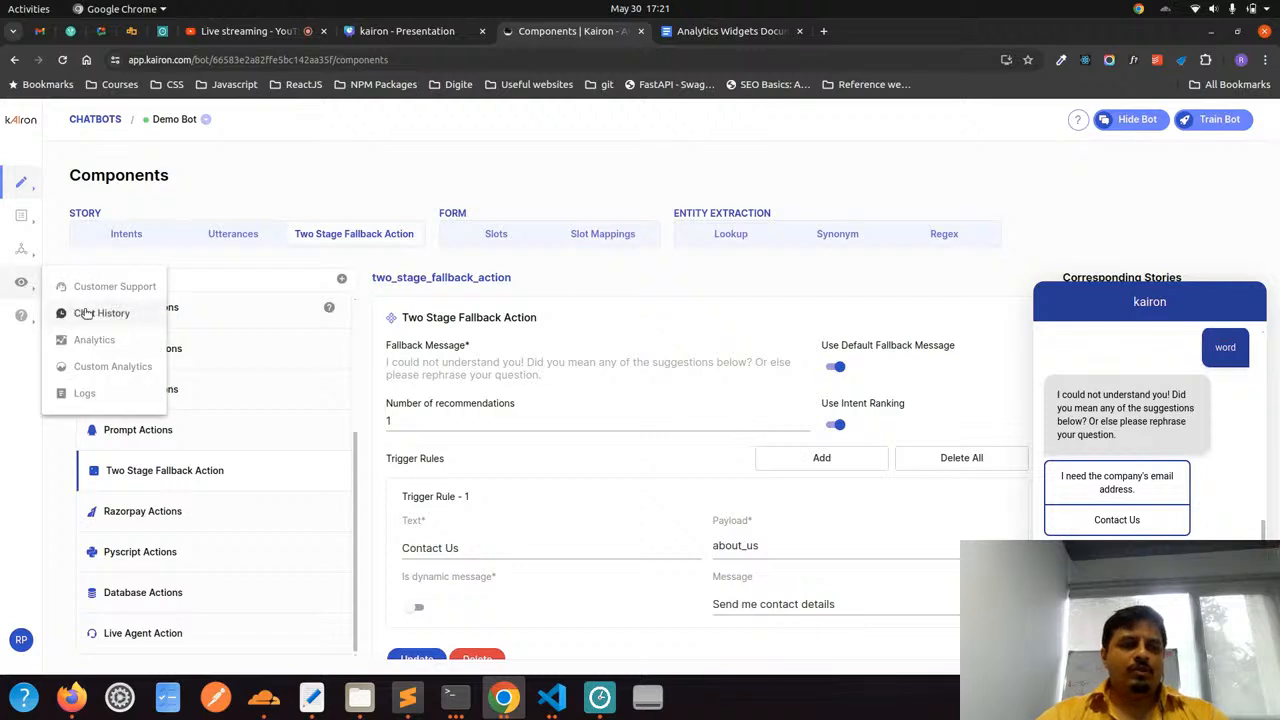
pyautogui.click(90, 313)
pyautogui.click(1180, 305)
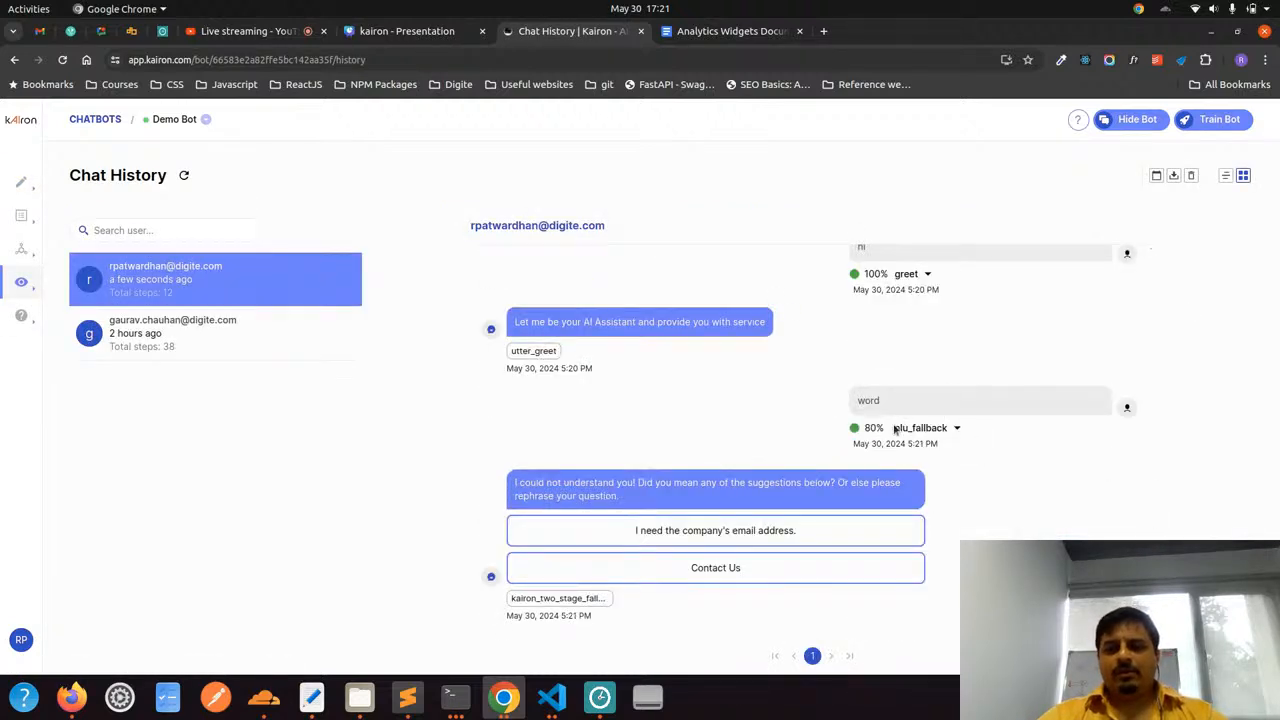
pyautogui.moveTo(894, 428); pyautogui.dragTo(941, 427)
pyautogui.click(941, 427)
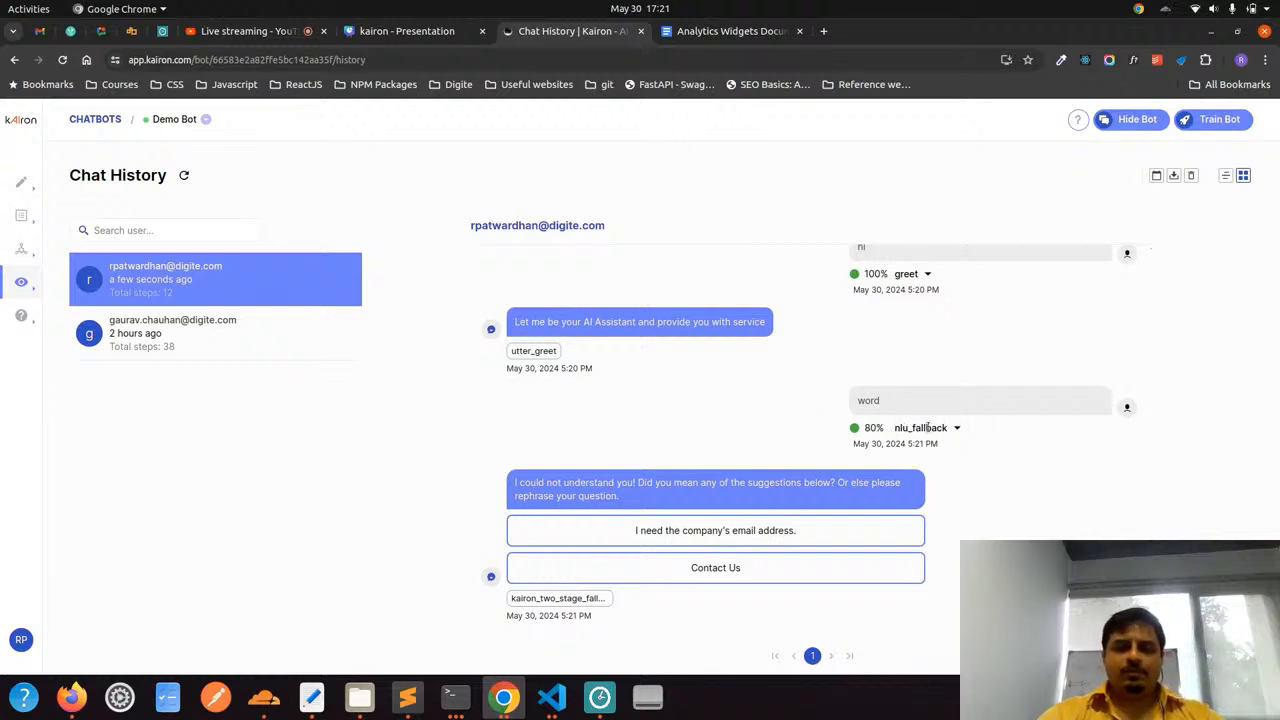
# Reopen the test chat and return to the Two Stage Fallback Action in the components
pyautogui.moveTo(22, 183)
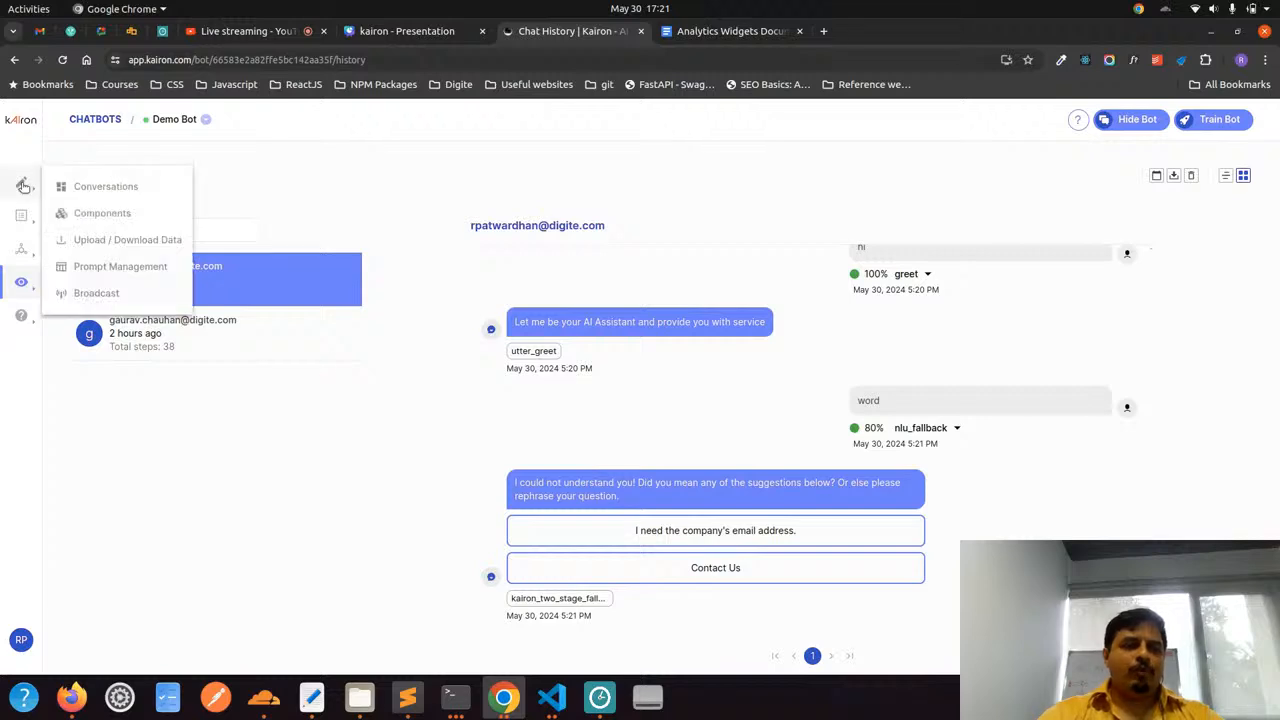
pyautogui.click(93, 184)
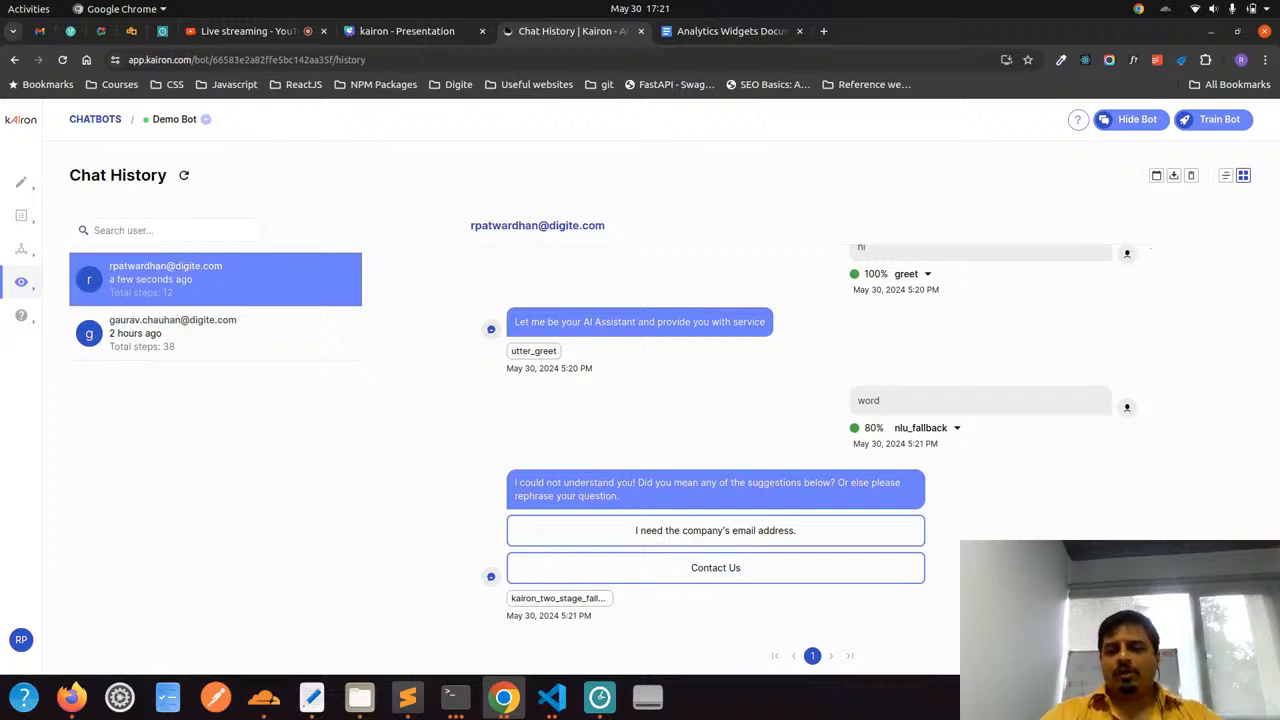
pyautogui.click(1238, 643)
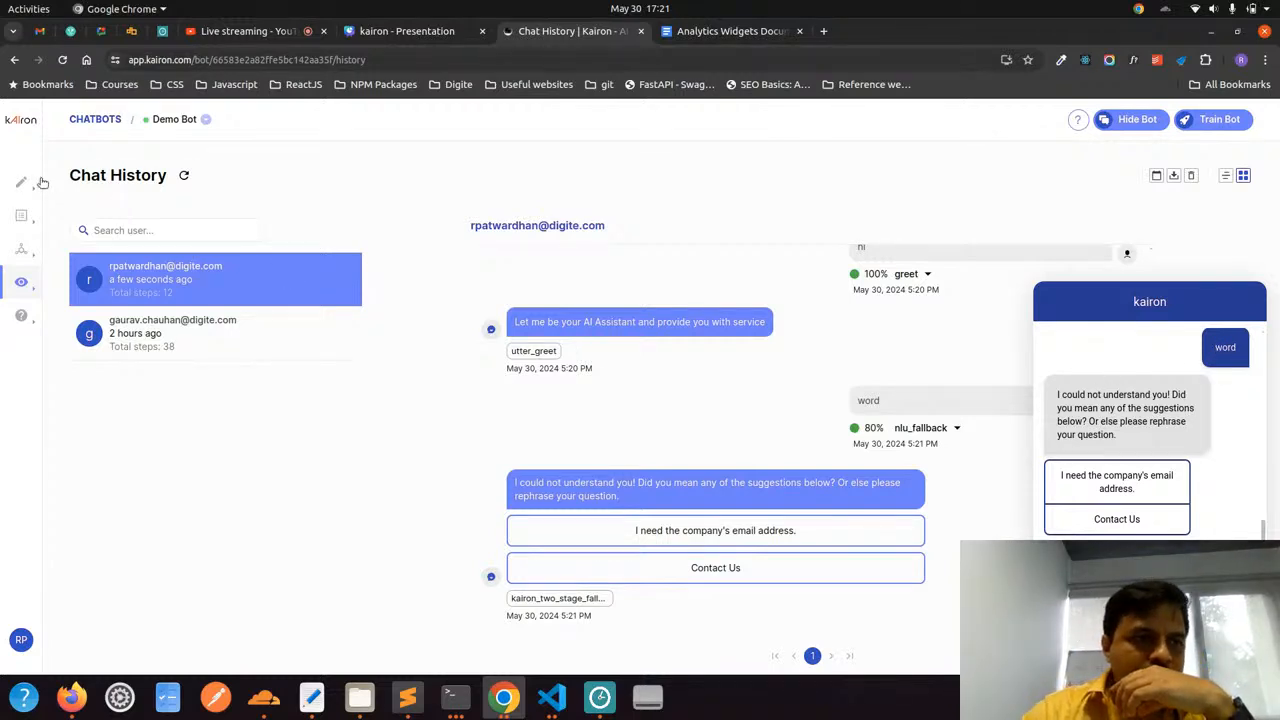
pyautogui.moveTo(40, 183)
pyautogui.click(94, 212)
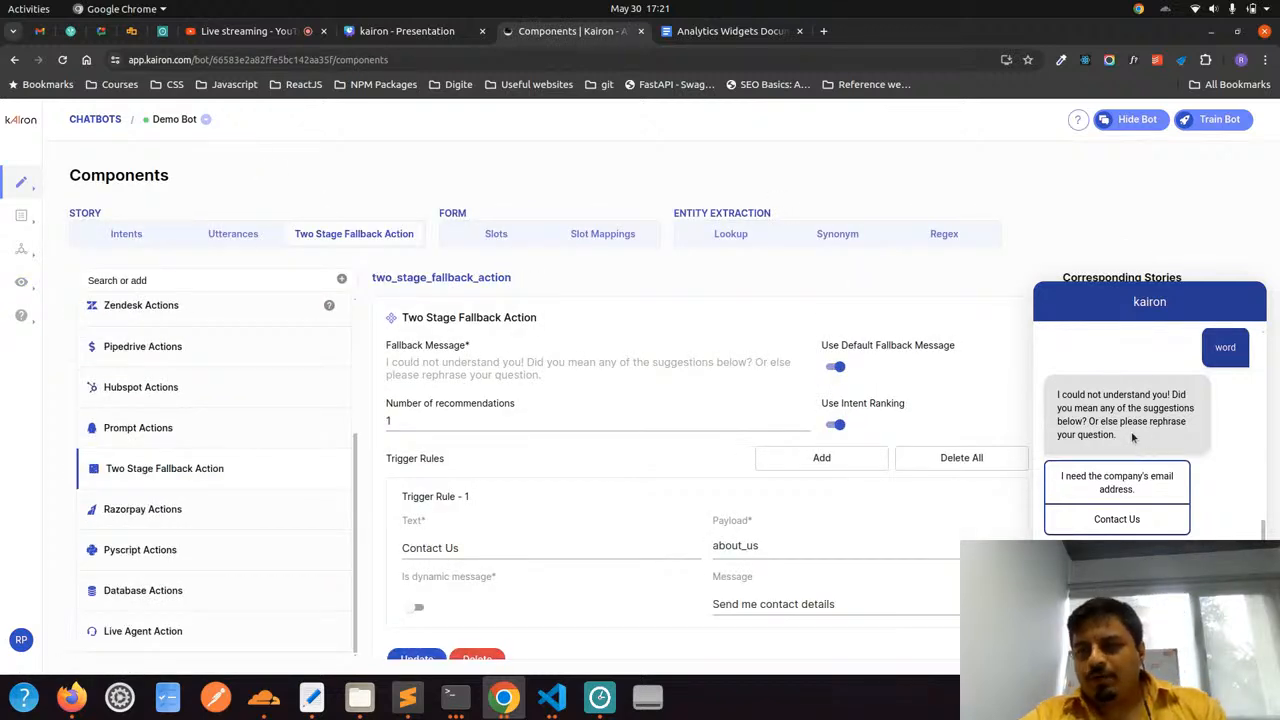
# Compare the test chat's reply to "word" with the fallback message configured in the Two Stage Fallback Action
pyautogui.moveTo(1140, 440); pyautogui.dragTo(1054, 395)
pyautogui.moveTo(550, 384); pyautogui.dragTo(380, 370)
pyautogui.click(380, 371)
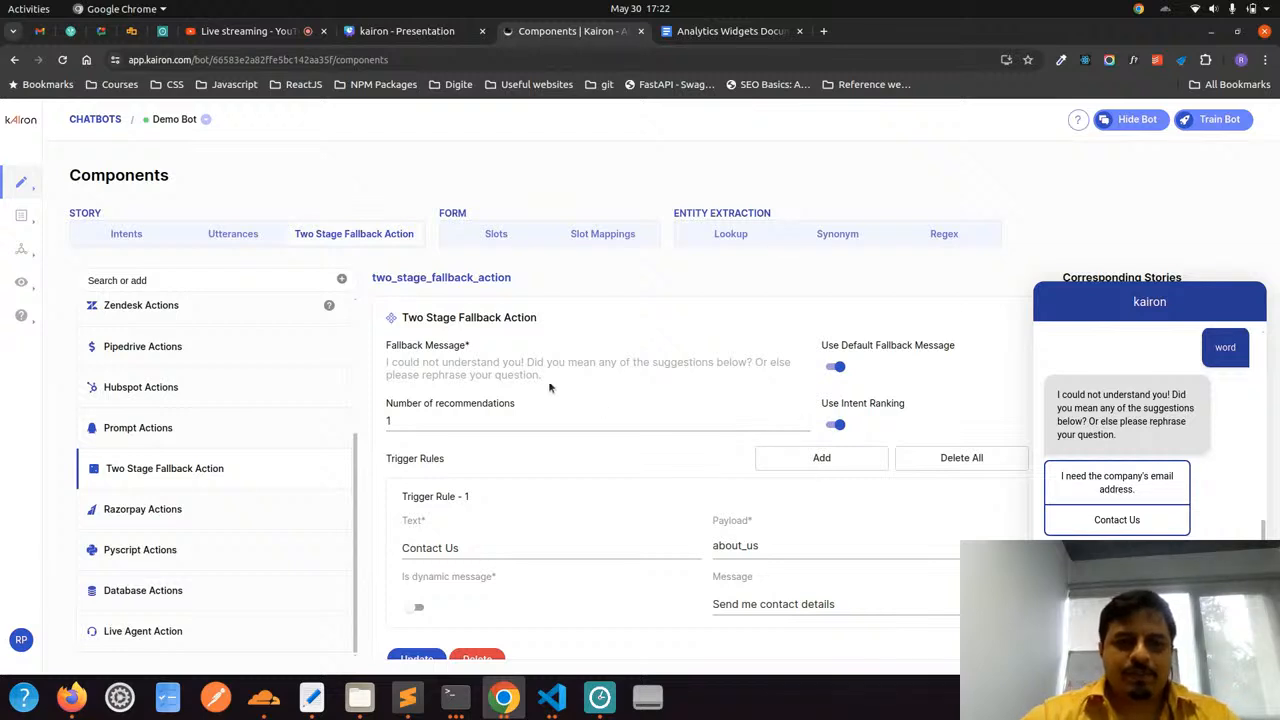
pyautogui.moveTo(544, 375); pyautogui.dragTo(381, 370)
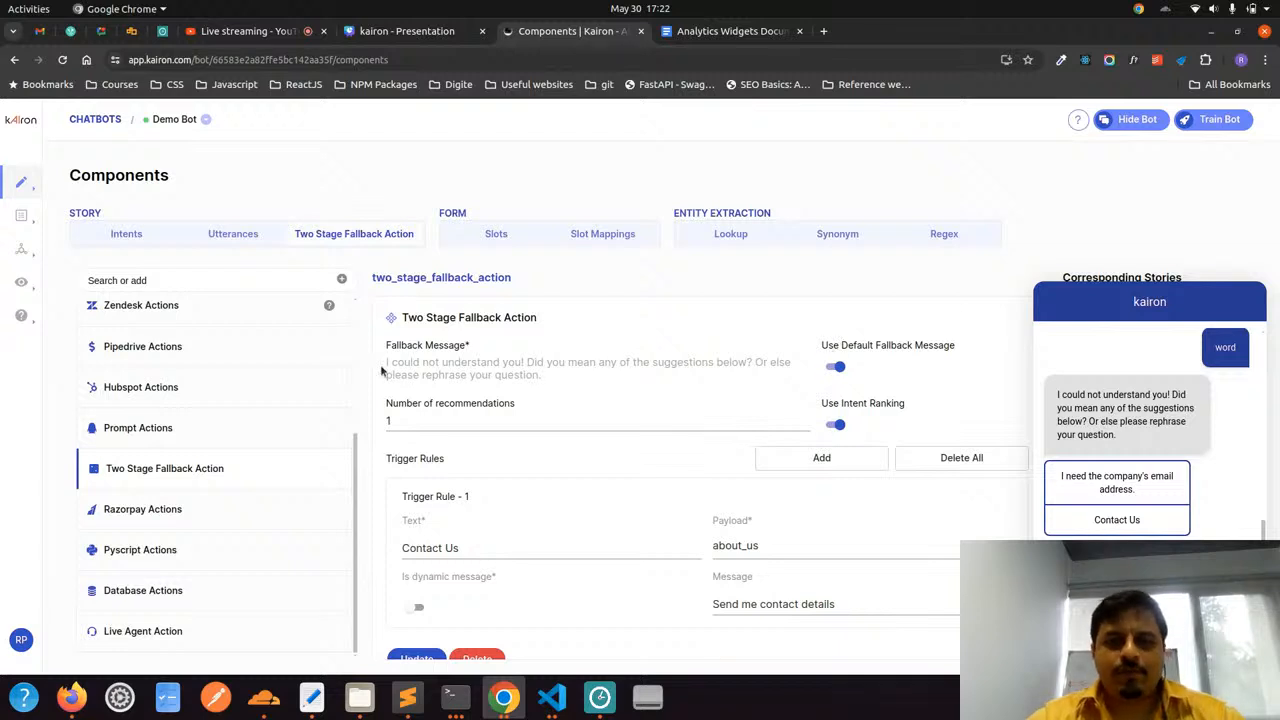
pyautogui.moveTo(383, 371); pyautogui.dragTo(475, 360)
pyautogui.click(559, 367)
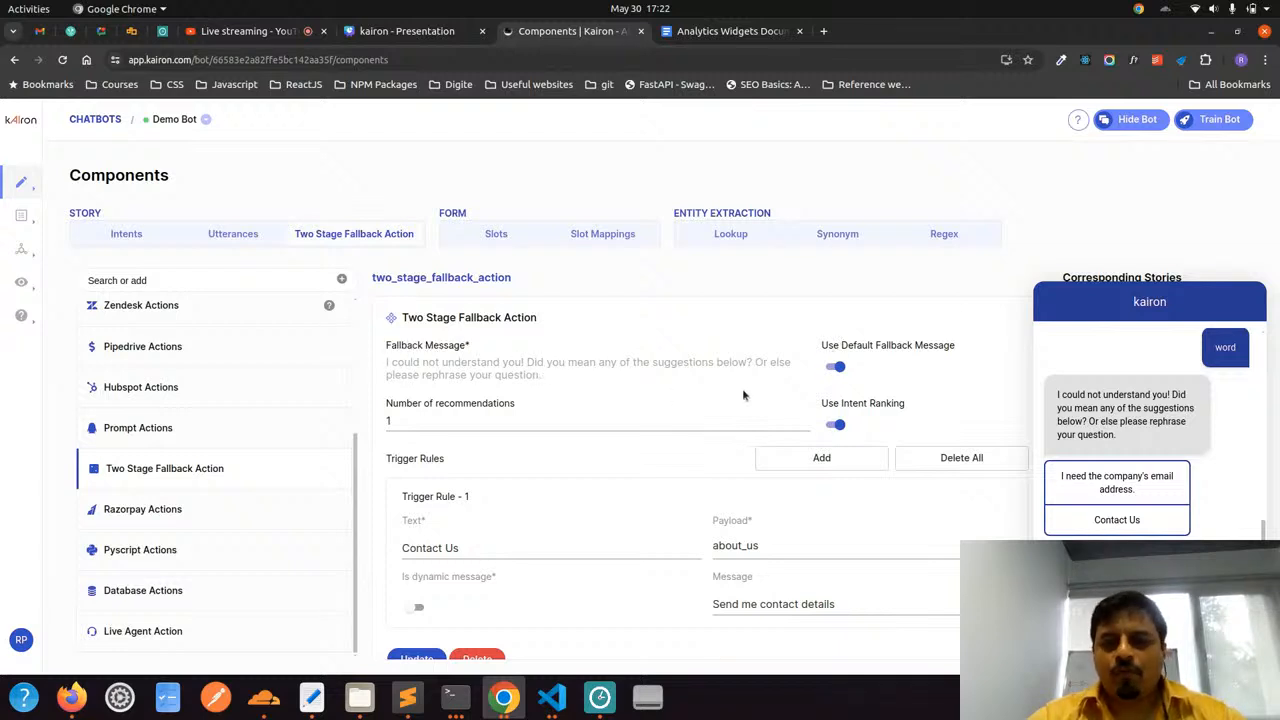
# Turn off the default fallback message and replace it with "I have not understood your query. Do you mean one of the questions below?"
pyautogui.click(837, 365)
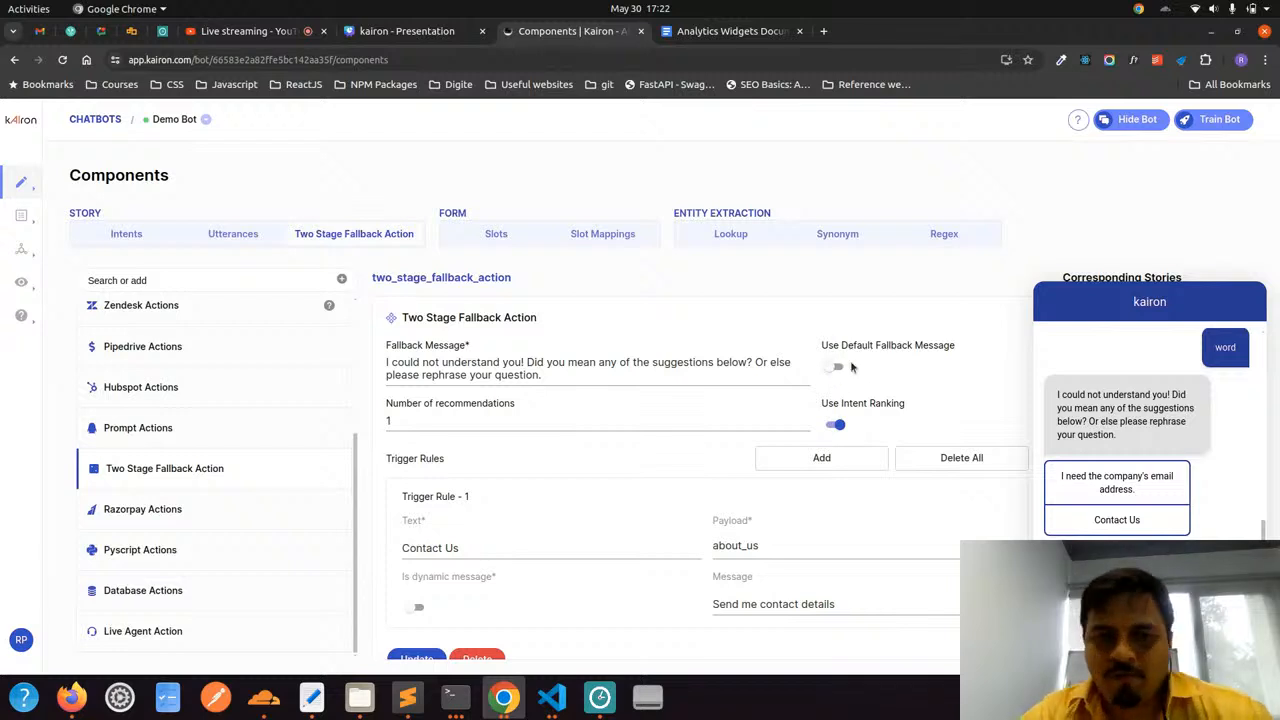
pyautogui.moveTo(608, 379); pyautogui.dragTo(370, 375)
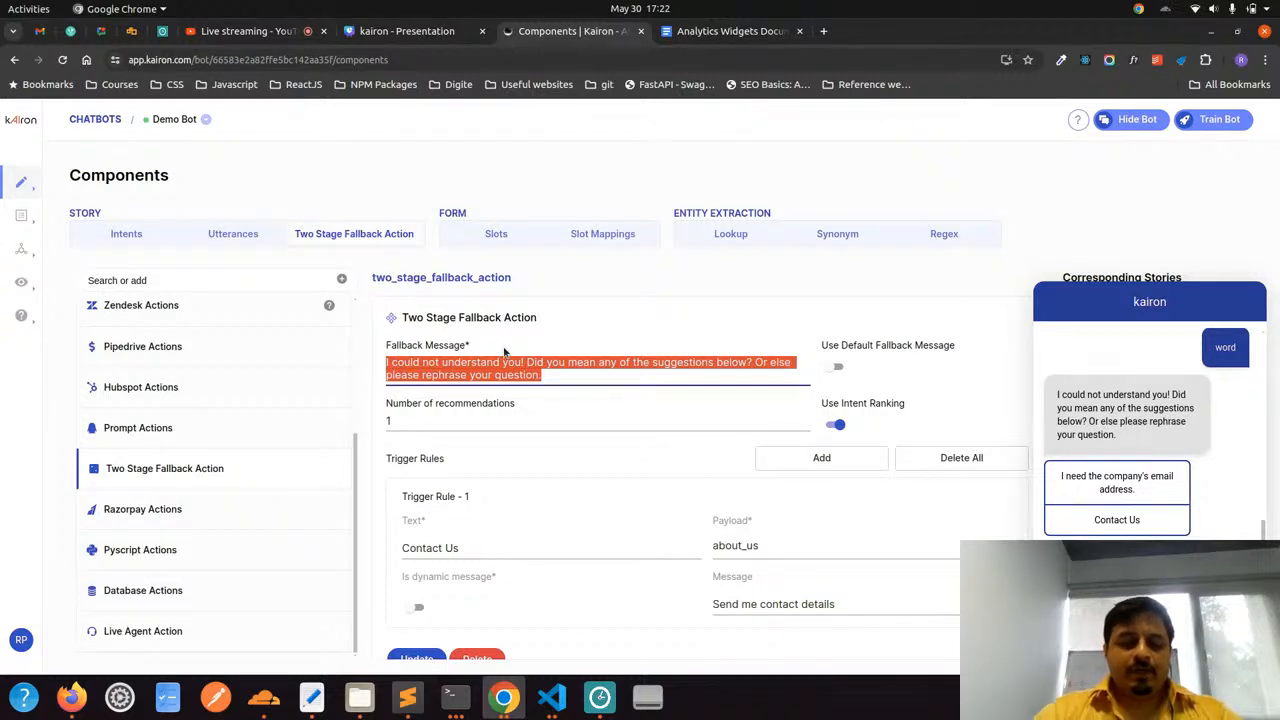
pyautogui.press('BackSpace')
pyautogui.write('I have')
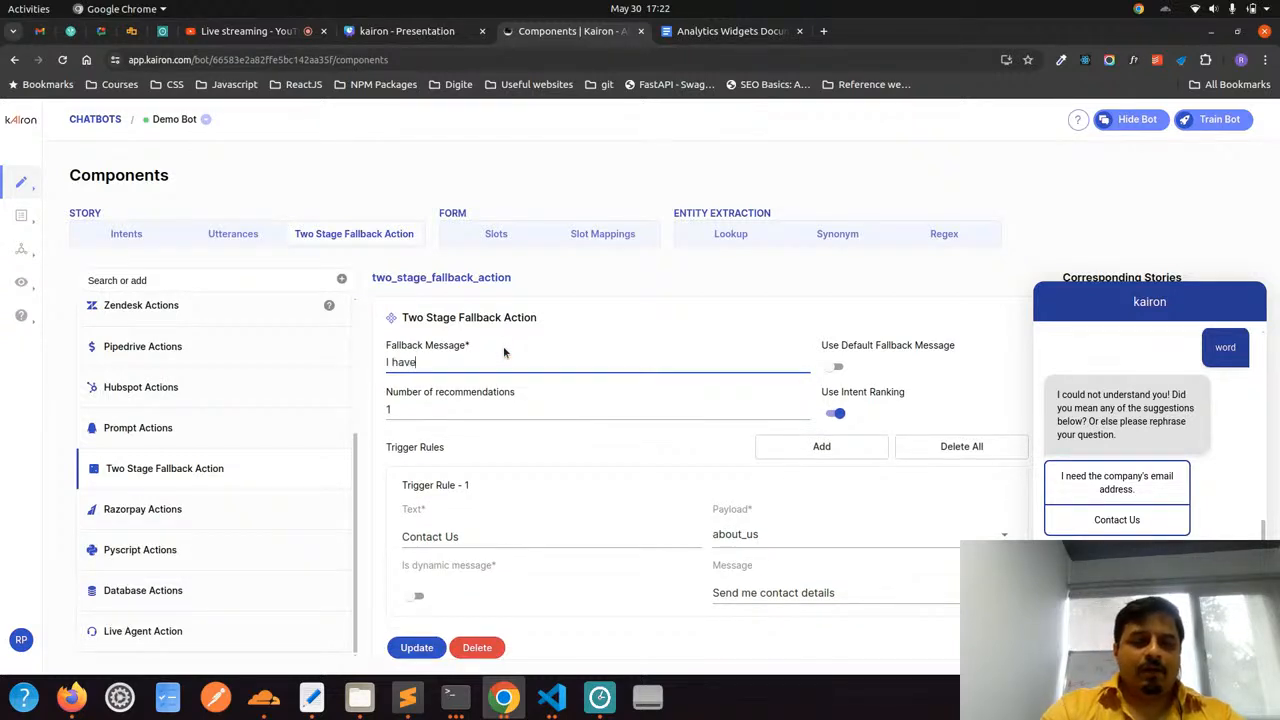
pyautogui.write(' not unders')
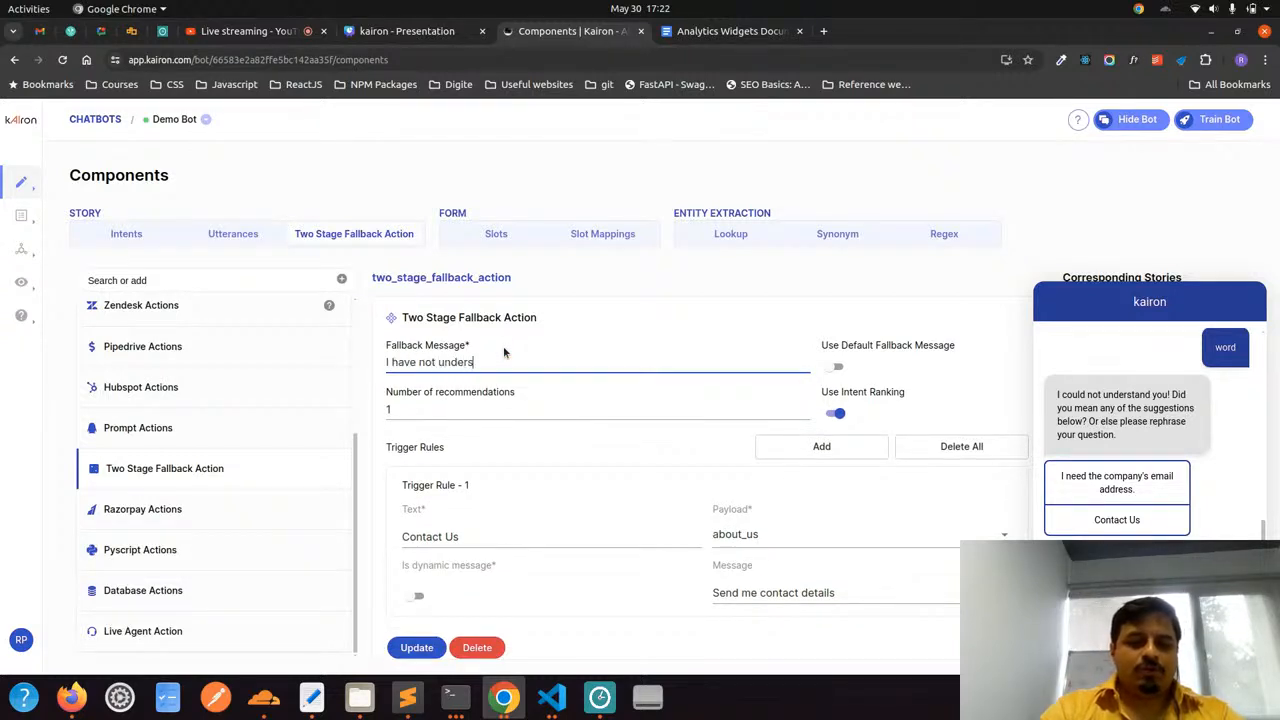
pyautogui.write('tood your')
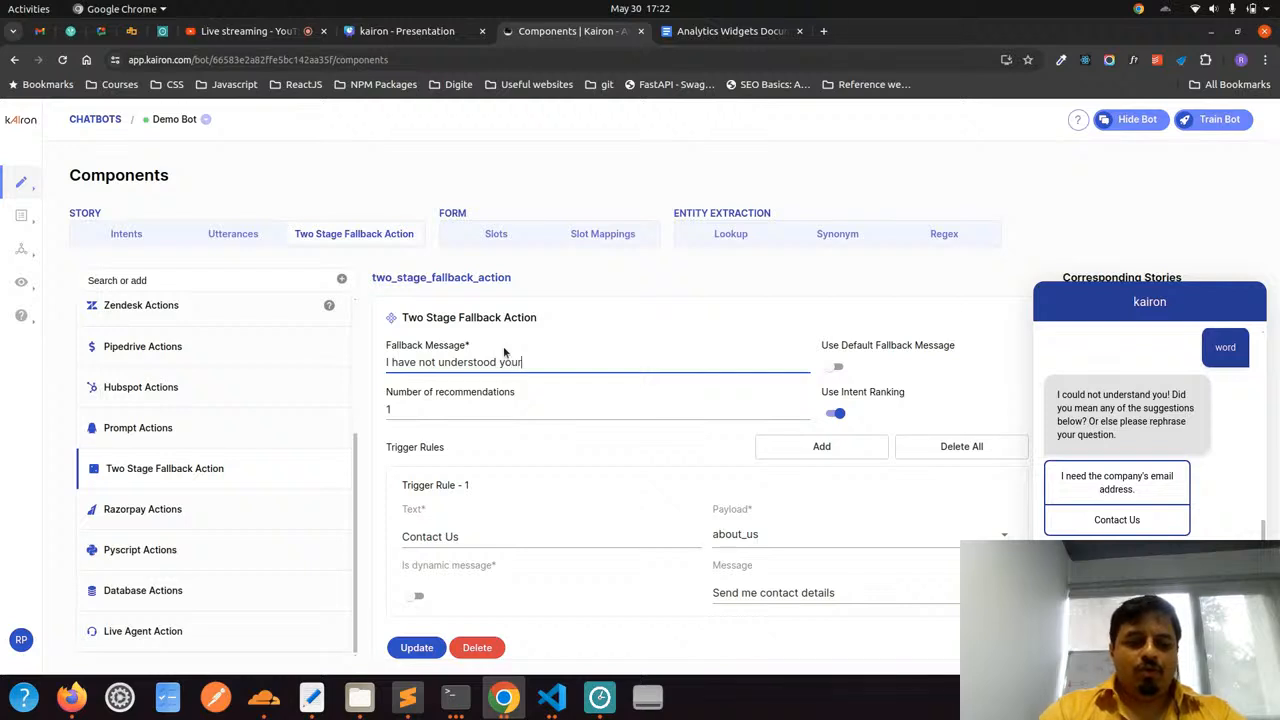
pyautogui.write(' query')
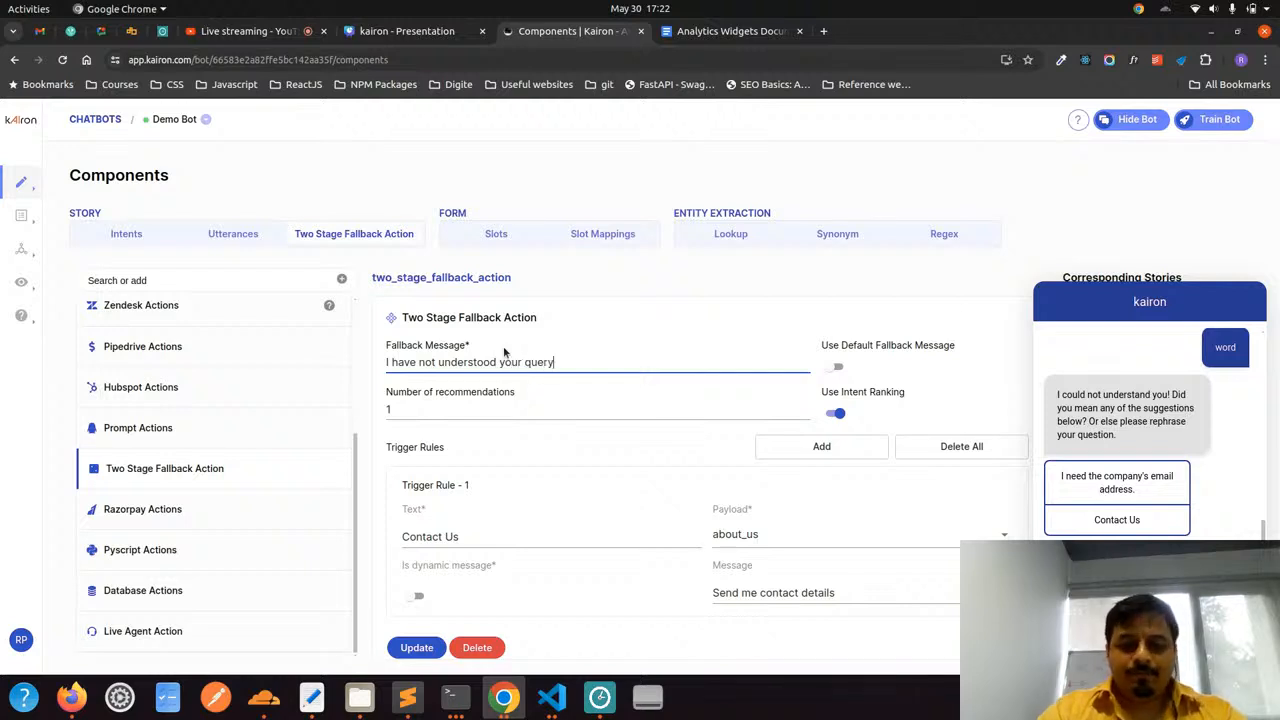
pyautogui.write('. Do ')
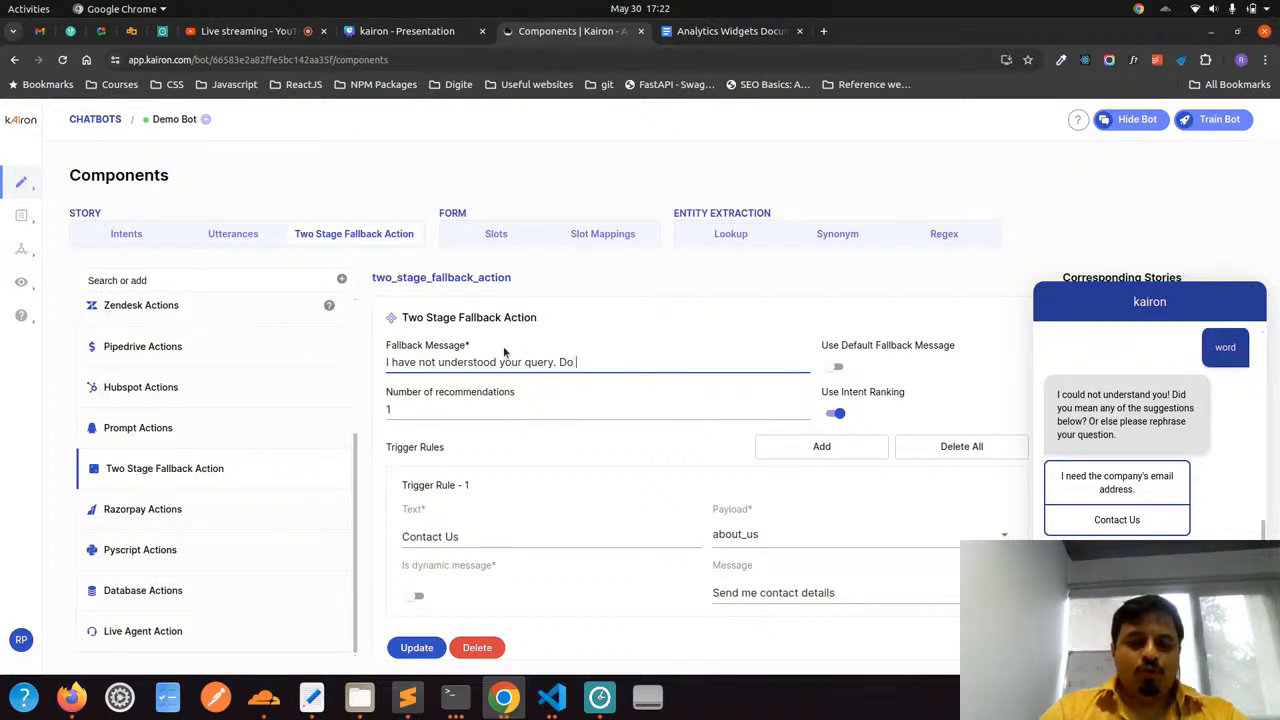
pyautogui.write('you mean one ')
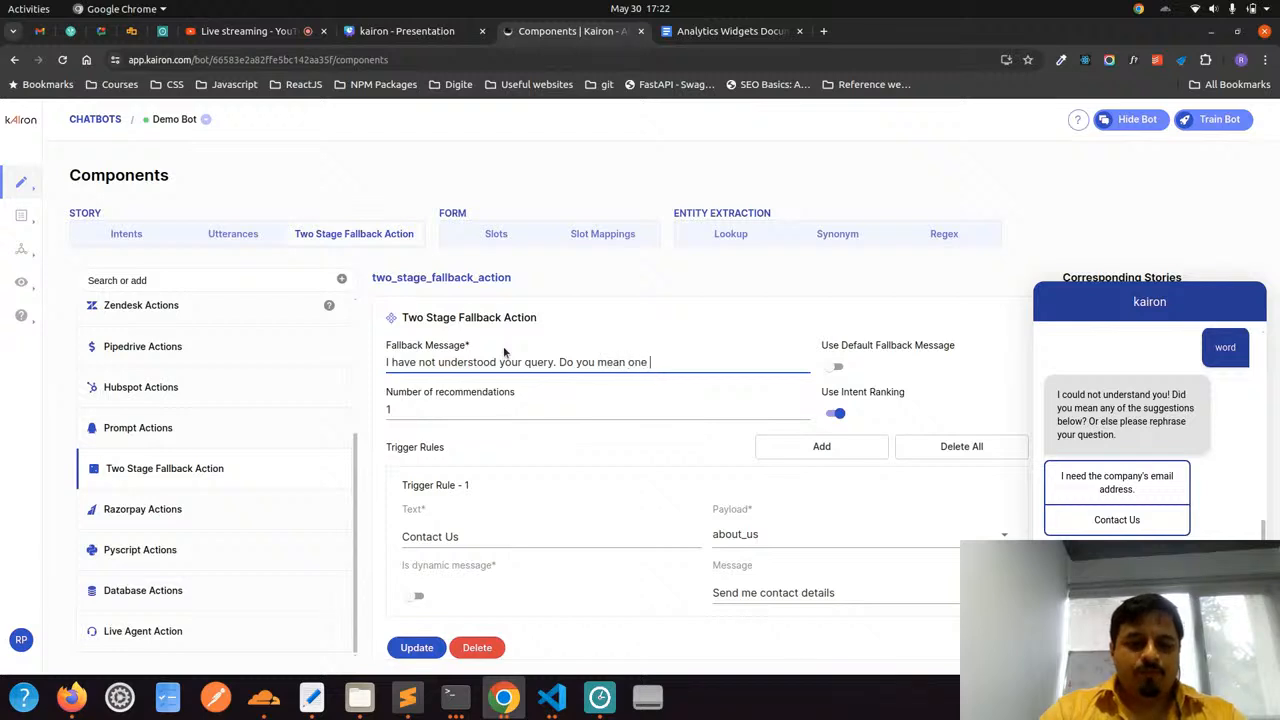
pyautogui.write('of the ')
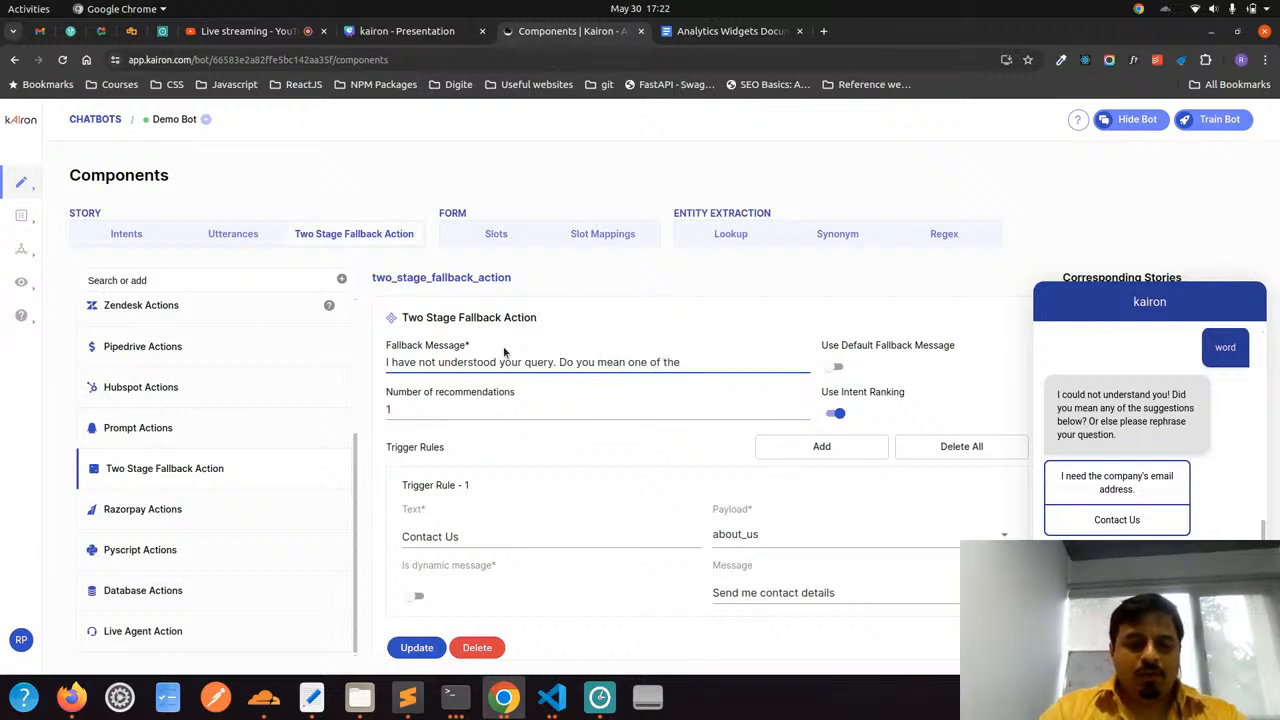
pyautogui.write('ques')
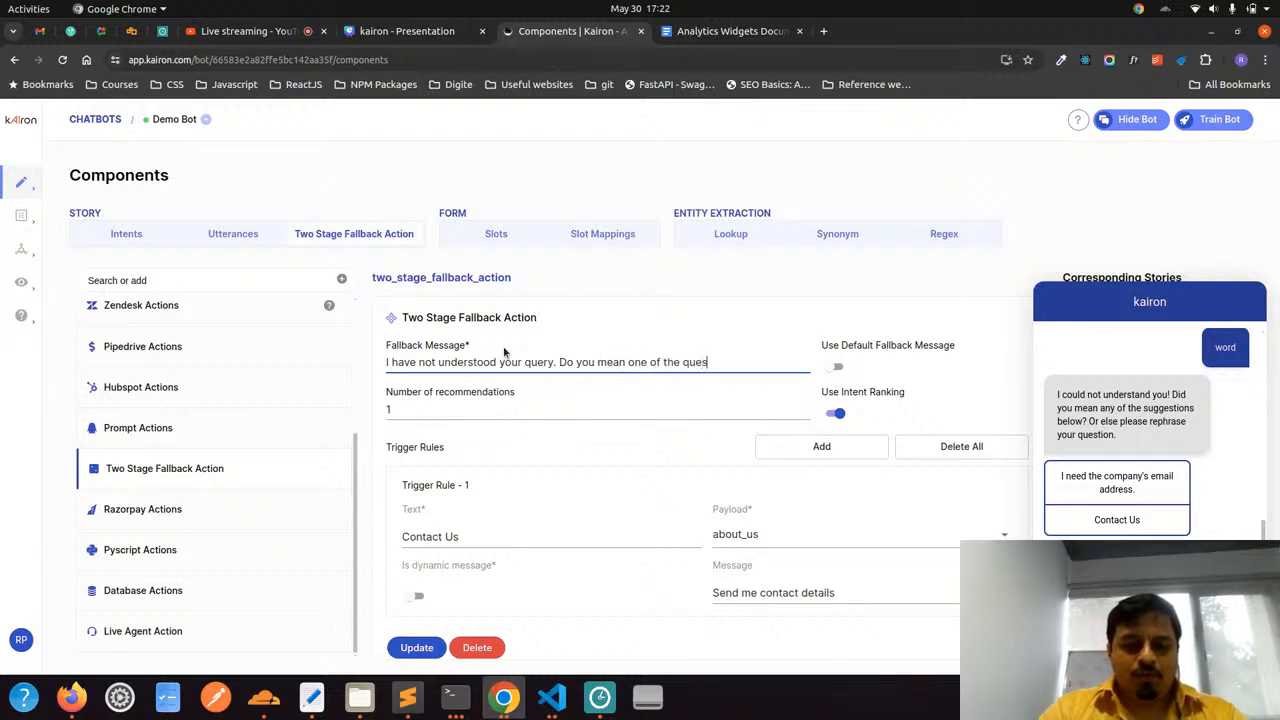
pyautogui.write('tions belo?')
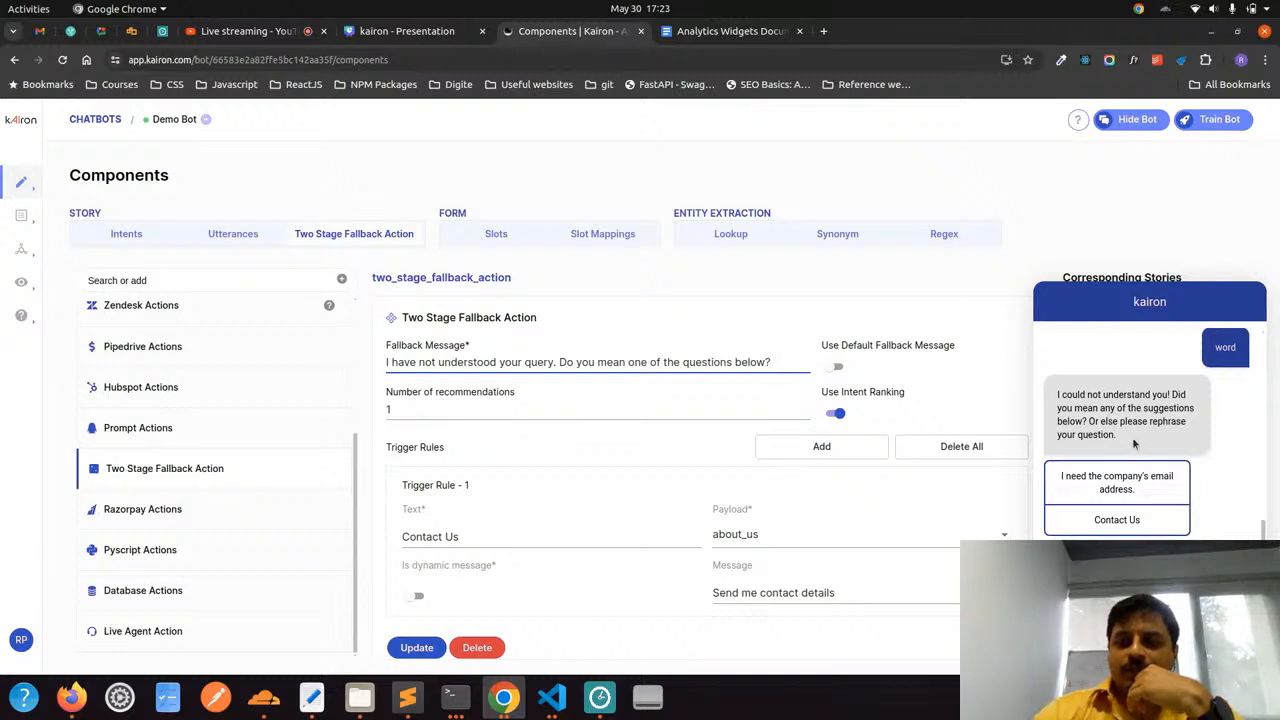
# Compare the test chat's suggested questions with the Number of recommendations setting in the Two Stage Fallback Action
pyautogui.moveTo(1132, 437); pyautogui.dragTo(1057, 391)
pyautogui.click(1057, 391)
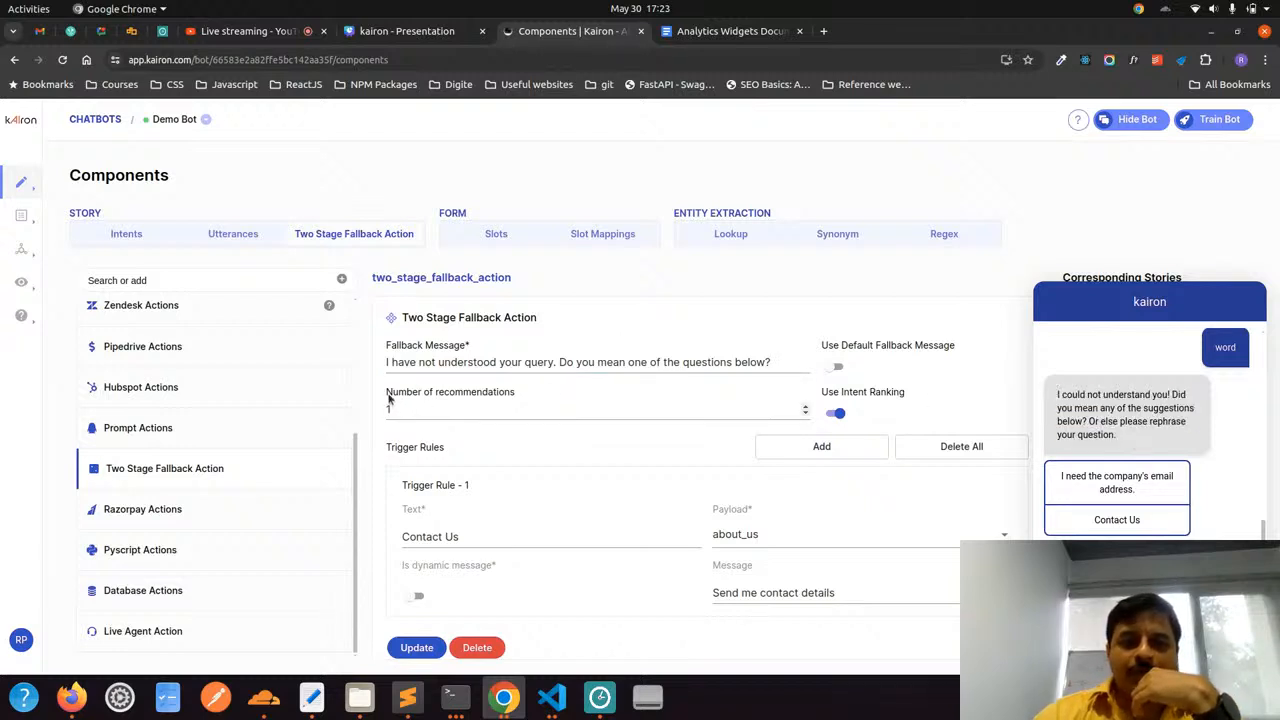
pyautogui.tripleClick(440, 397)
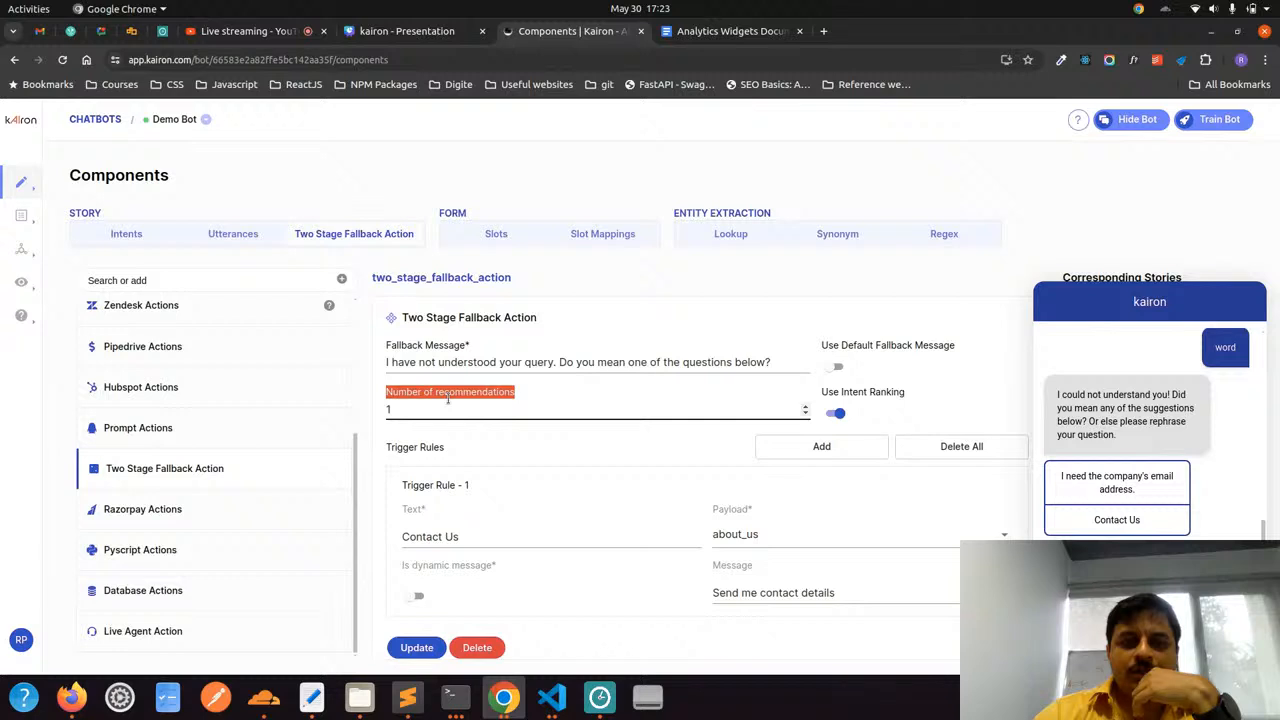
pyautogui.click(530, 400)
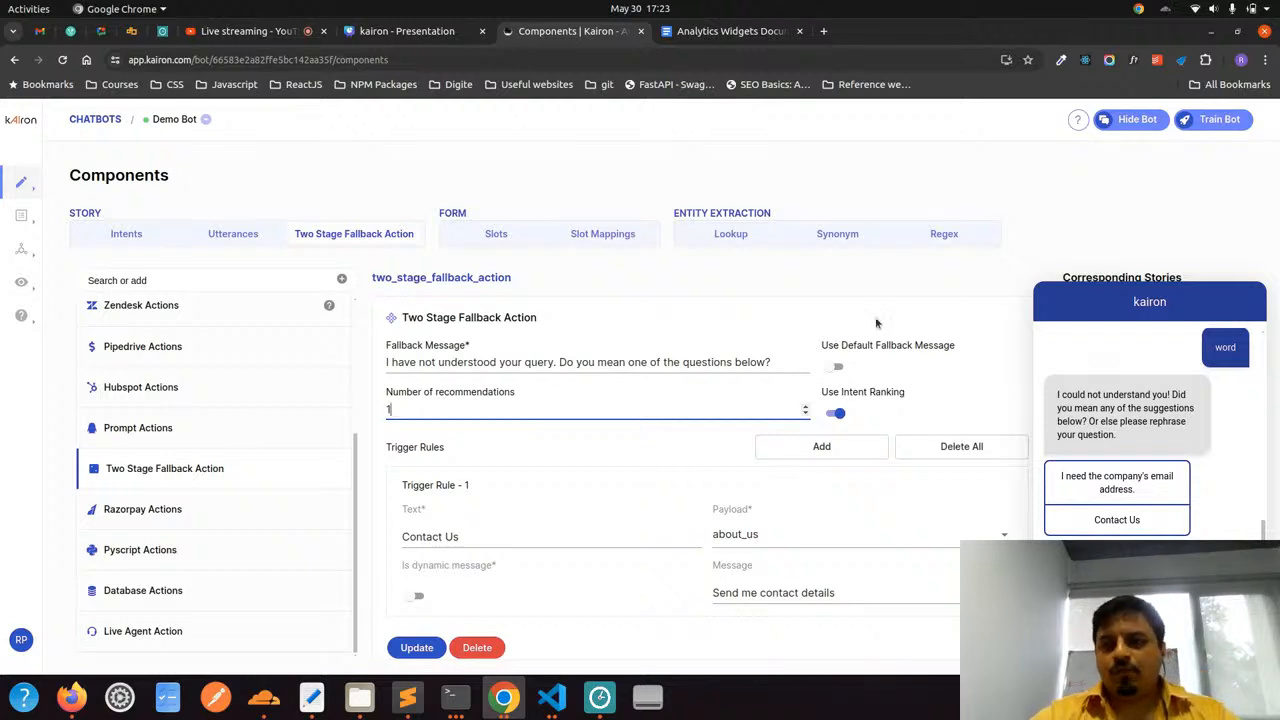
pyautogui.click(1218, 345)
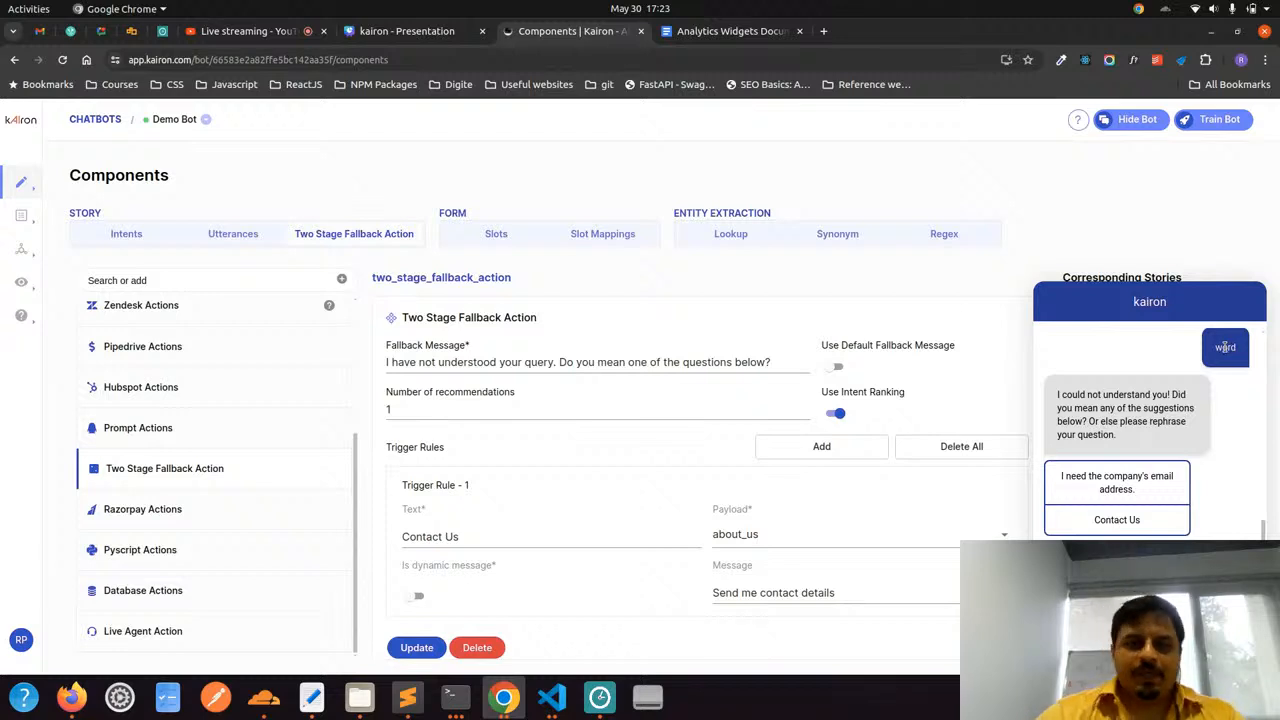
pyautogui.click(404, 410)
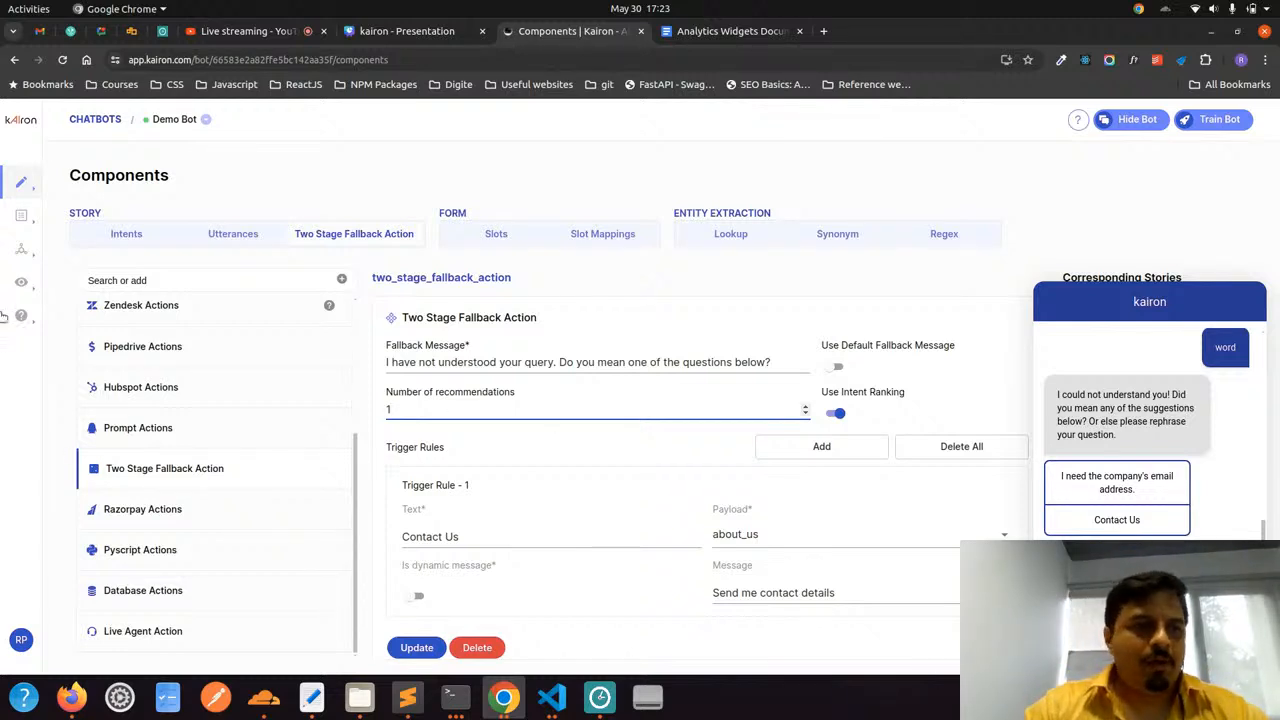
# Open the chat history and examine the recognised intents, confidence percentages and bot replies for the messages "hi" and "word"
pyautogui.moveTo(20, 288)
pyautogui.click(95, 313)
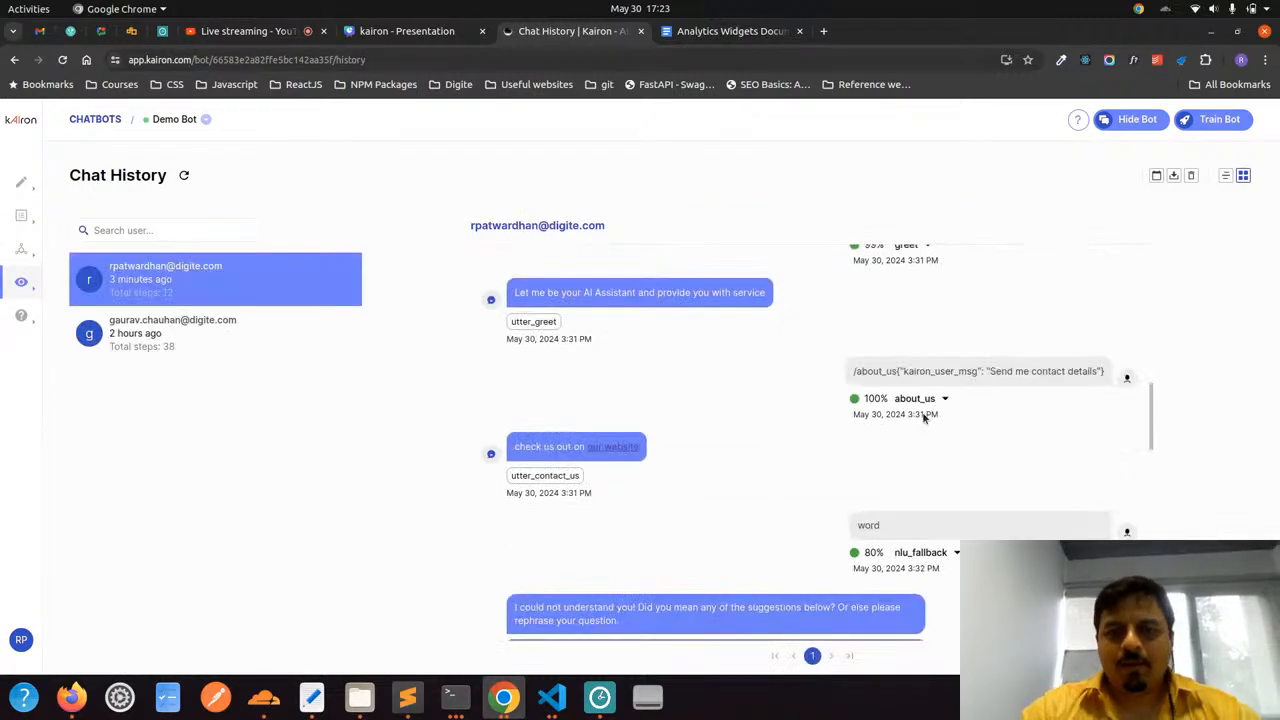
pyautogui.scroll(2, 924, 418)
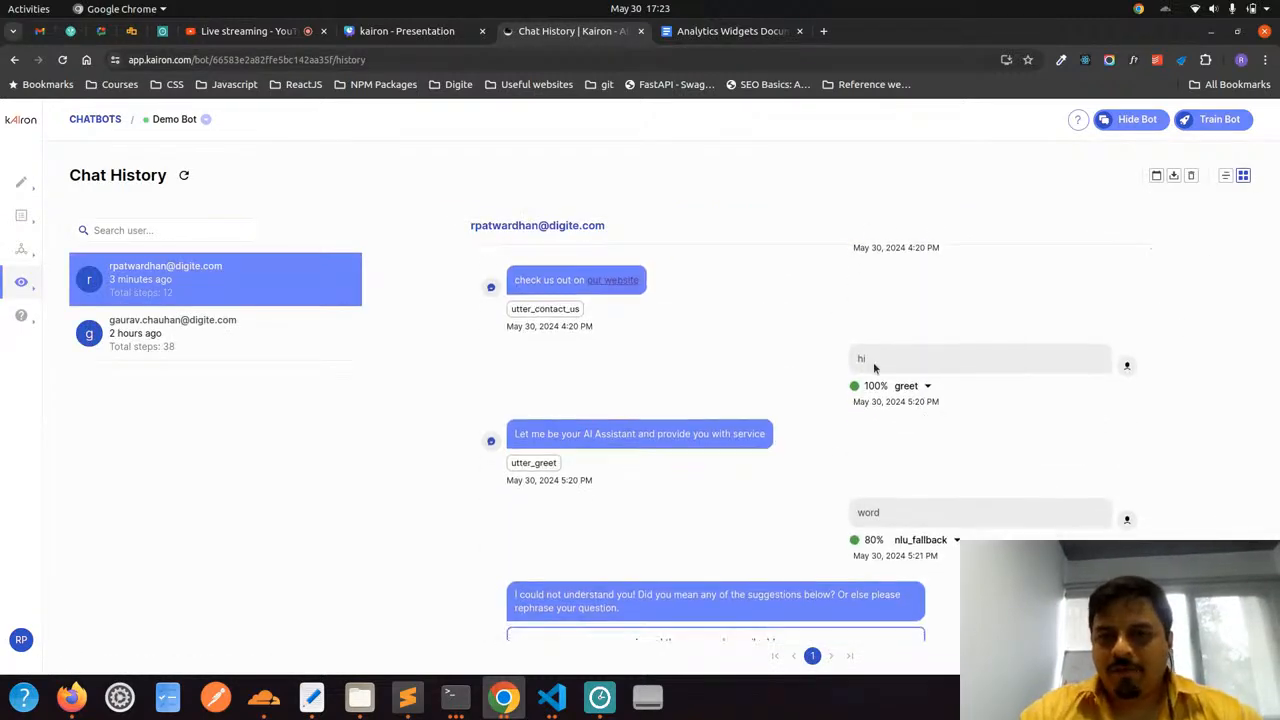
pyautogui.moveTo(876, 367)
pyautogui.mouseDown()
pyautogui.moveTo(844, 363)
pyautogui.moveTo(865, 385)
pyautogui.moveTo(885, 381)
pyautogui.mouseUp()
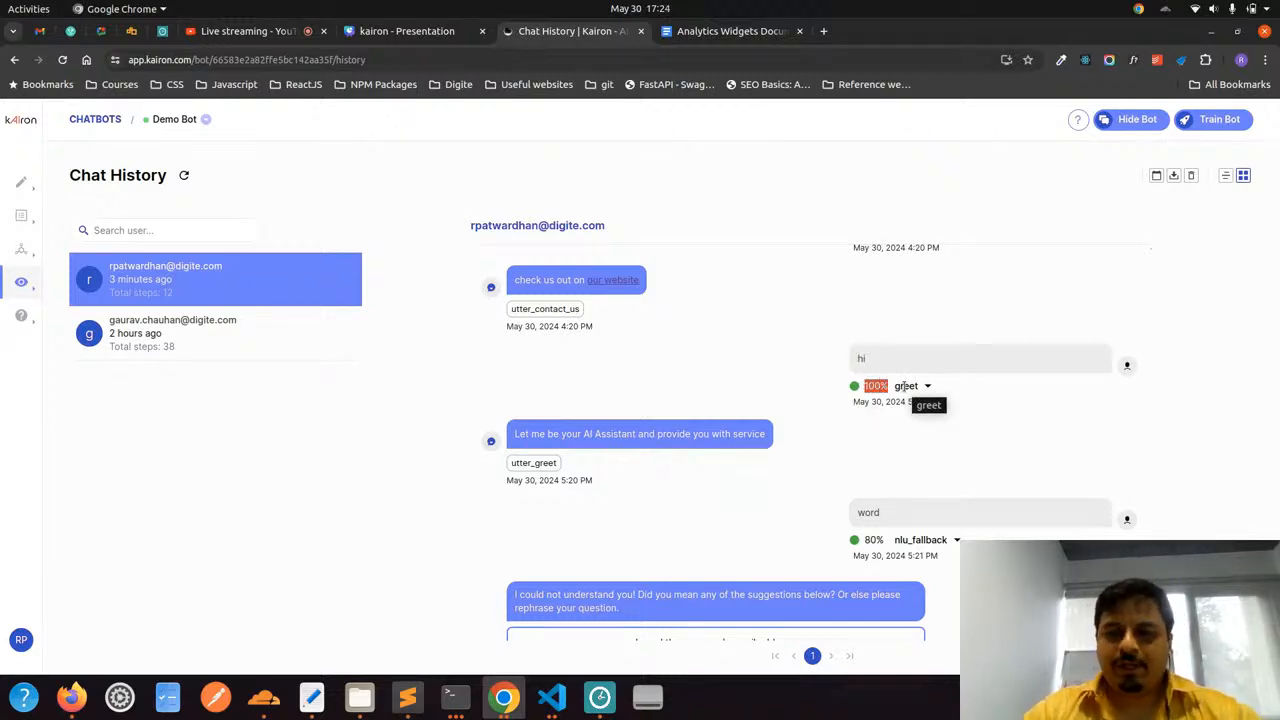
pyautogui.click(823, 343)
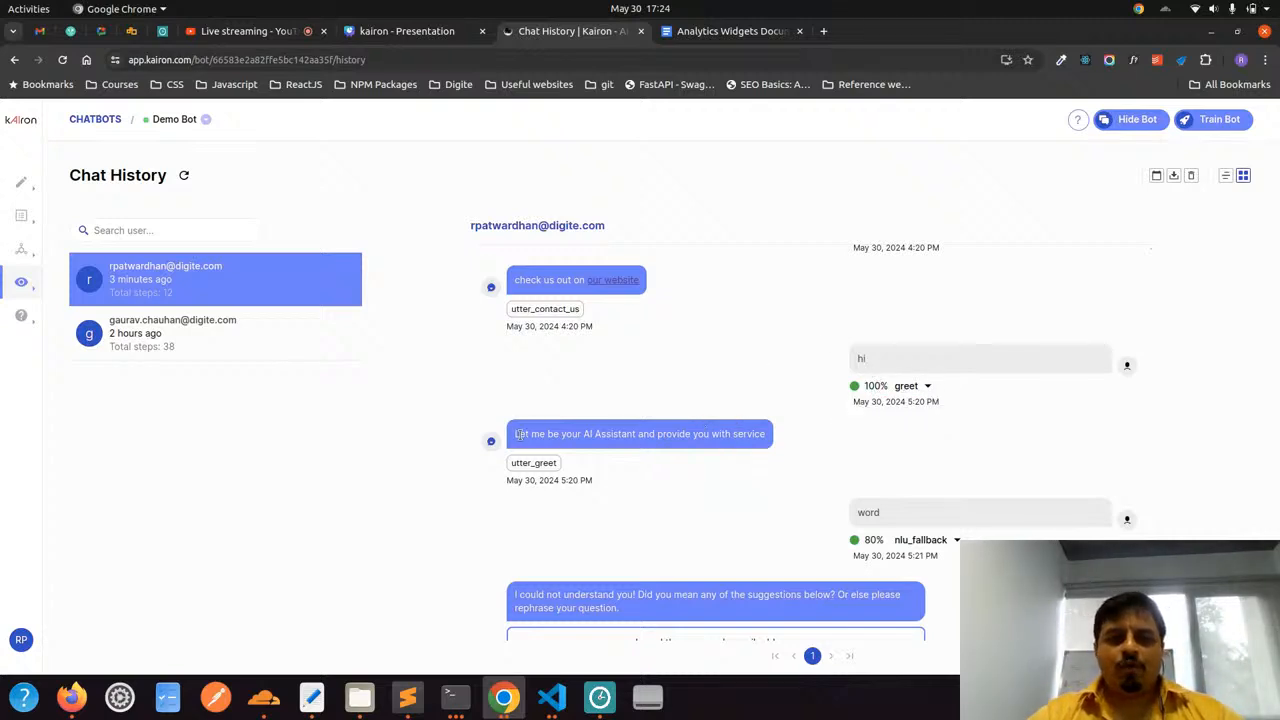
pyautogui.moveTo(520, 435); pyautogui.dragTo(713, 449)
pyautogui.click(568, 468)
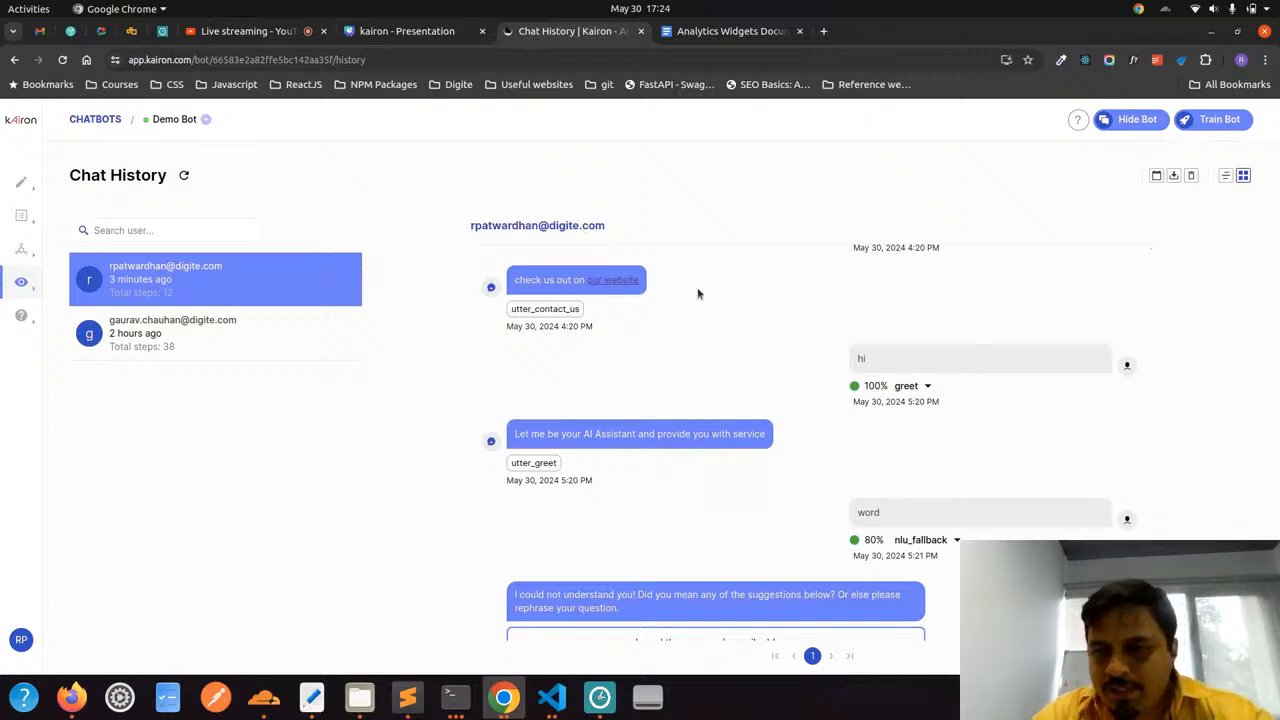
pyautogui.doubleClick(872, 385)
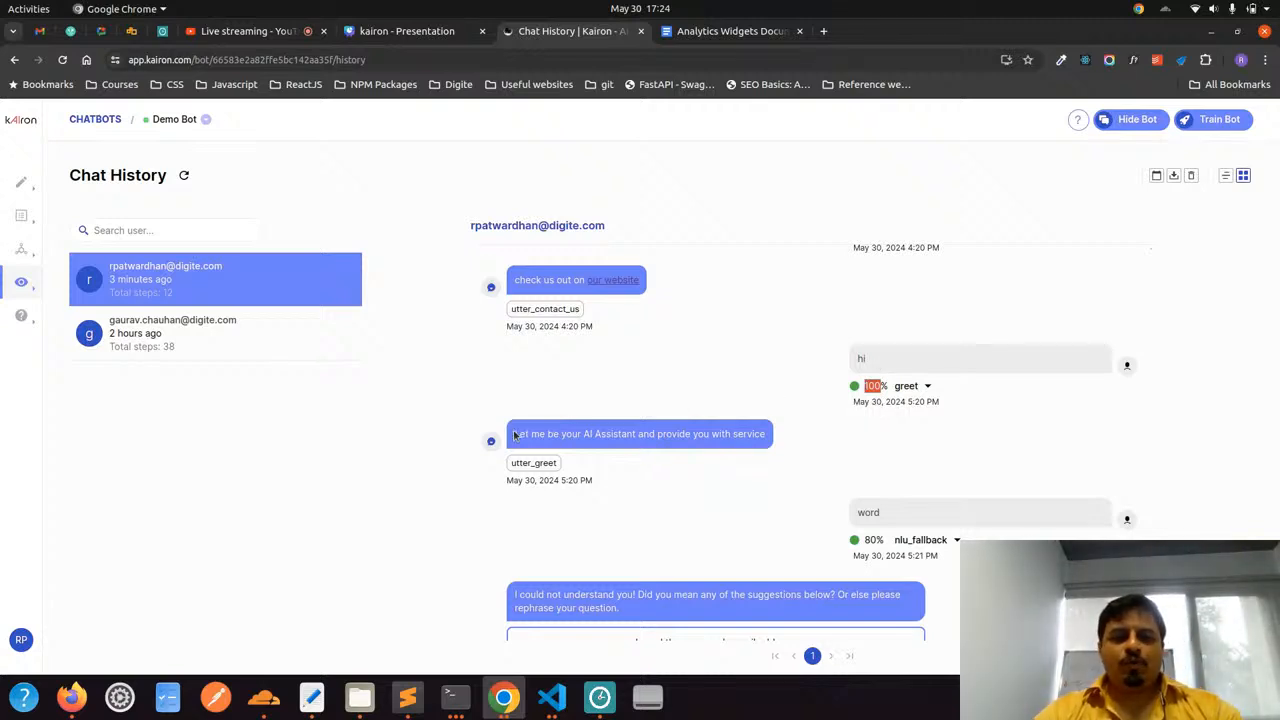
pyautogui.moveTo(514, 434); pyautogui.dragTo(765, 435)
pyautogui.click(838, 461)
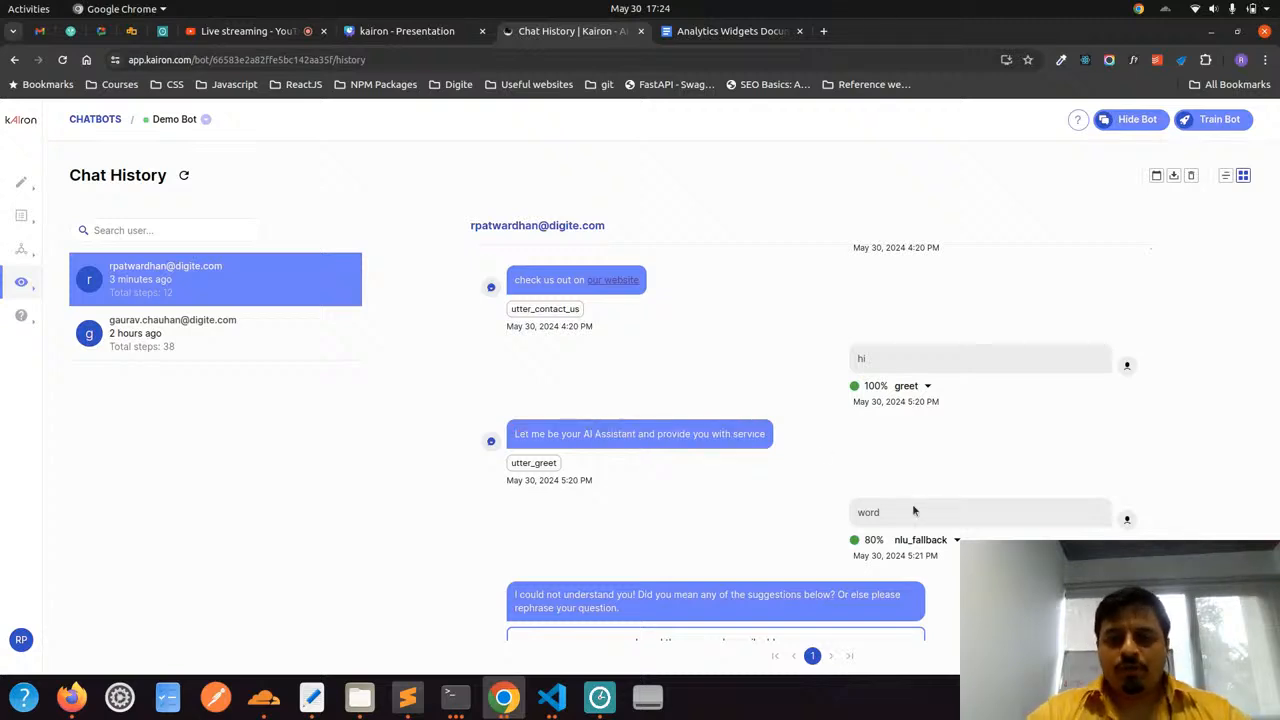
pyautogui.scroll(-1, 912, 511)
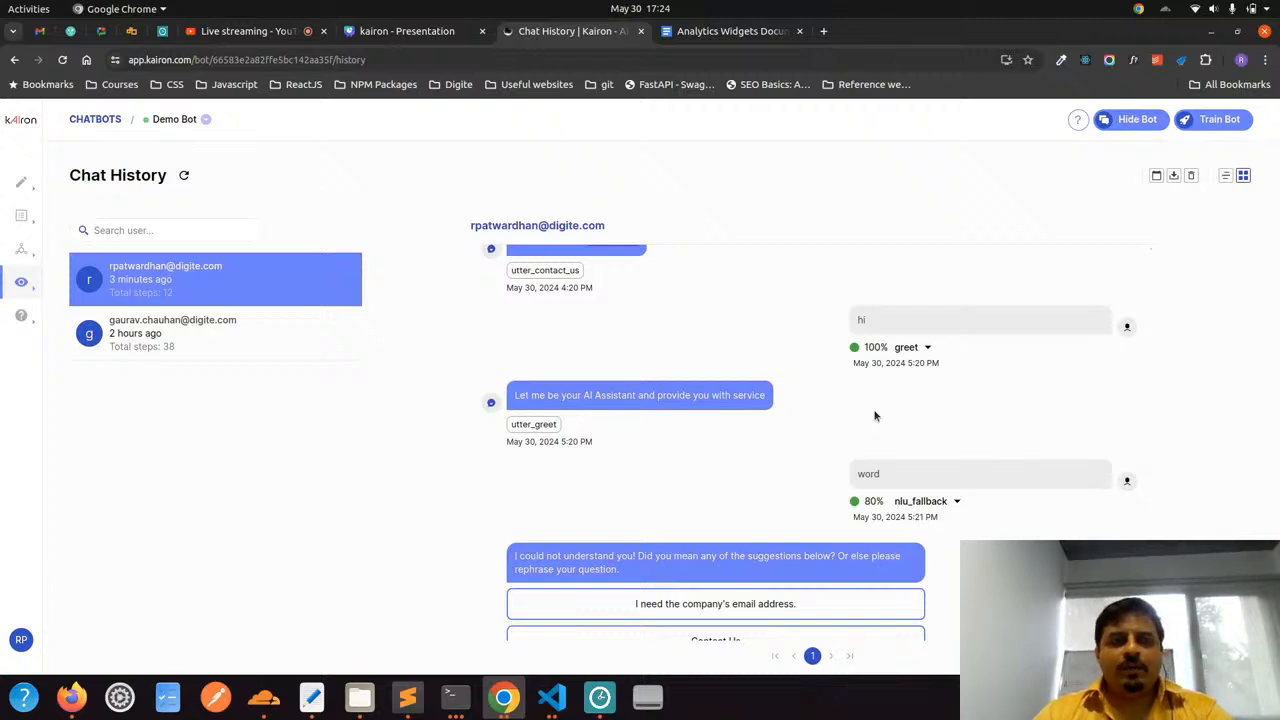
# Review the bot's intents in the components and reopen the Two Stage Fallback Action
pyautogui.moveTo(20, 183)
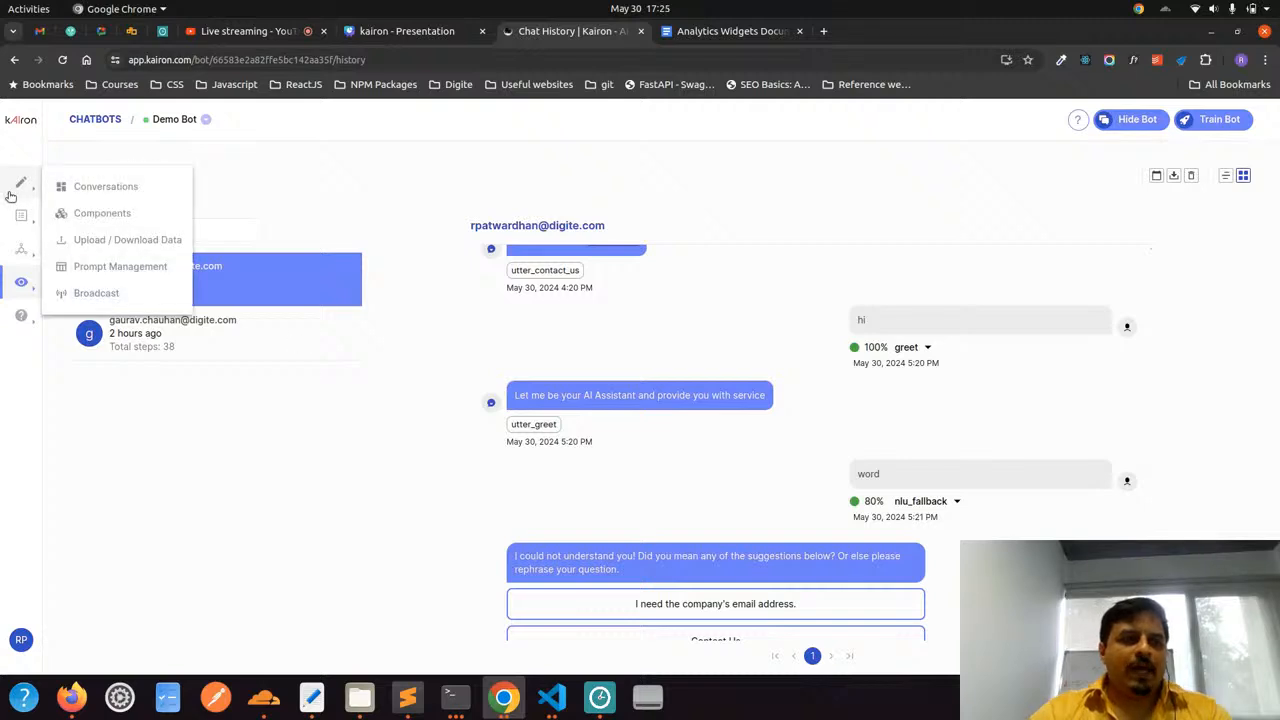
pyautogui.click(100, 186)
pyautogui.click(96, 210)
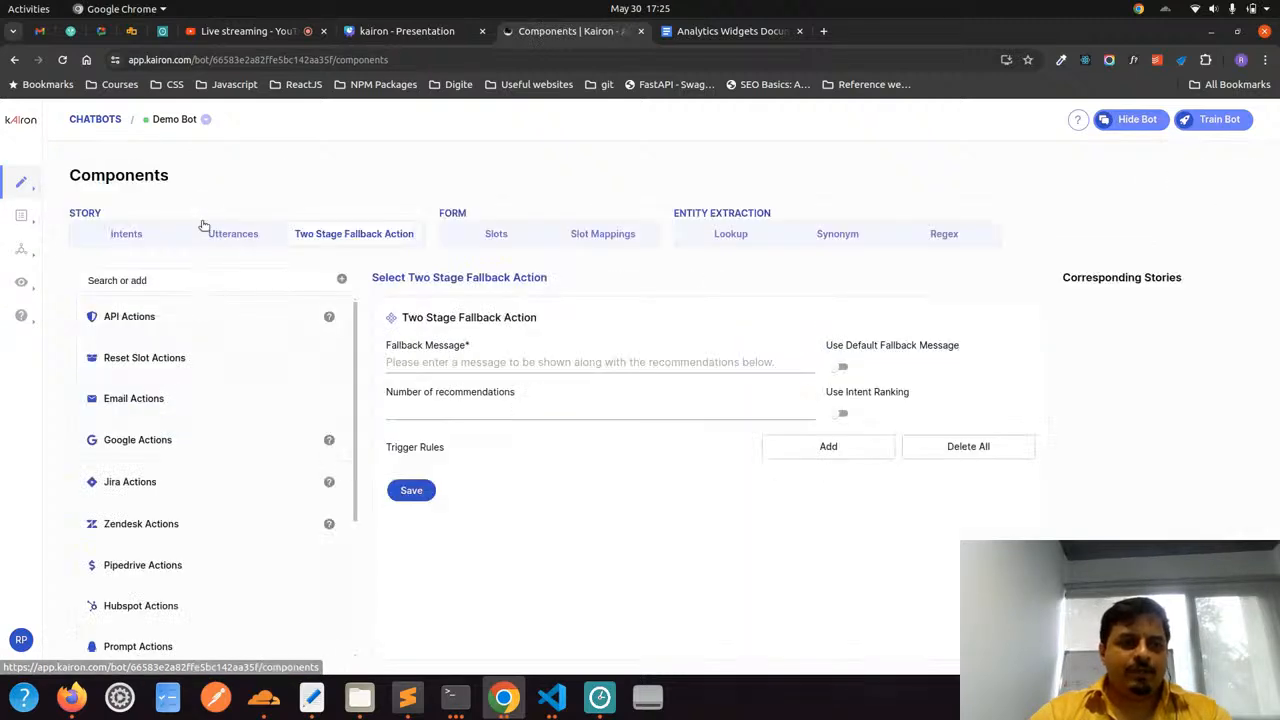
pyautogui.click(143, 240)
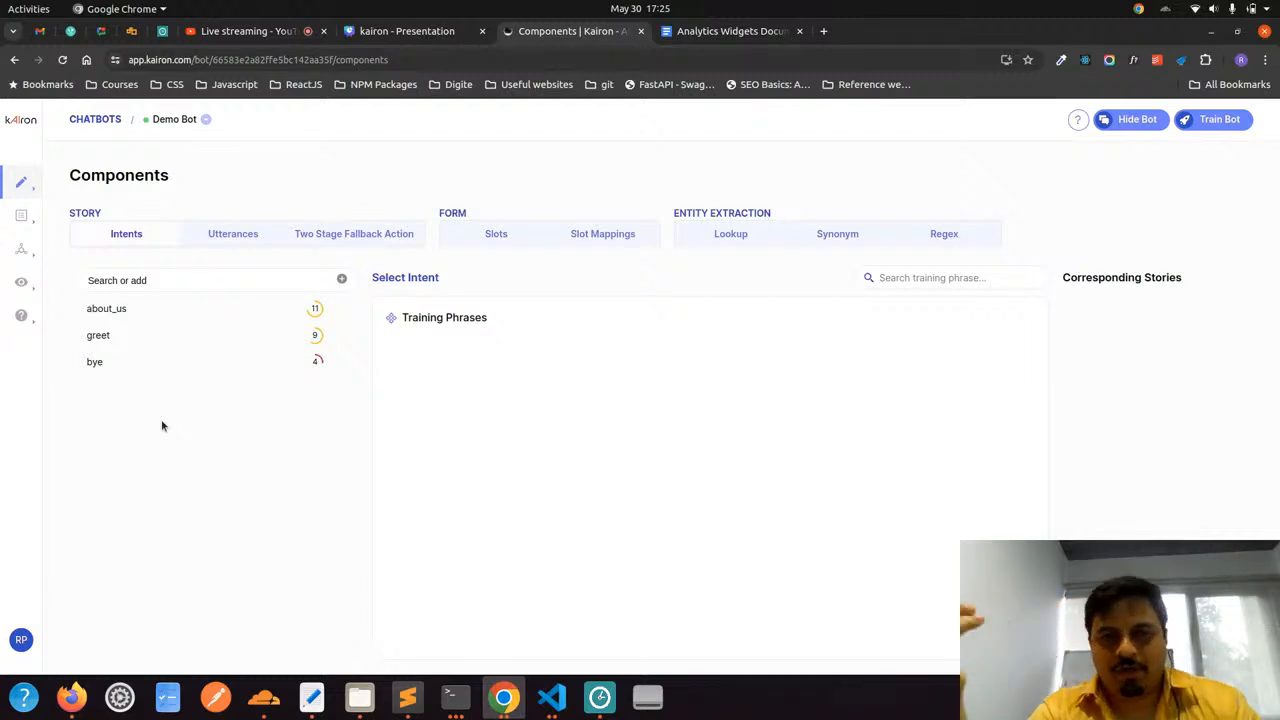
pyautogui.click(327, 232)
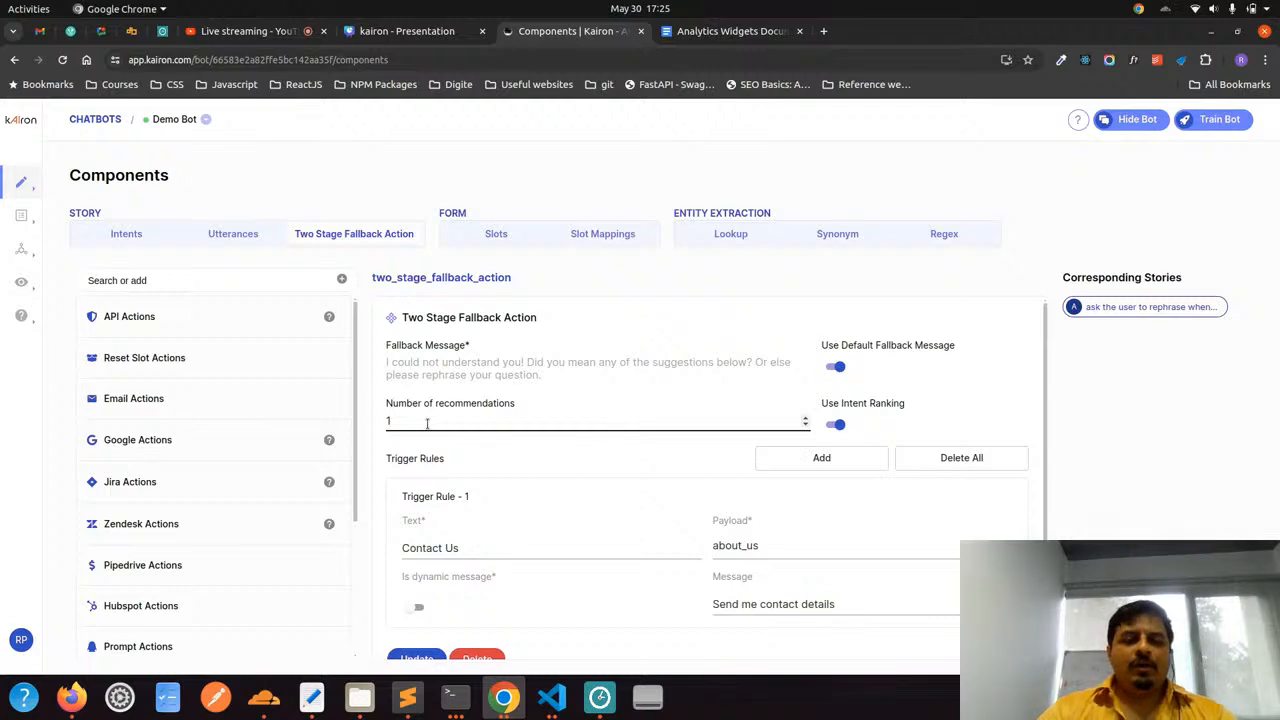
# Examine the Number of recommendations and Use Intent Ranking settings of the Two Stage Fallback Action
pyautogui.moveTo(427, 423); pyautogui.dragTo(386, 421)
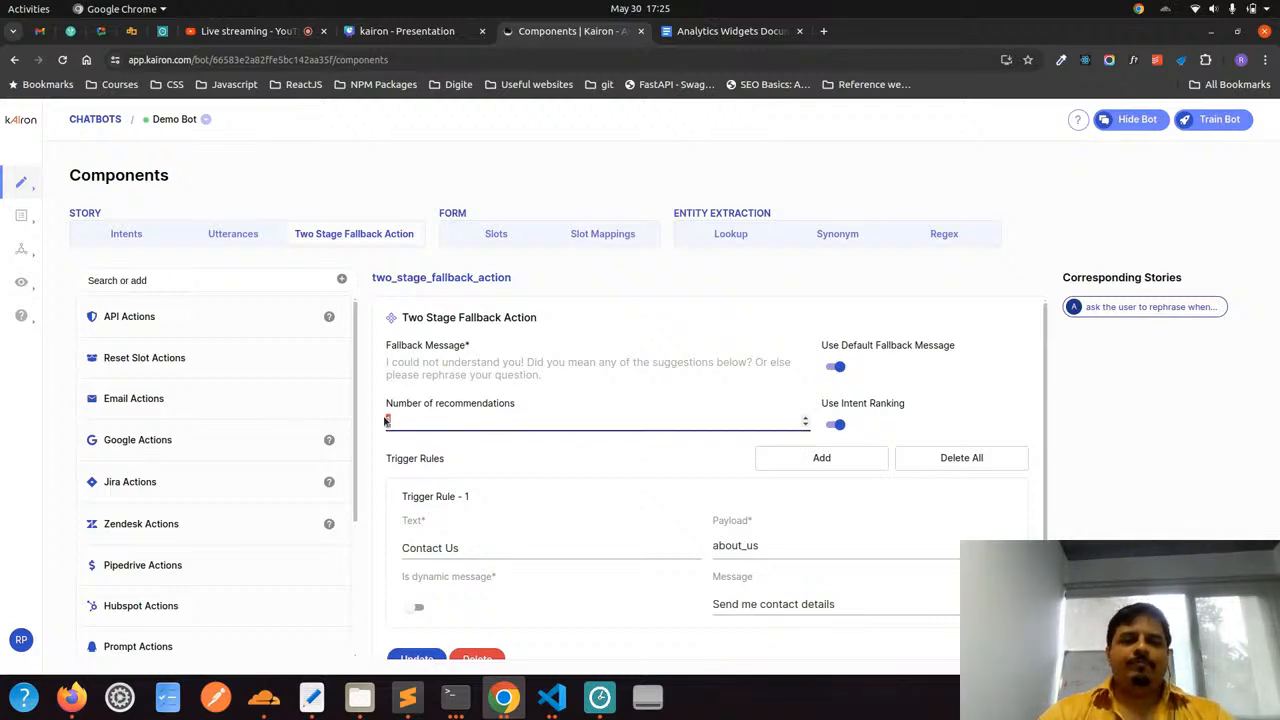
pyautogui.click(411, 418)
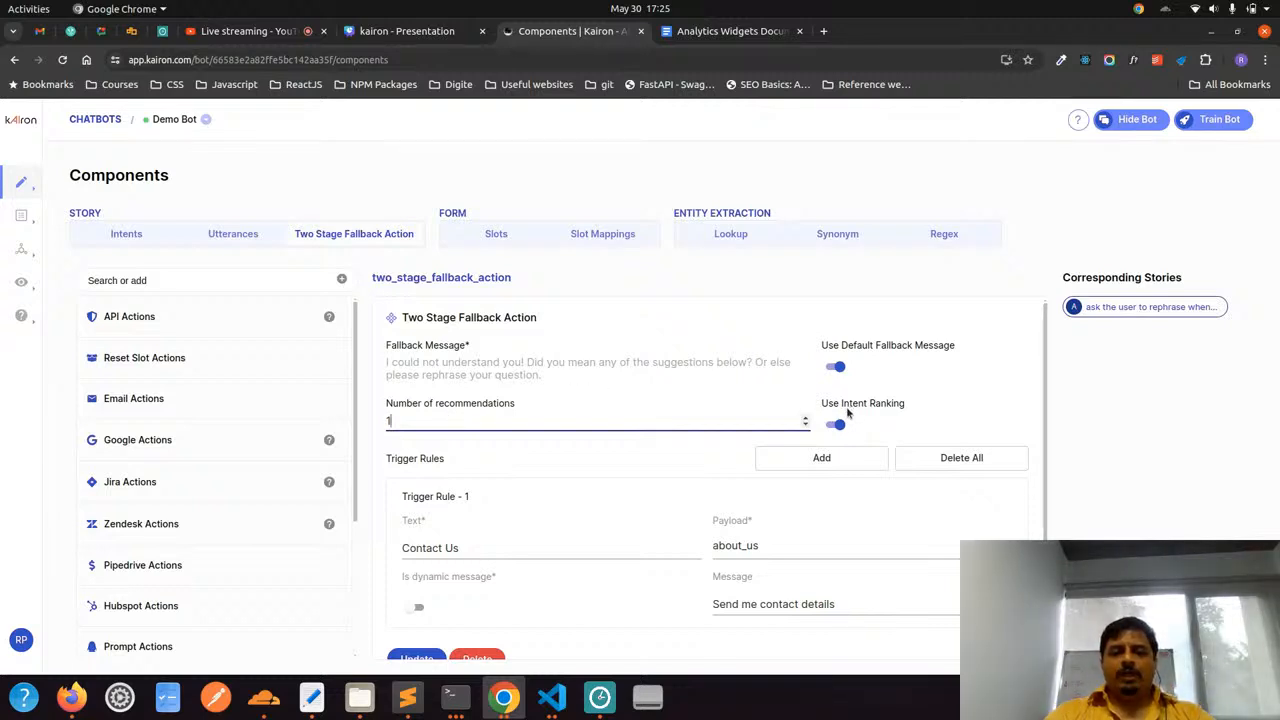
pyautogui.moveTo(843, 408); pyautogui.dragTo(910, 403)
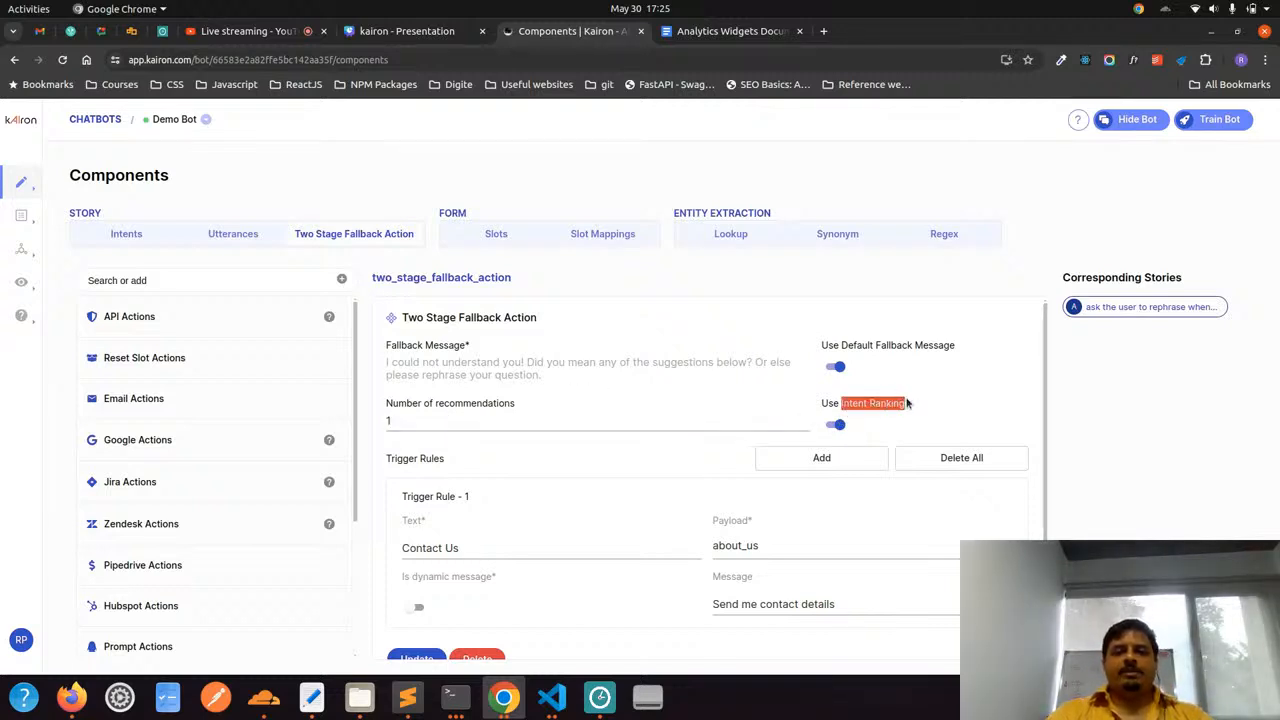
pyautogui.click(907, 403)
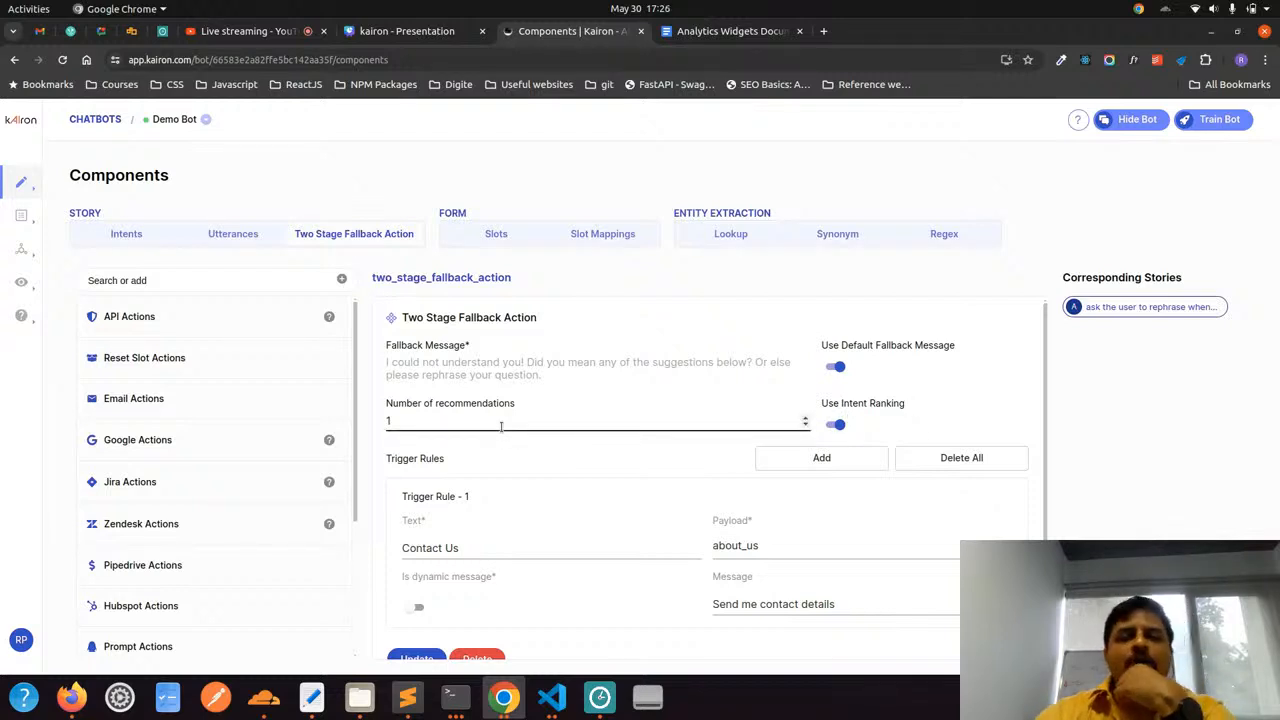
# Compare the first trigger rule's text with the Number of recommendations setting in the fallback action
pyautogui.scroll(-1, 502, 420)
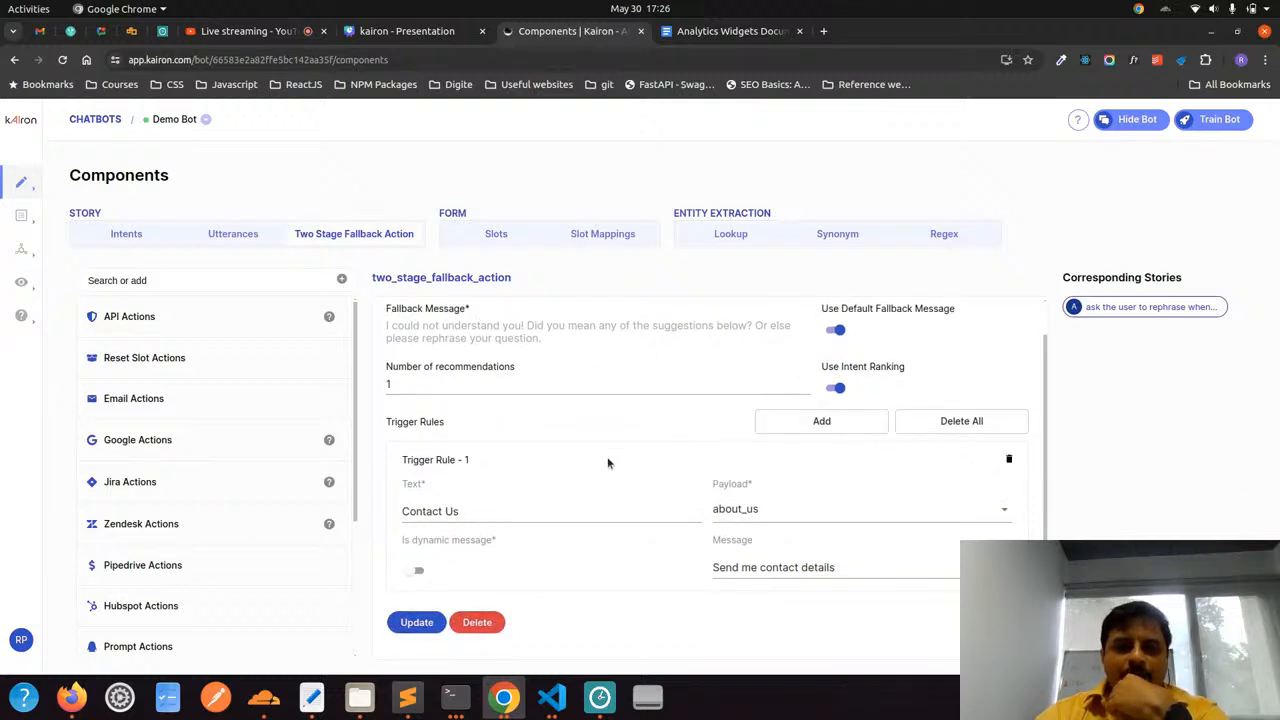
pyautogui.moveTo(463, 513); pyautogui.dragTo(401, 512)
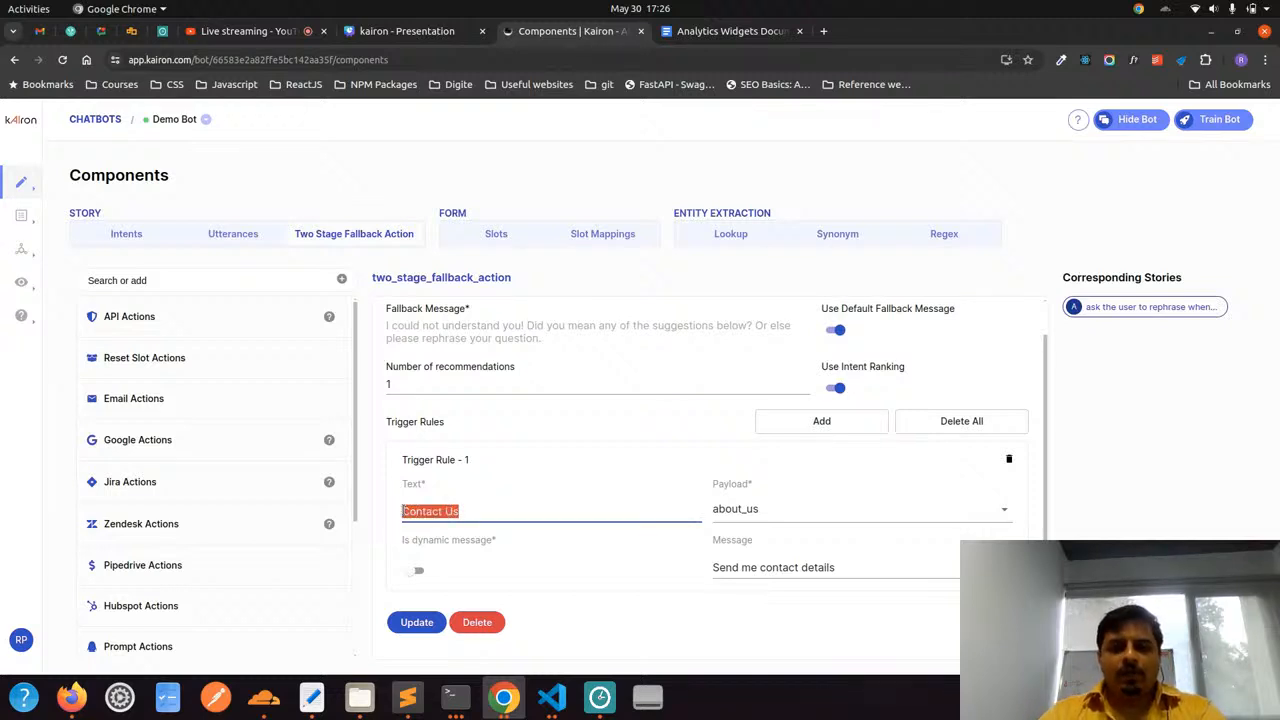
pyautogui.click(433, 389)
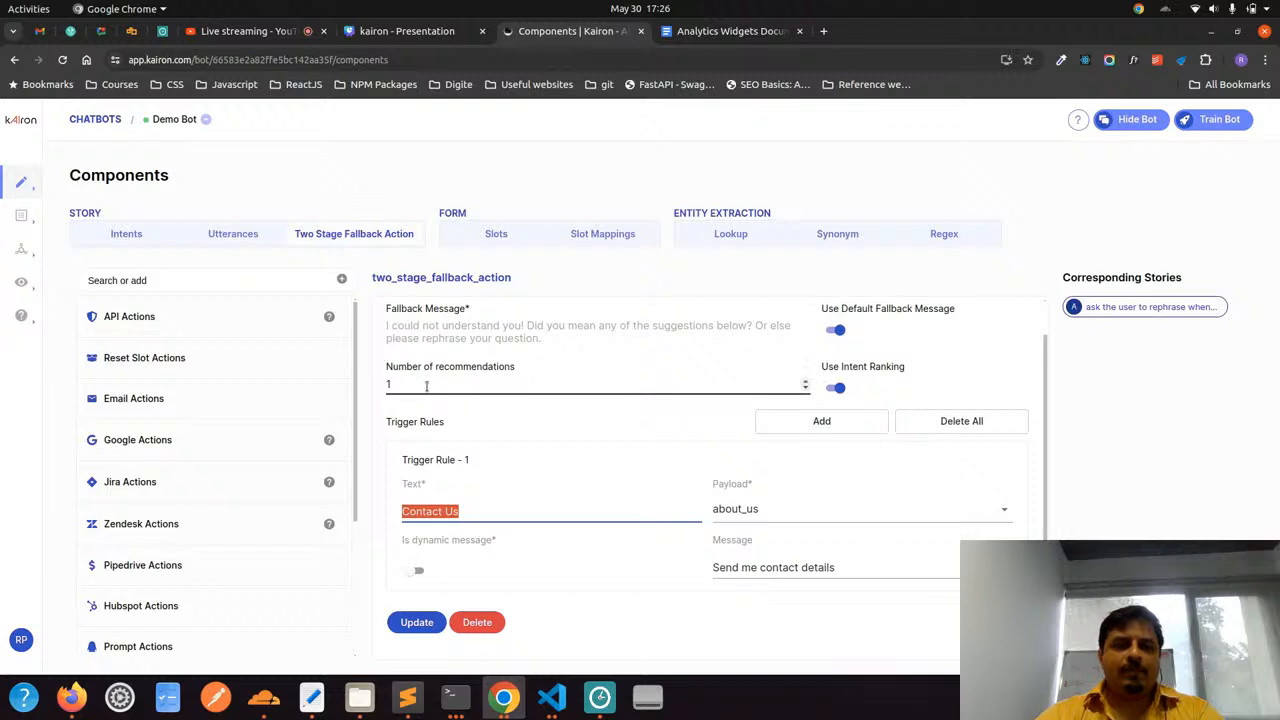
pyautogui.doubleClick(389, 382)
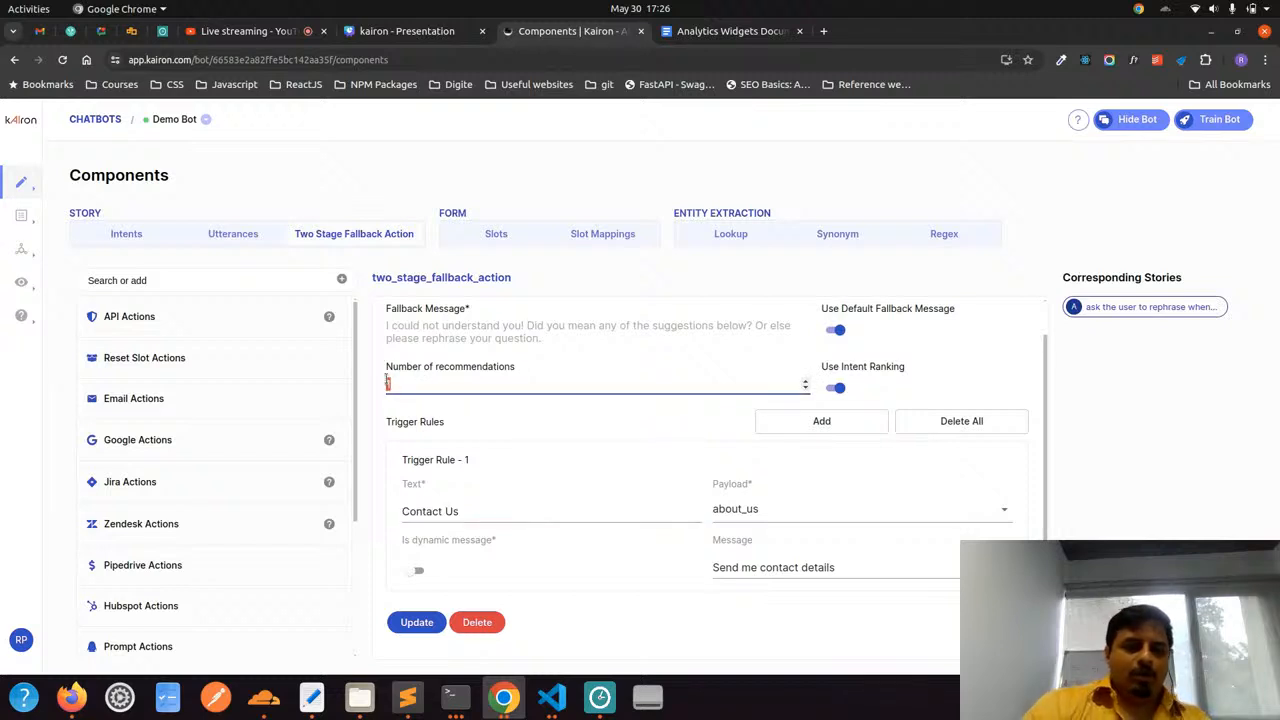
pyautogui.click(451, 417)
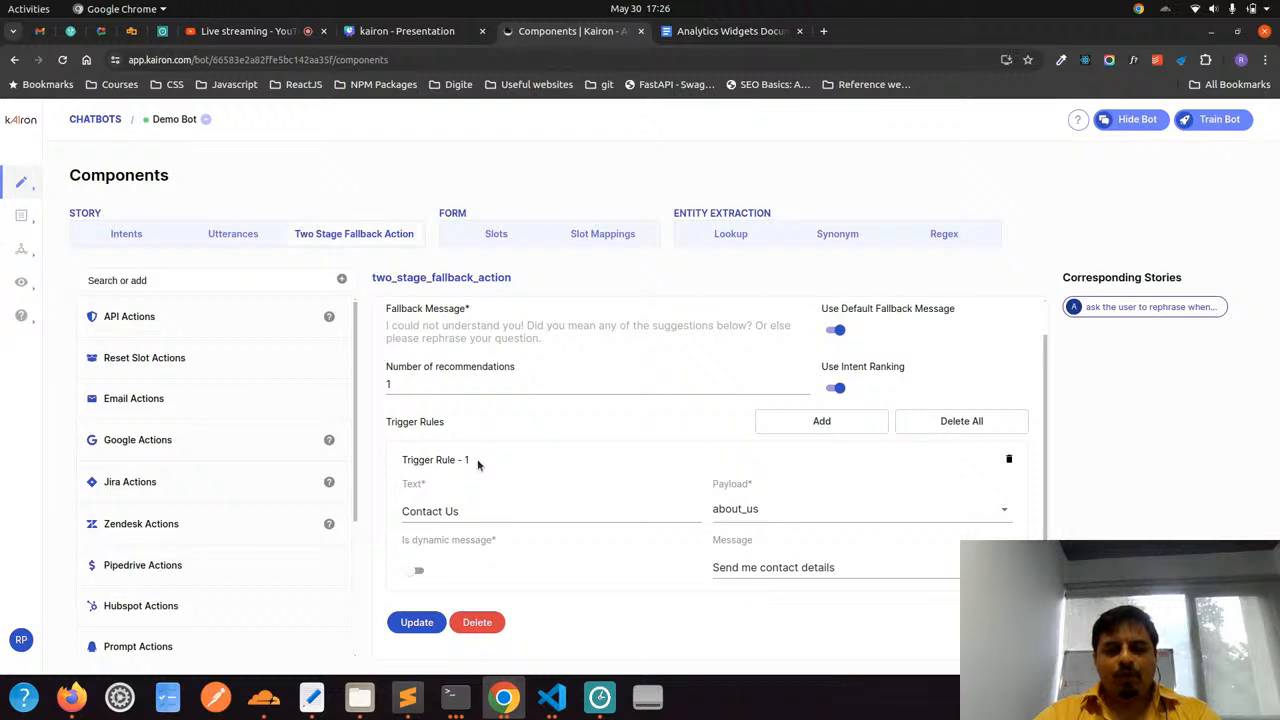
# Inspect the first trigger rule's text, available payload intents and message, keeping about_us as the payload
pyautogui.moveTo(465, 507); pyautogui.dragTo(404, 516)
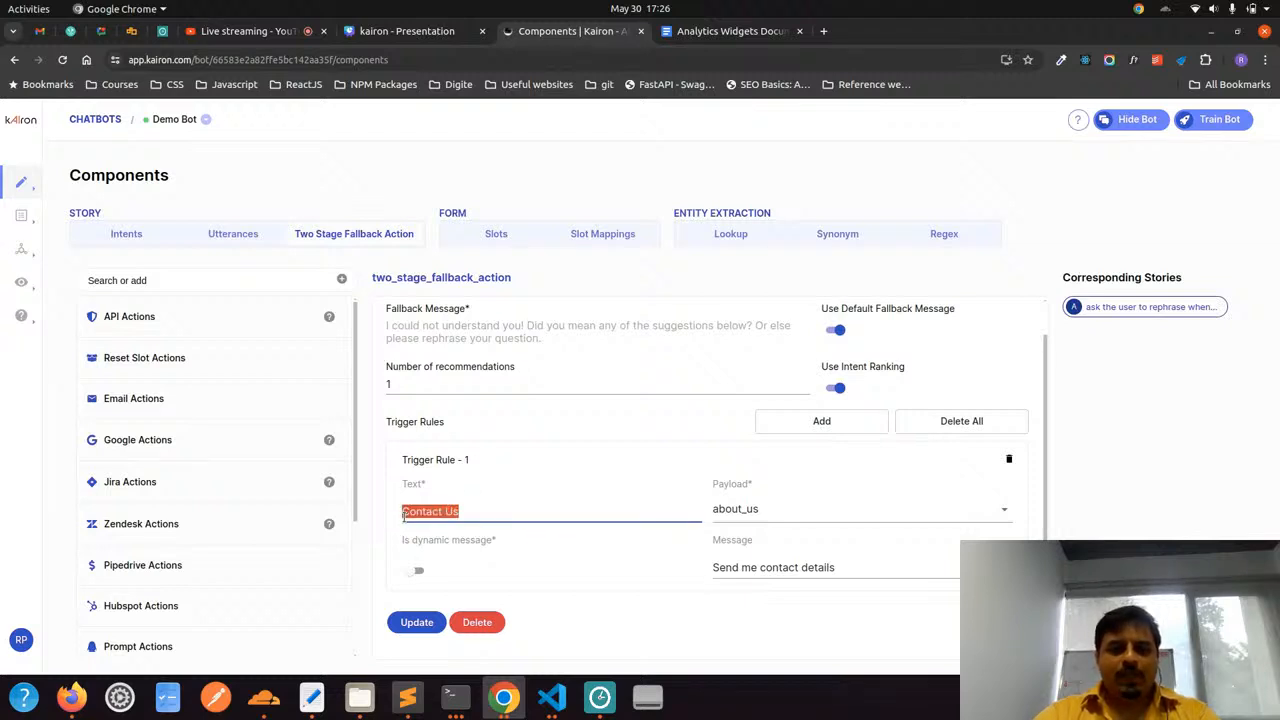
pyautogui.click(748, 518)
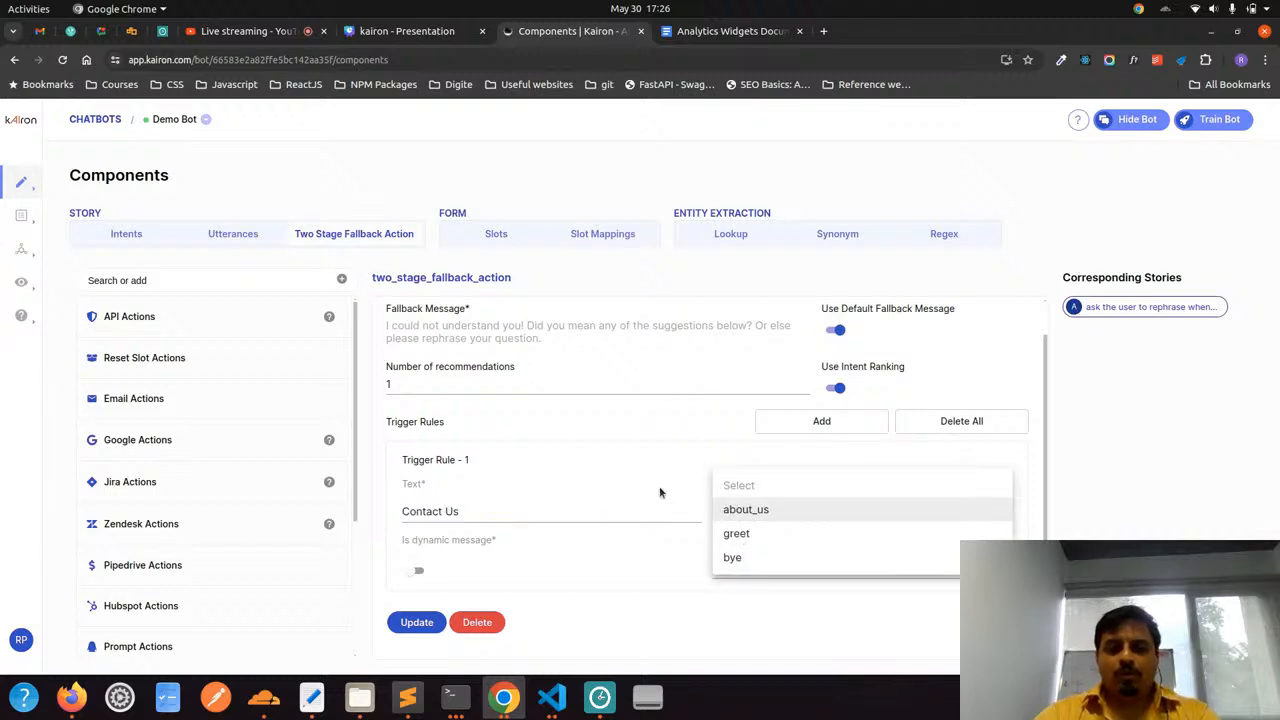
pyautogui.click(749, 512)
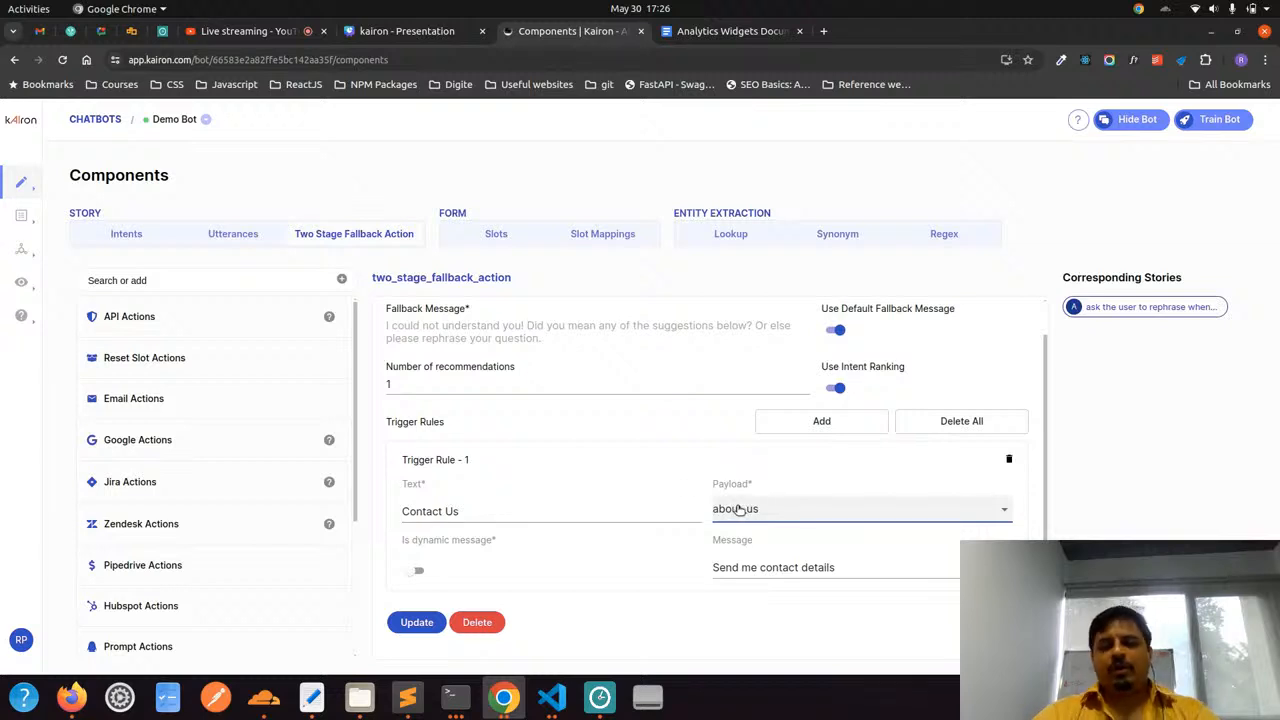
pyautogui.click(700, 567)
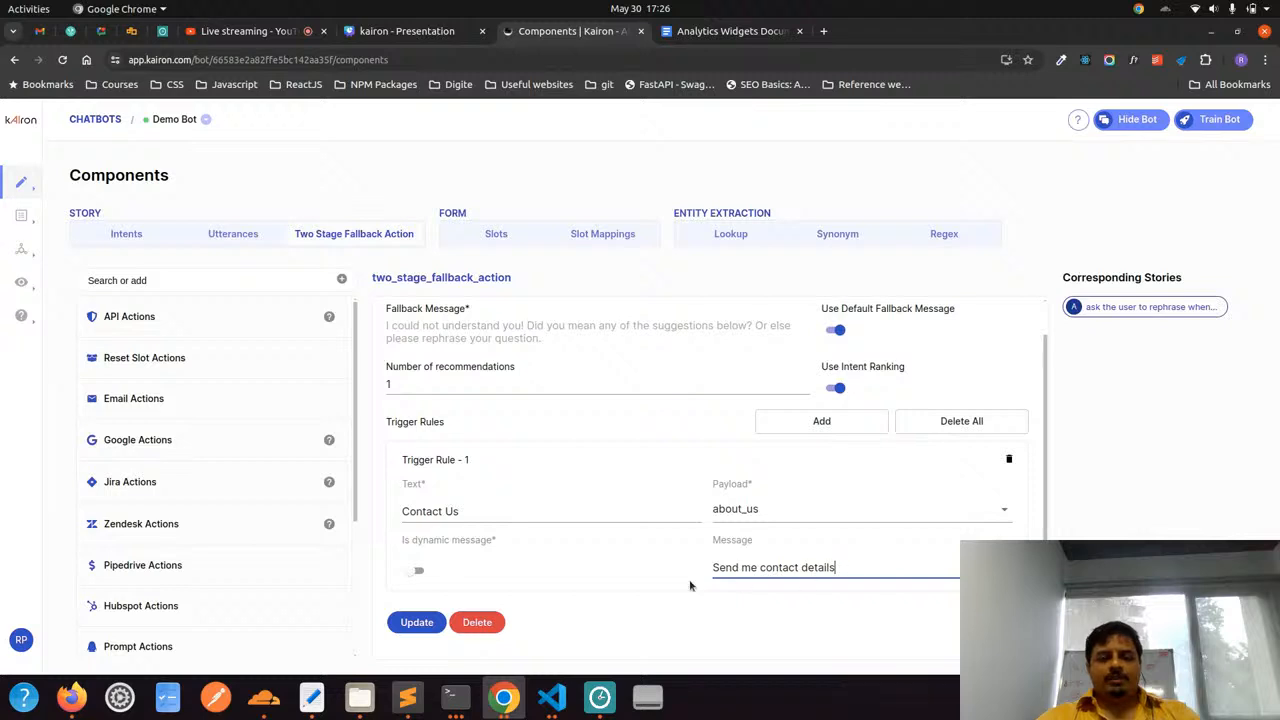
pyautogui.hotkey('ctrl', 'a')
pyautogui.click(697, 572)
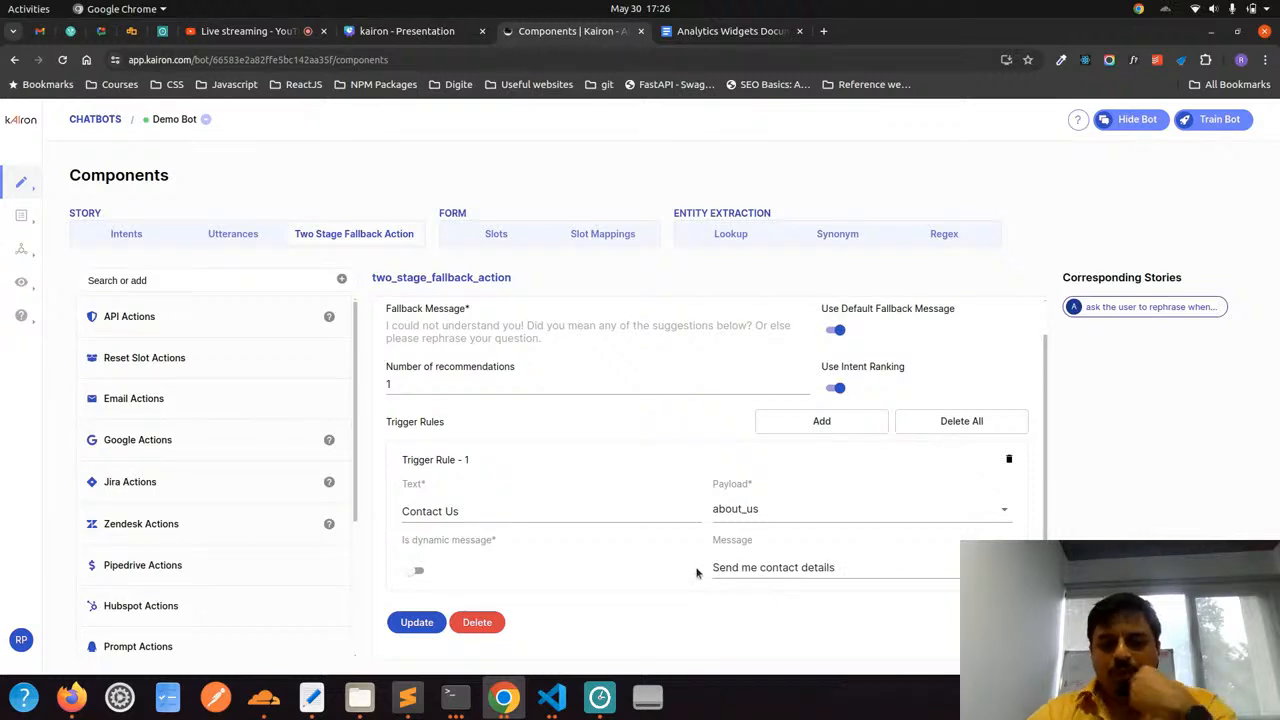
# Reopen the test chat and compare its reply to "word" with the fallback message and trigger rule settings
pyautogui.scroll(1, 697, 572)
pyautogui.scroll(-1, 697, 572)
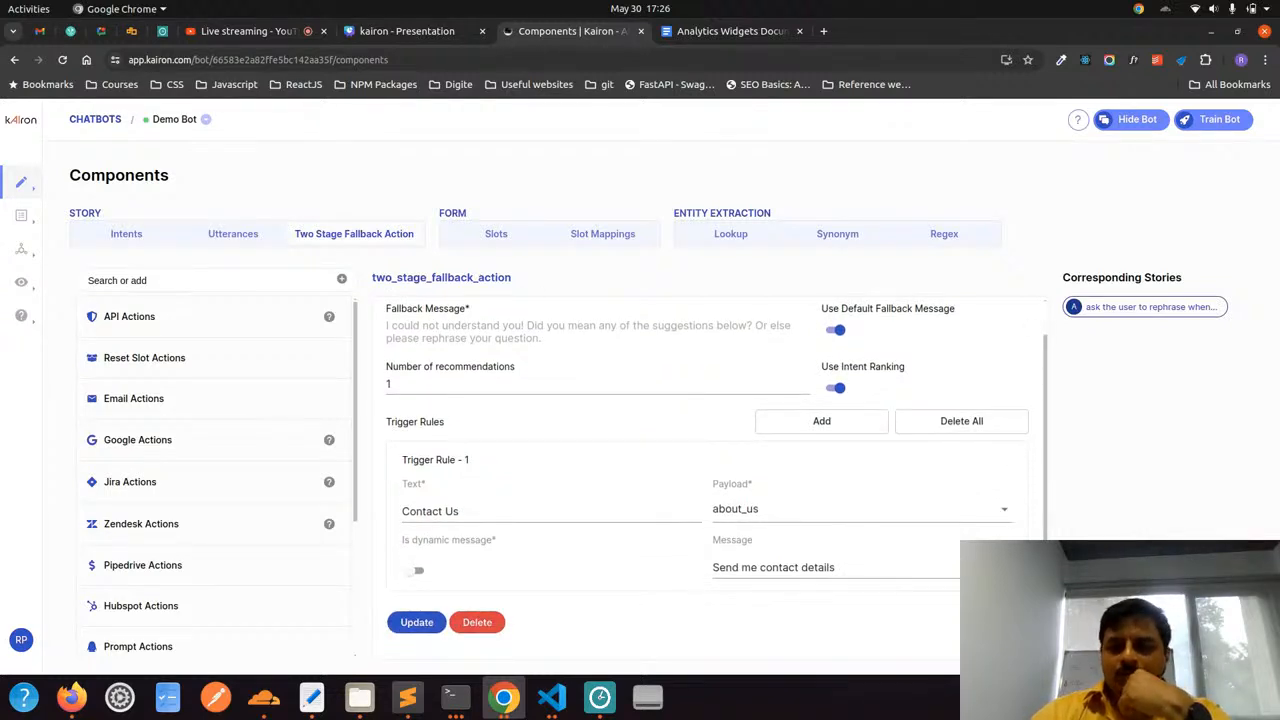
pyautogui.click(1236, 636)
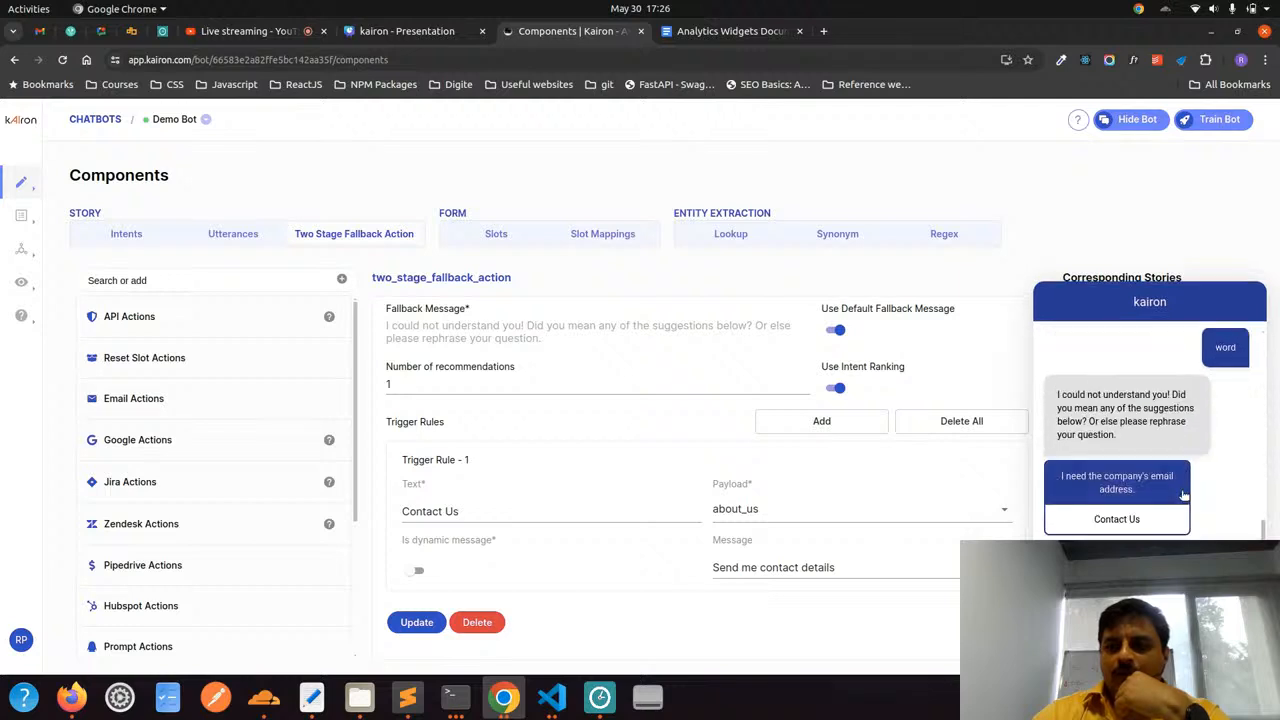
pyautogui.click(1215, 346)
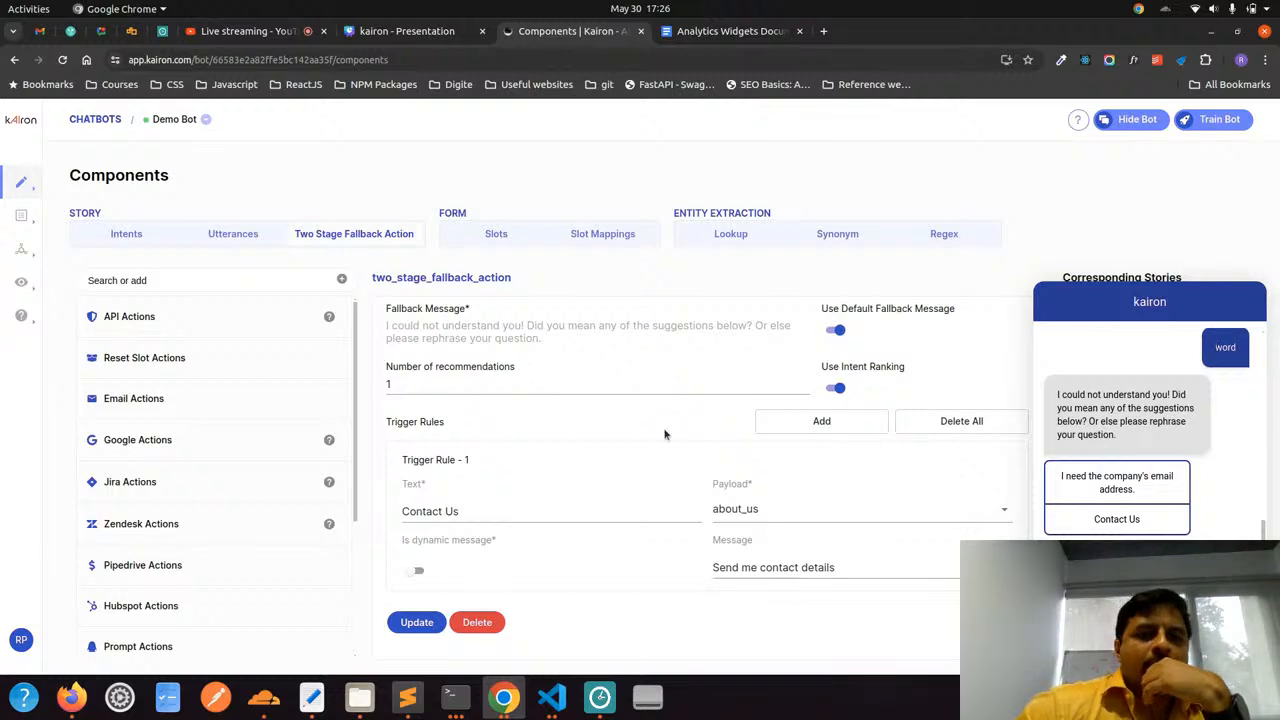
pyautogui.scroll(1, 664, 433)
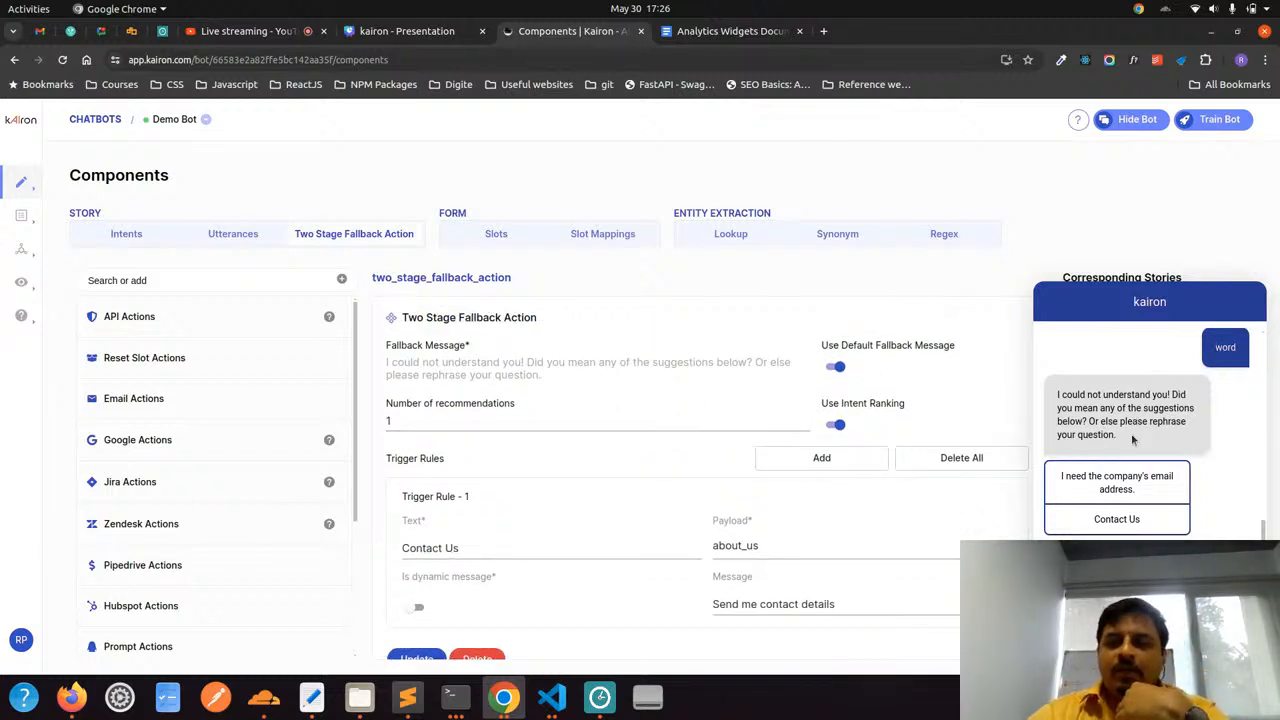
# Compare the suggestions in the test chat's fallback reply with the Number of recommendations setting and the first trigger rule's text
pyautogui.moveTo(1132, 440); pyautogui.dragTo(1056, 396)
pyautogui.click(1055, 396)
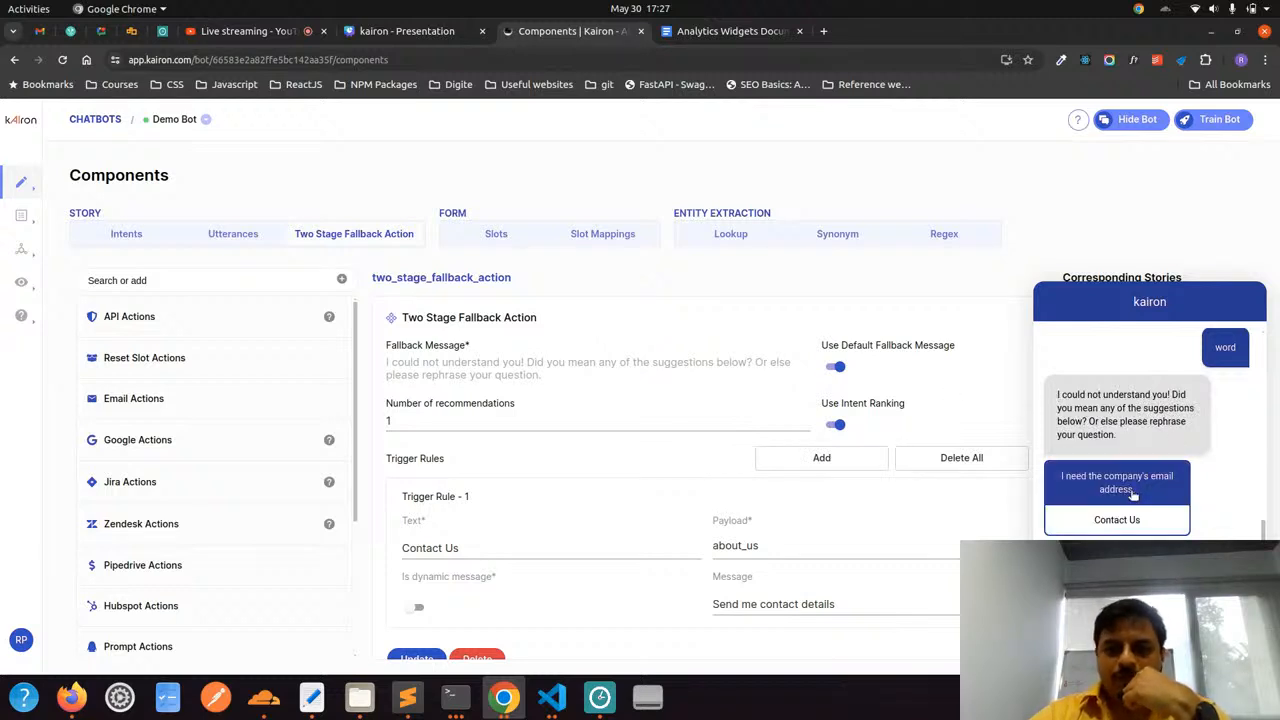
pyautogui.click(484, 424)
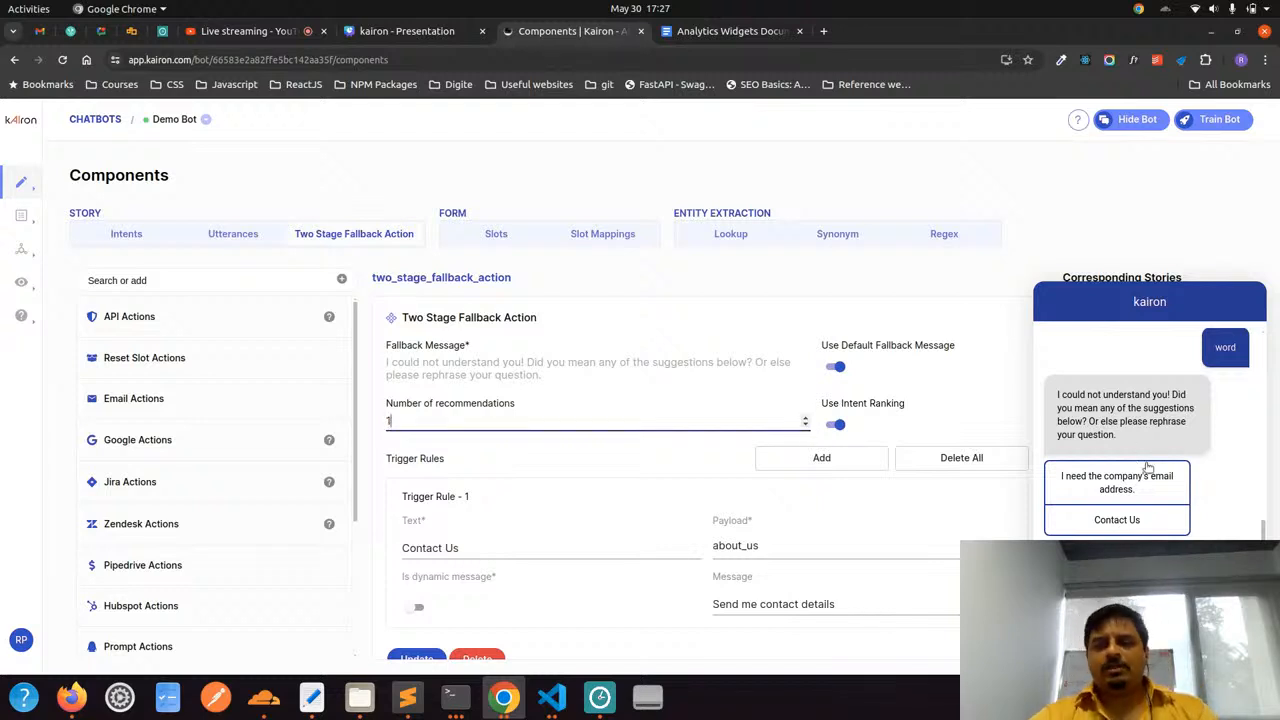
pyautogui.scroll(-1, 469, 482)
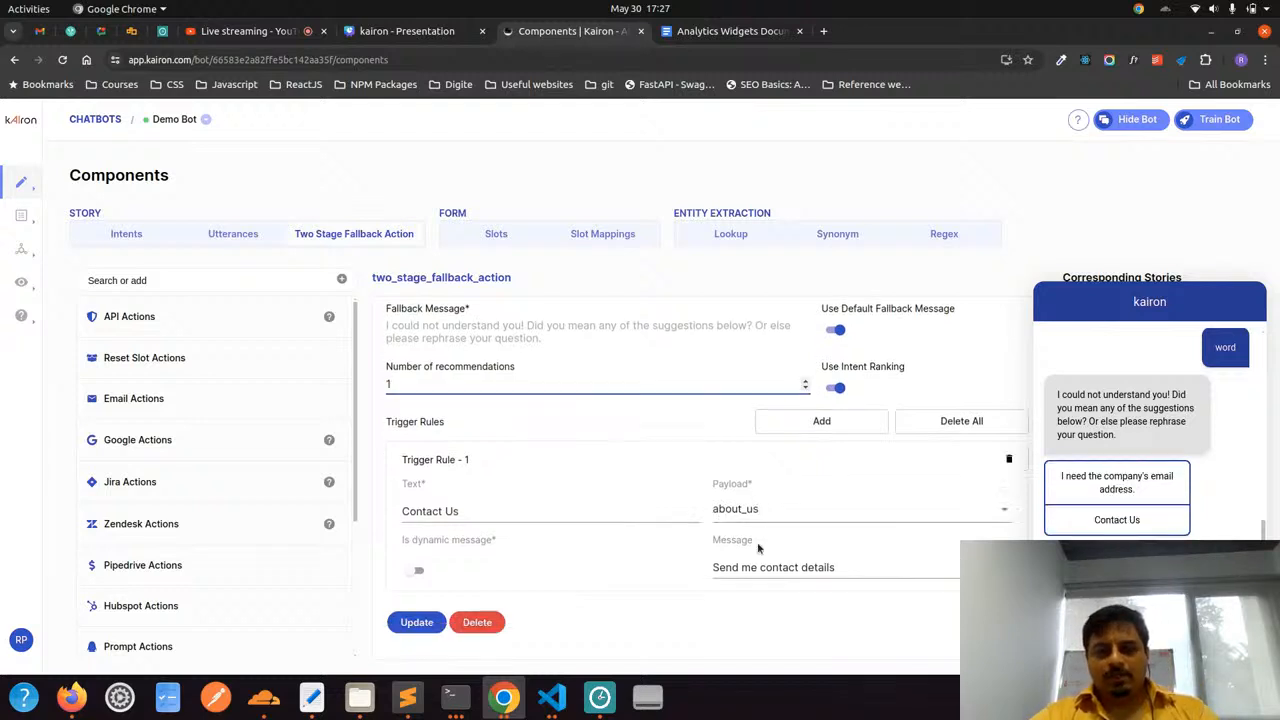
pyautogui.moveTo(459, 511); pyautogui.dragTo(409, 513)
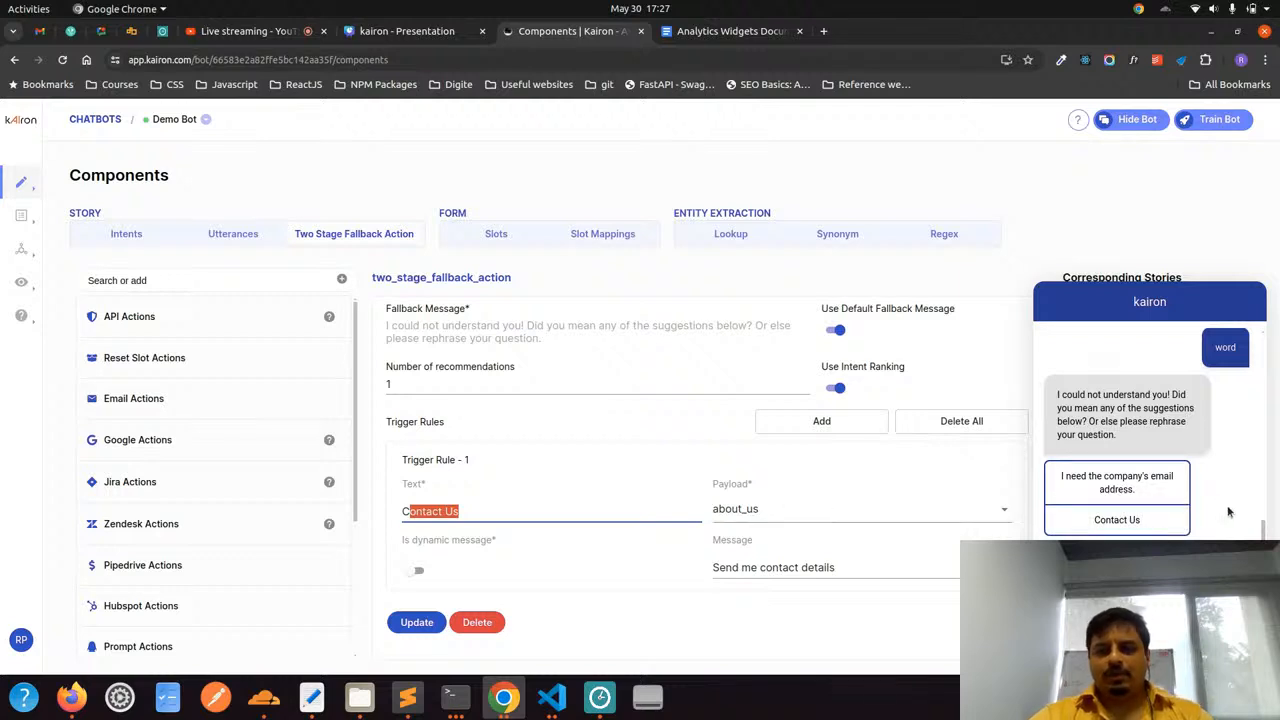
# Choose the Contact Us suggestion in the test chat and compare the message it sends with the first trigger rule's message
pyautogui.click(1137, 521)
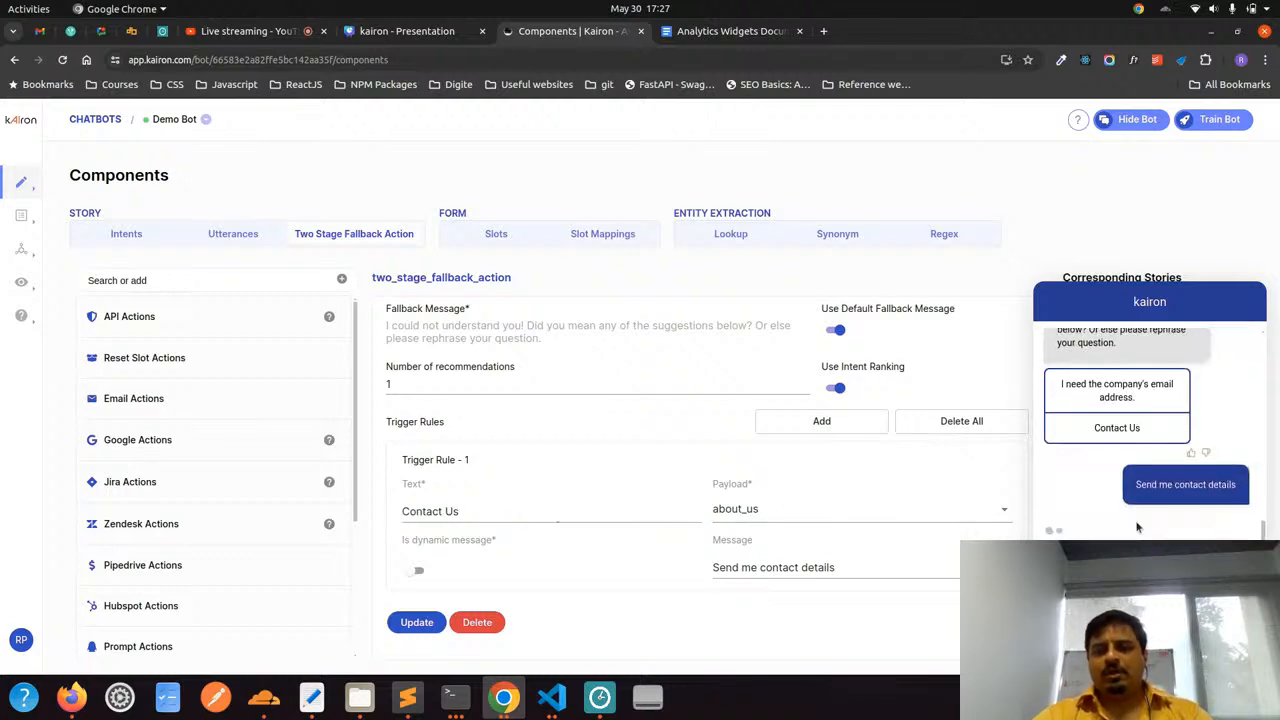
pyautogui.moveTo(845, 572); pyautogui.dragTo(786, 574)
pyautogui.hotkey('ctrl', 'a')
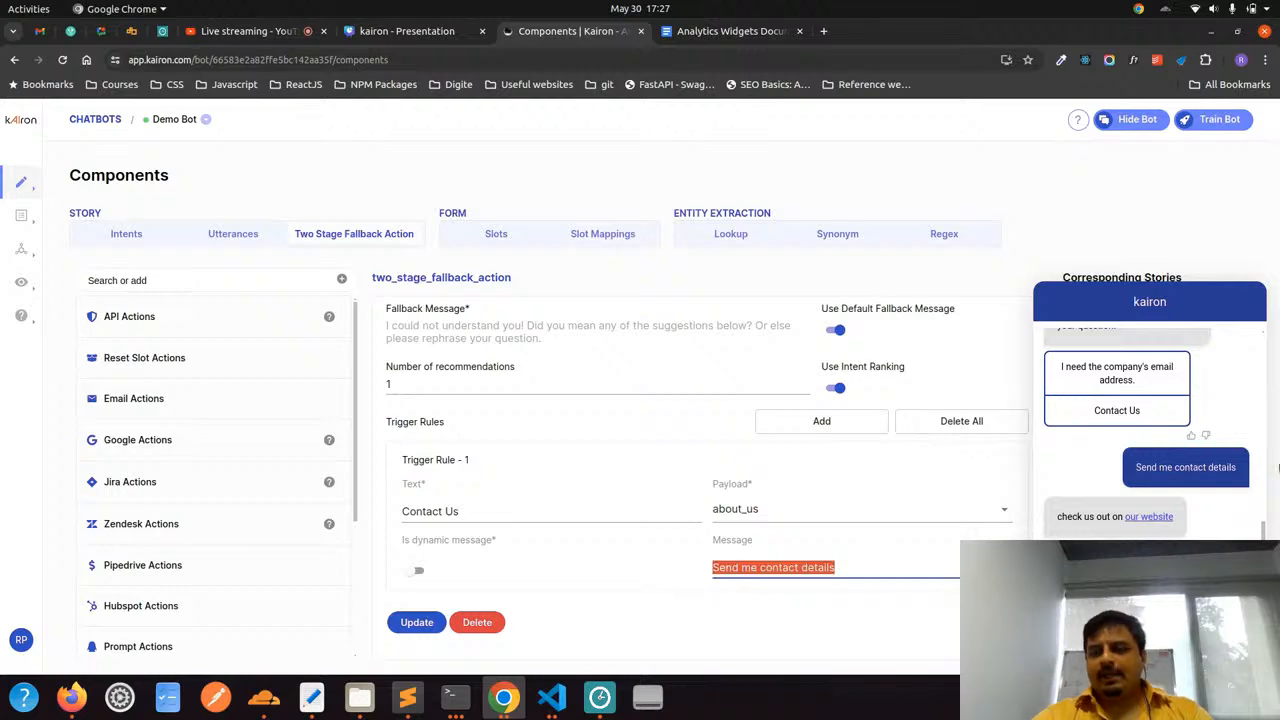
pyautogui.moveTo(1131, 473); pyautogui.dragTo(1181, 470)
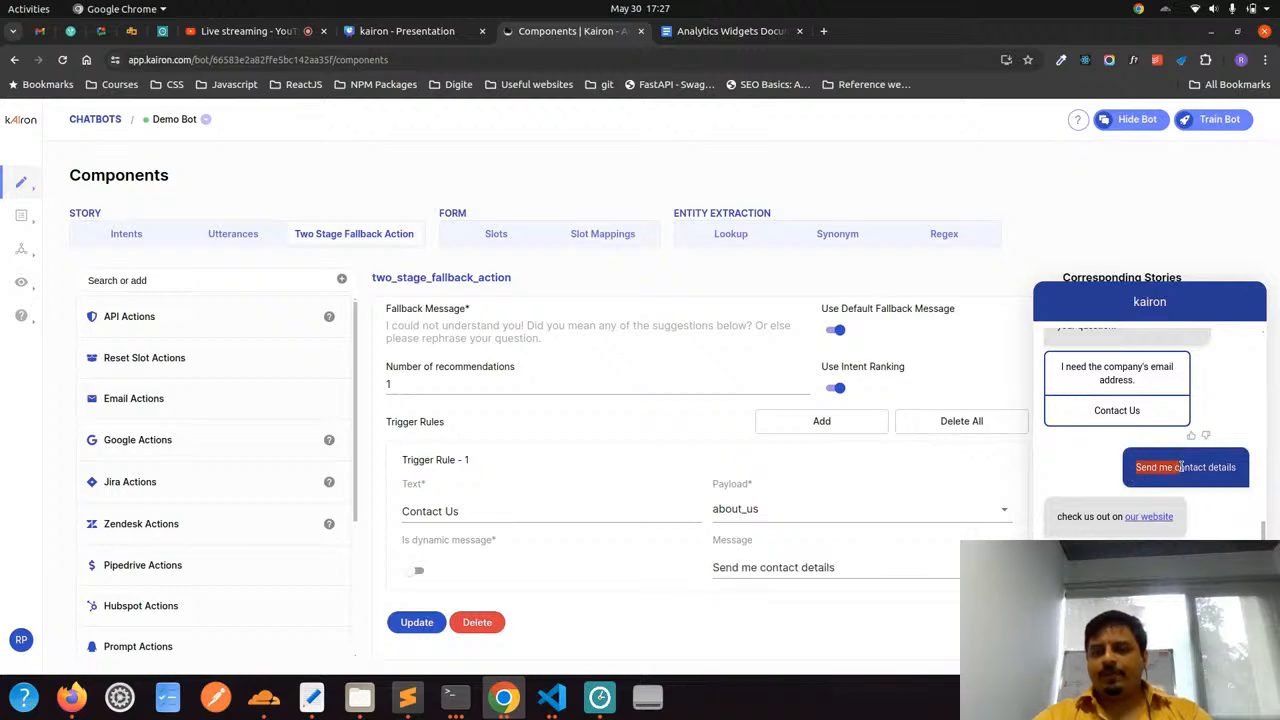
# Restore the browser from full size, minimize the other windows behind it and narrow the browser to about three quarters of the screen
pyautogui.click(1237, 31)
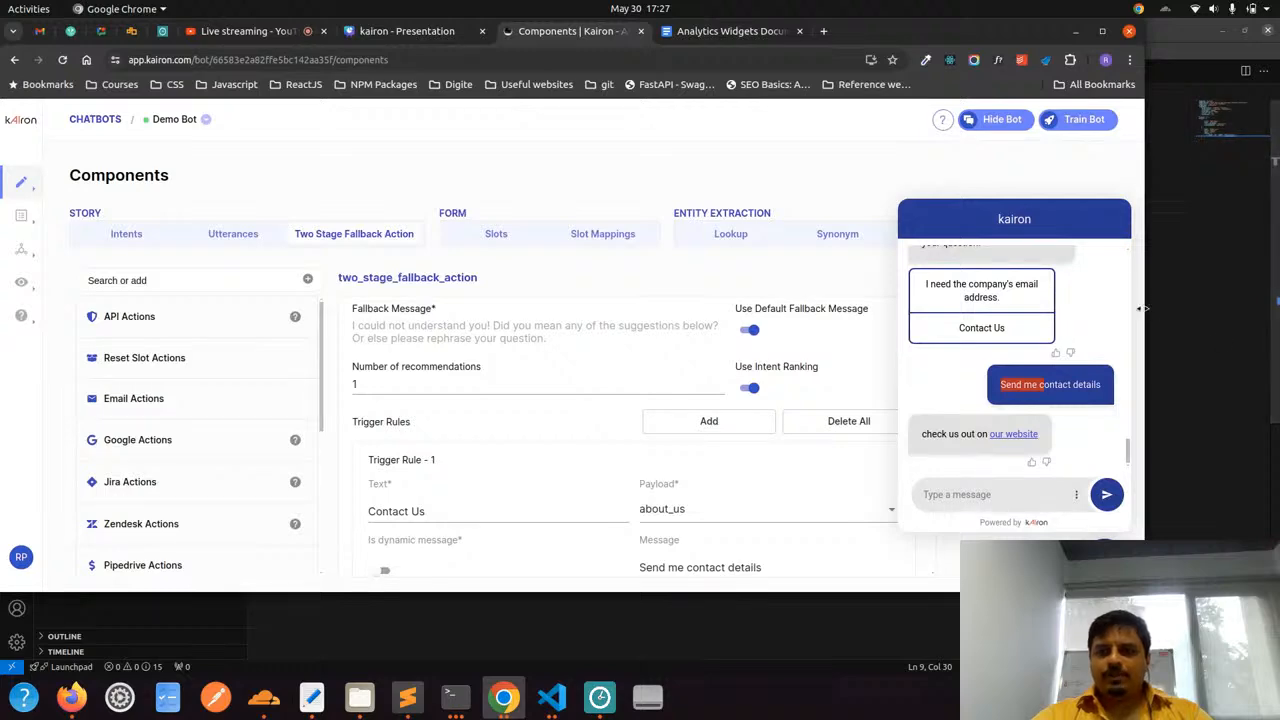
pyautogui.click(1225, 29)
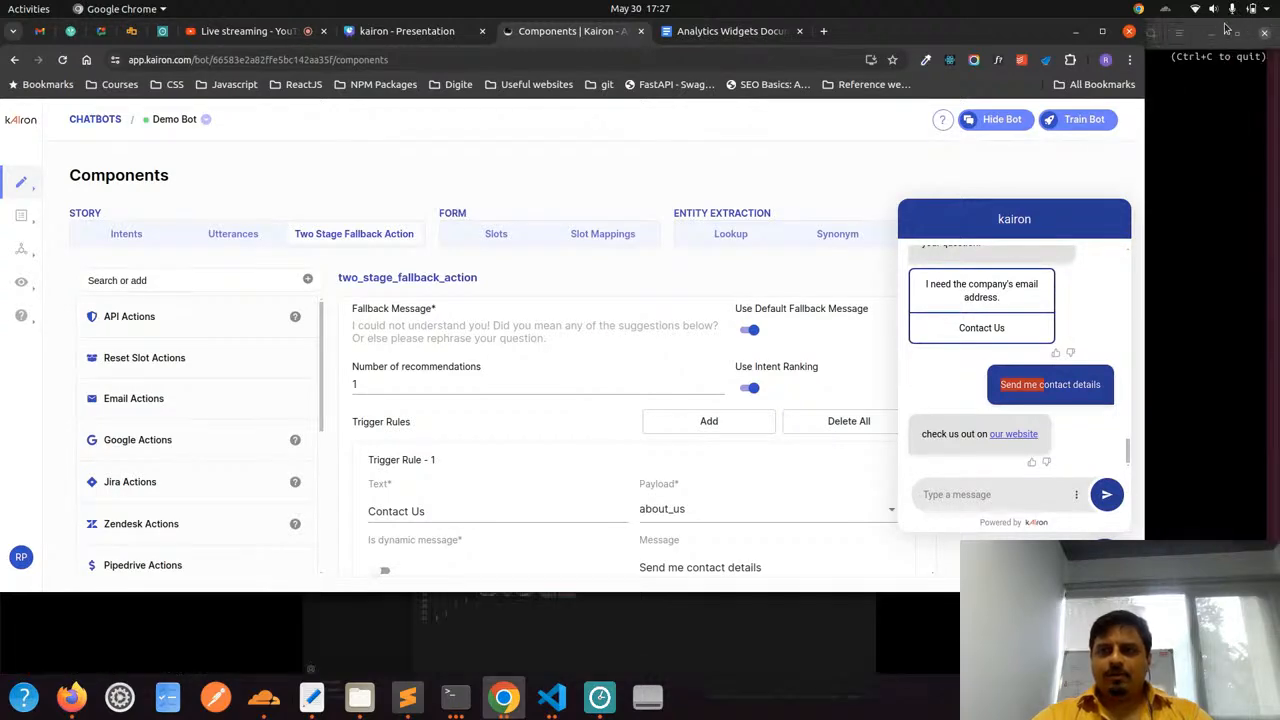
pyautogui.click(1216, 30)
pyautogui.click(1216, 30)
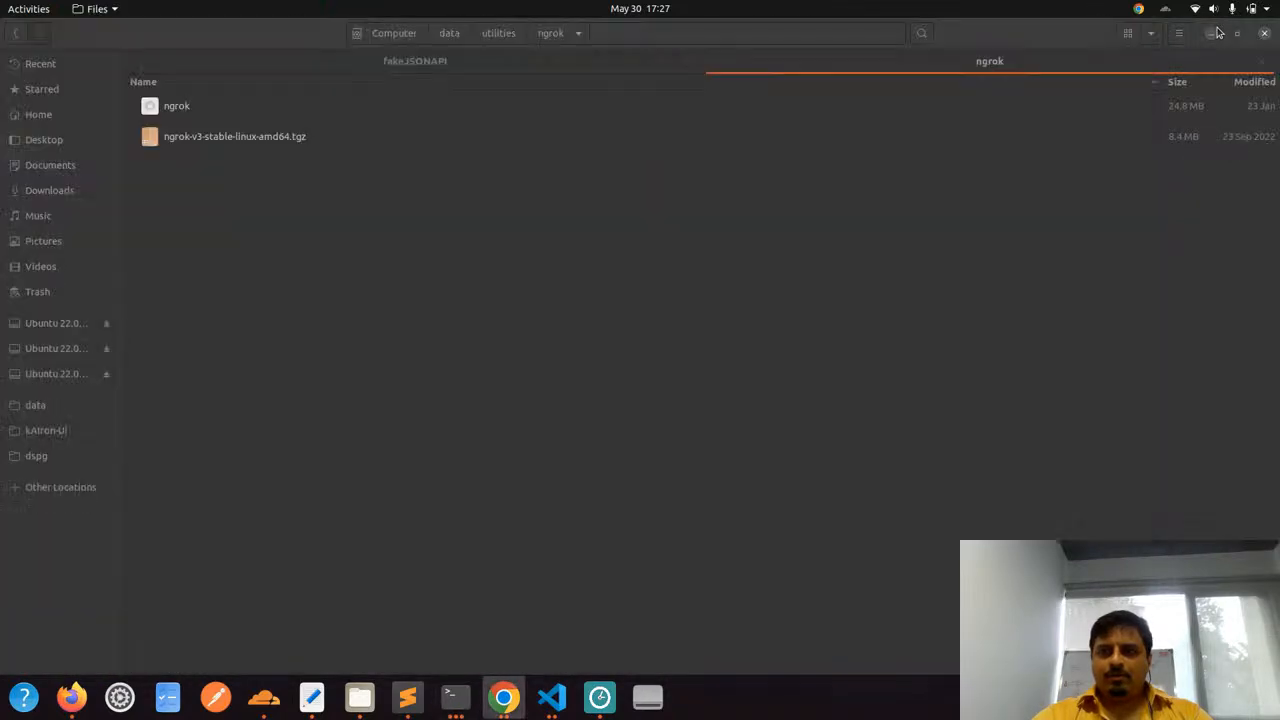
pyautogui.click(1218, 32)
pyautogui.click(1218, 32)
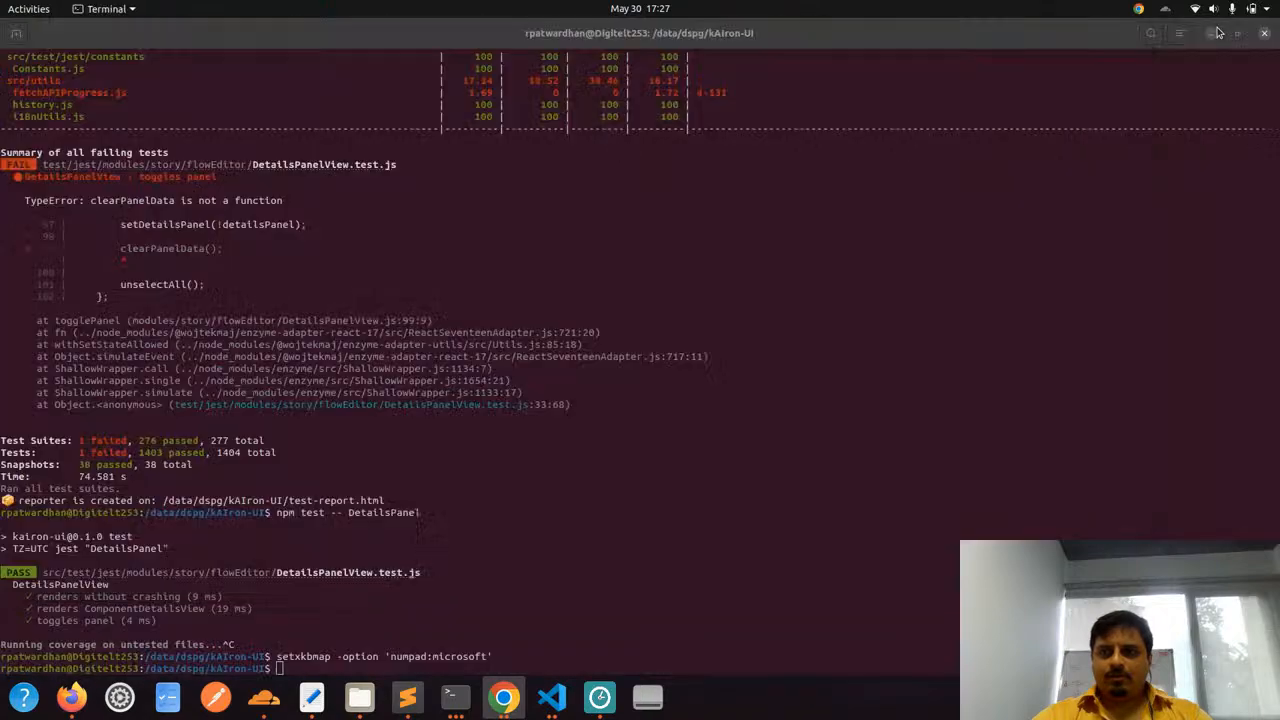
pyautogui.click(1218, 32)
pyautogui.click(1218, 32)
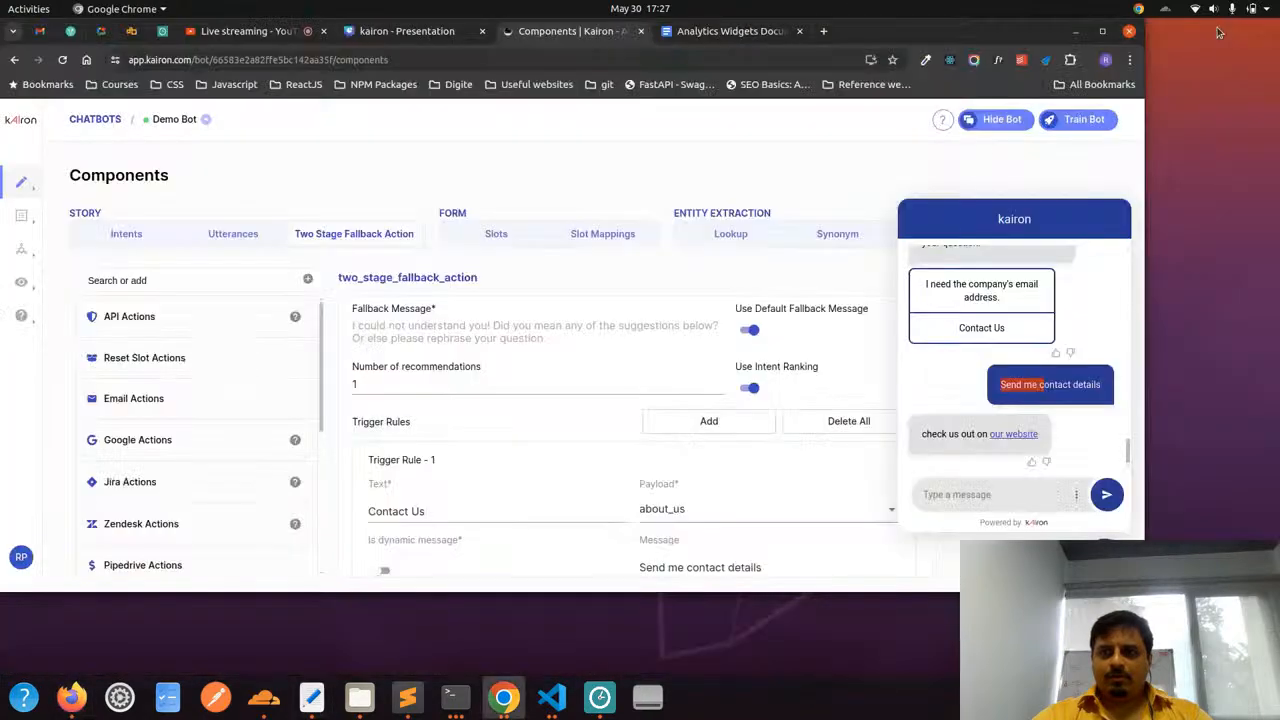
pyautogui.moveTo(1142, 257); pyautogui.dragTo(913, 324)
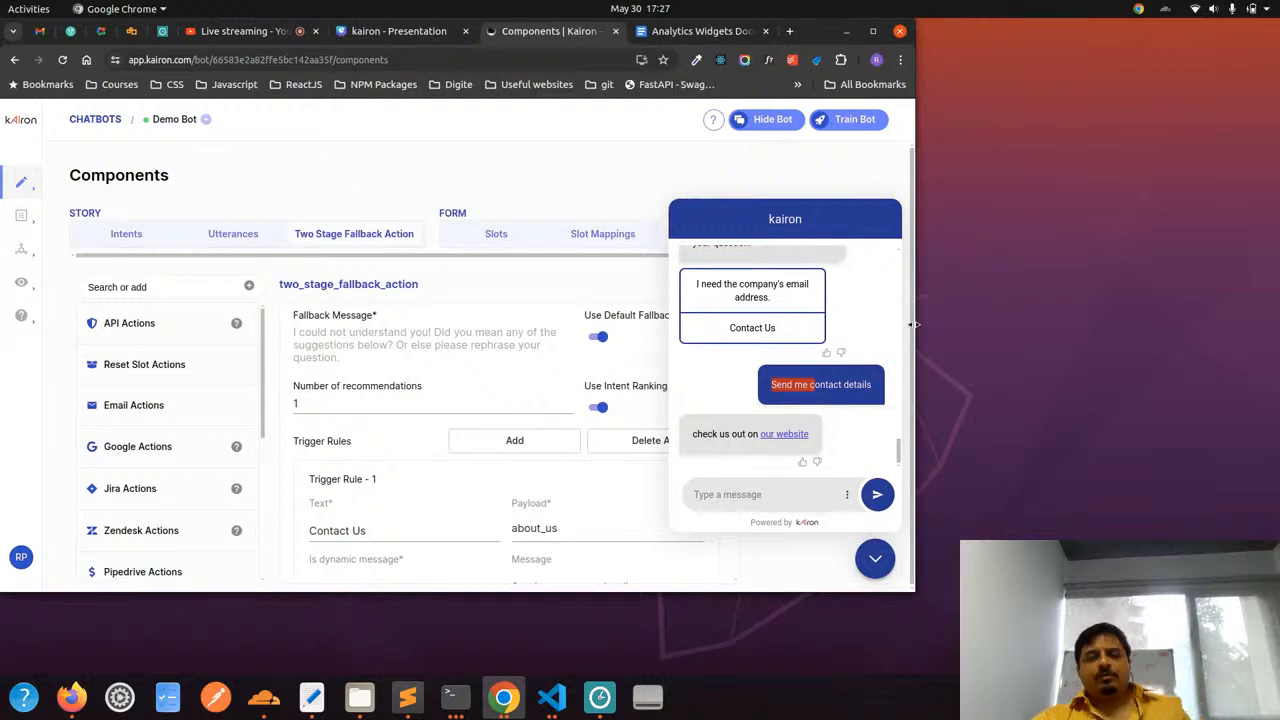
# Check the Send me contact details bubble in the narrowed test chat against the trigger rule's Message field
pyautogui.click(773, 385)
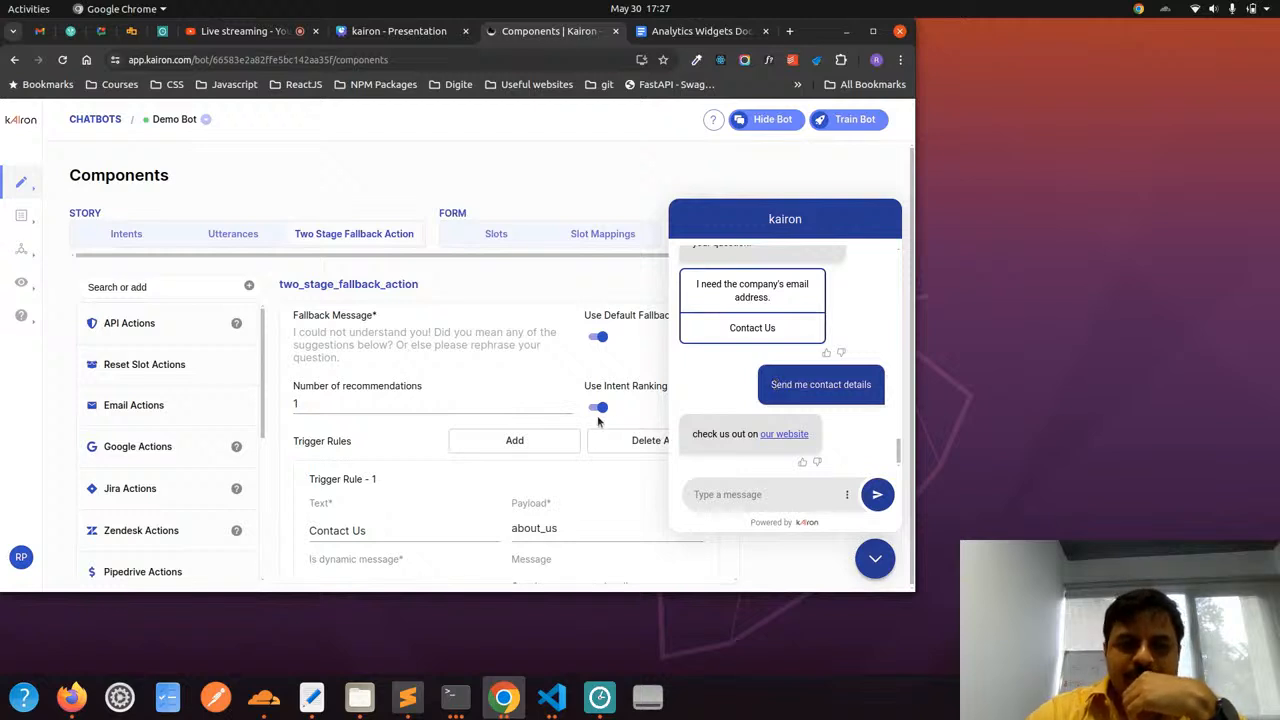
pyautogui.scroll(-2, 598, 421)
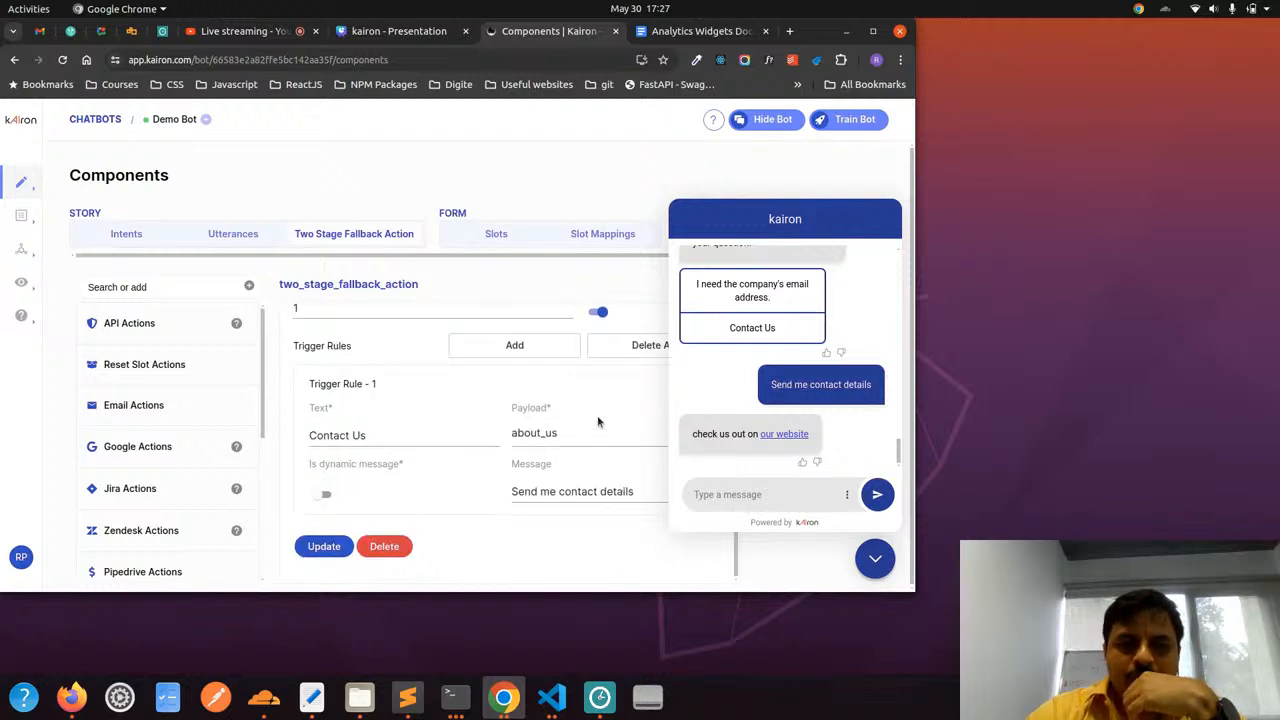
pyautogui.click(543, 491)
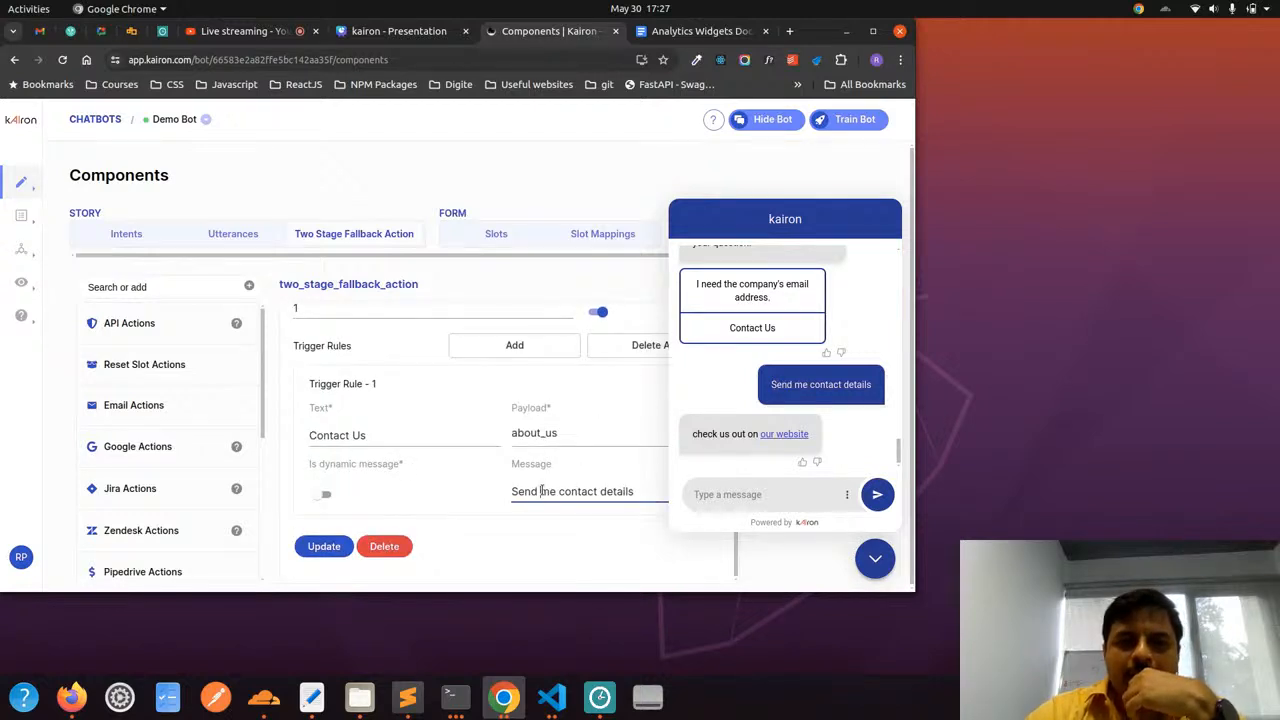
pyautogui.click(773, 389)
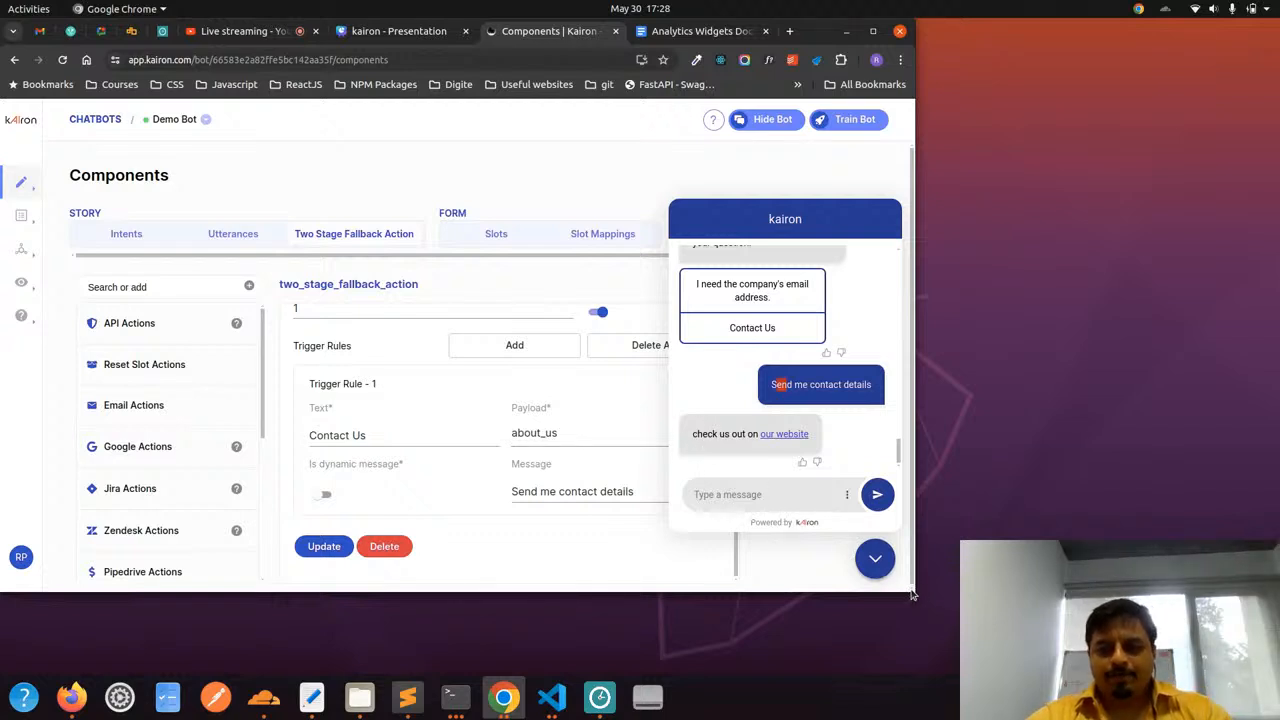
# Make the browser window taller and close the test chat to uncover the whole Two Stage Fallback Action form
pyautogui.moveTo(910, 591); pyautogui.dragTo(904, 666)
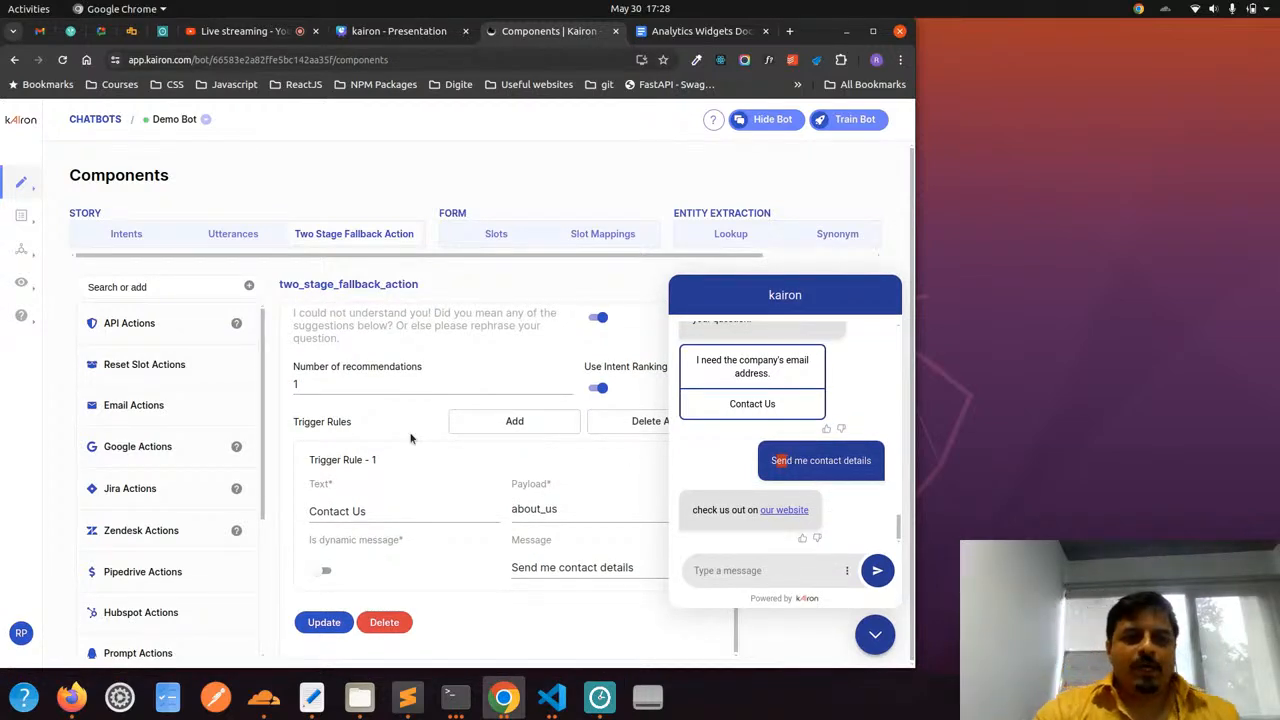
pyautogui.scroll(1, 410, 437)
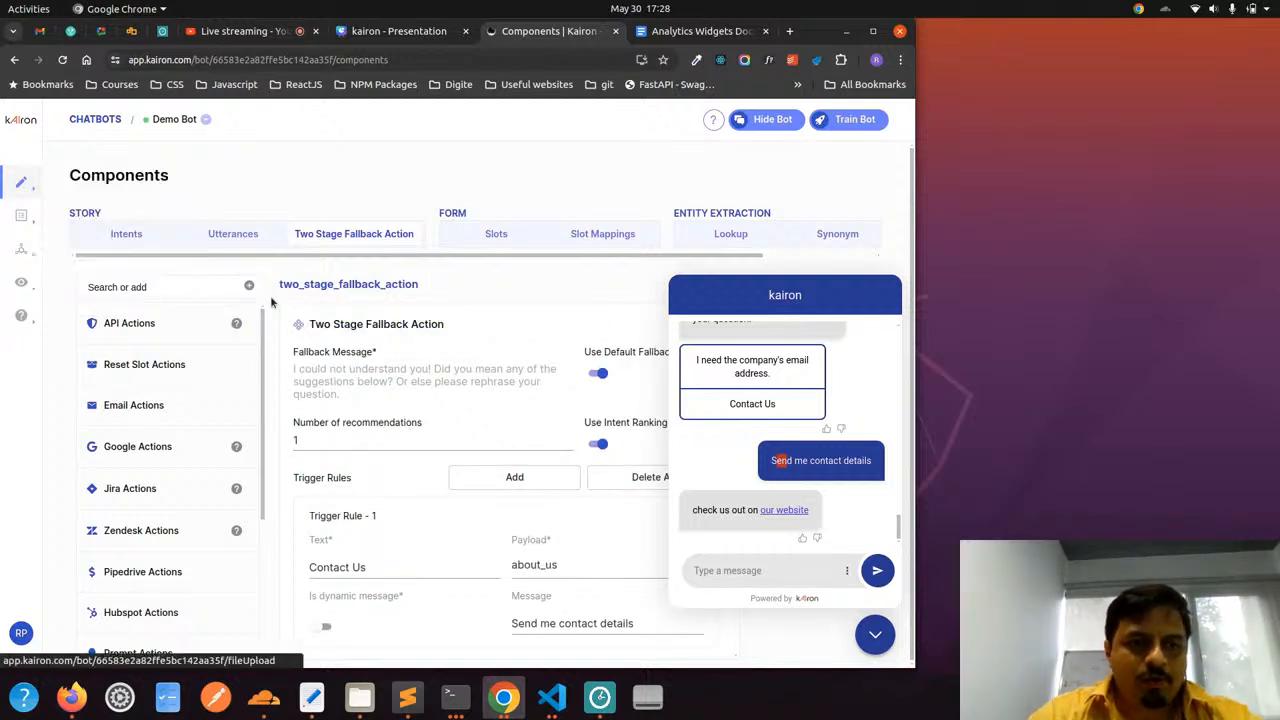
pyautogui.click(875, 634)
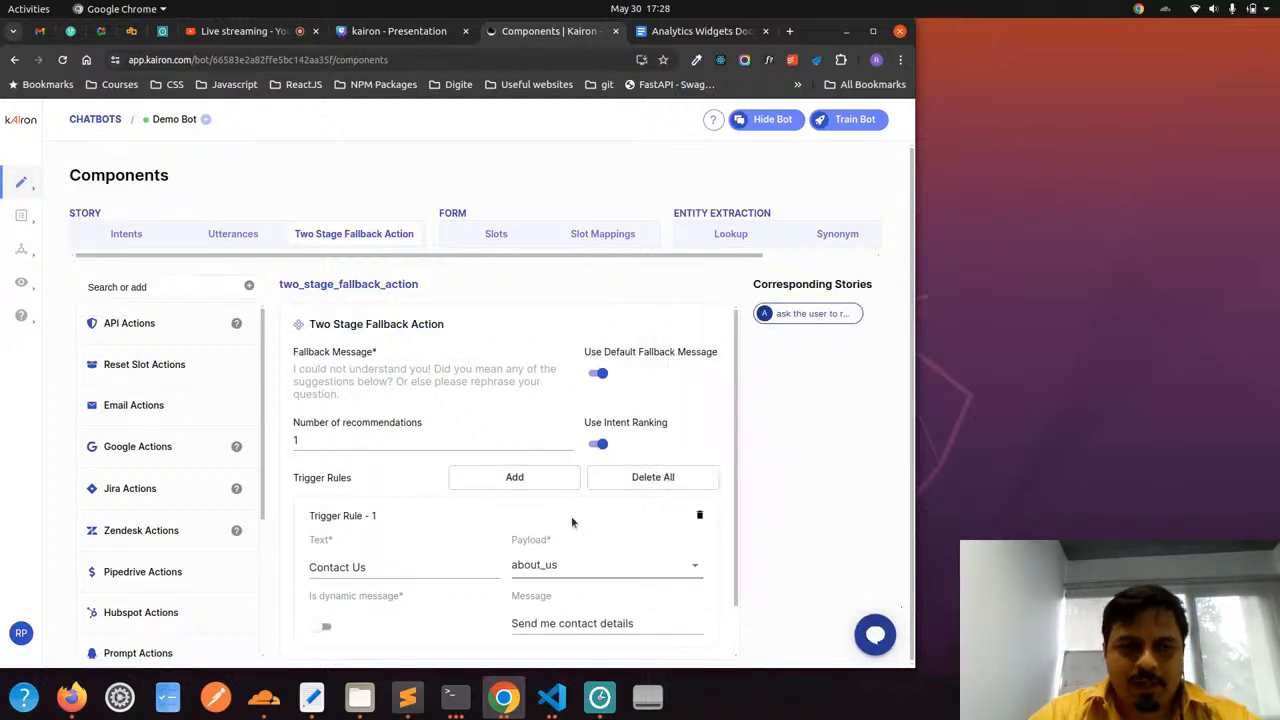
pyautogui.scroll(-1, 511, 477)
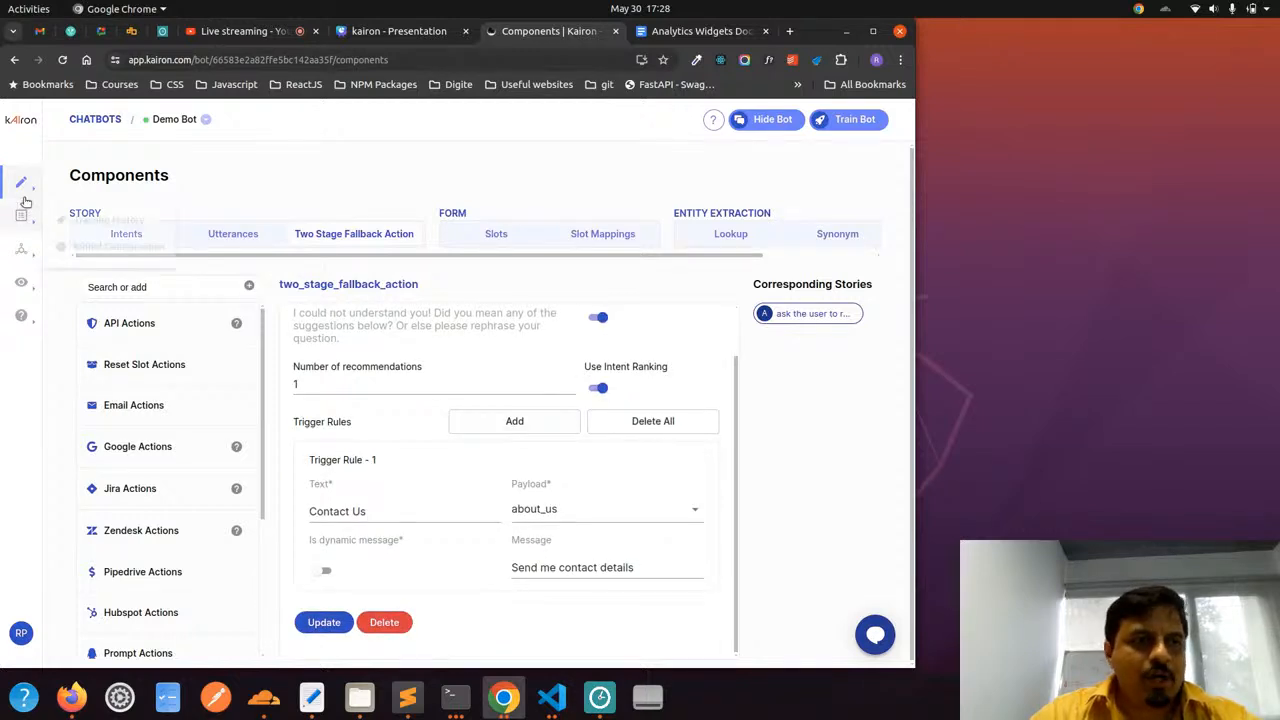
# Open the "ask the user to rephrase" rule for editing from the Conversations stories
pyautogui.click(103, 188)
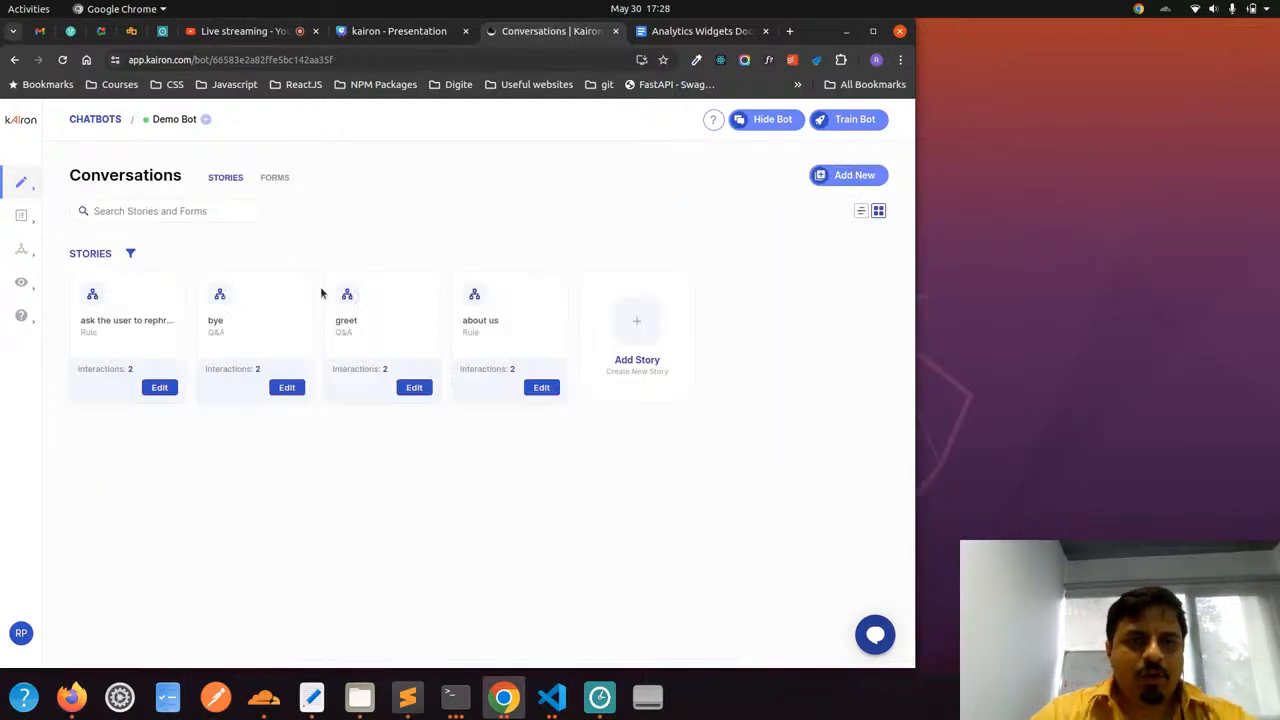
pyautogui.click(157, 387)
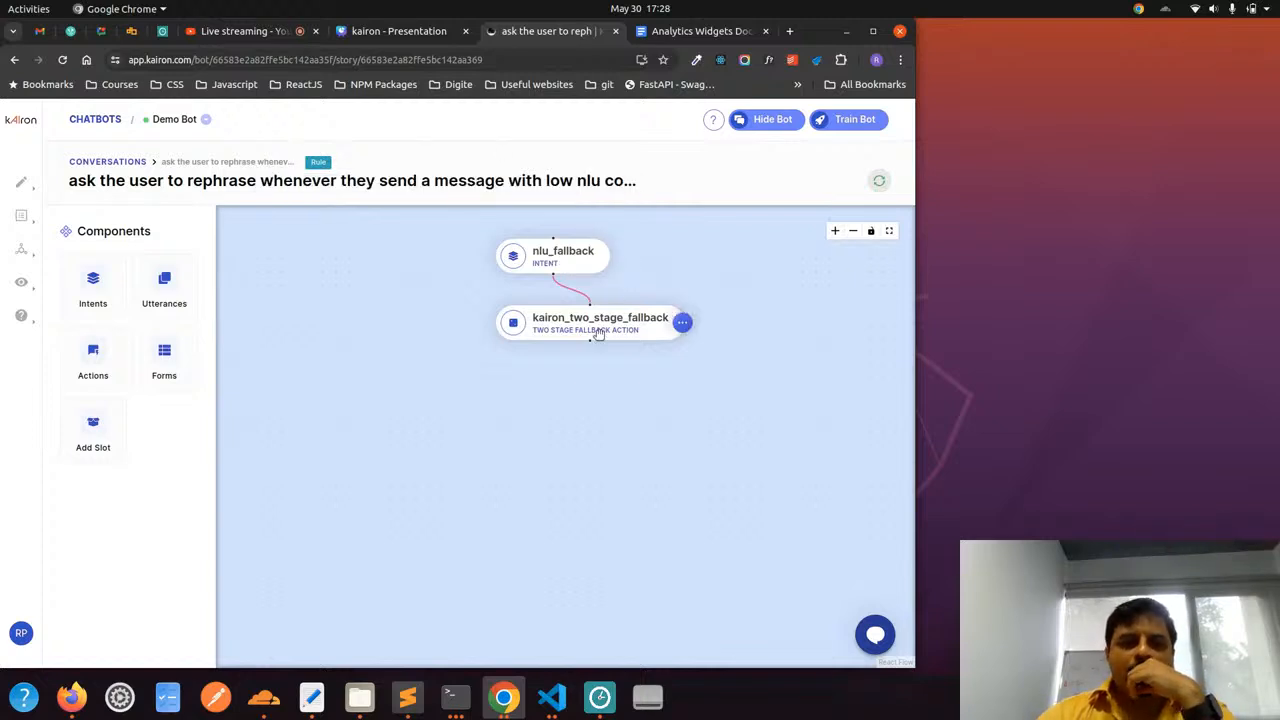
# Append a second Two Stage Fallback Action to the end of the rule's flow and delete it again
pyautogui.click(103, 376)
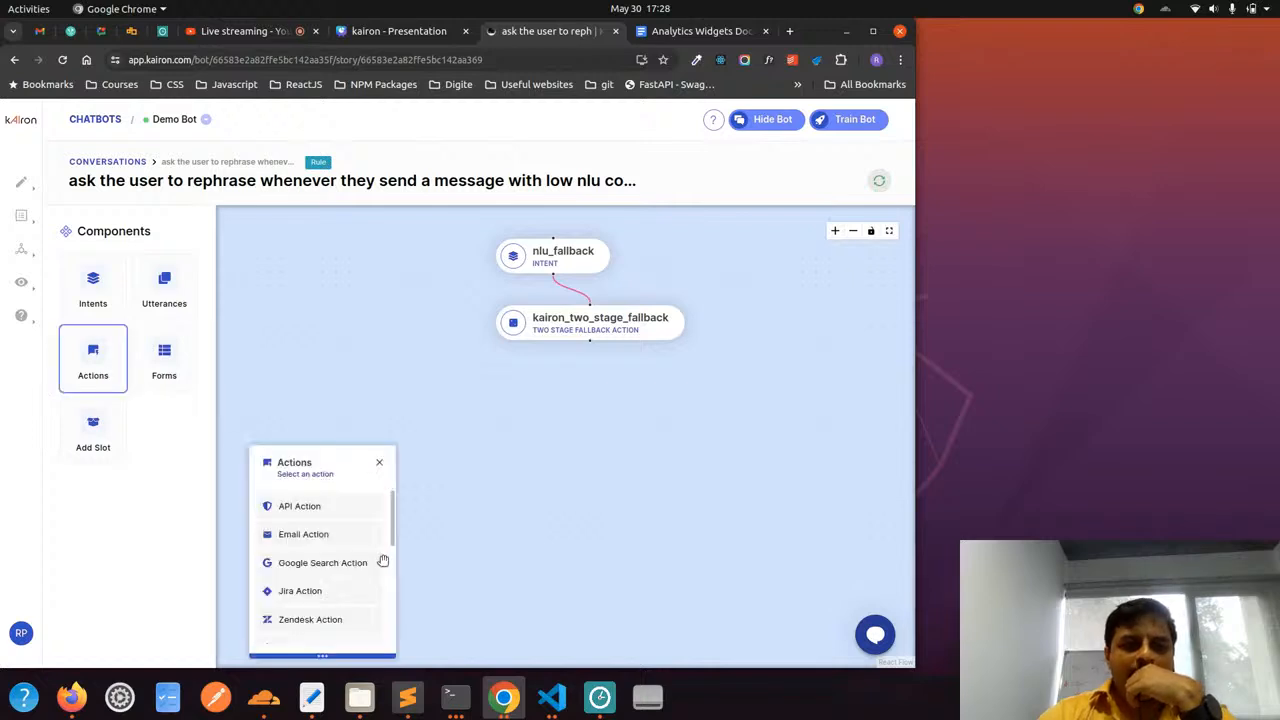
pyautogui.scroll(-3, 345, 580)
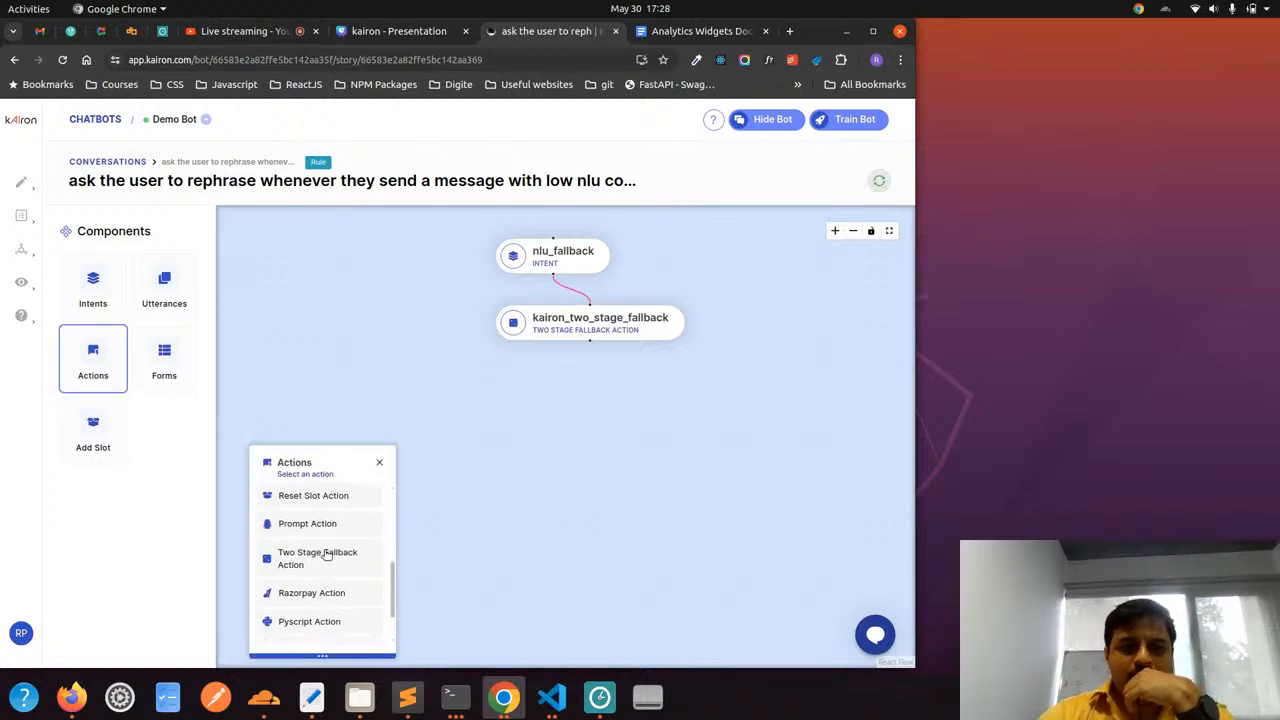
pyautogui.click(324, 572)
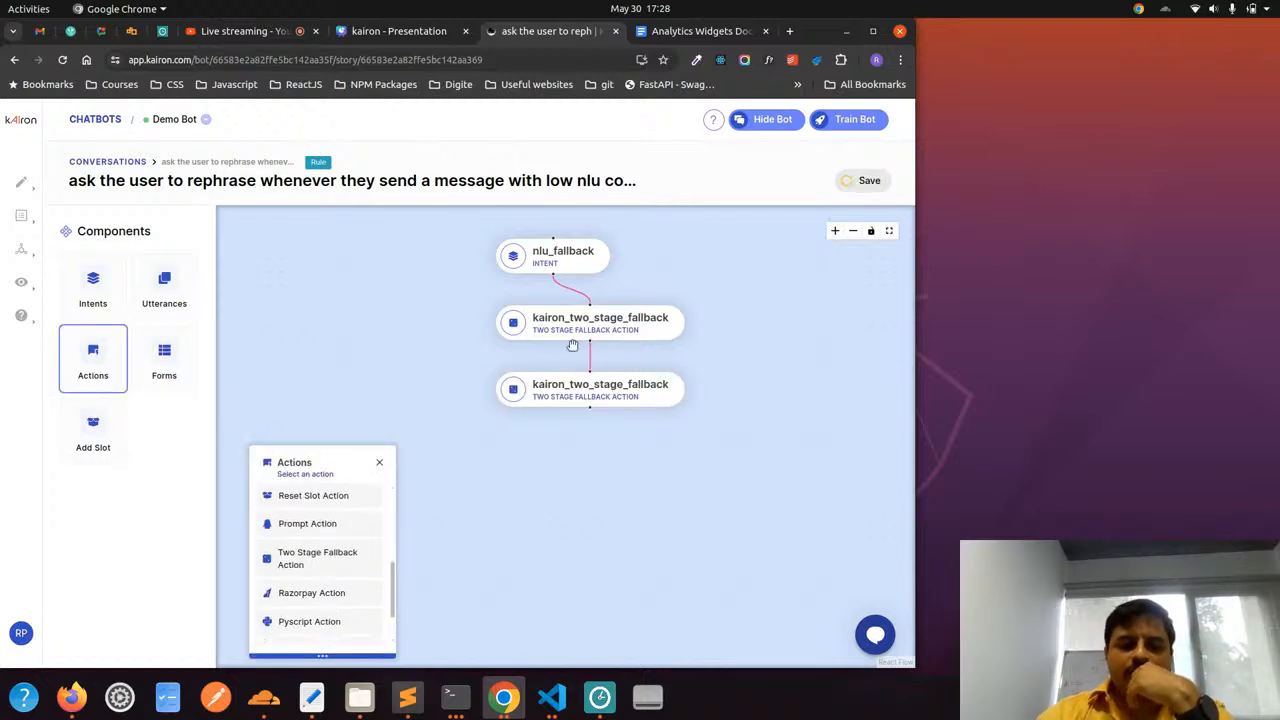
pyautogui.click(683, 391)
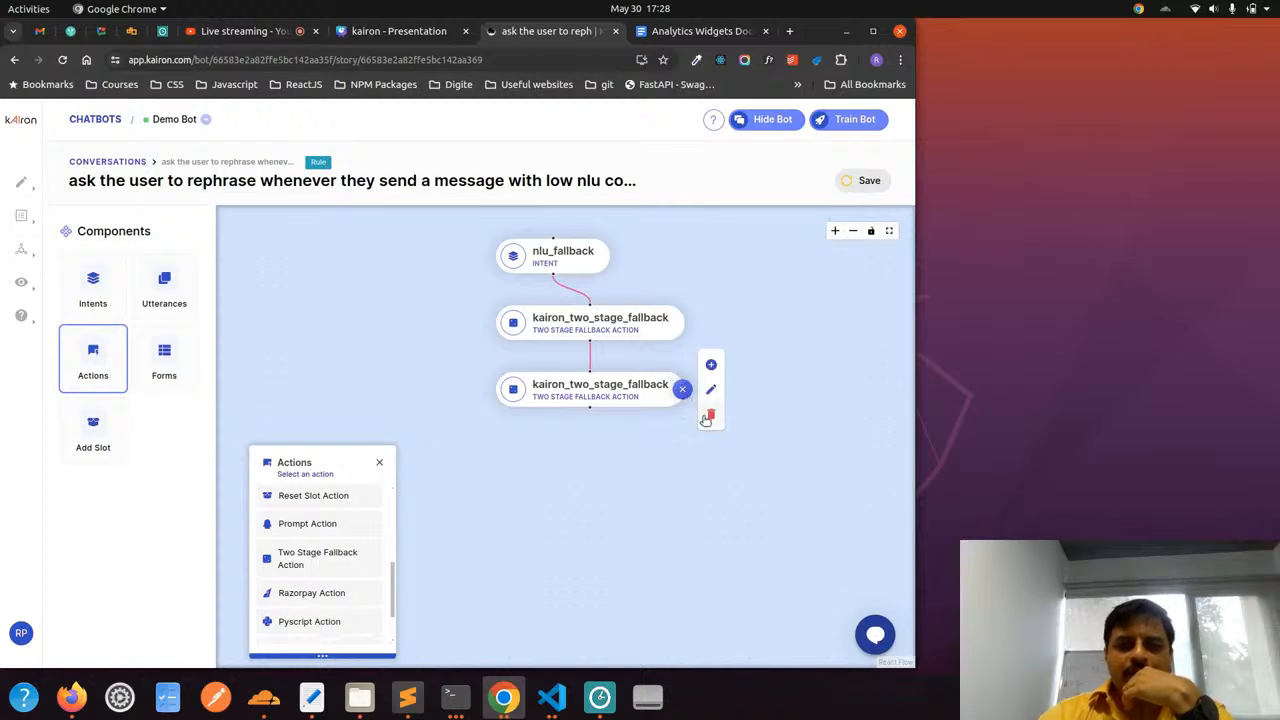
pyautogui.click(705, 417)
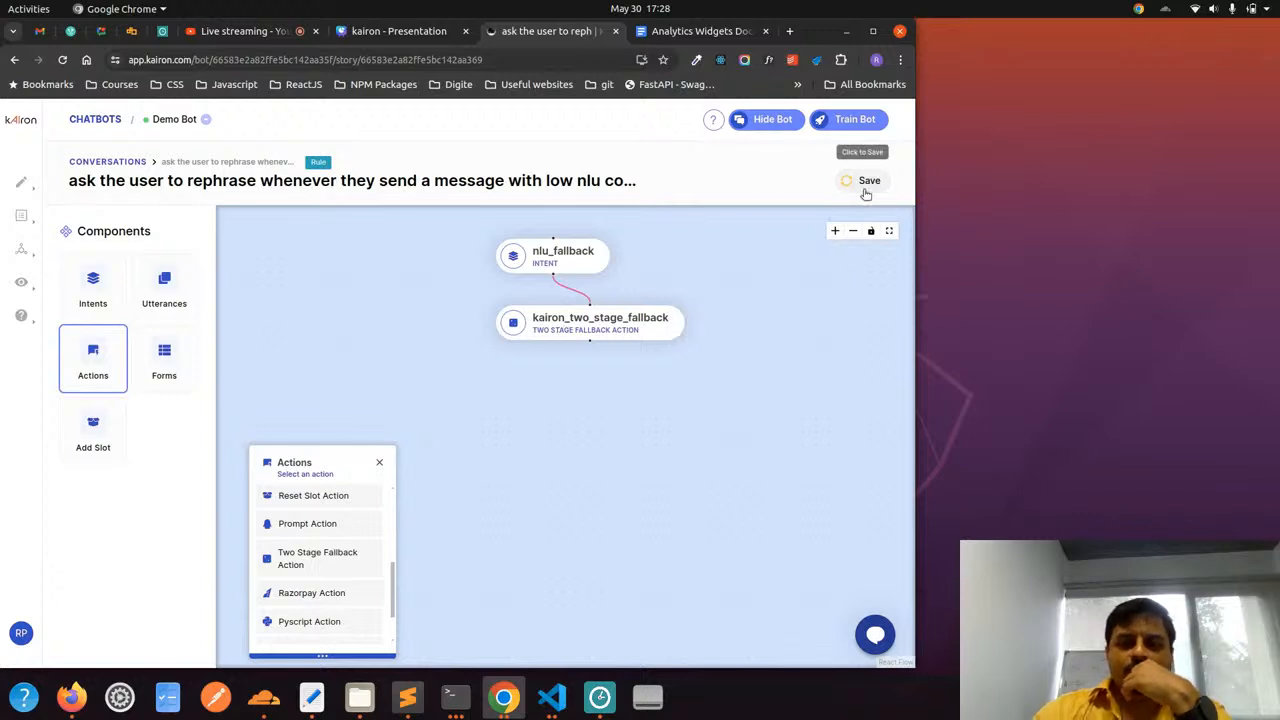
# Inspect the rule's nlu_fallback intent and kairon_two_stage_fallback action, and return to the Conversations stories
pyautogui.moveTo(563, 259)
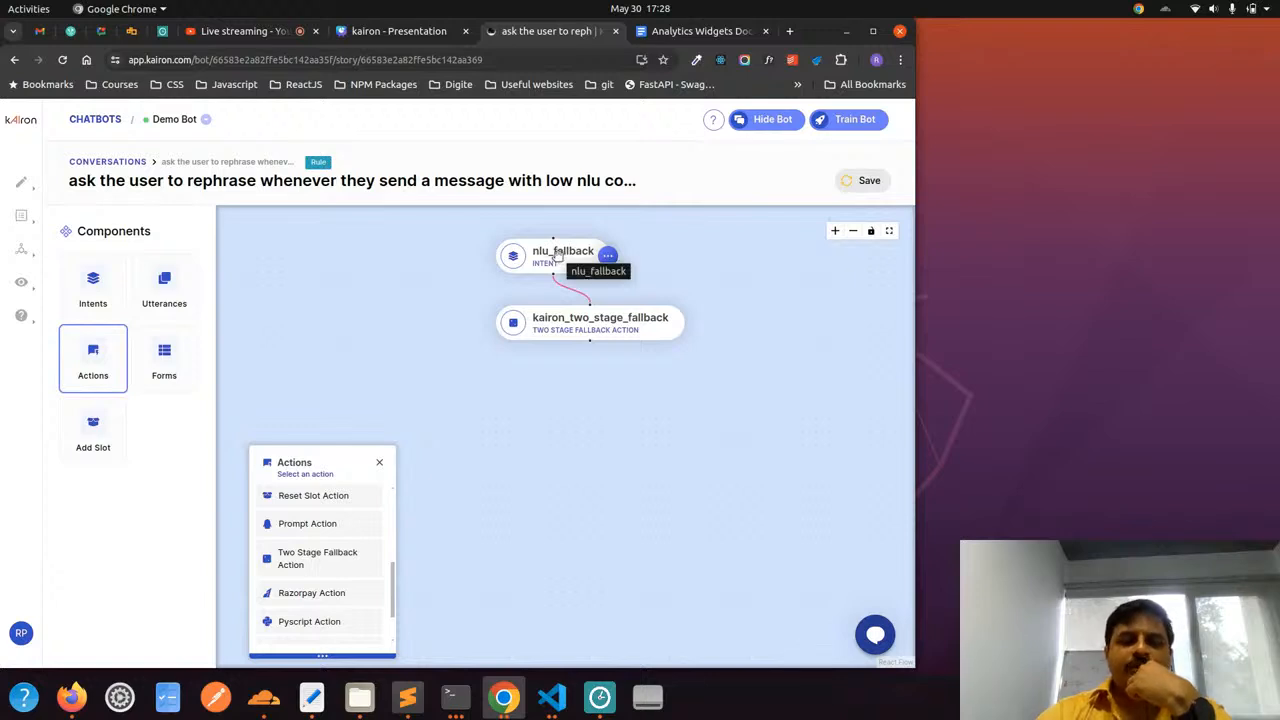
pyautogui.moveTo(585, 320)
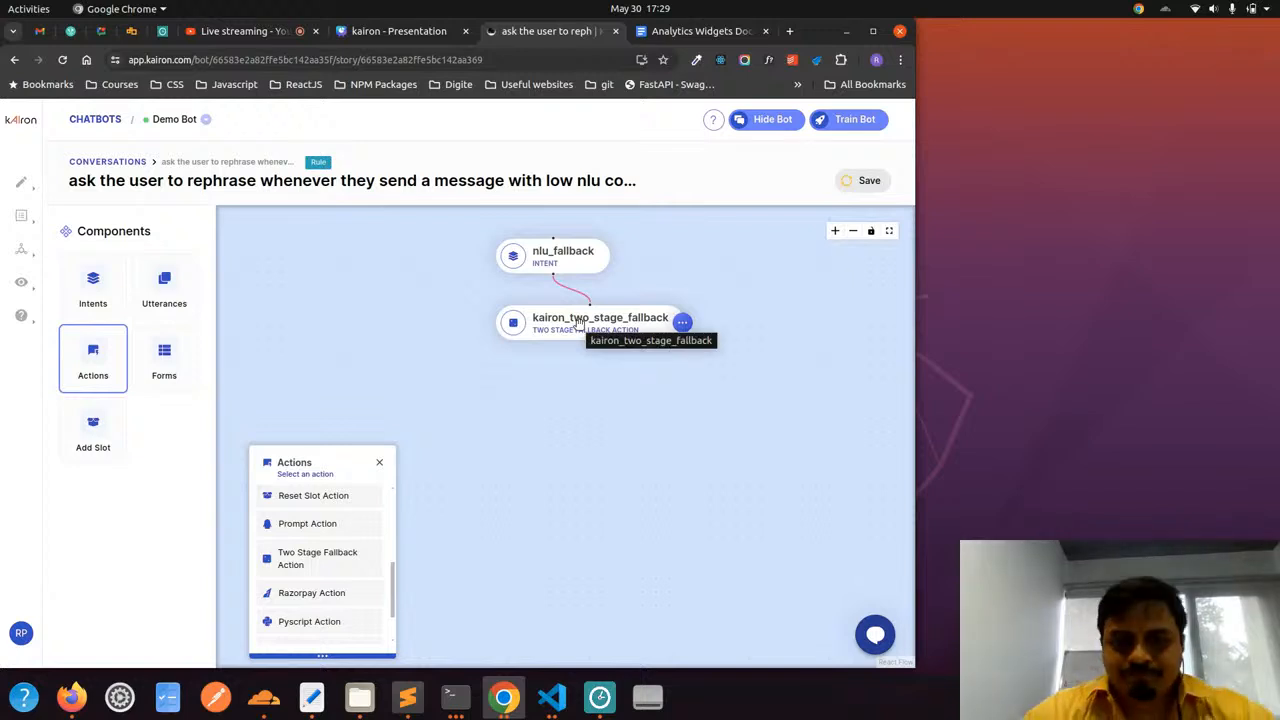
pyautogui.moveTo(21, 182)
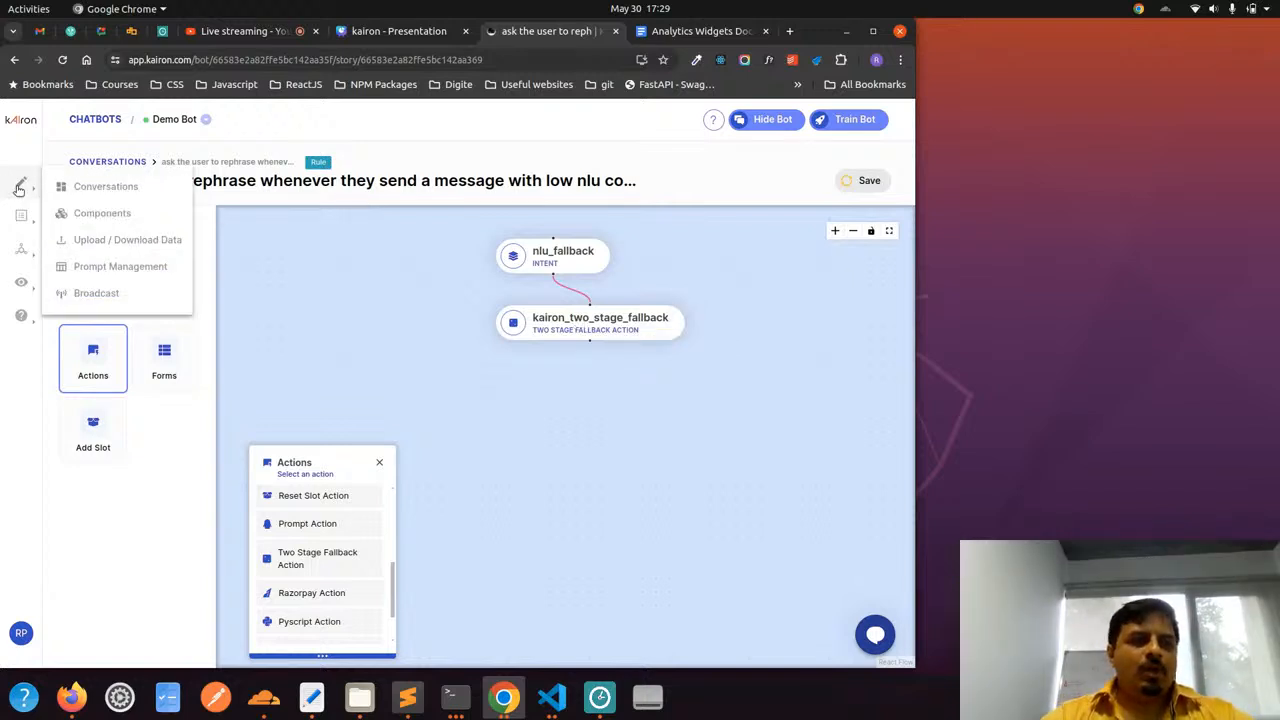
pyautogui.click(98, 188)
pyautogui.click(621, 416)
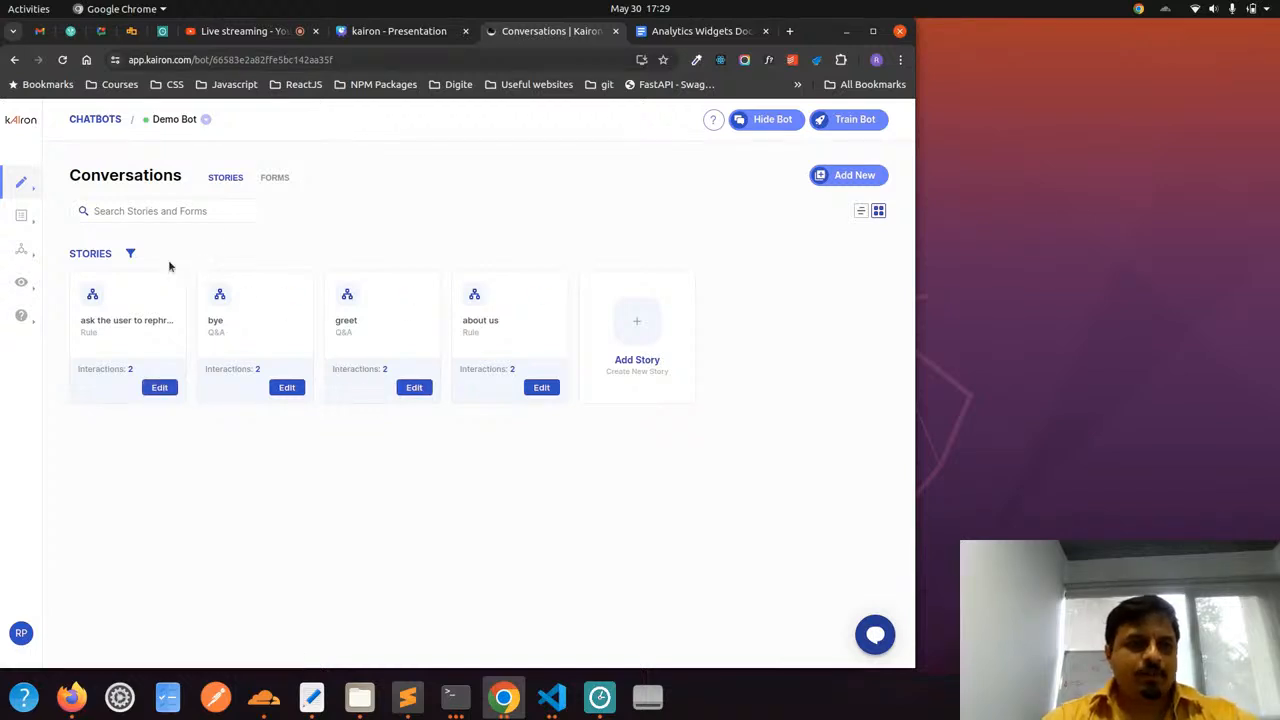
# Reopen the Two Stage Fallback Action under Components and review its fallback message, recommendations and trigger rule settings
pyautogui.moveTo(21, 195)
pyautogui.click(104, 214)
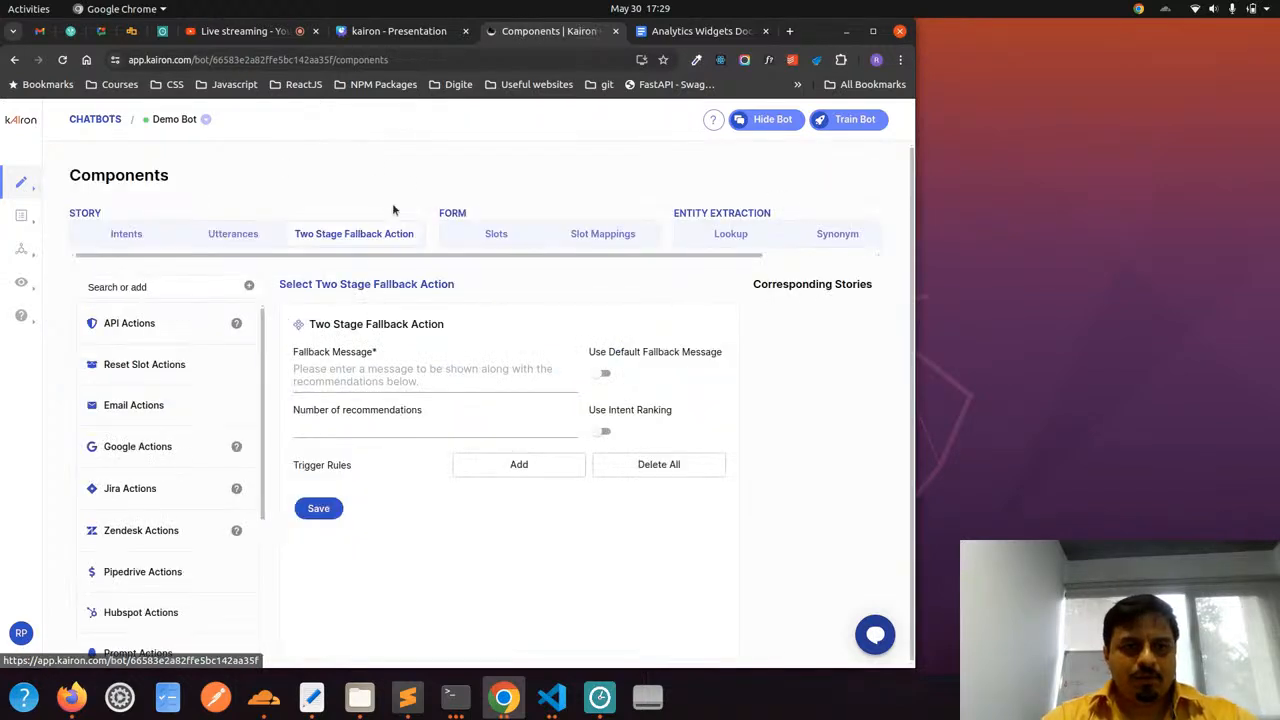
pyautogui.scroll(-1, 530, 399)
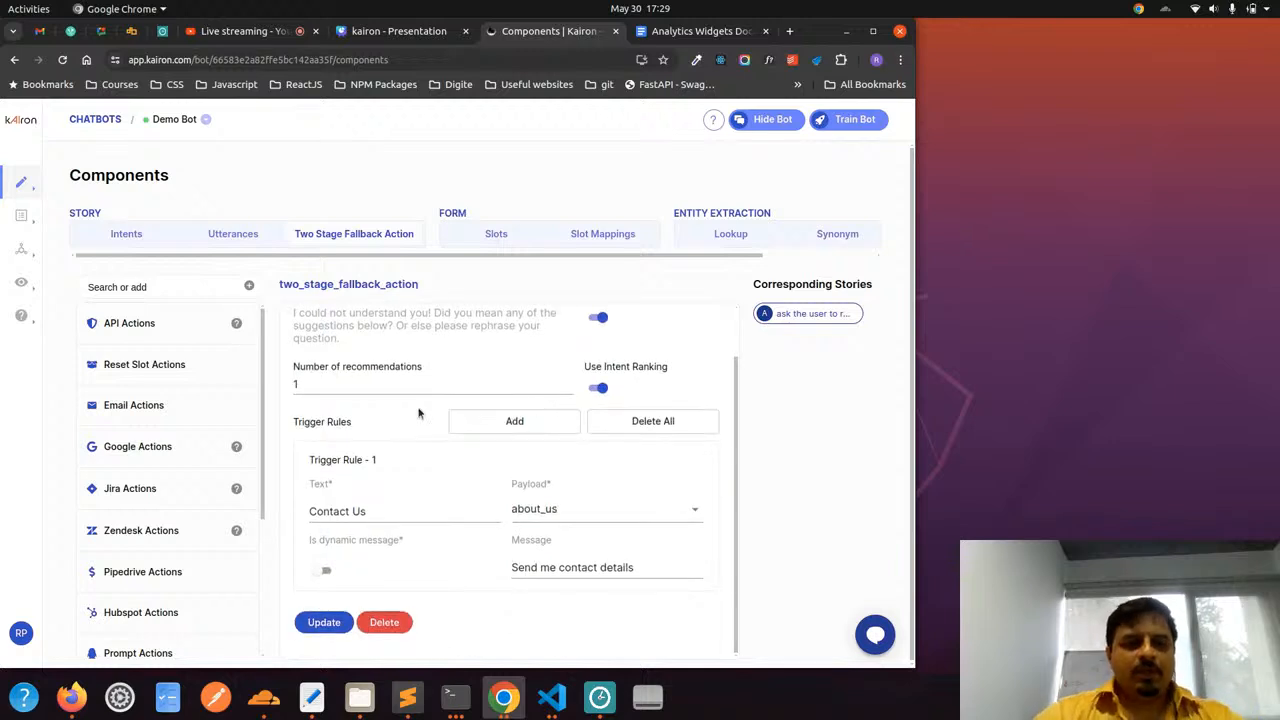
pyautogui.scroll(1, 374, 380)
pyautogui.scroll(-1, 374, 380)
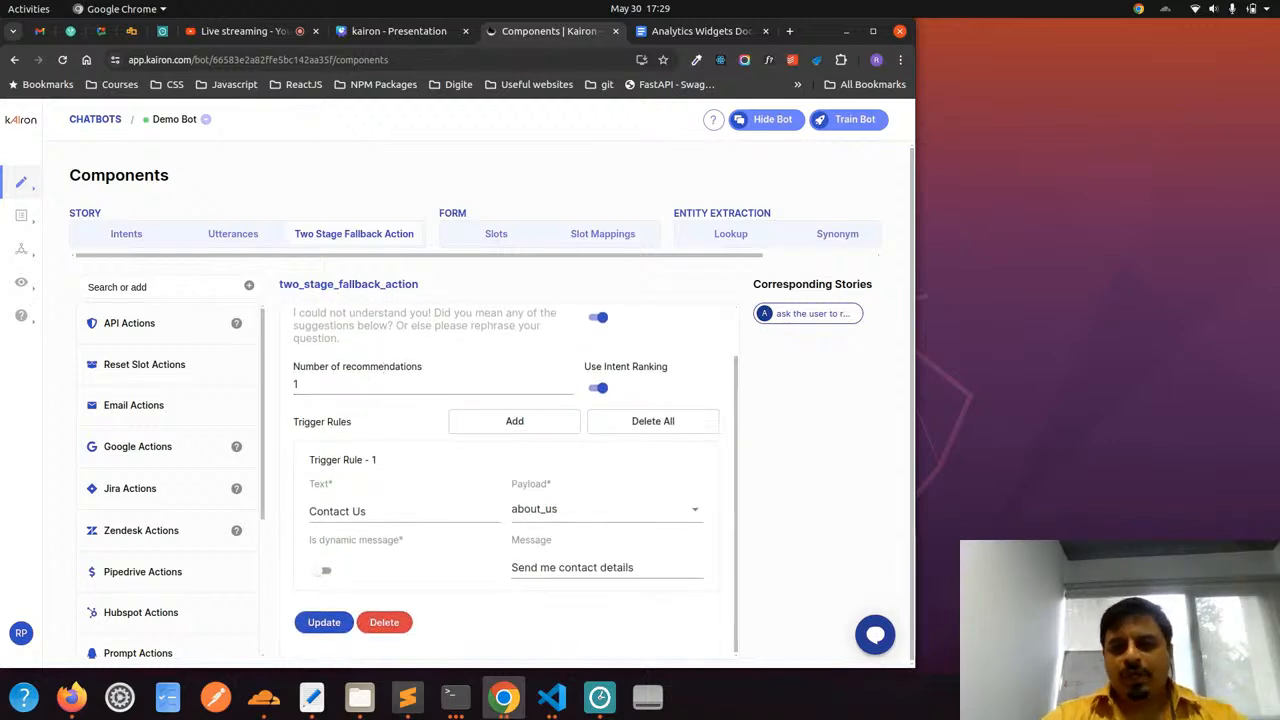
# Pick the Contact Us suggestion in the bot's test chat, review the reply and close the chat
pyautogui.click(876, 630)
pyautogui.click(752, 523)
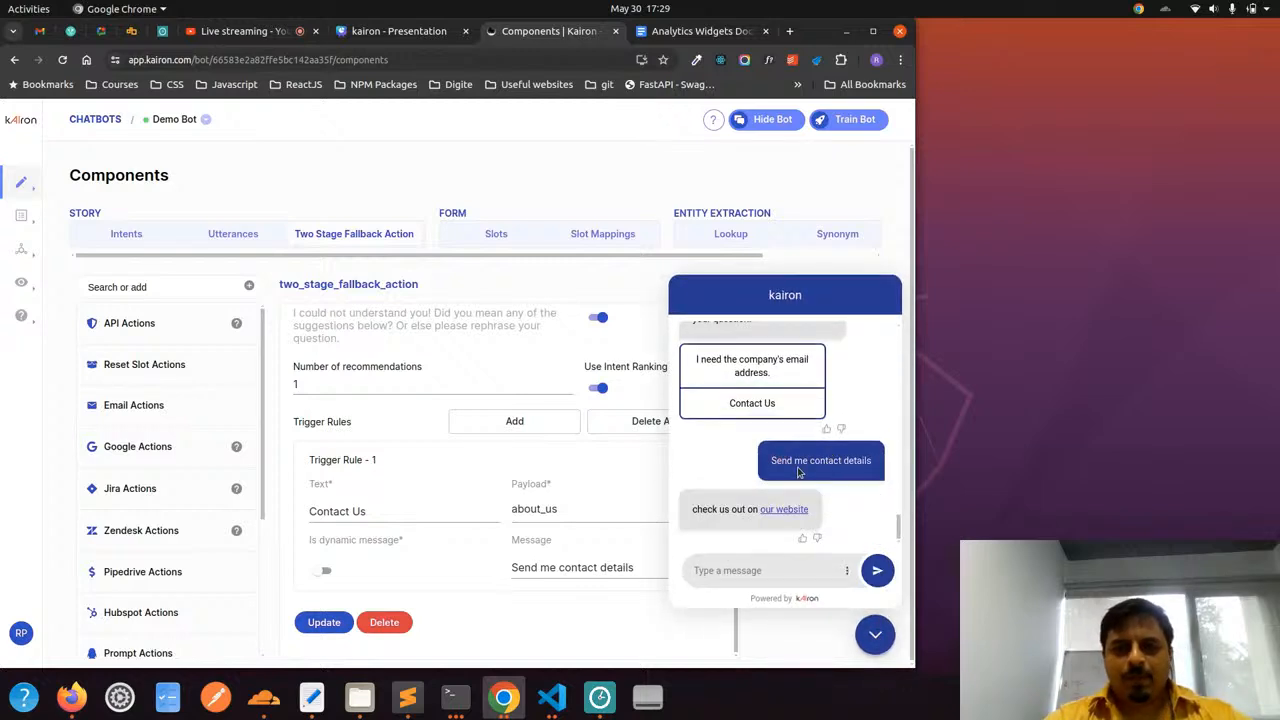
pyautogui.scroll(2, 798, 472)
pyautogui.scroll(-2, 798, 472)
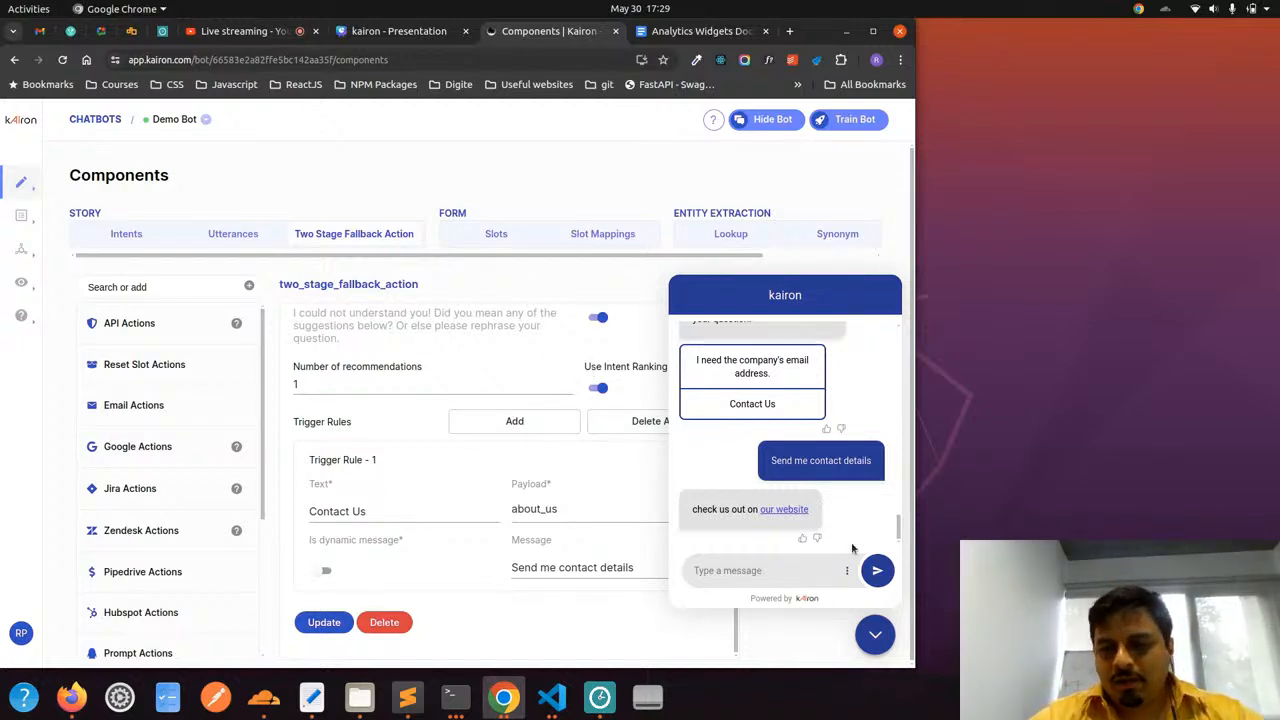
pyautogui.click(876, 636)
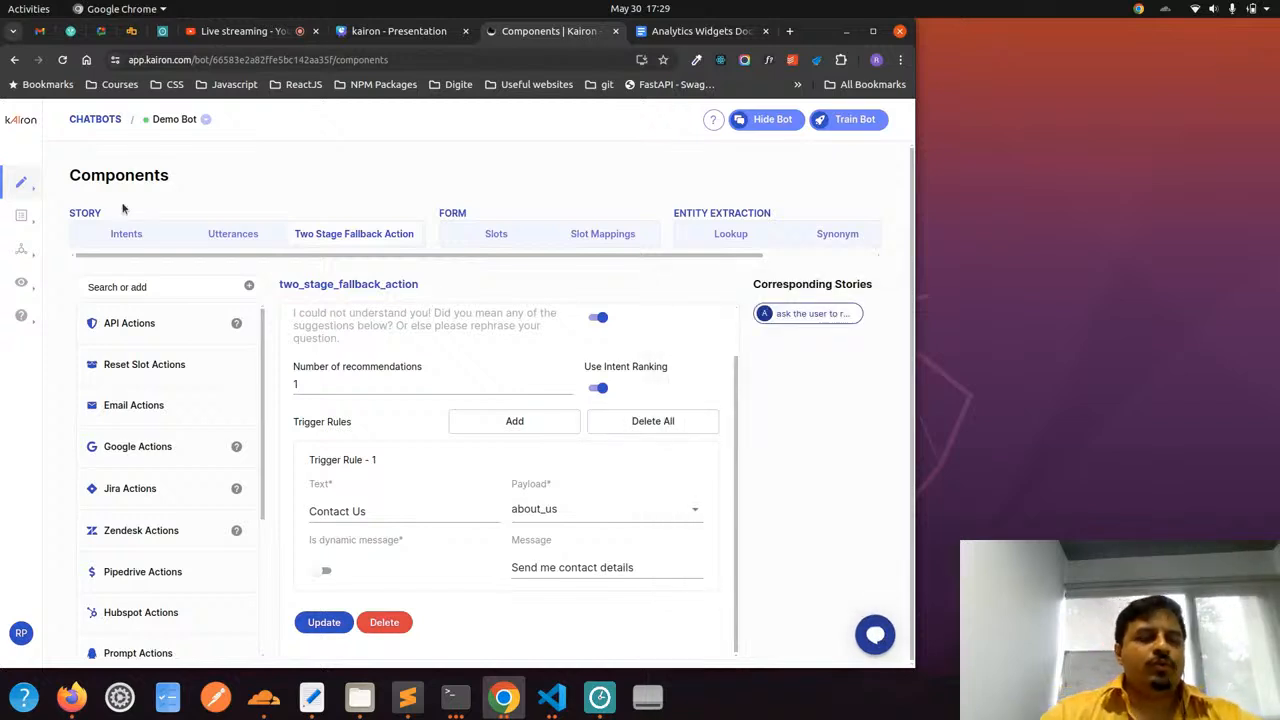
# Open the demo bot's Analytics dashboard and maximize the browser window
pyautogui.moveTo(21, 285)
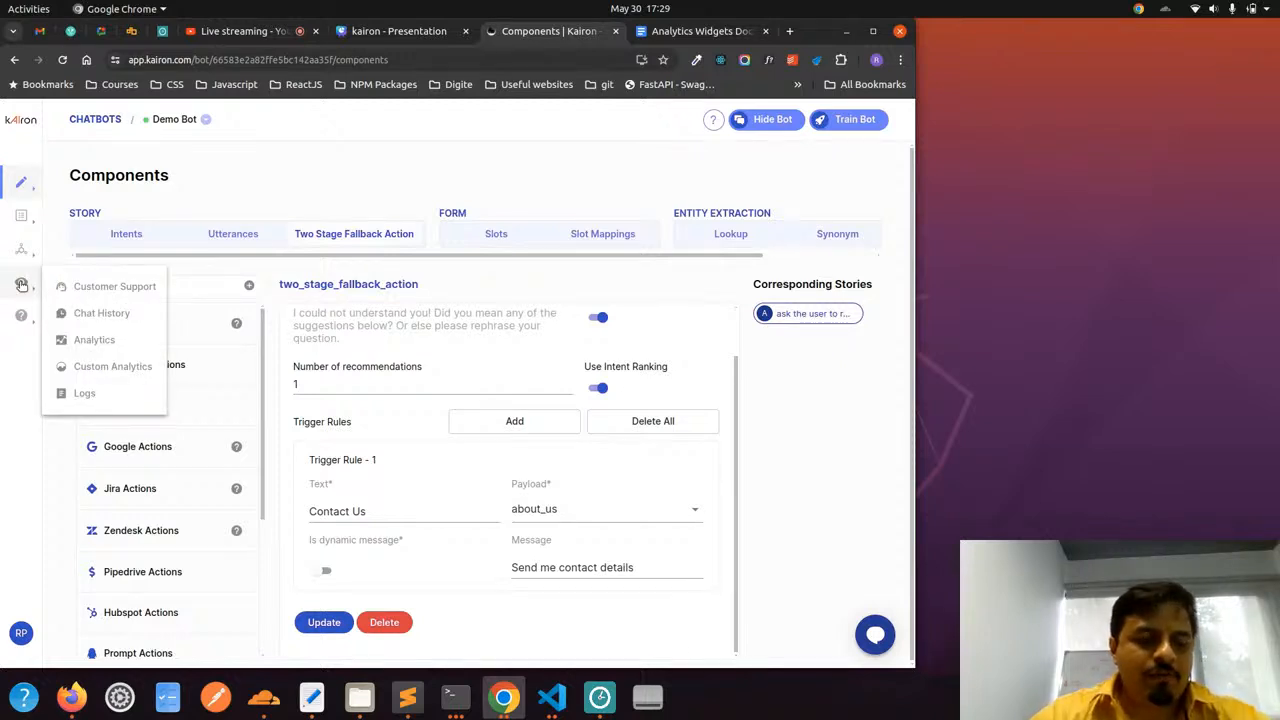
pyautogui.click(92, 340)
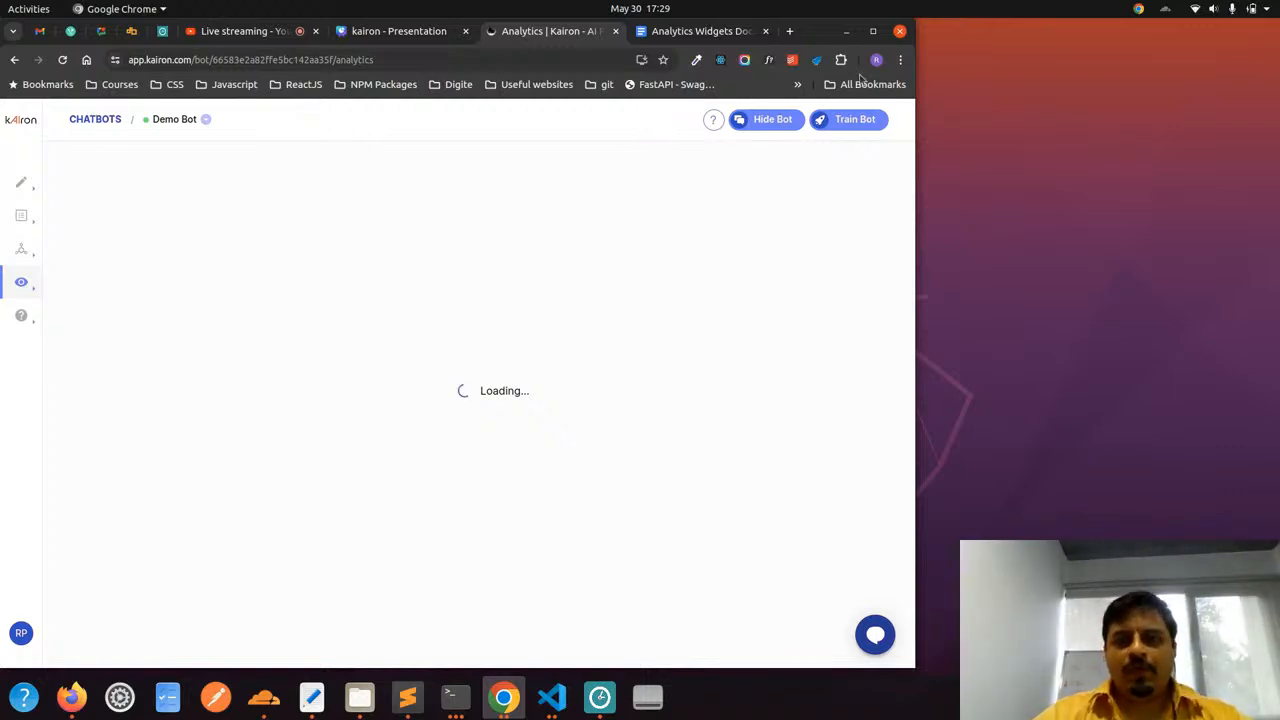
pyautogui.click(873, 31)
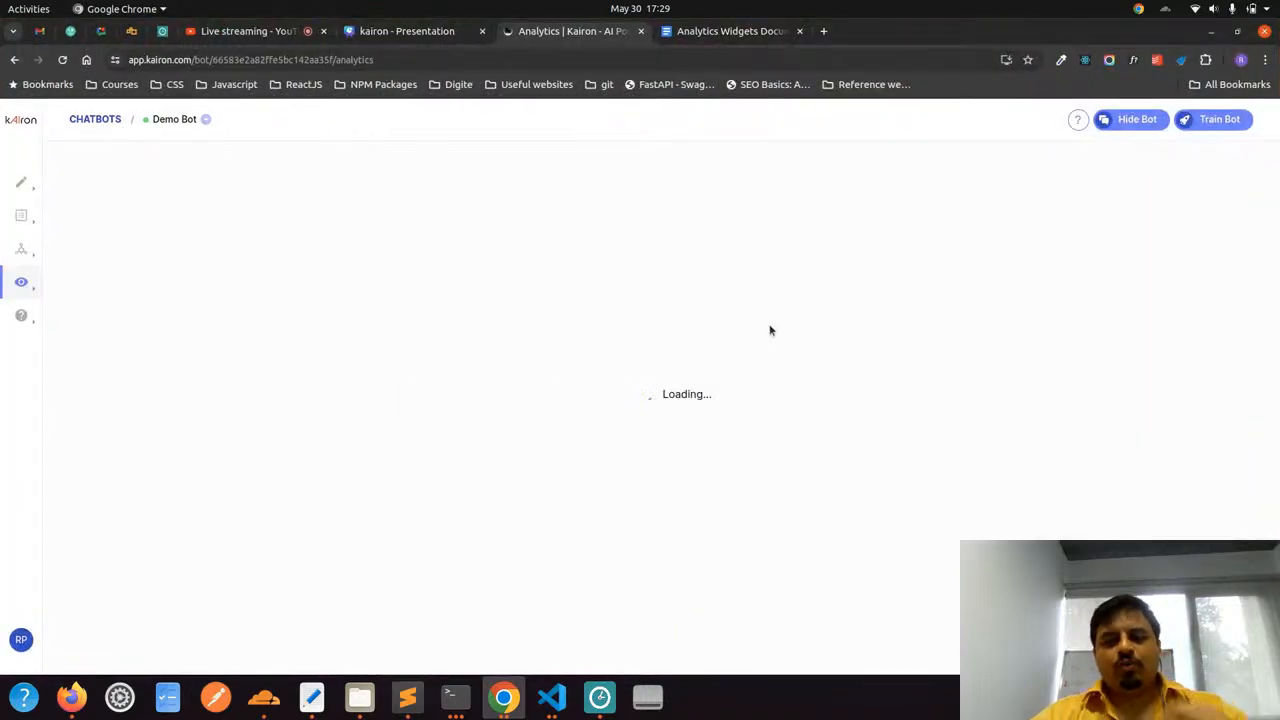
# Reload the Analytics page until its metrics load and dismiss the error notification
pyautogui.click(434, 60)
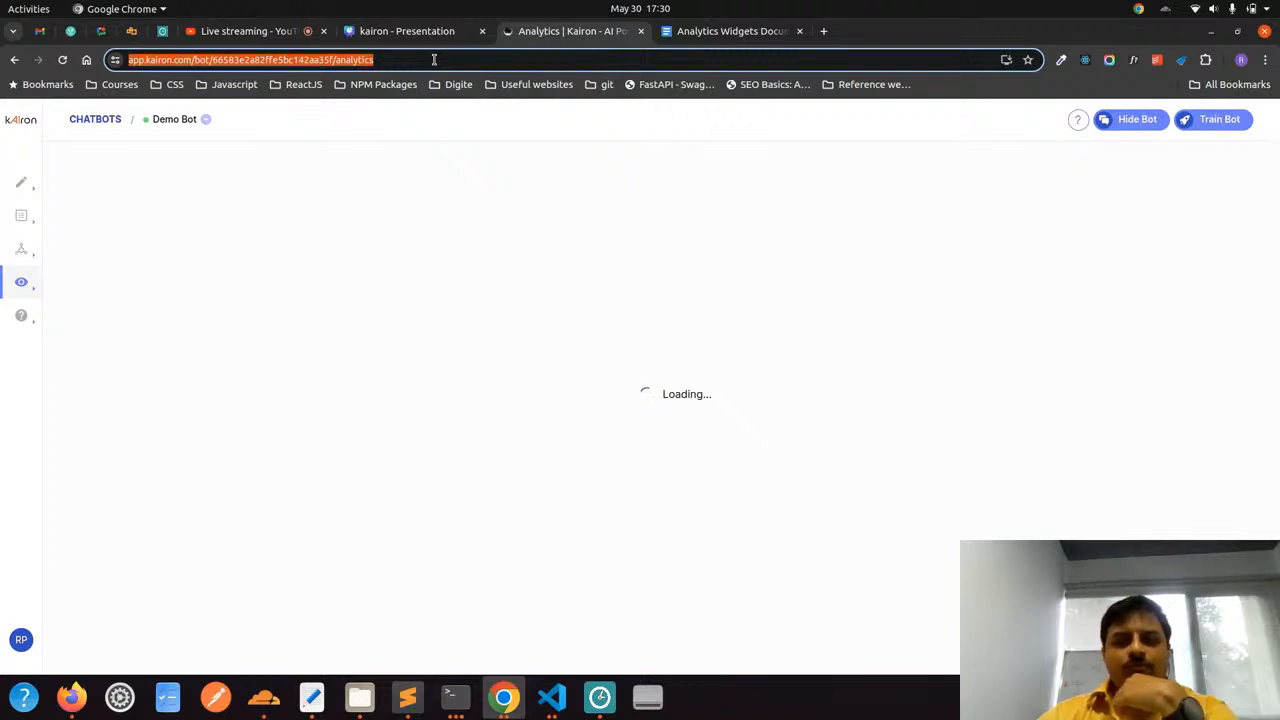
pyautogui.press('Return')
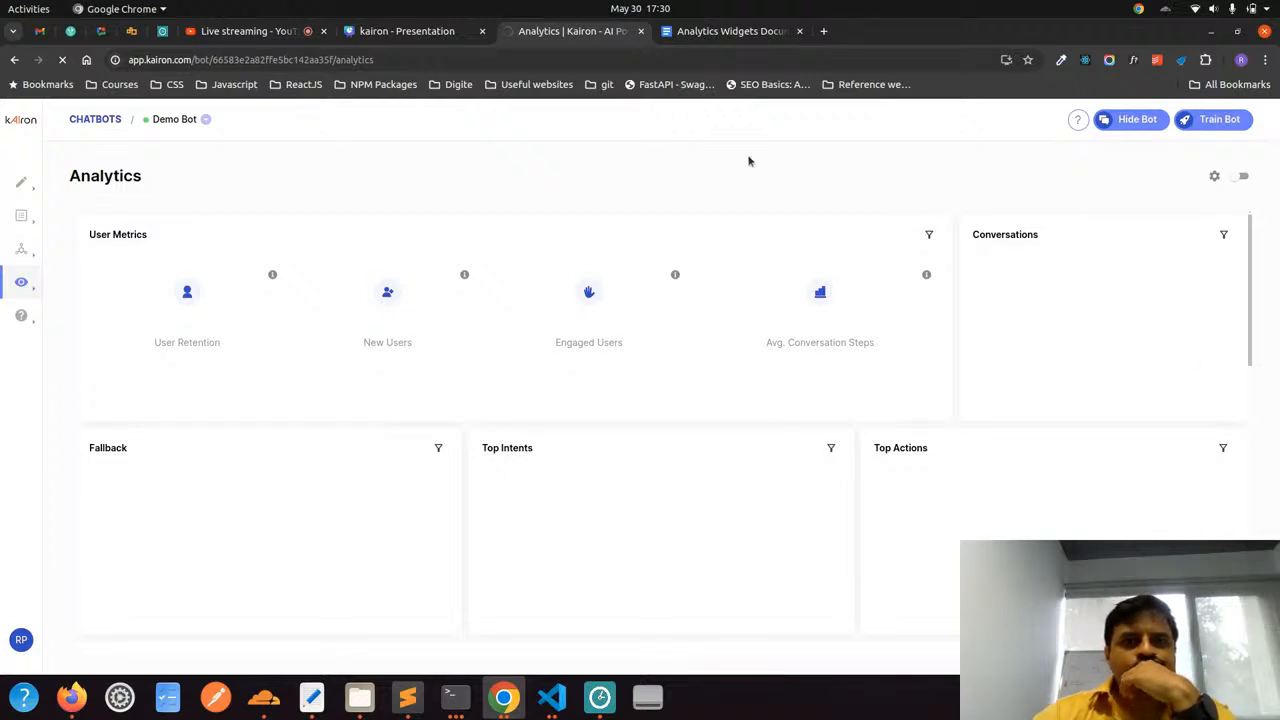
pyautogui.click(583, 60)
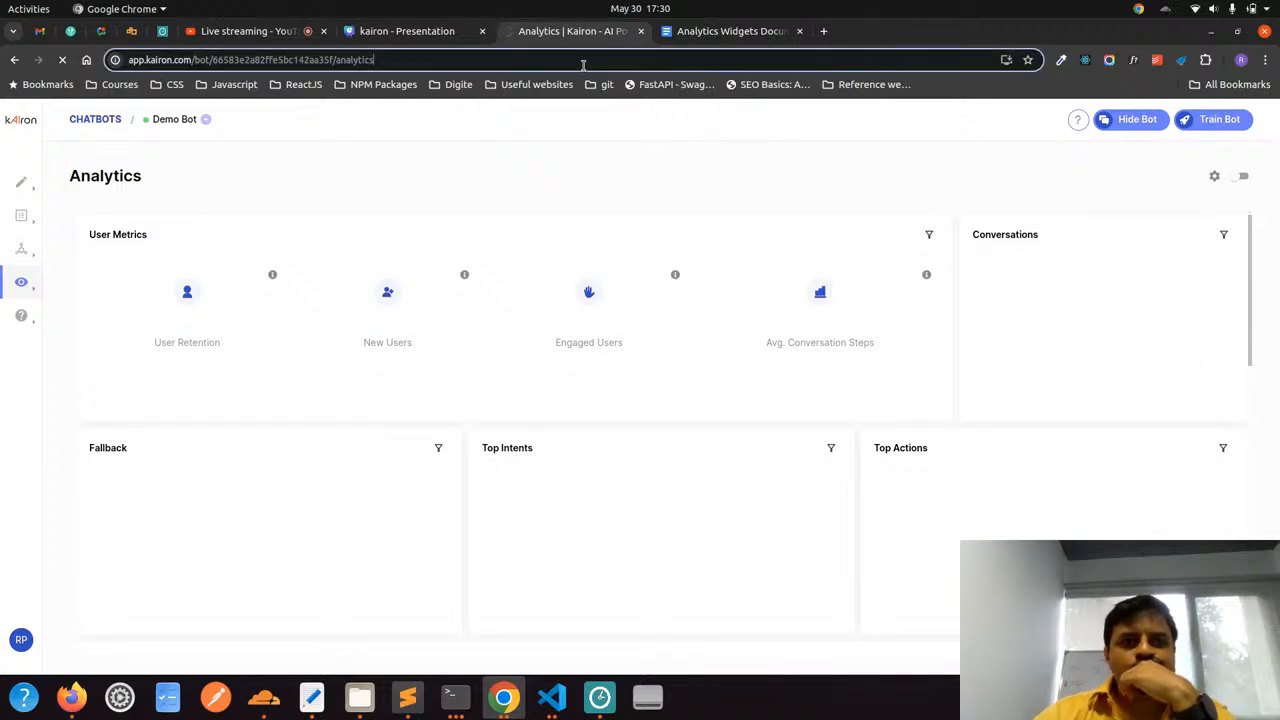
pyautogui.press('Return')
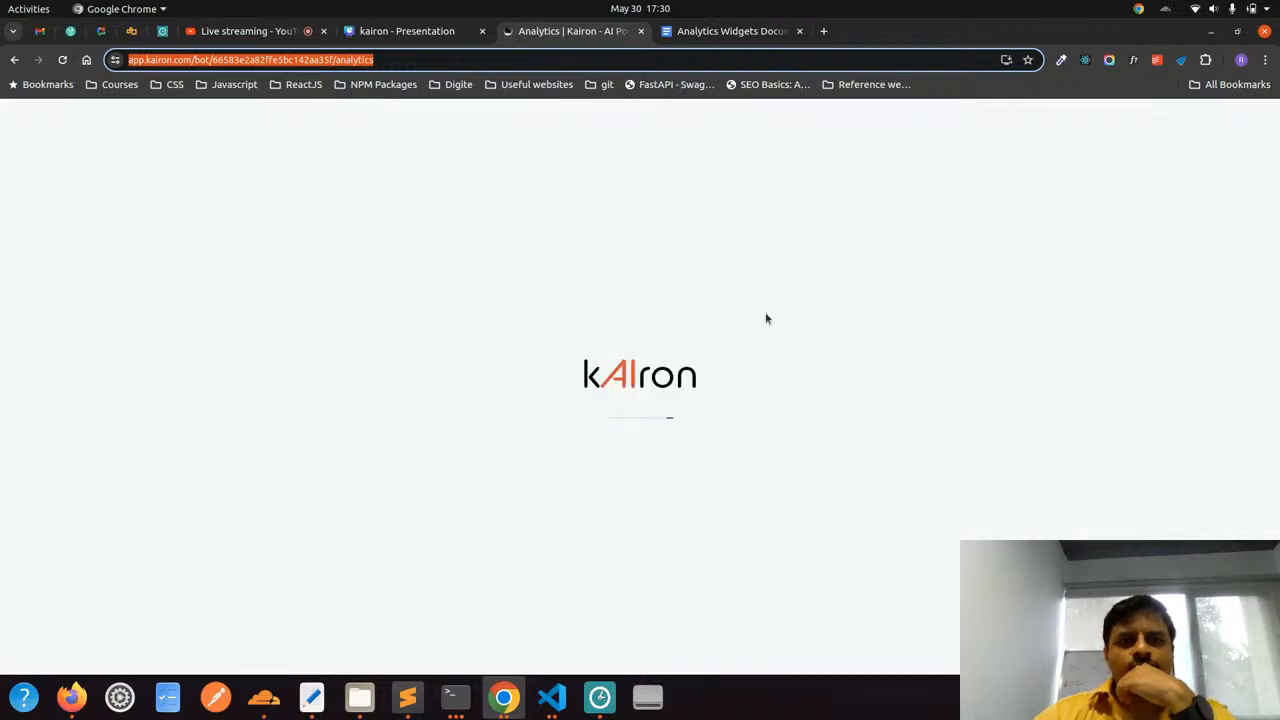
pyautogui.click(721, 299)
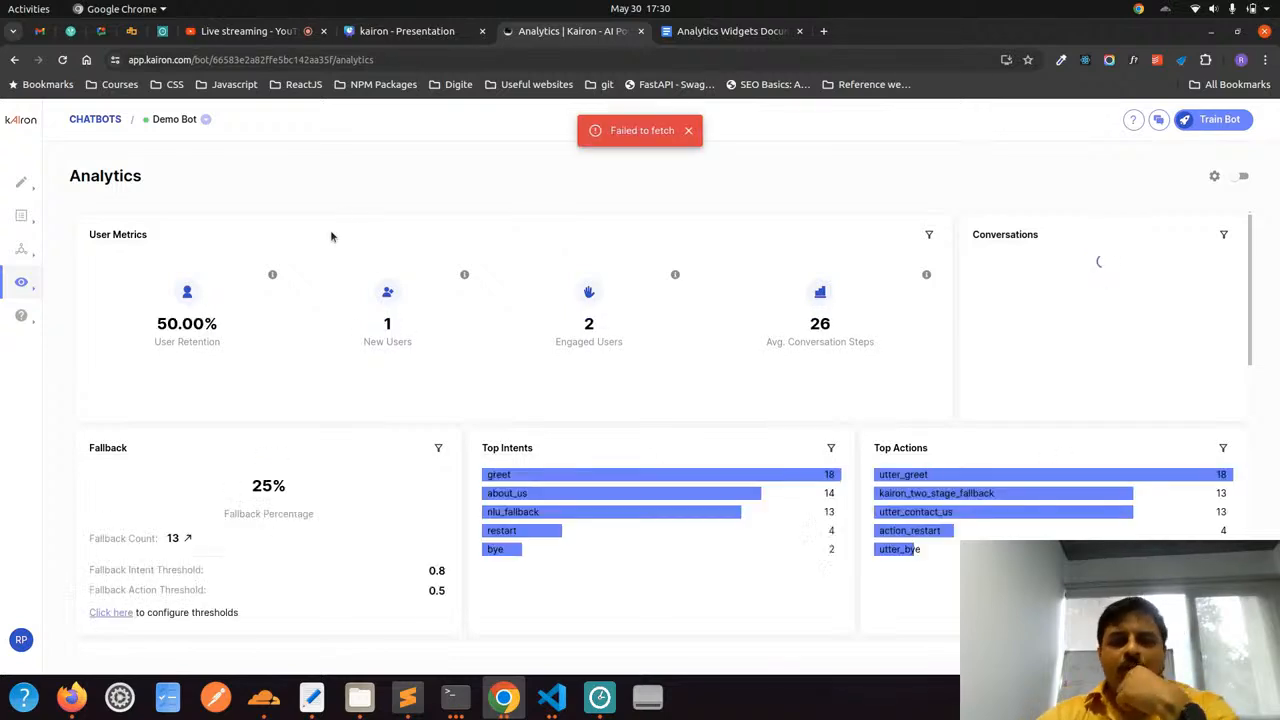
pyautogui.click(689, 132)
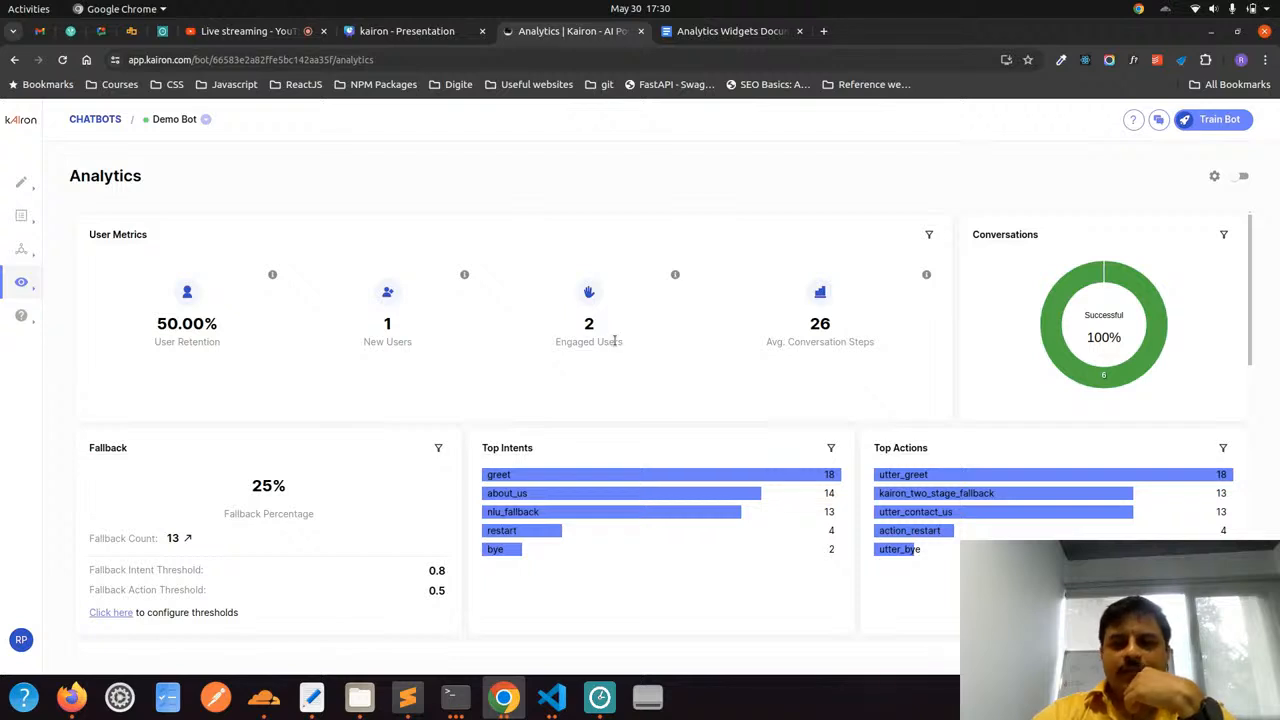
# Look through all the Analytics widgets down to Chat Feedback Metrics and return to the User Retention metric
pyautogui.scroll(-2, 614, 340)
pyautogui.scroll(1, 614, 340)
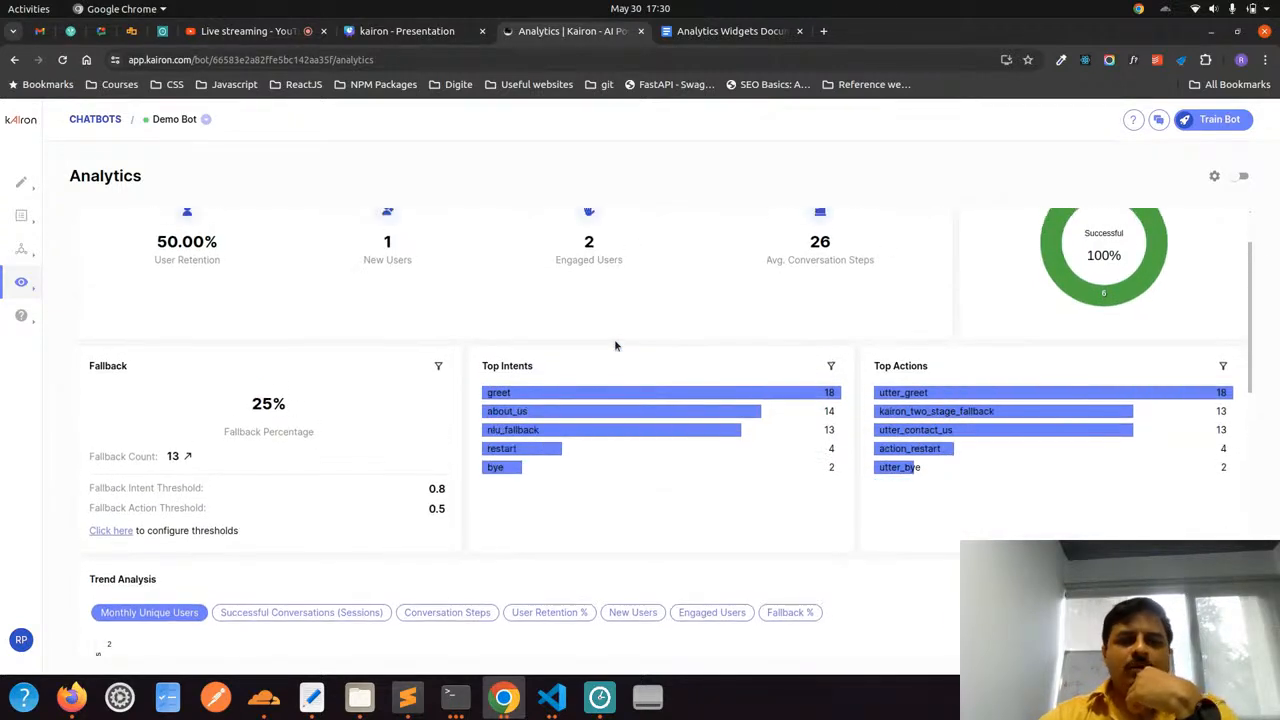
pyautogui.scroll(-4, 615, 345)
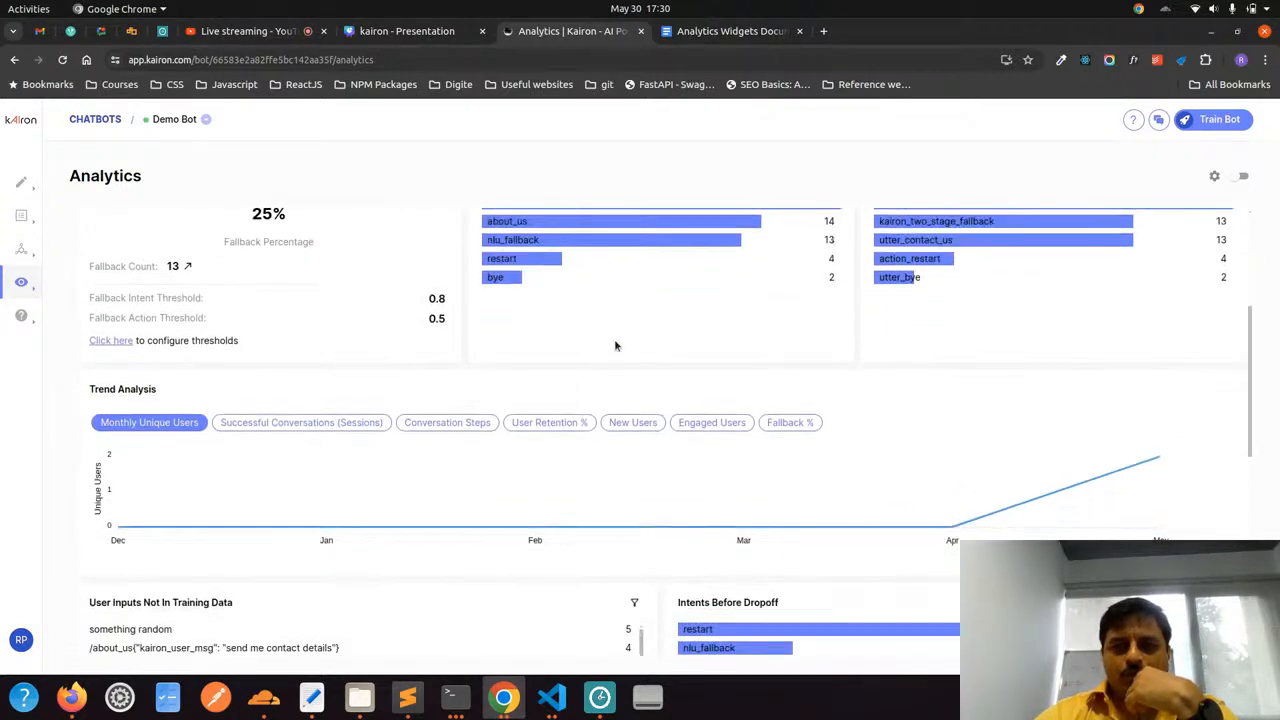
pyautogui.scroll(-10, 615, 345)
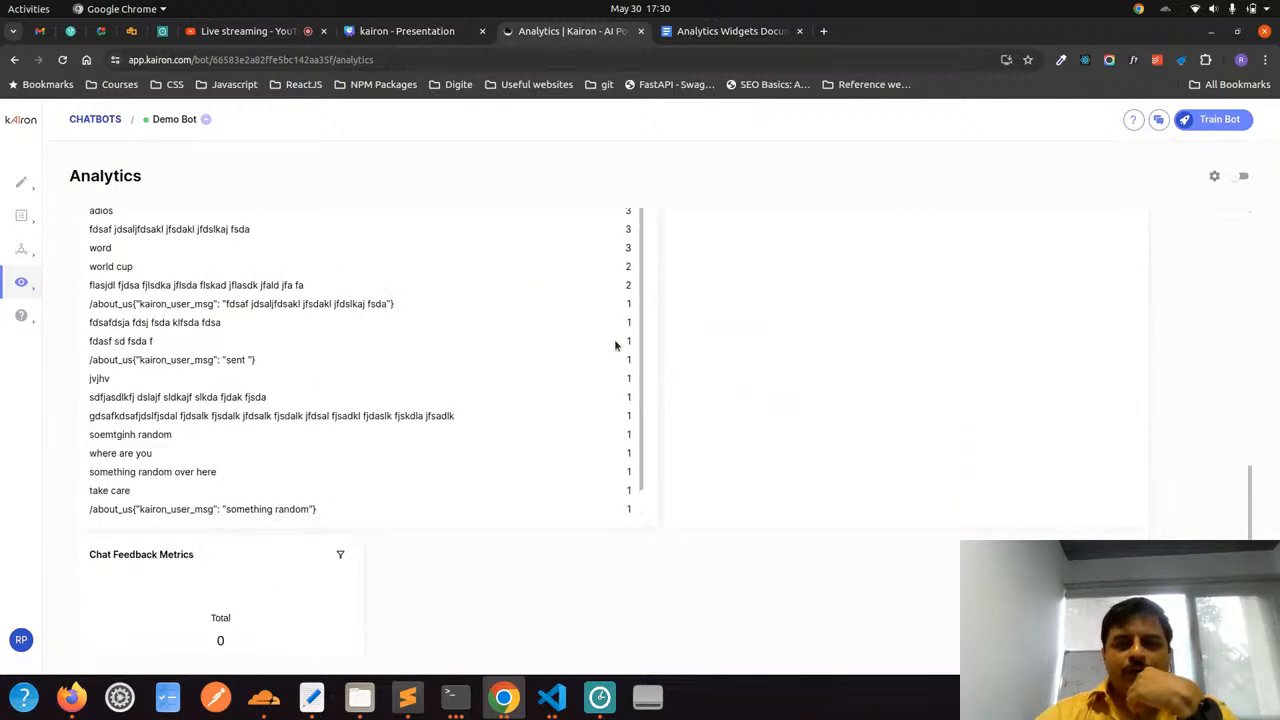
pyautogui.scroll(15, 615, 345)
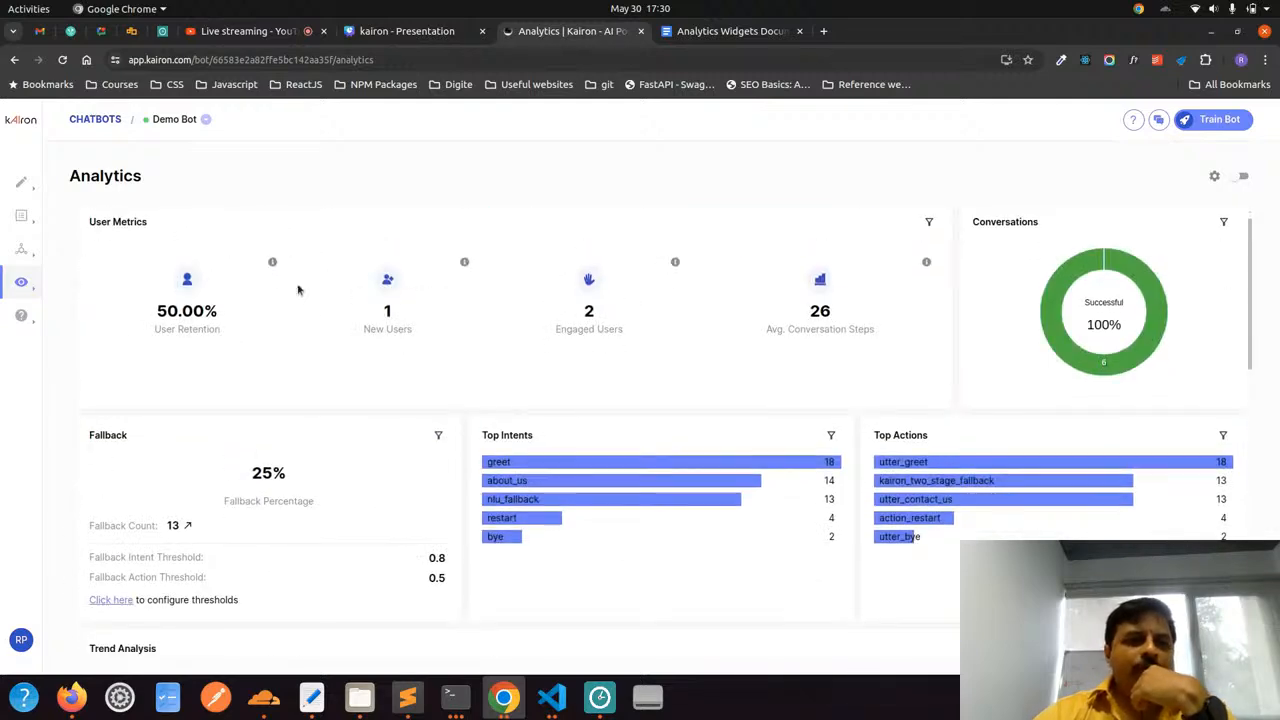
pyautogui.scroll(1, 147, 293)
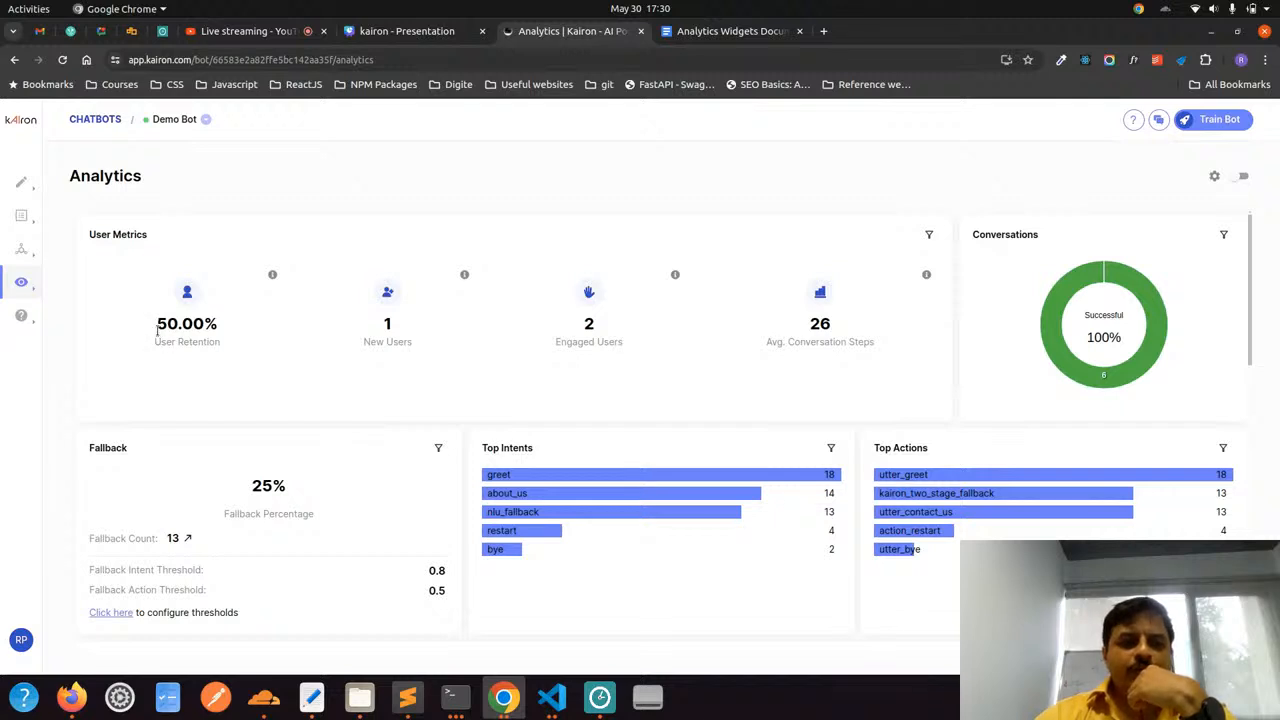
pyautogui.moveTo(215, 345); pyautogui.dragTo(158, 356)
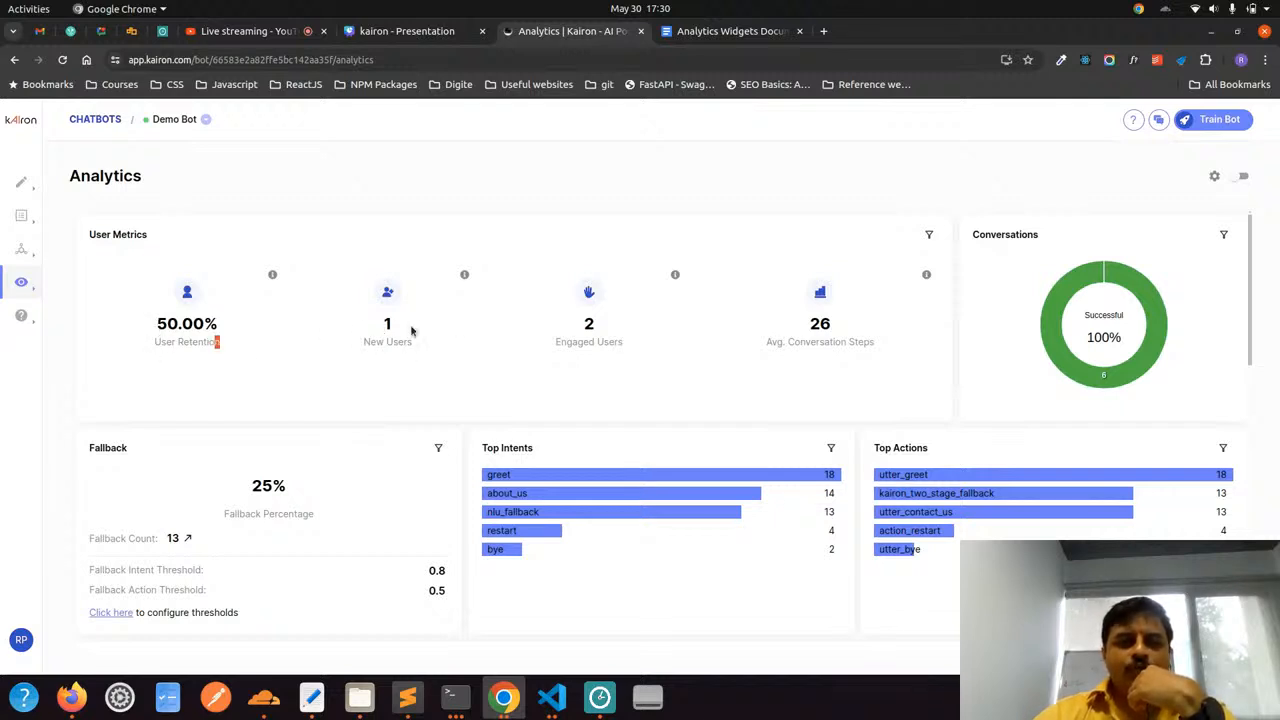
# Inspect the date range filters of the User Metrics and Conversations widgets without applying changes, and examine the Conversations chart
pyautogui.click(932, 234)
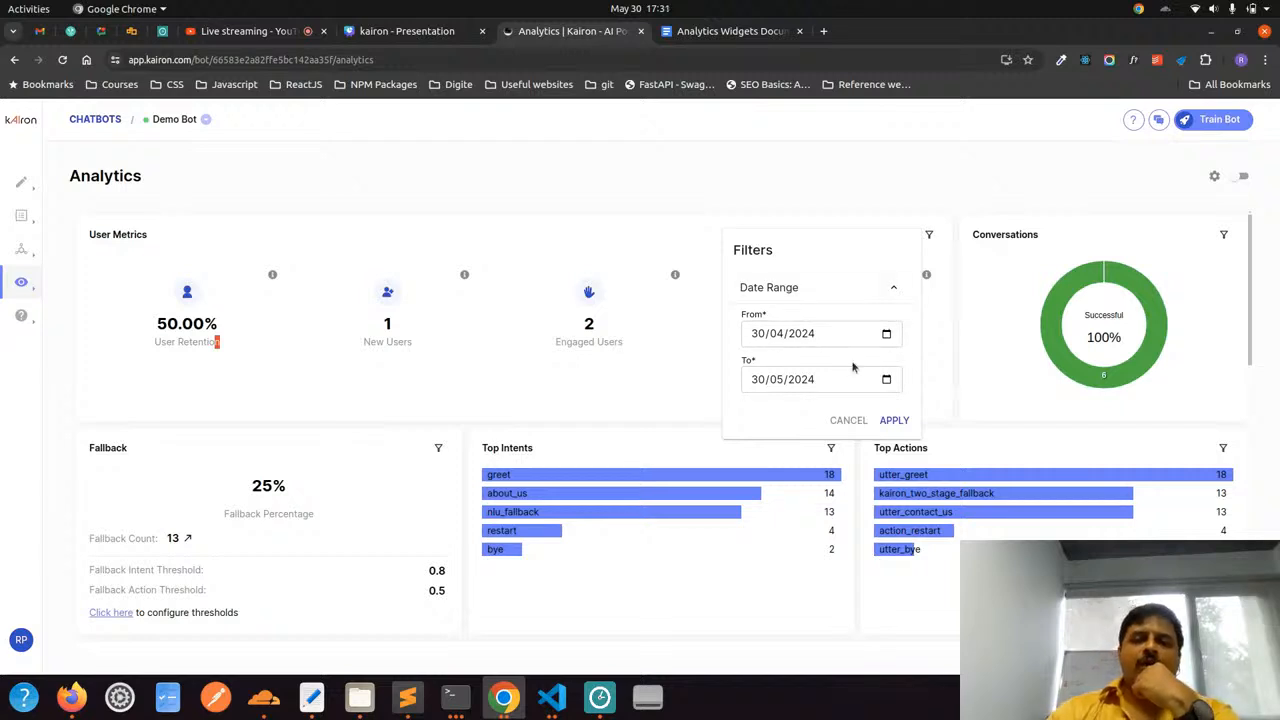
pyautogui.click(846, 422)
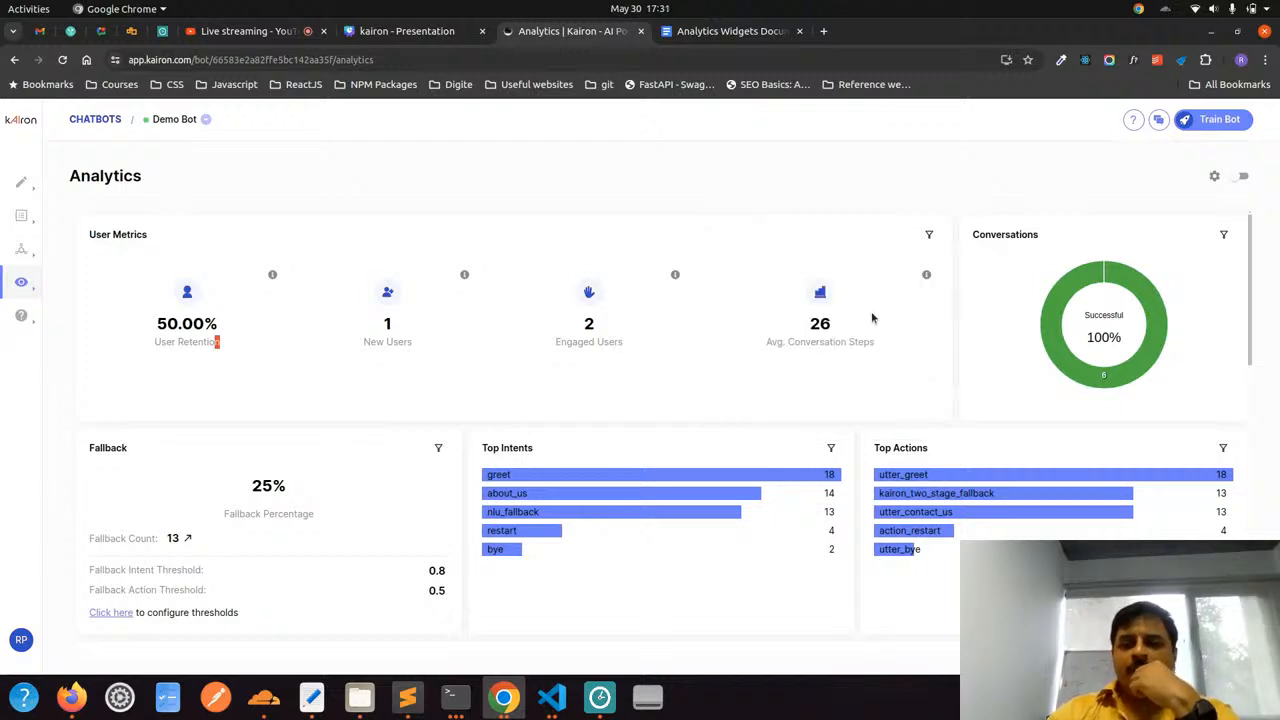
pyautogui.click(929, 235)
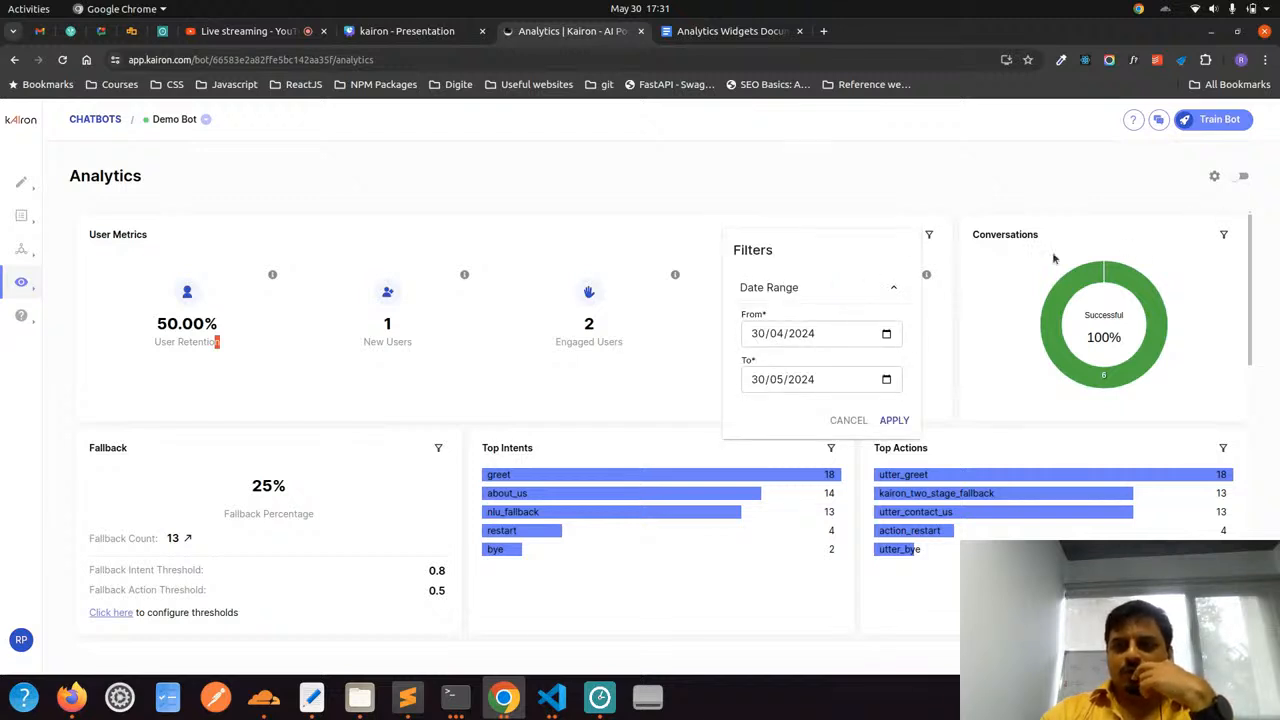
pyautogui.click(1228, 236)
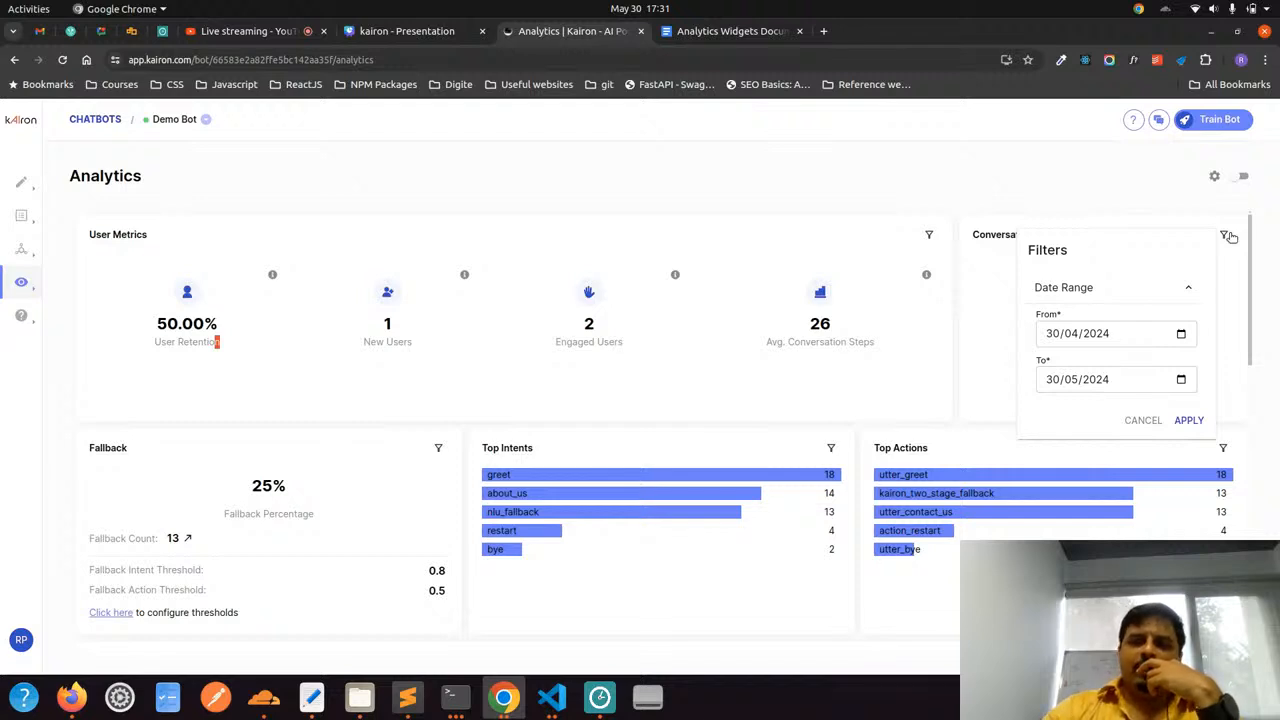
pyautogui.click(1038, 212)
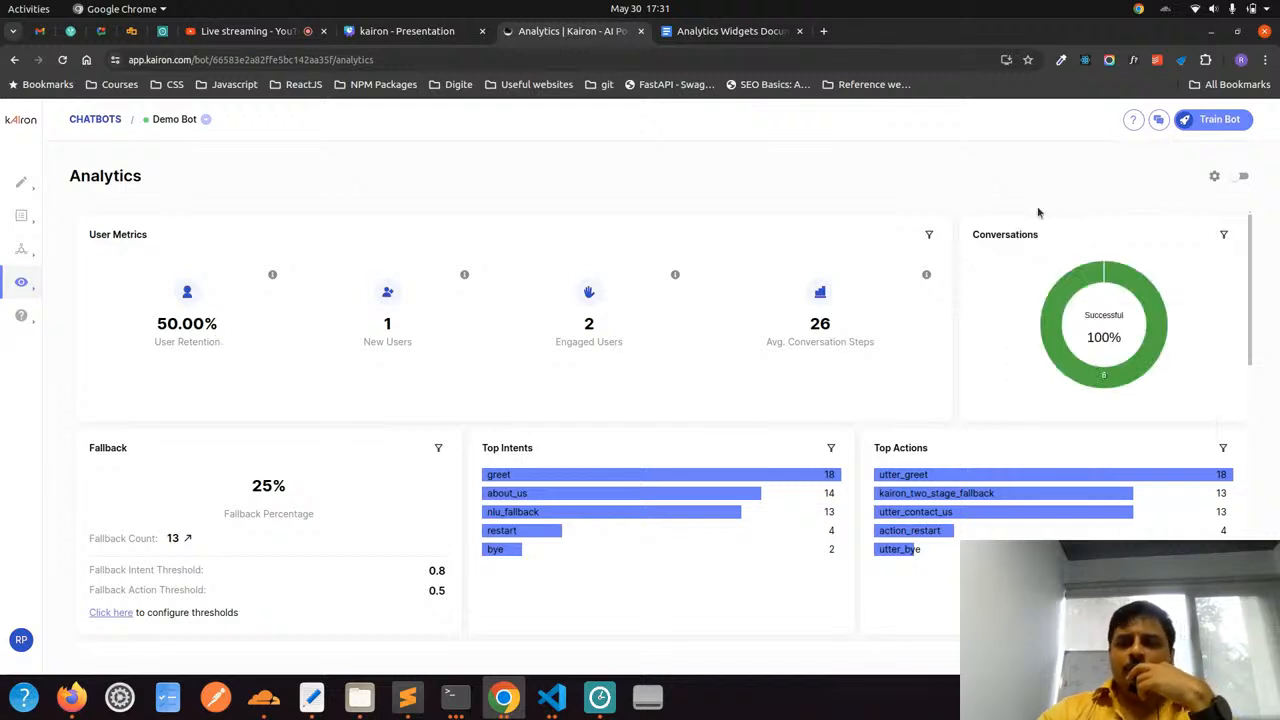
pyautogui.moveTo(1072, 292)
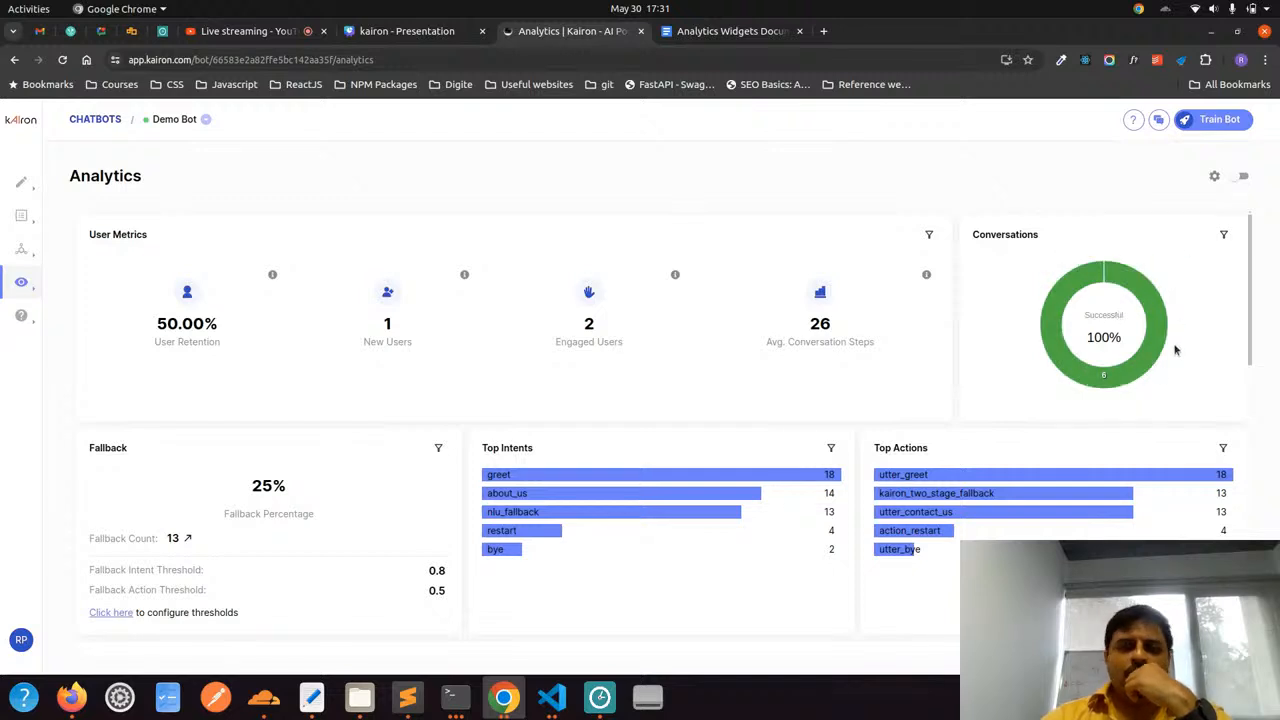
# Review the Top Intents, Top Actions and Trend Analysis widgets, including the greet intent, and return to User Metrics
pyautogui.scroll(-2, 656, 428)
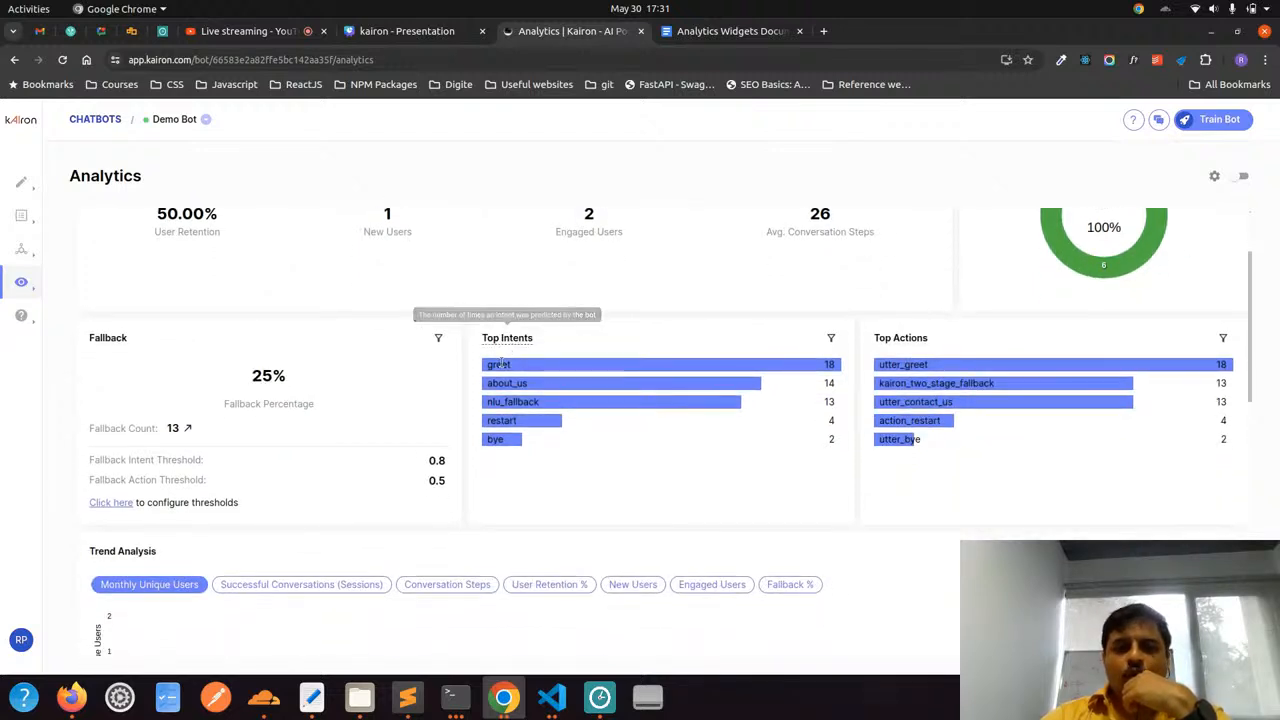
pyautogui.moveTo(513, 367); pyautogui.dragTo(487, 366)
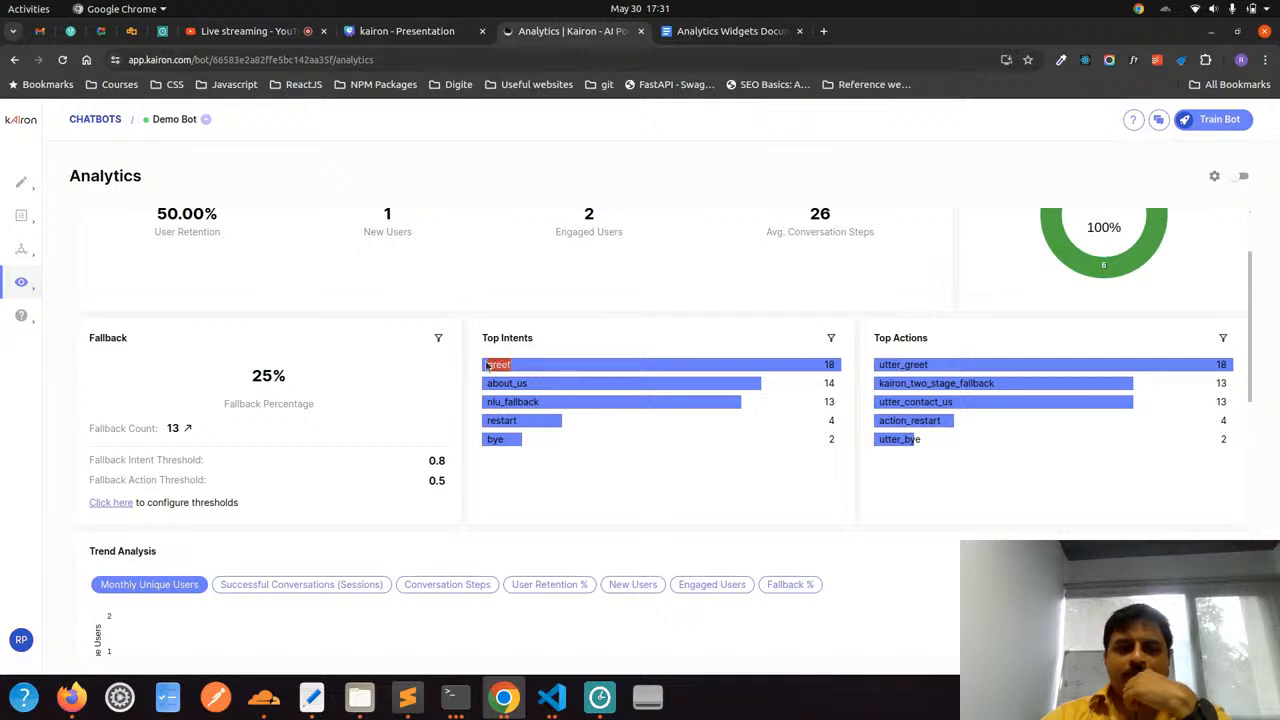
pyautogui.scroll(-3, 999, 430)
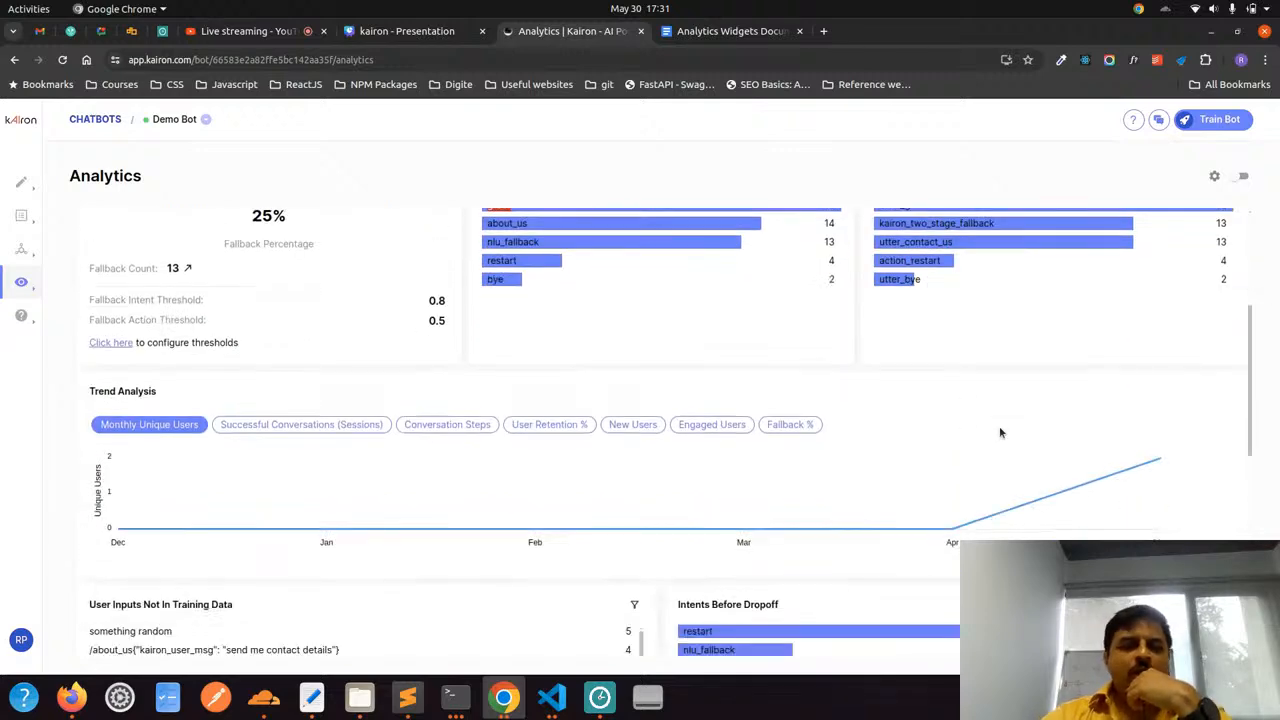
pyautogui.scroll(-8, 999, 426)
pyautogui.scroll(10, 999, 428)
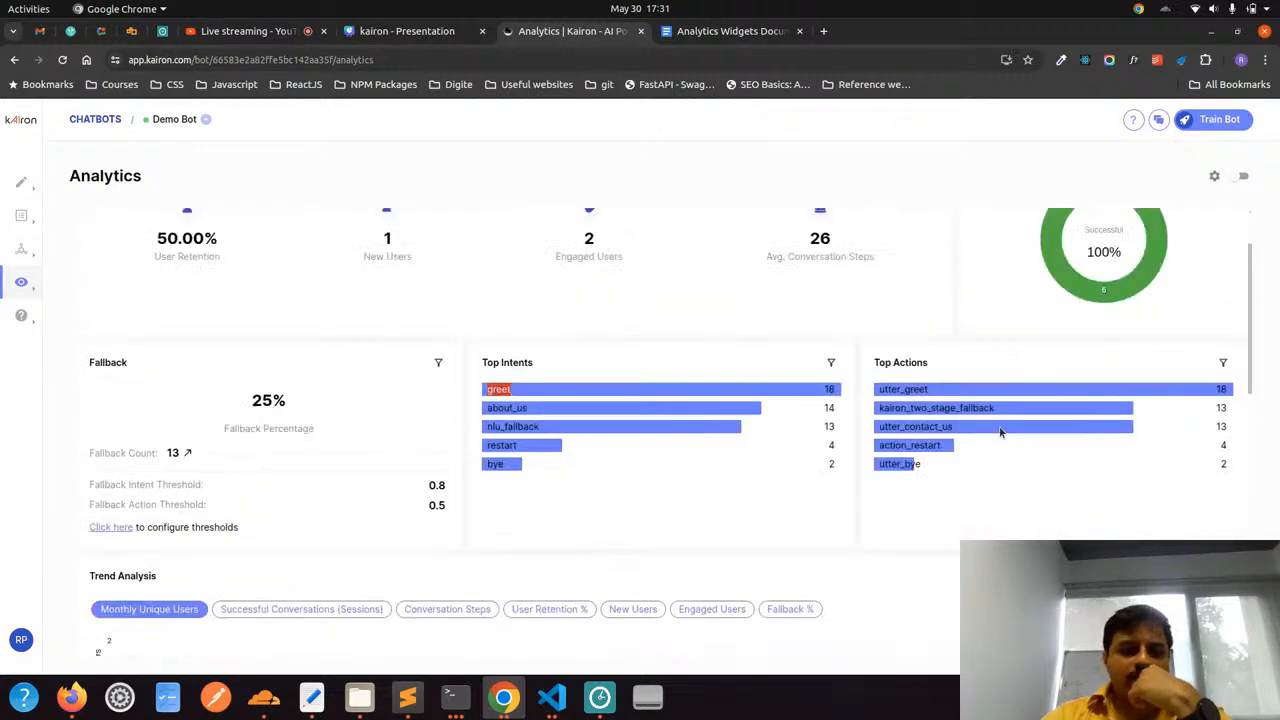
pyautogui.scroll(-10, 999, 426)
pyautogui.scroll(15, 888, 507)
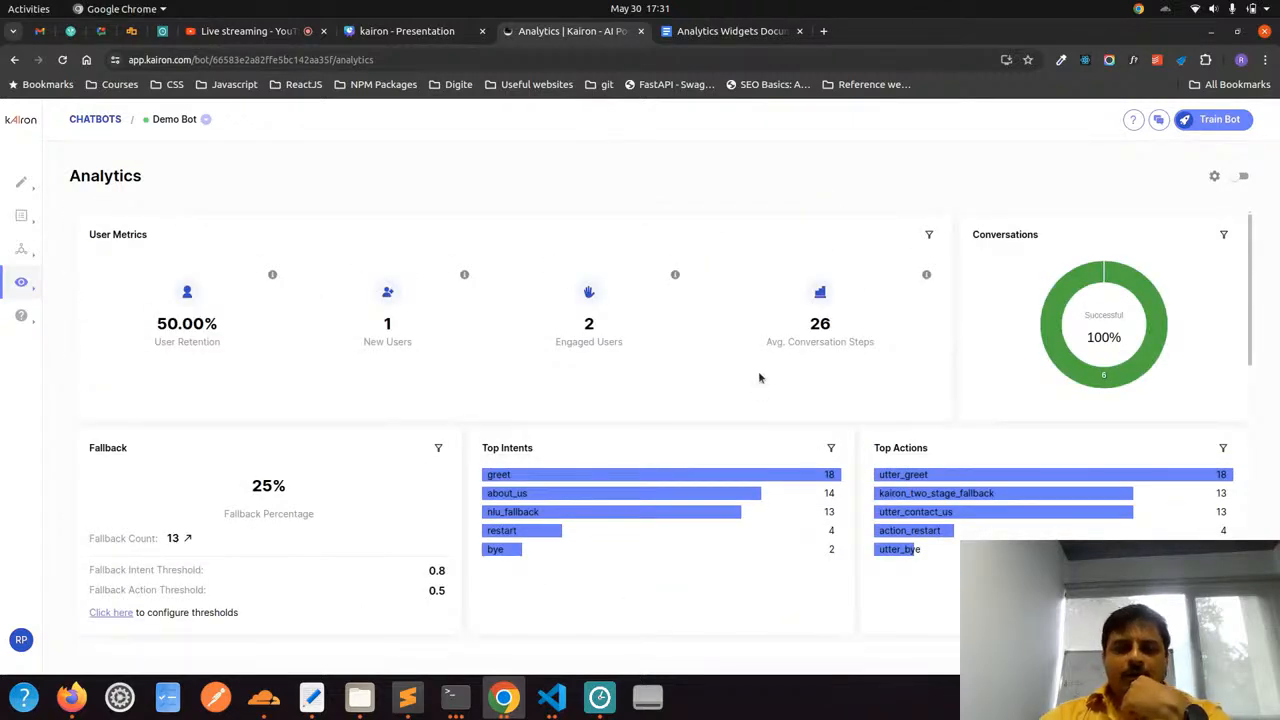
# Open the demo bot's Custom Analytics dashboard
pyautogui.moveTo(46, 285)
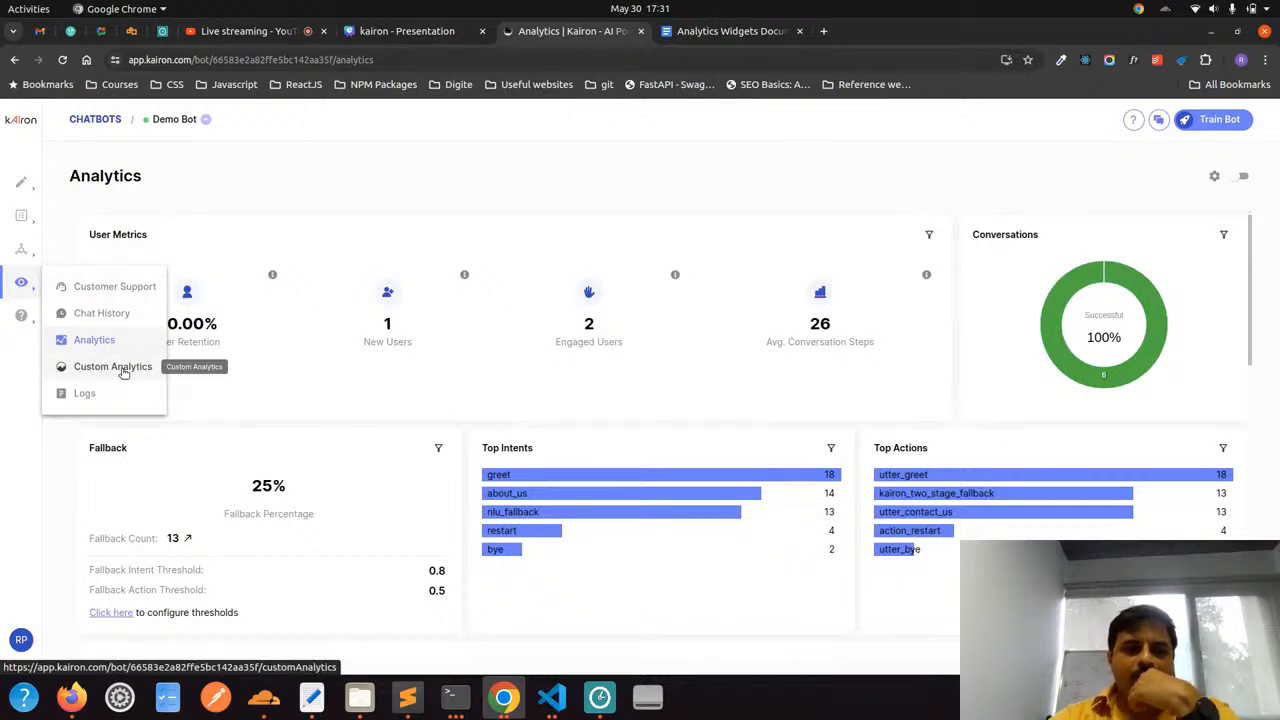
pyautogui.click(112, 367)
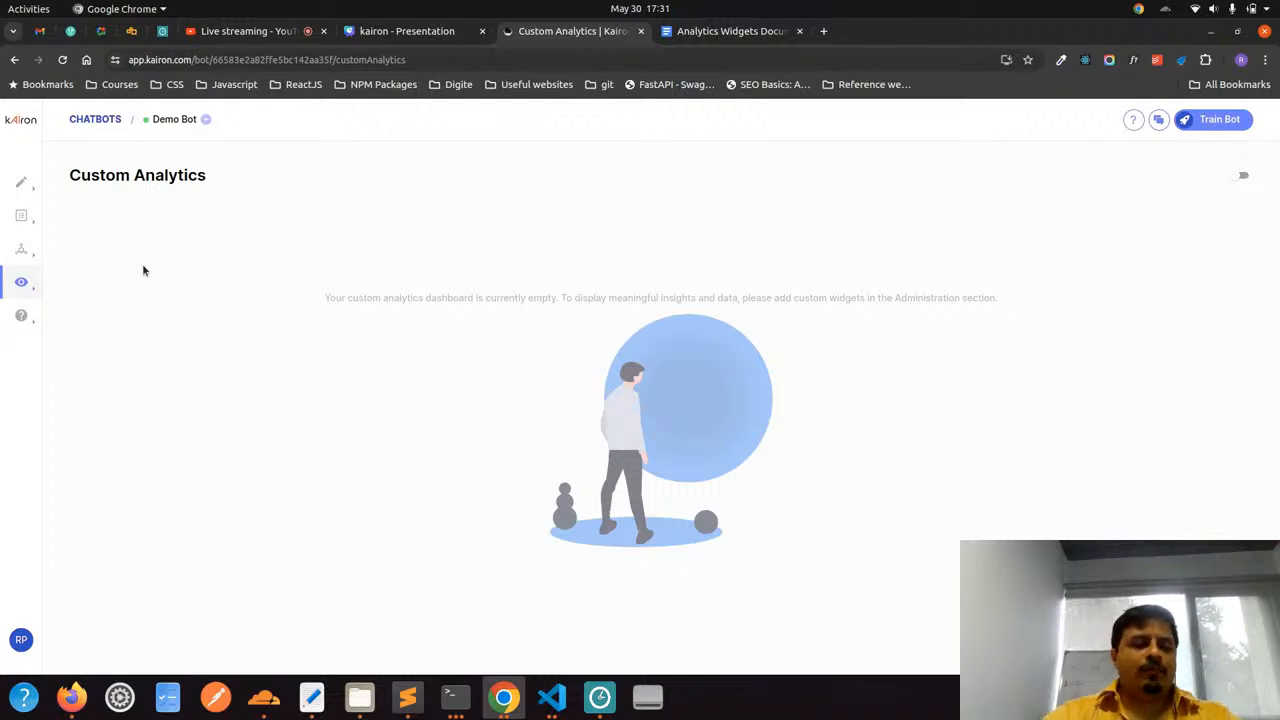
pyautogui.click(21, 249)
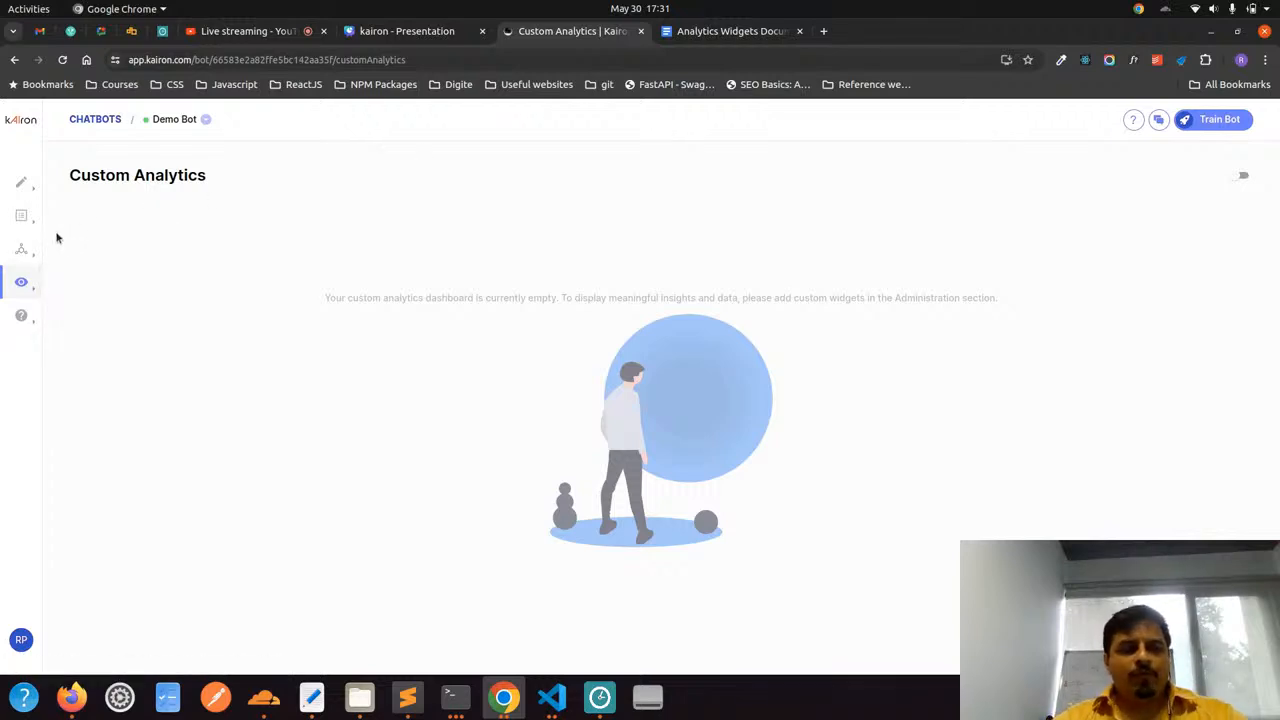
# Open the Custom Analytics management settings under Administration and review the list of current widgets
pyautogui.moveTo(25, 248)
pyautogui.click(125, 362)
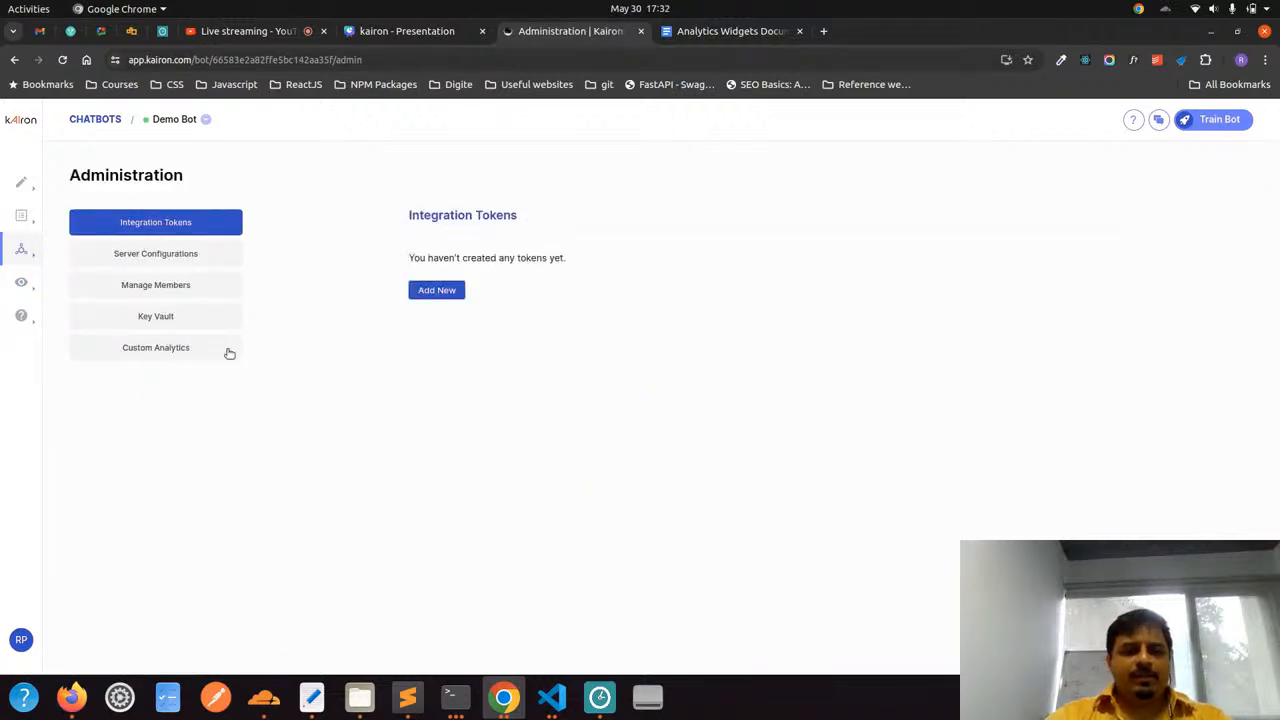
pyautogui.click(188, 350)
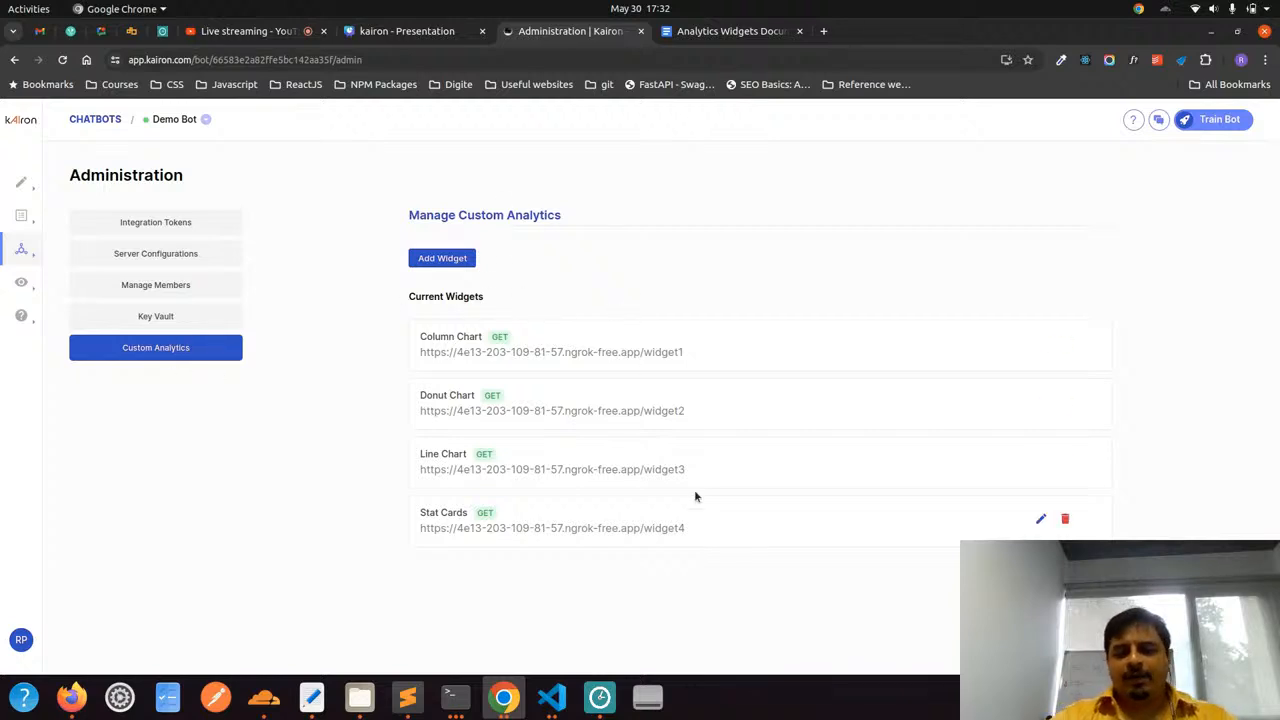
pyautogui.moveTo(694, 494); pyautogui.dragTo(520, 318)
pyautogui.click(551, 279)
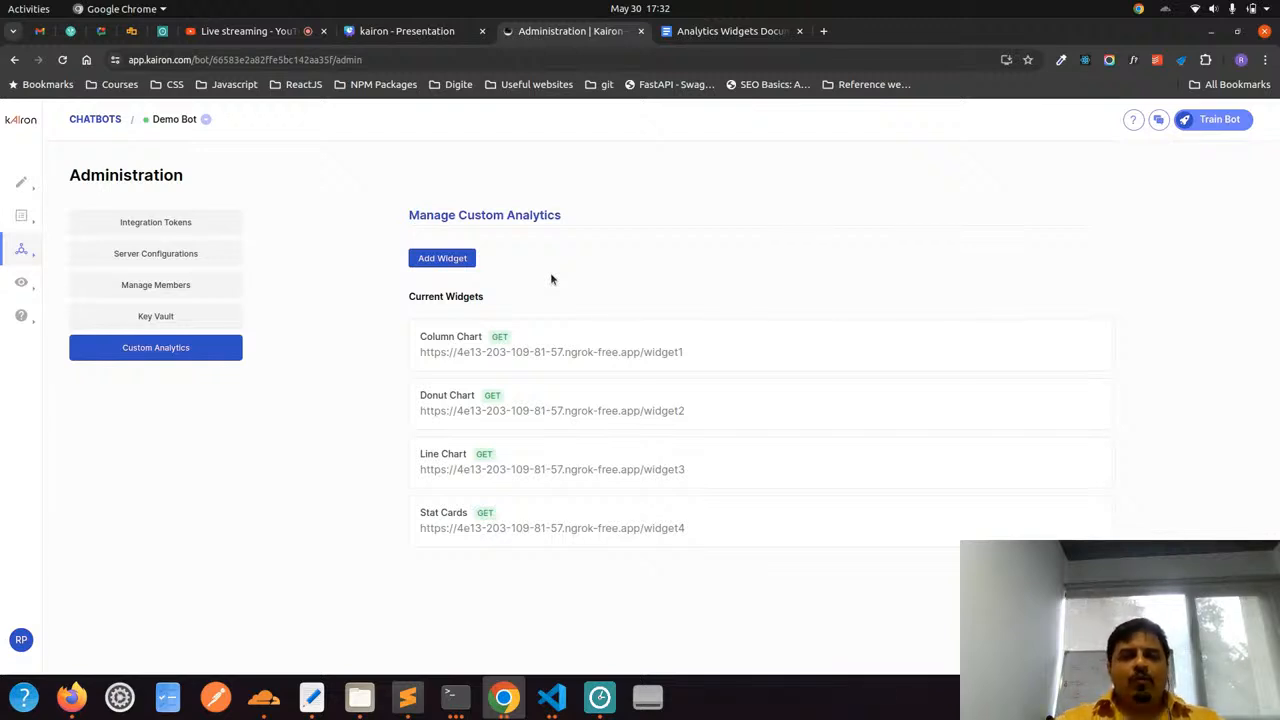
# Switch to the Analytics Widgets Documentation in Google Docs and review the column, donut, heatmap and multiple line chart sections
pyautogui.click(733, 33)
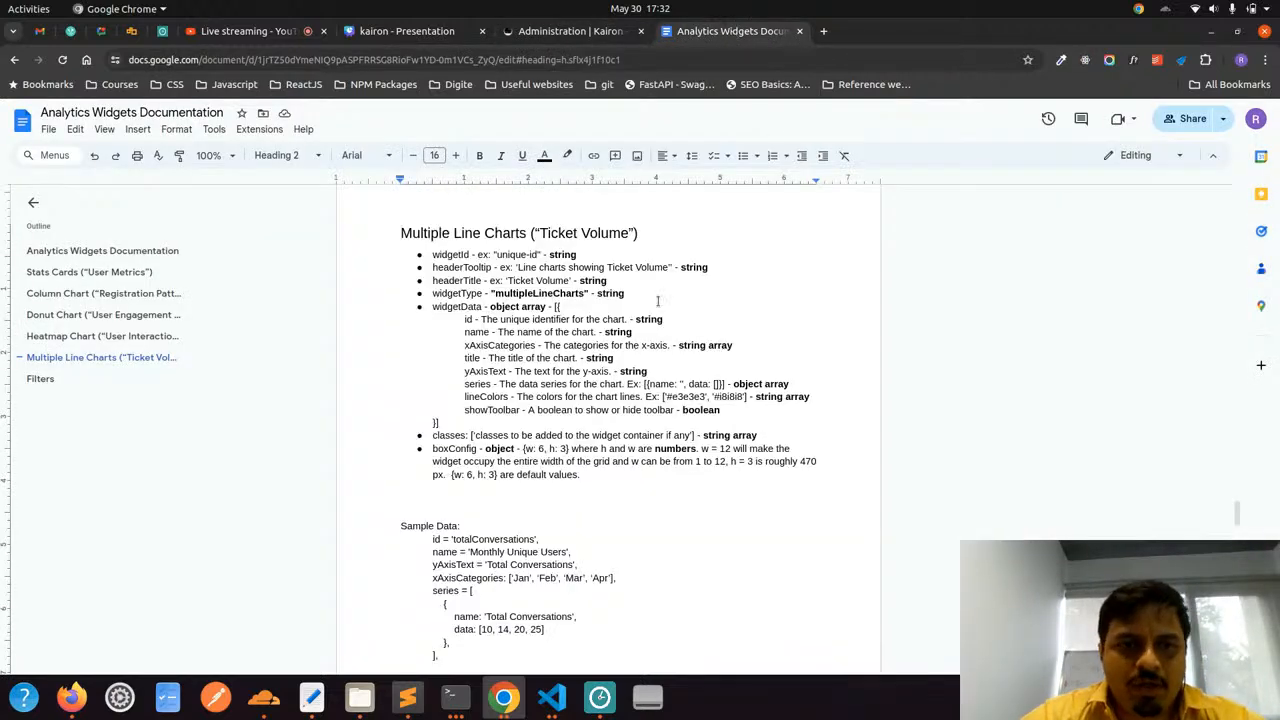
pyautogui.scroll(15, 658, 301)
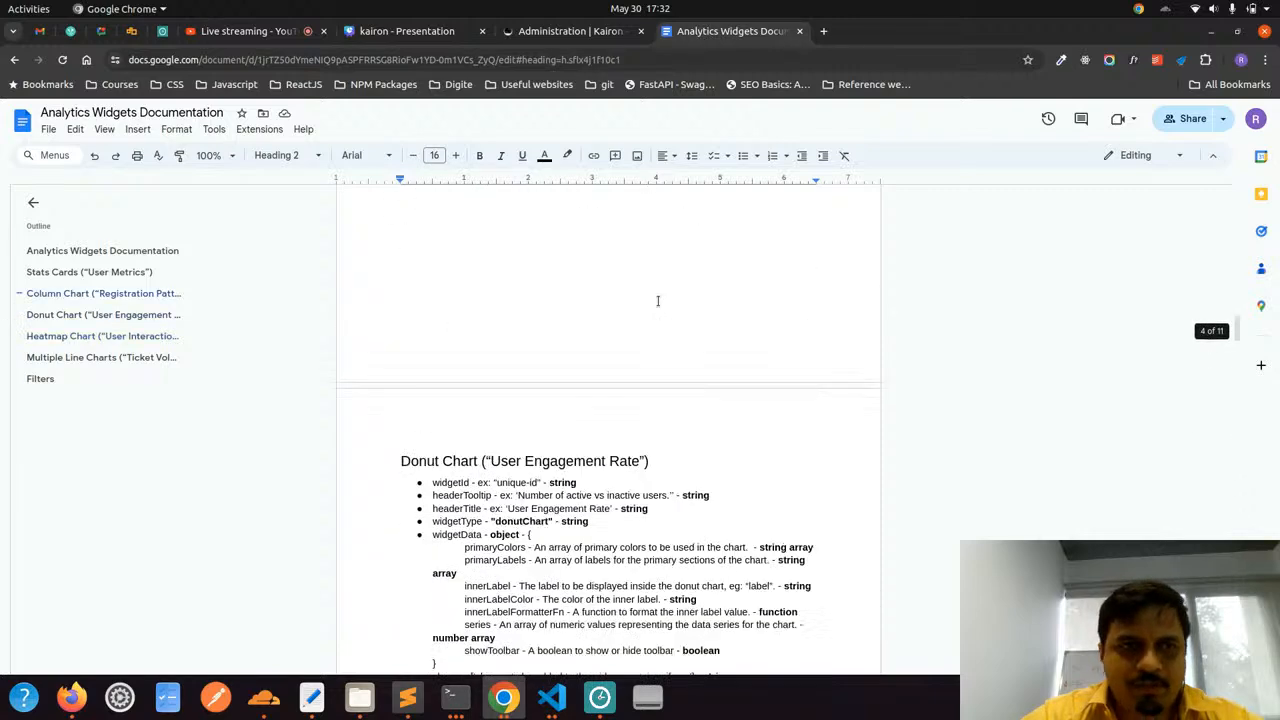
pyautogui.scroll(15, 658, 301)
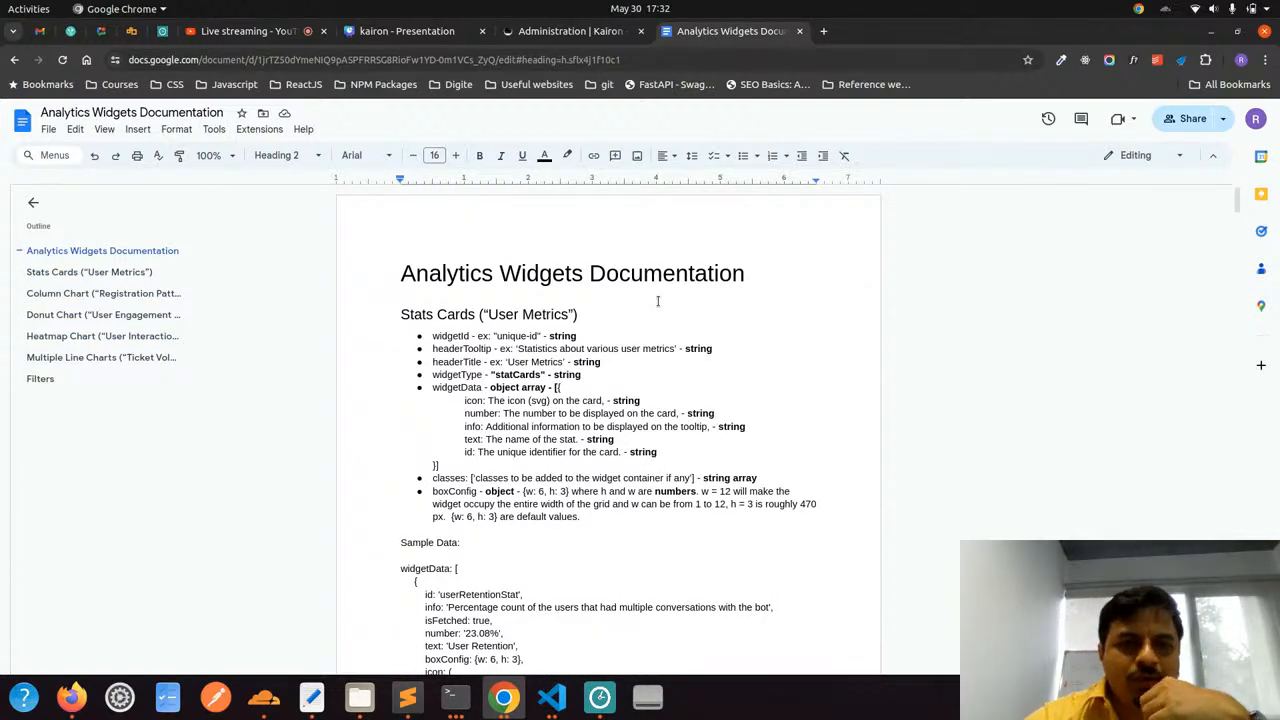
pyautogui.click(73, 294)
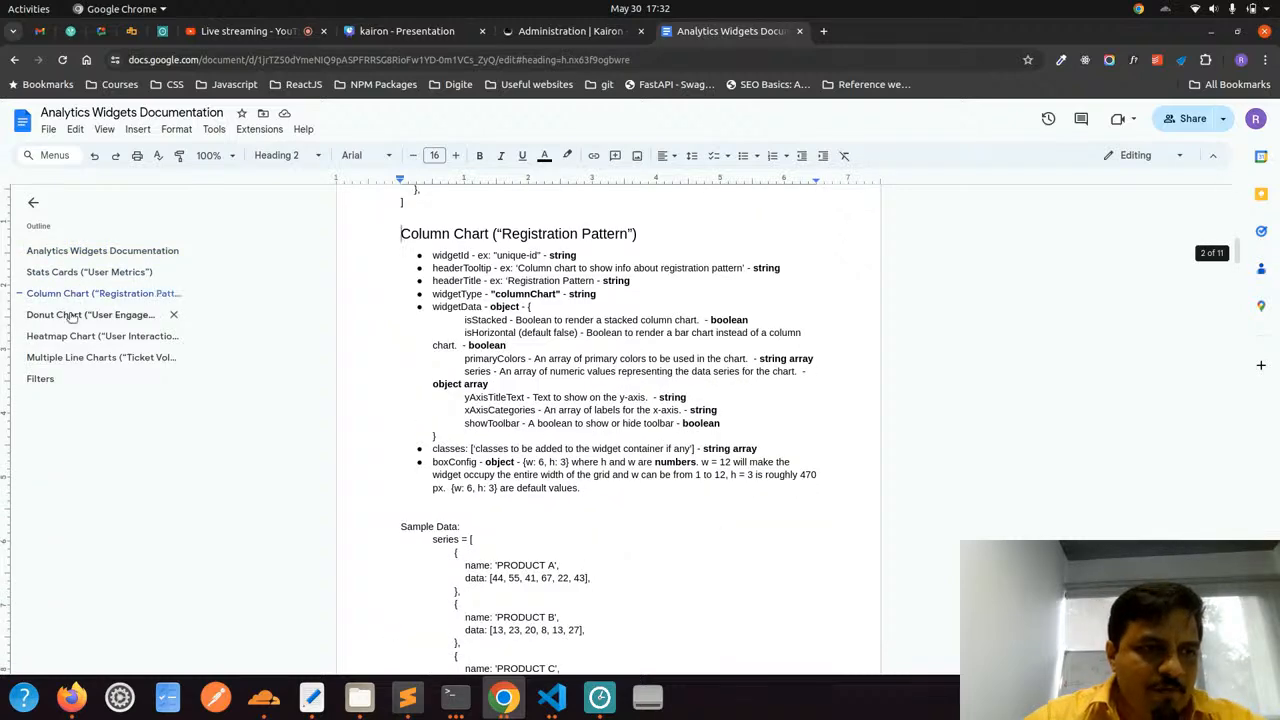
pyautogui.click(73, 315)
pyautogui.click(73, 336)
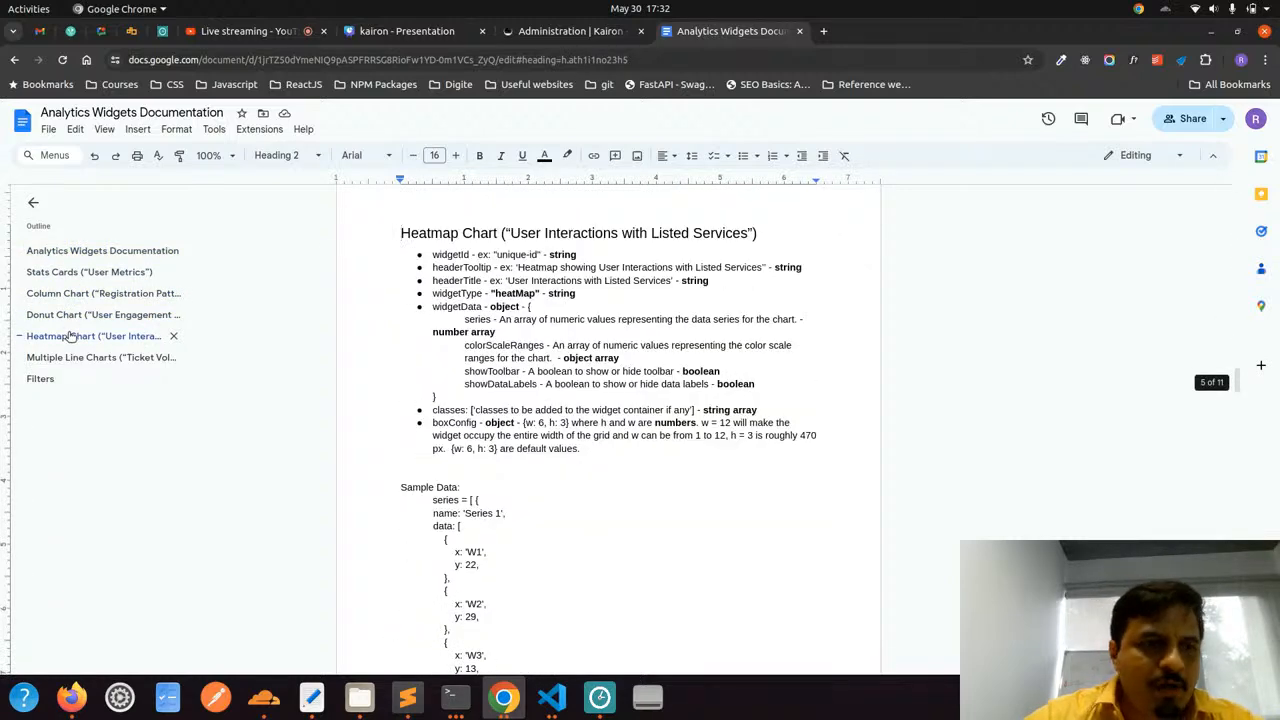
pyautogui.click(63, 360)
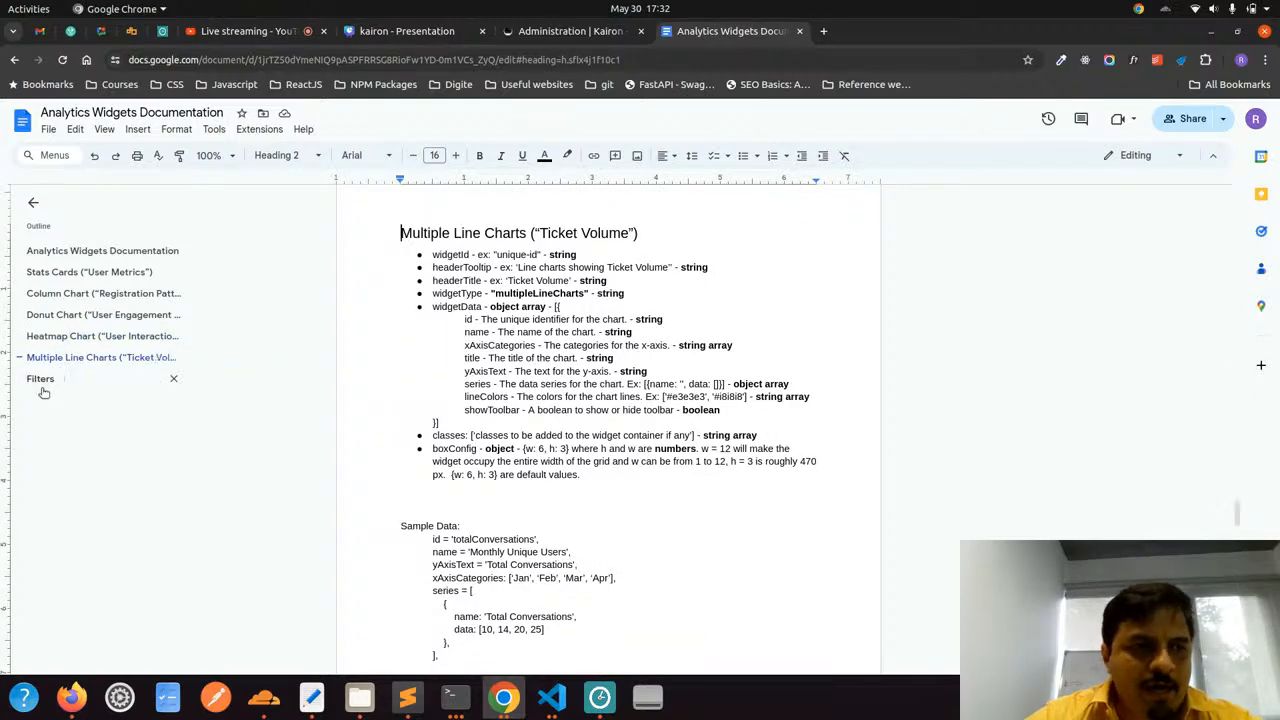
# Examine the date range and categorical filter definitions in the documentation's Filters section, and return to the Stats Cards section
pyautogui.click(40, 380)
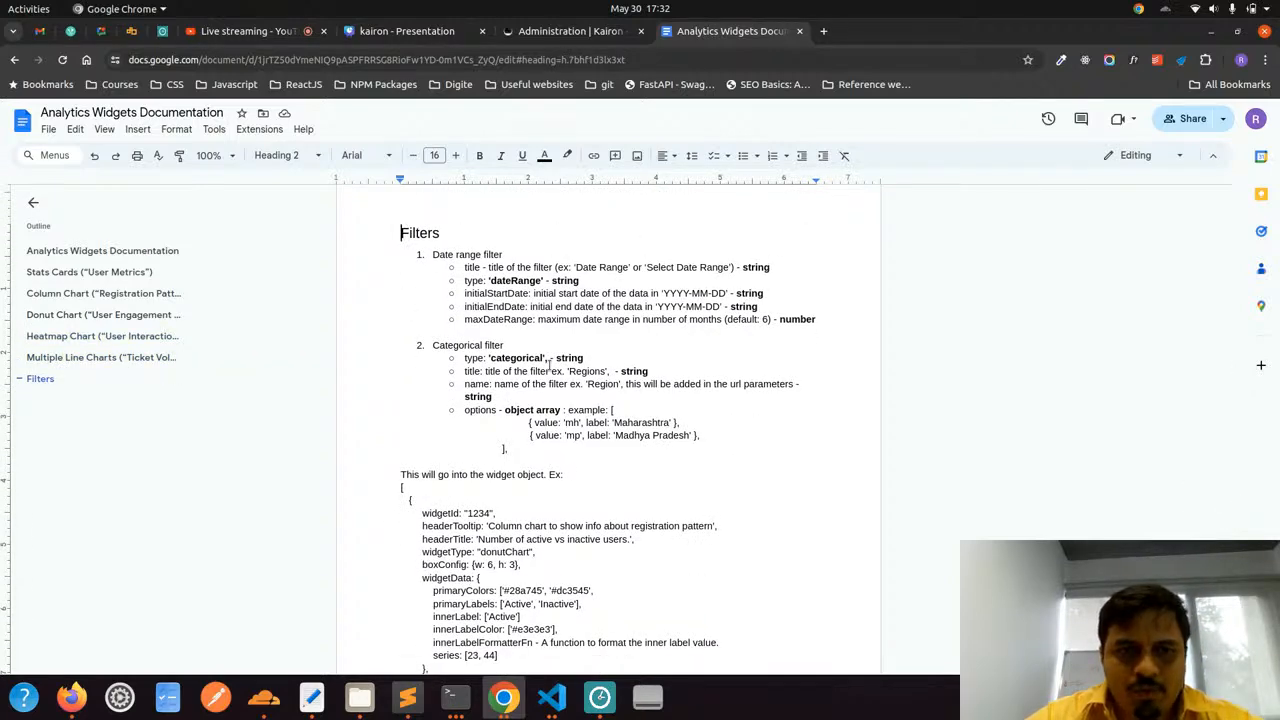
pyautogui.moveTo(432, 254); pyautogui.dragTo(516, 254)
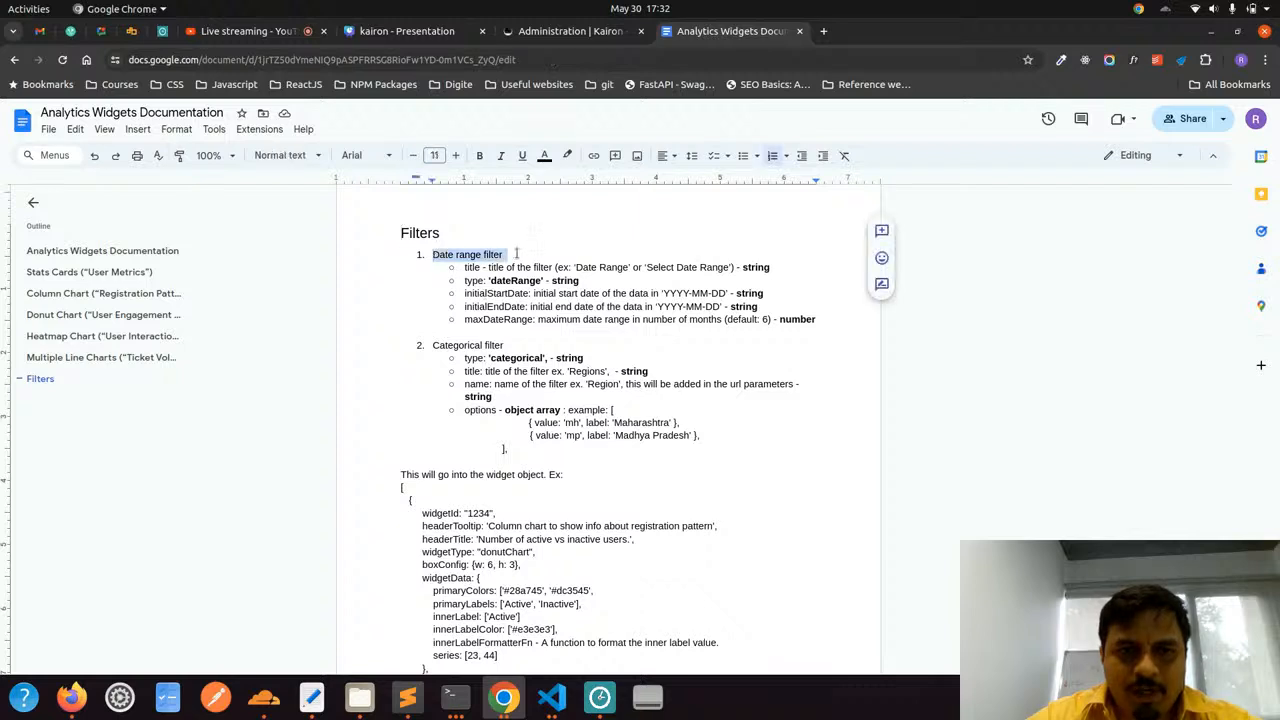
pyautogui.click(540, 254)
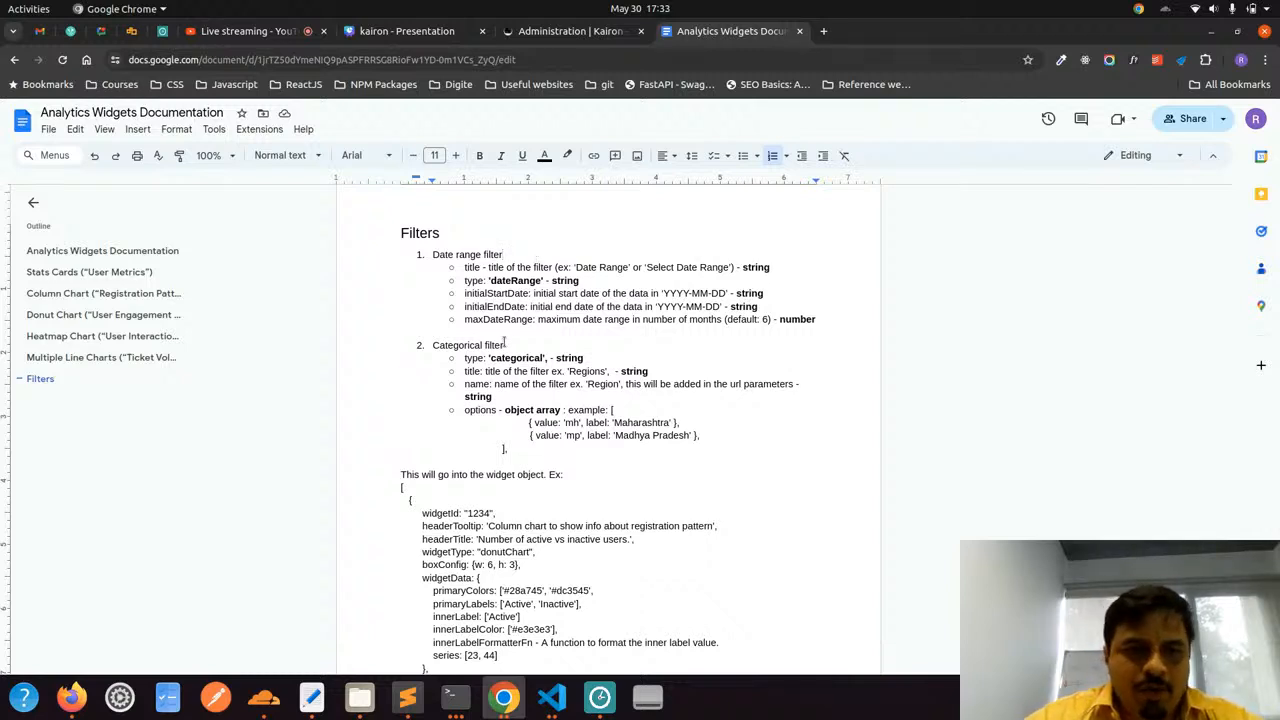
pyautogui.moveTo(505, 343); pyautogui.dragTo(439, 350)
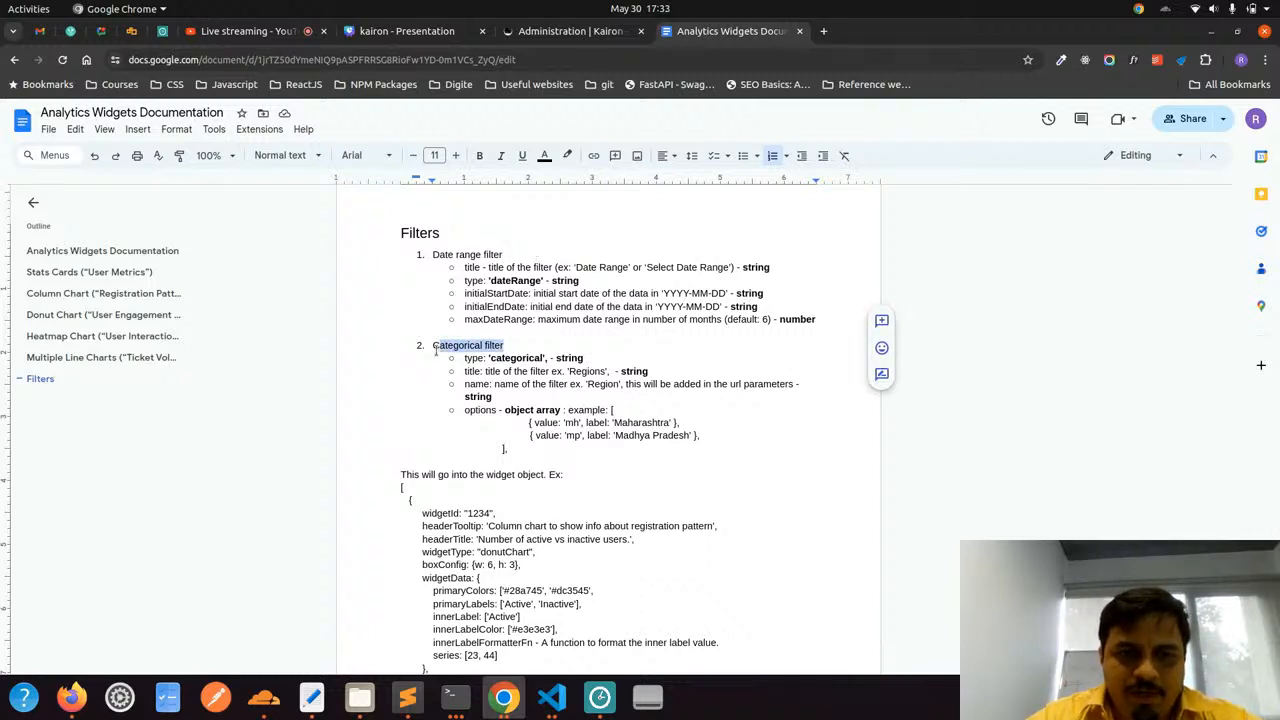
pyautogui.scroll(-3, 541, 389)
pyautogui.scroll(3, 541, 389)
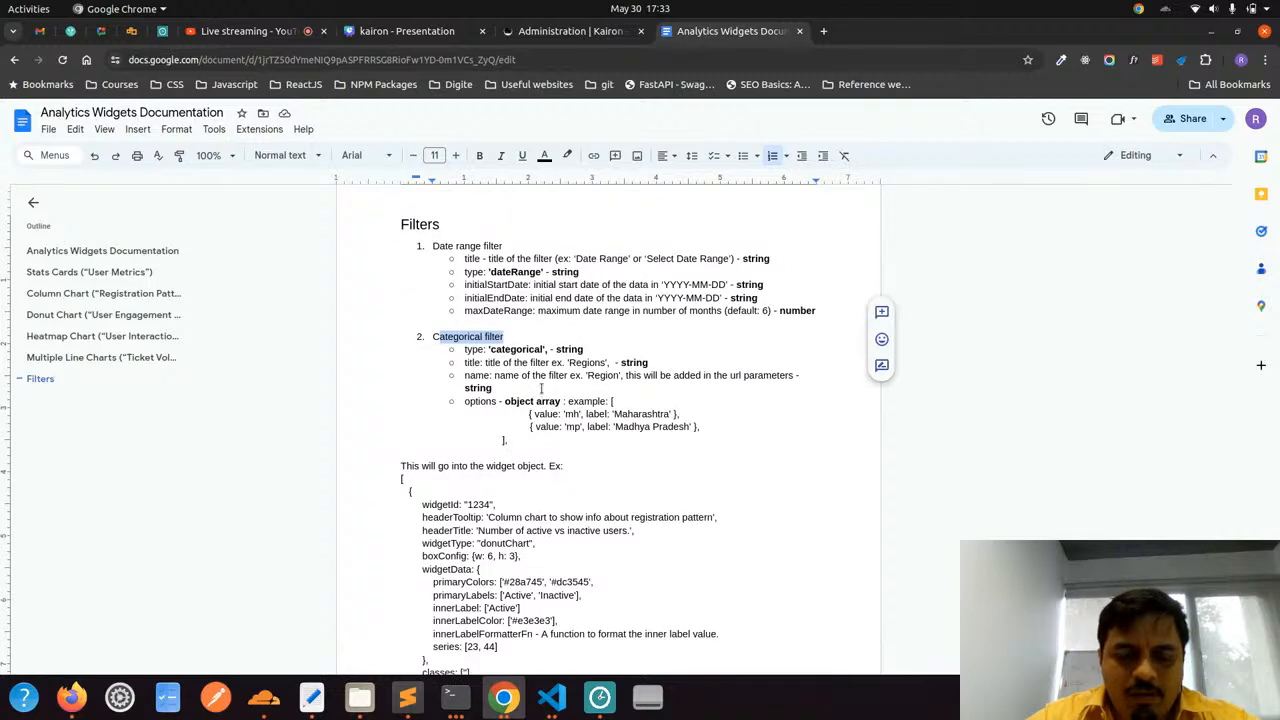
pyautogui.scroll(-5, 541, 389)
pyautogui.scroll(4, 541, 389)
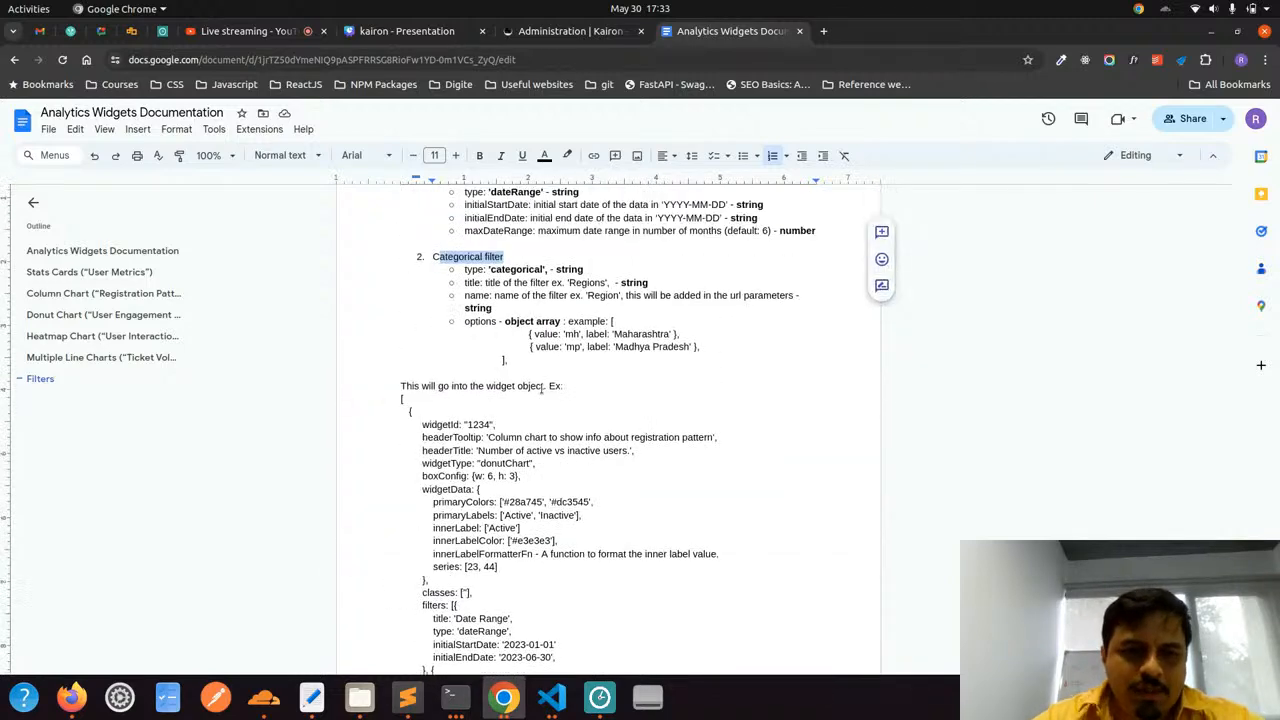
pyautogui.scroll(1, 541, 389)
pyautogui.click(618, 321)
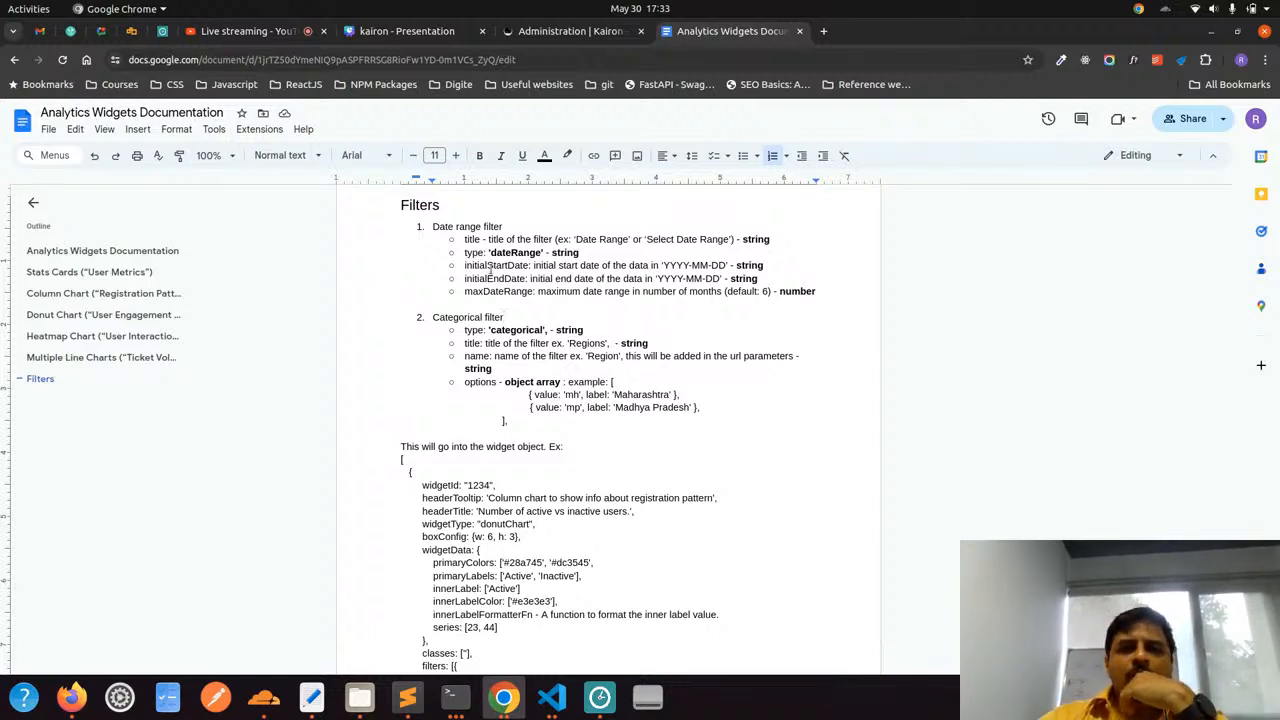
pyautogui.click(95, 273)
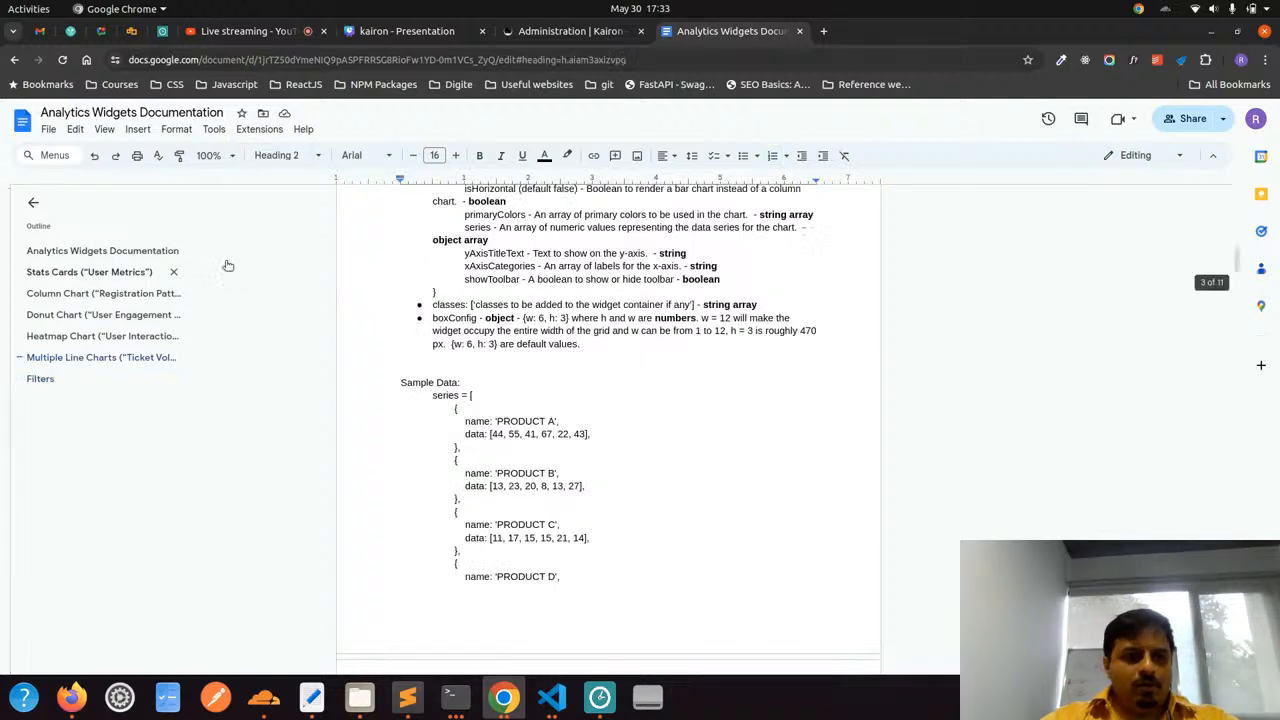
pyautogui.scroll(1, 537, 403)
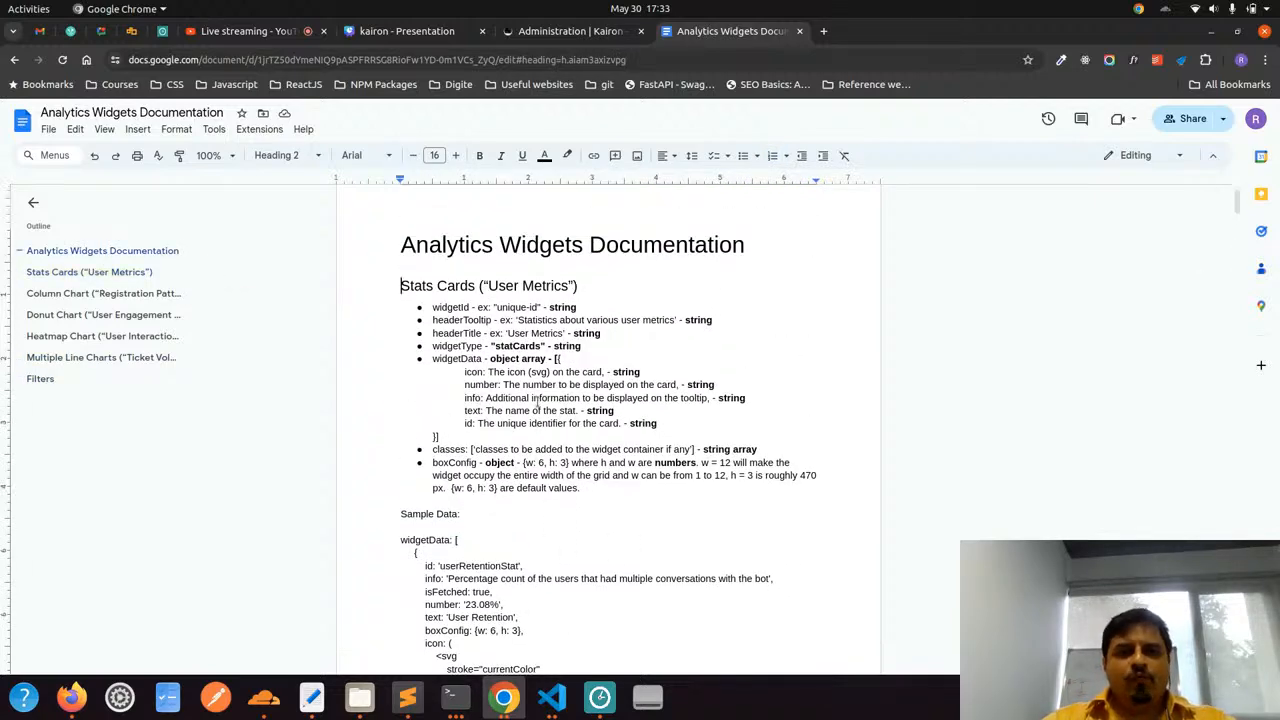
# Duplicate the Kairon Administration browser tab and open the demo bot's Analytics dashboard in the copy
pyautogui.rightClick(562, 38)
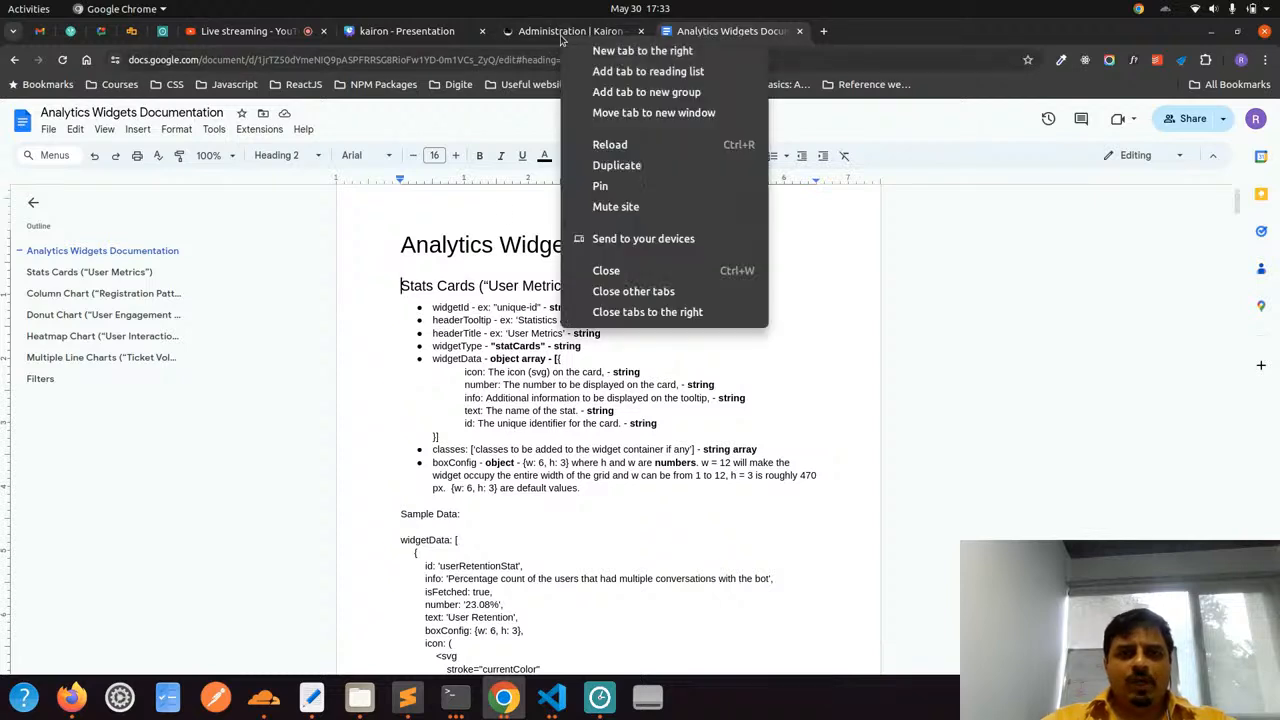
pyautogui.click(616, 165)
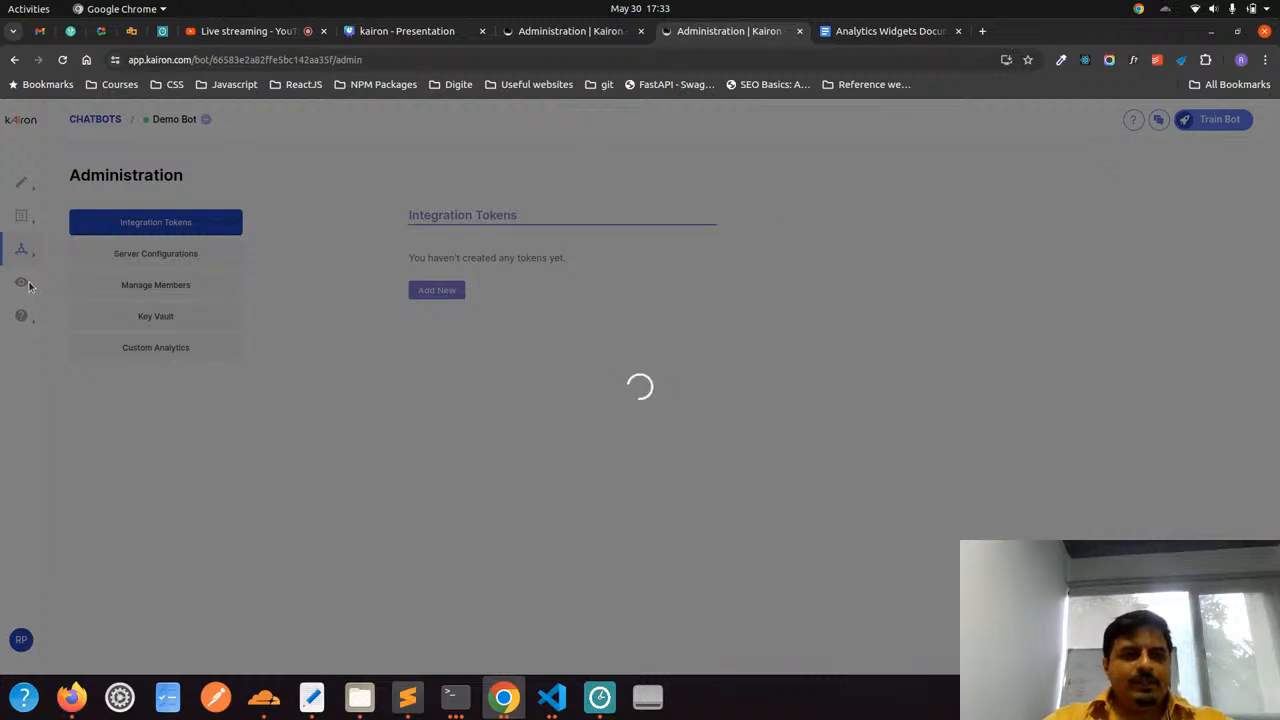
pyautogui.moveTo(18, 286)
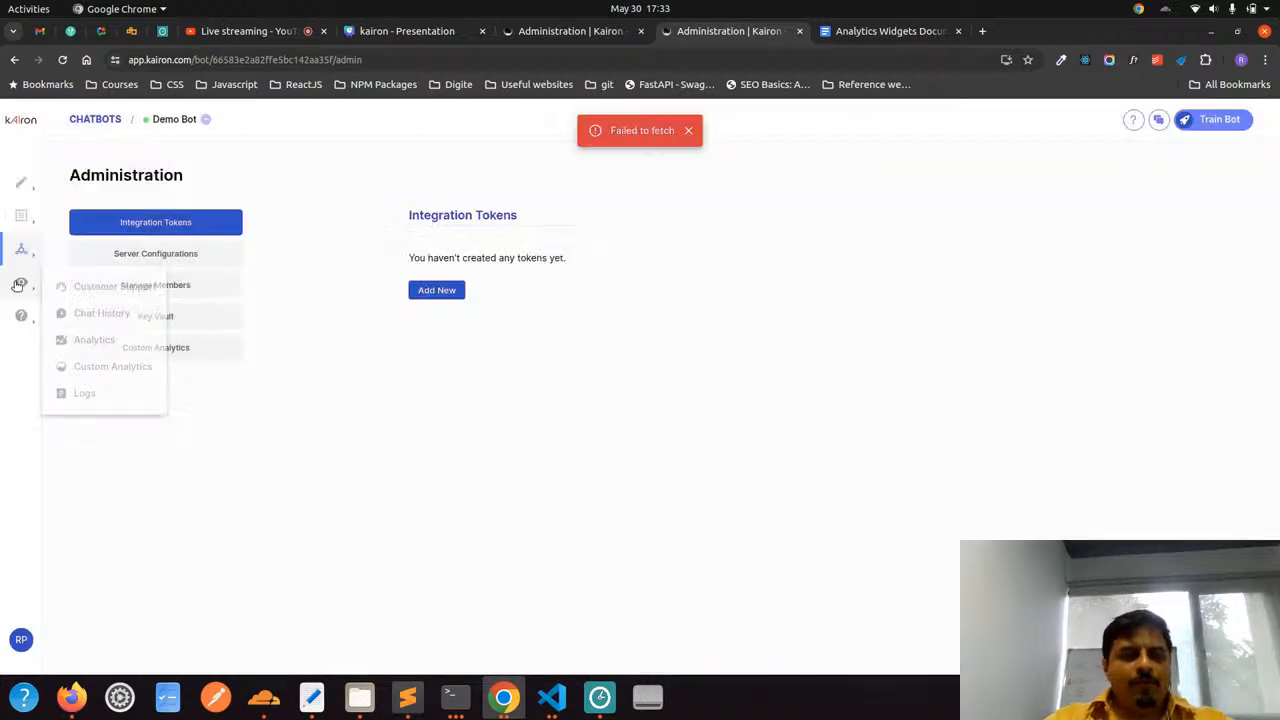
pyautogui.click(689, 131)
pyautogui.moveTo(22, 284)
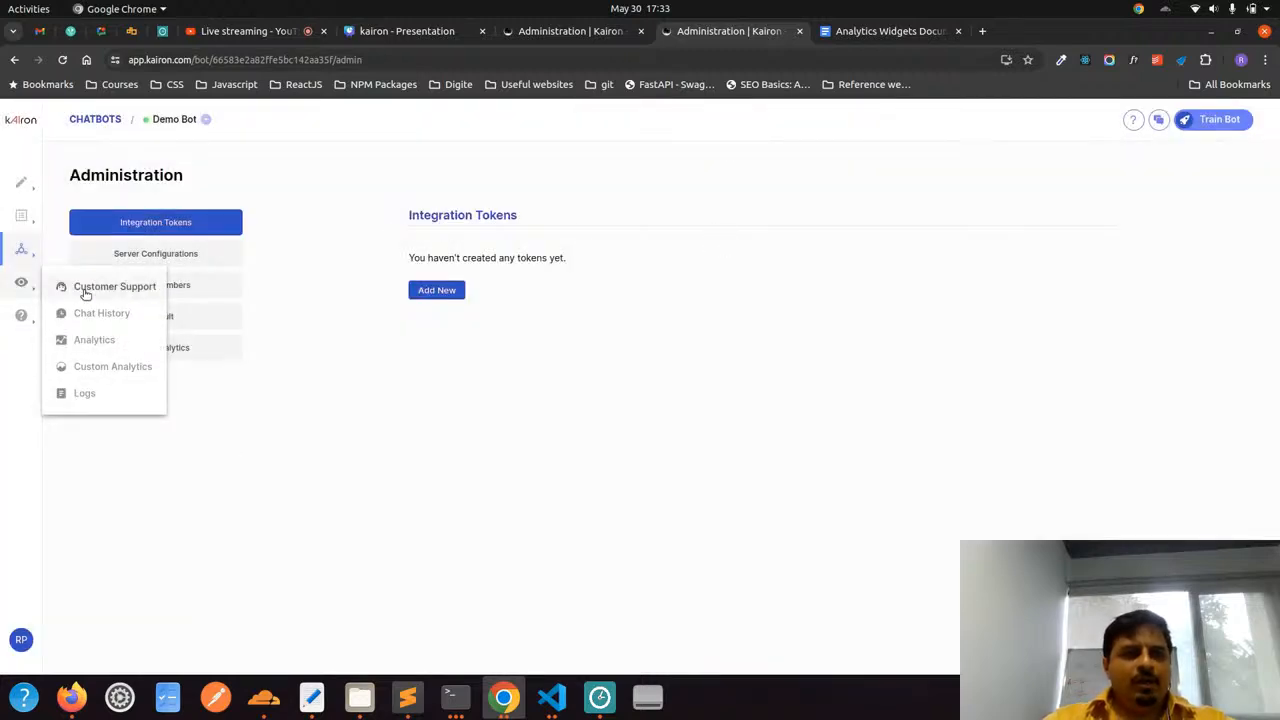
pyautogui.click(94, 340)
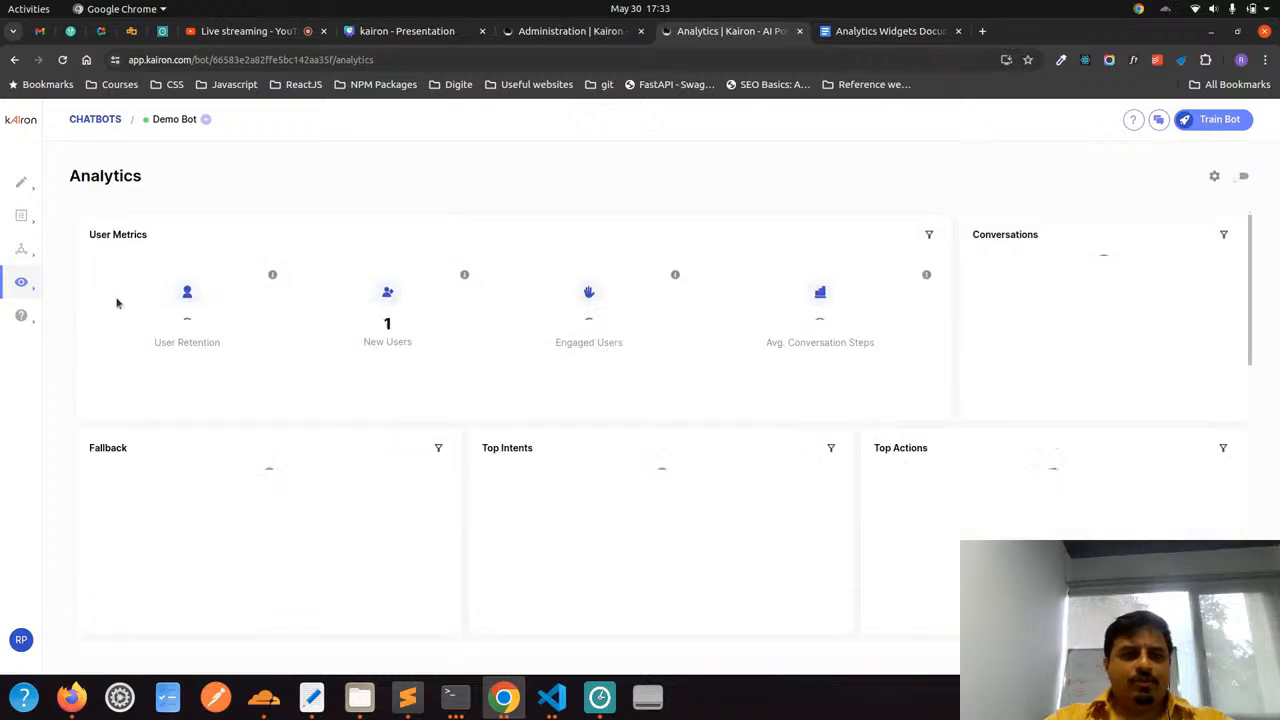
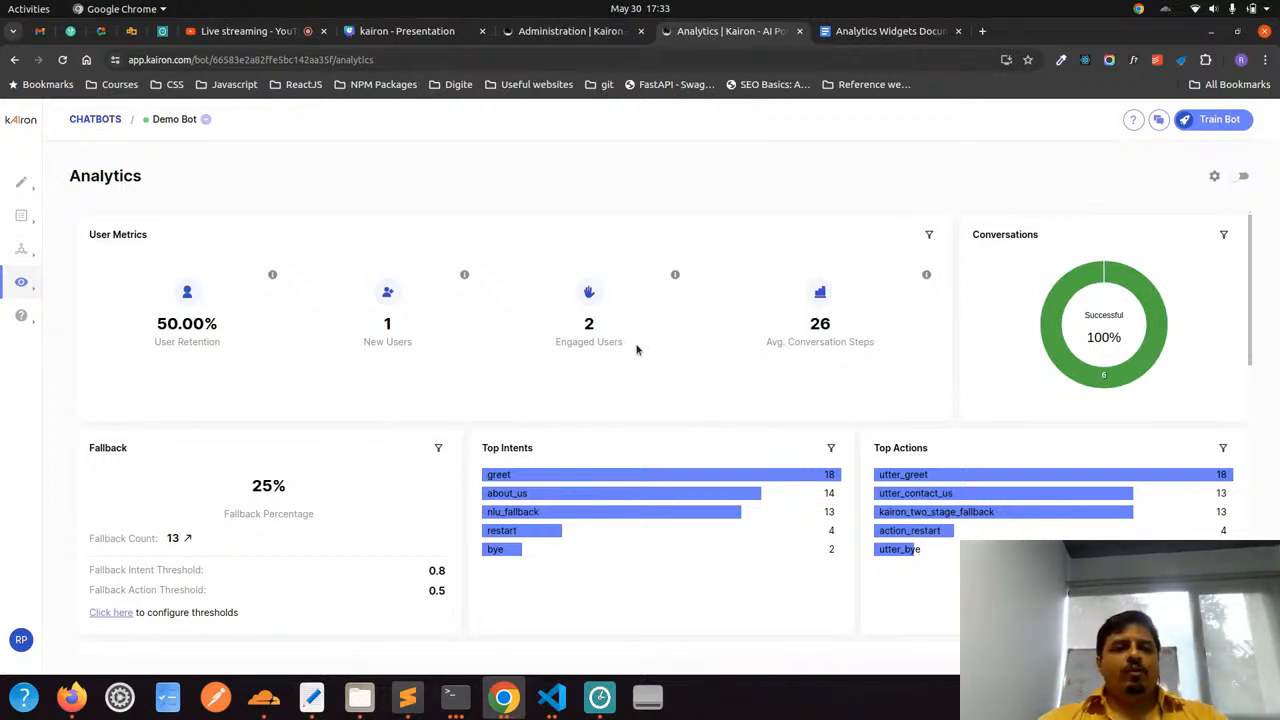
# Switch to the fakeJSONAPI project in Visual Studio Code and look over the server.js file
pyautogui.moveTo(21, 282)
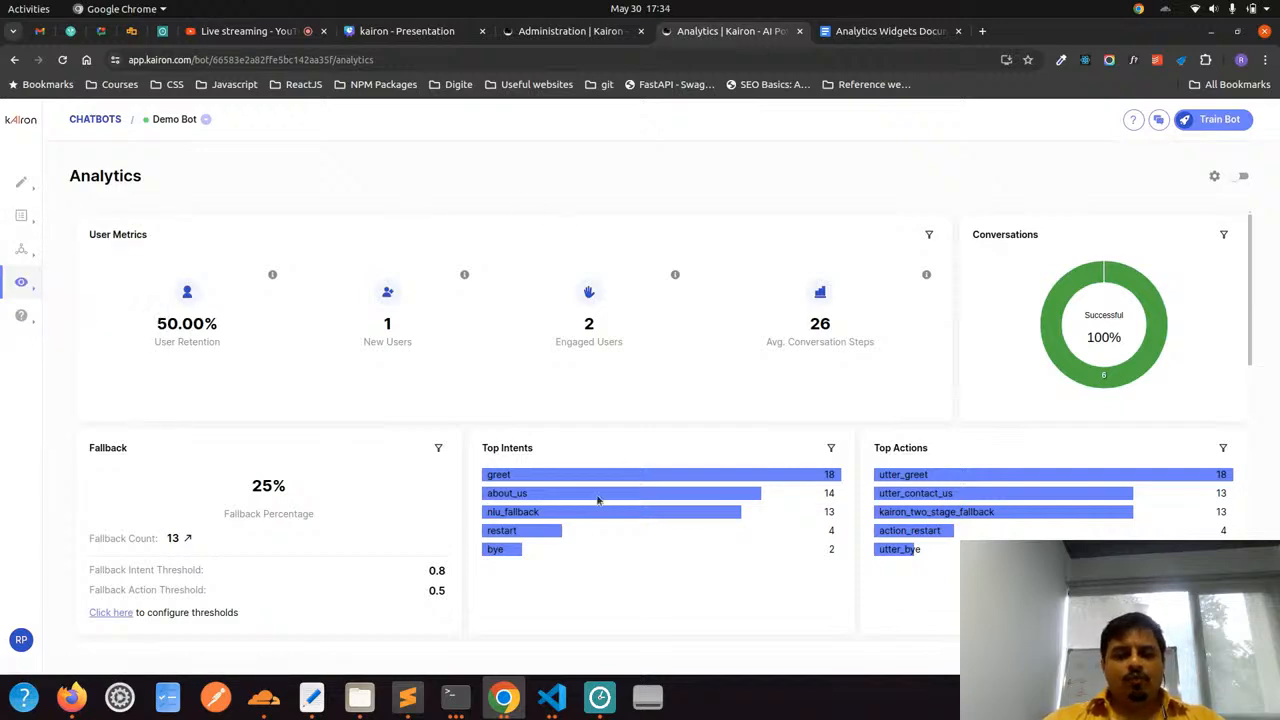
pyautogui.click(551, 697)
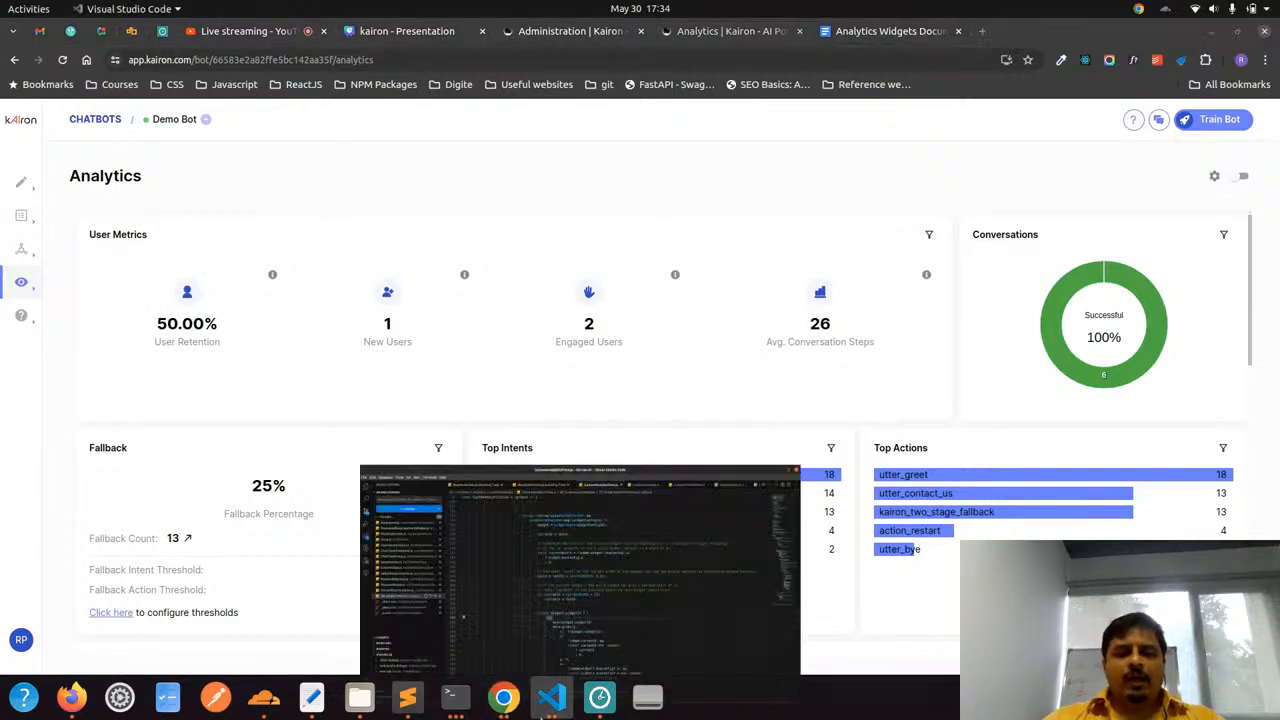
pyautogui.click(551, 697)
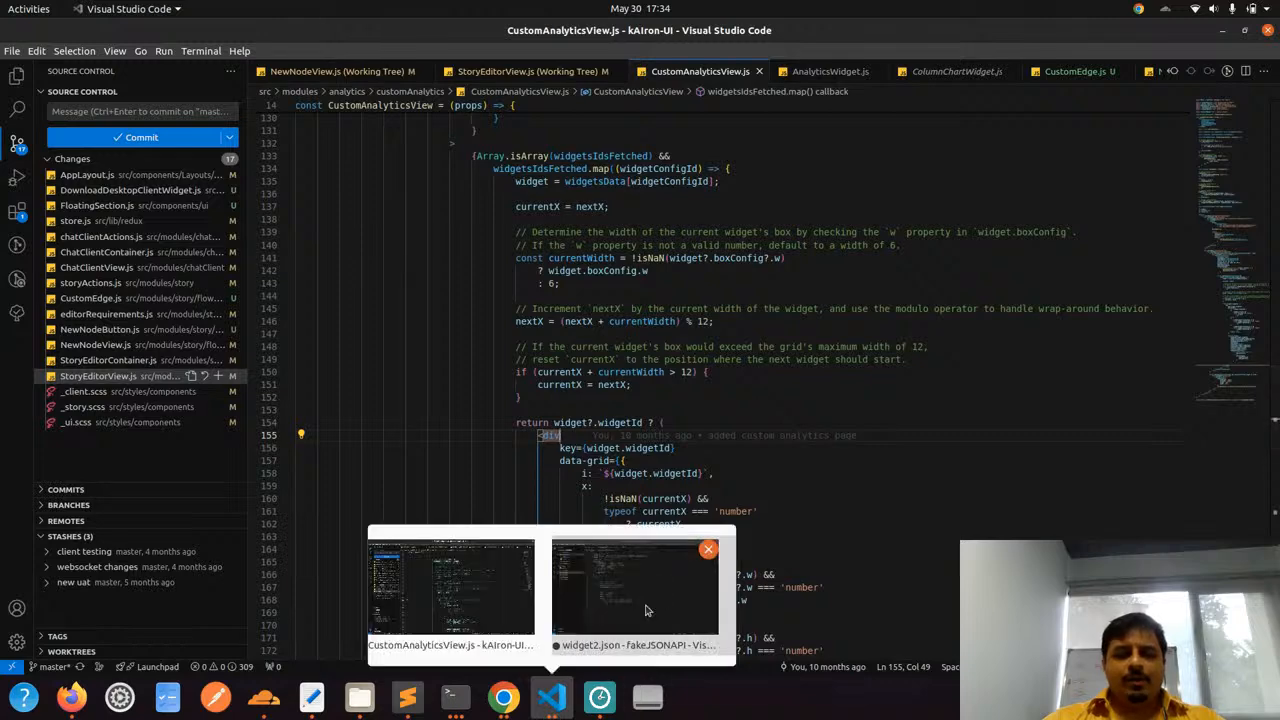
pyautogui.click(632, 602)
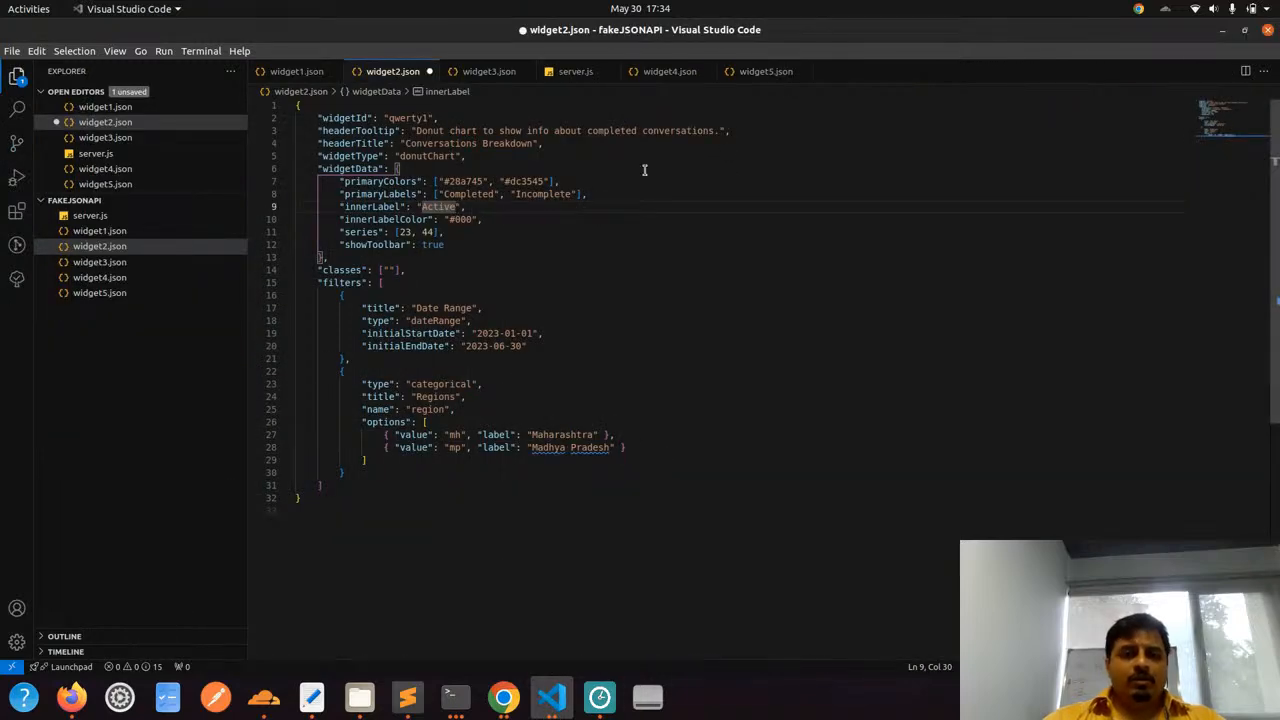
pyautogui.click(575, 71)
pyautogui.moveTo(412, 234); pyautogui.dragTo(451, 229)
pyautogui.click(449, 222)
# Open widget1.json and review the complete column chart widget definition
pyautogui.click(296, 71)
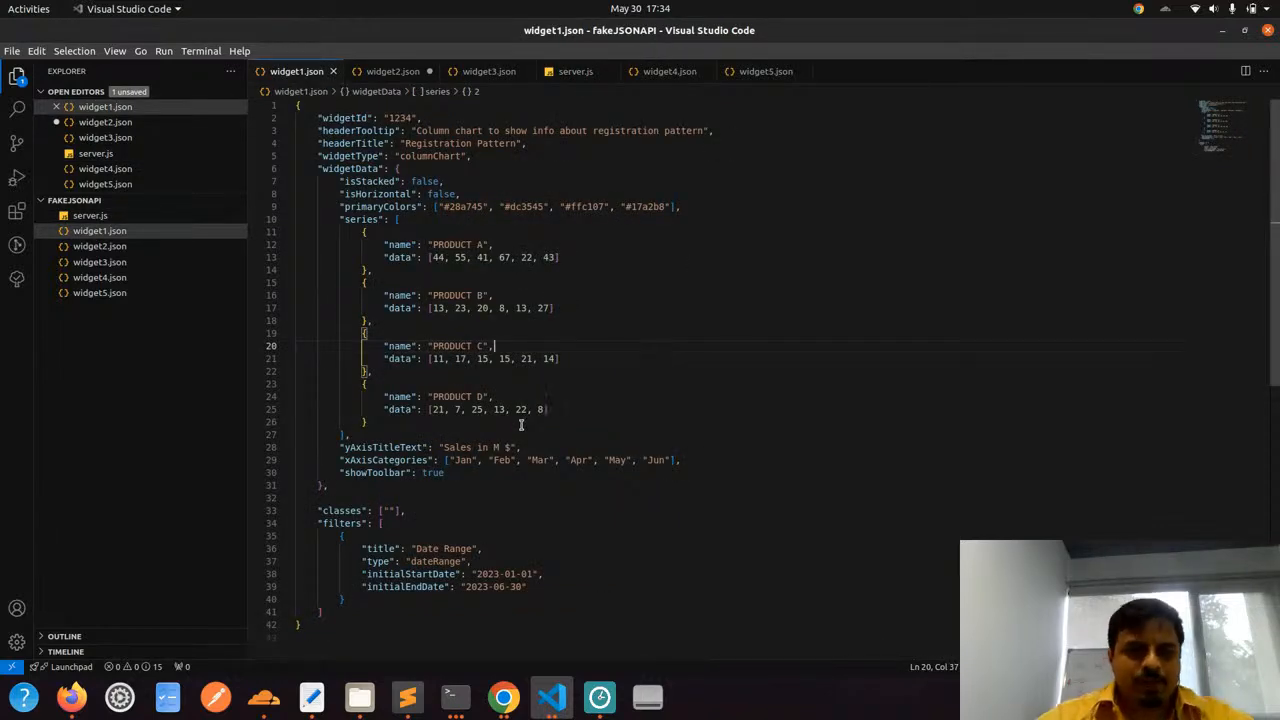
pyautogui.scroll(-2, 510, 425)
pyautogui.scroll(2, 511, 428)
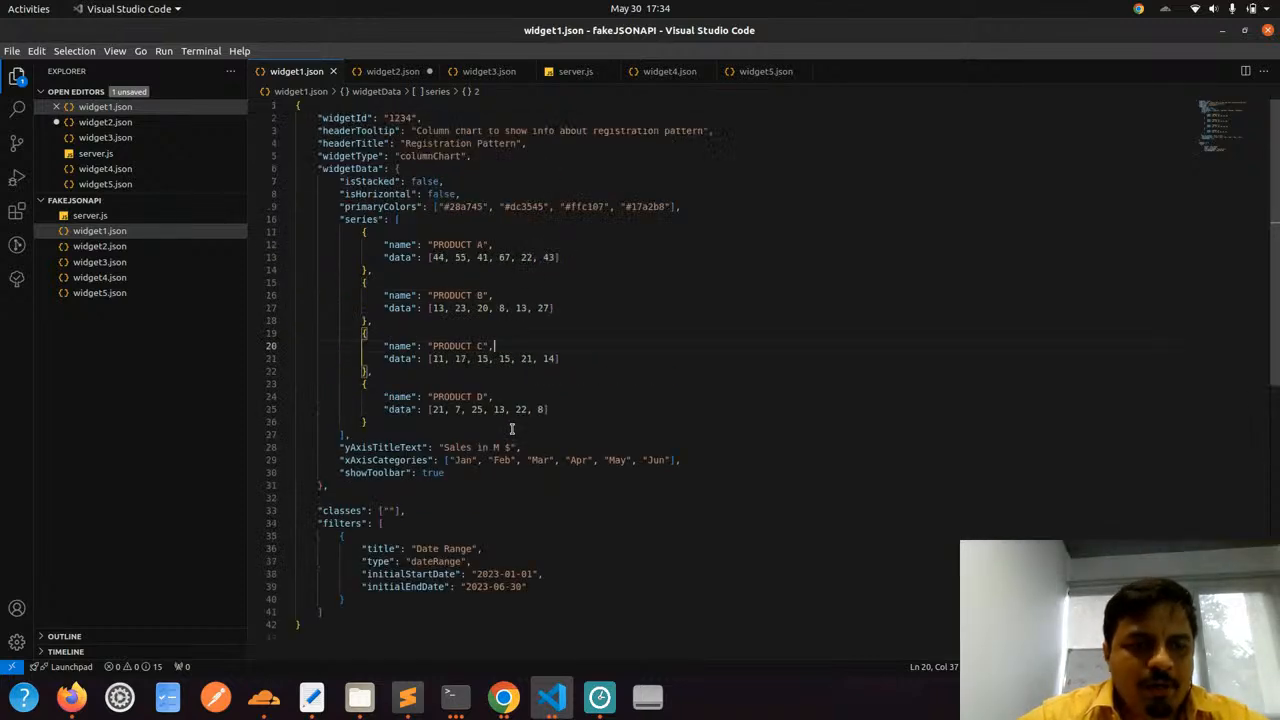
pyautogui.moveTo(333, 630); pyautogui.dragTo(296, 104)
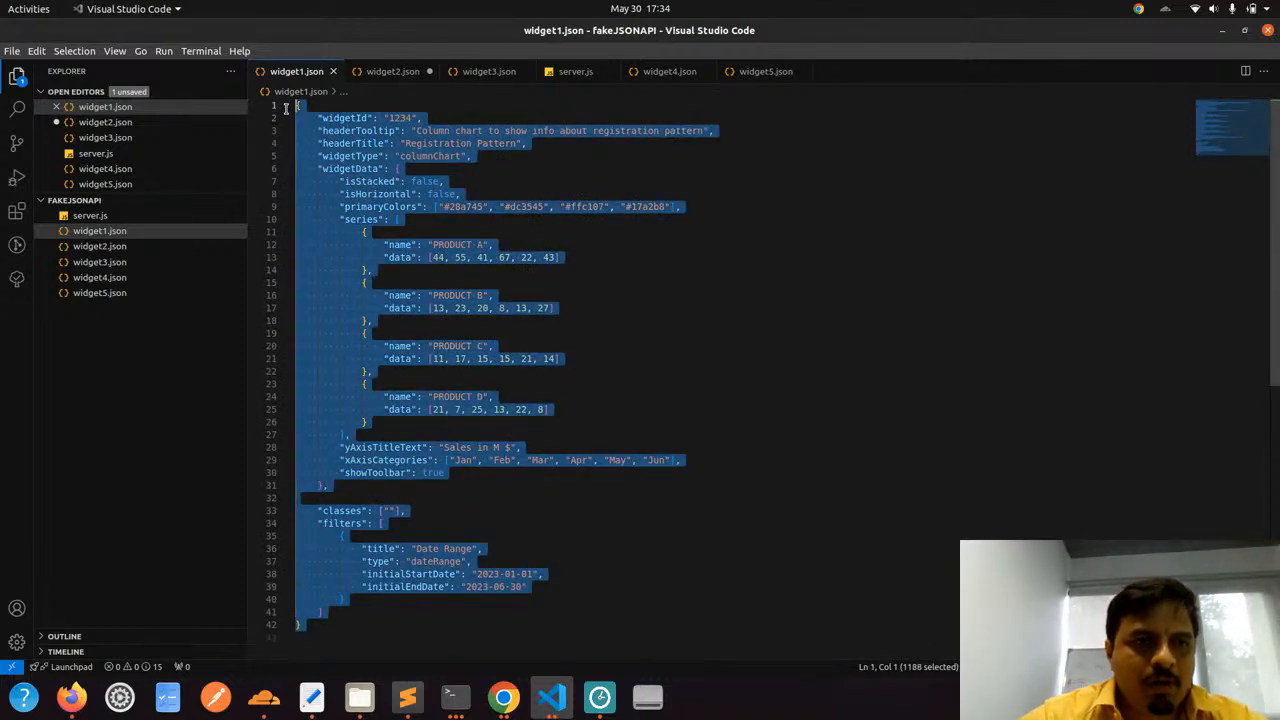
pyautogui.click(376, 132)
# Switch to the Analytics Widgets Documentation in Google Docs and compare its Stats Cards properties with widget1.json
pyautogui.hotkey('alt', 'Tab')
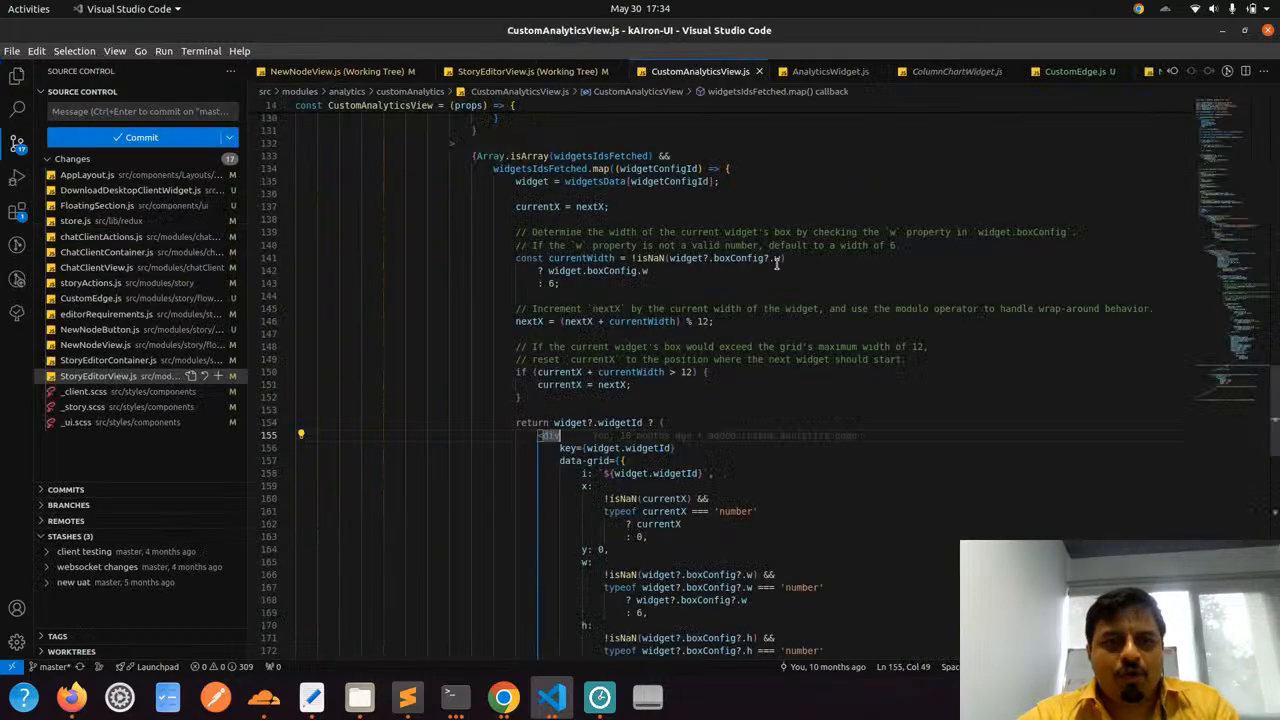
pyautogui.hotkey('alt', 'Tab')
pyautogui.hotkey('alt', 'Tab')
pyautogui.hotkey('alt', 'Tab')
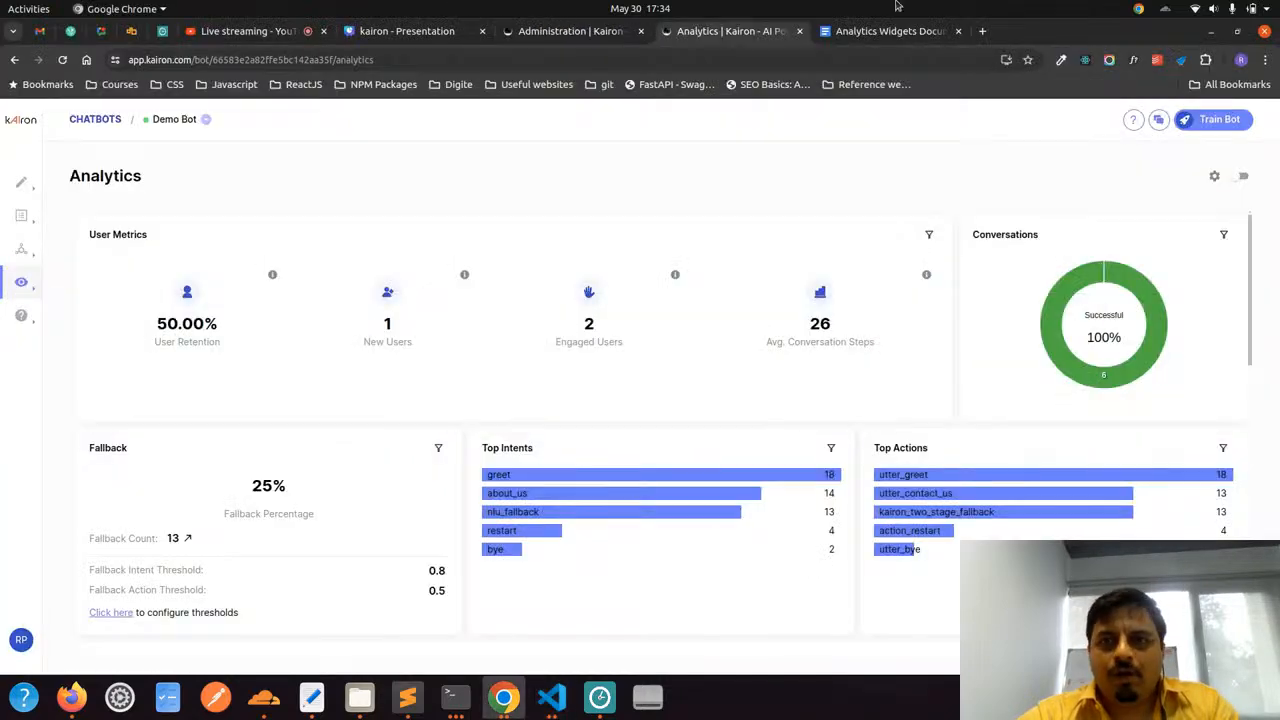
pyautogui.click(890, 36)
pyautogui.scroll(-1, 597, 418)
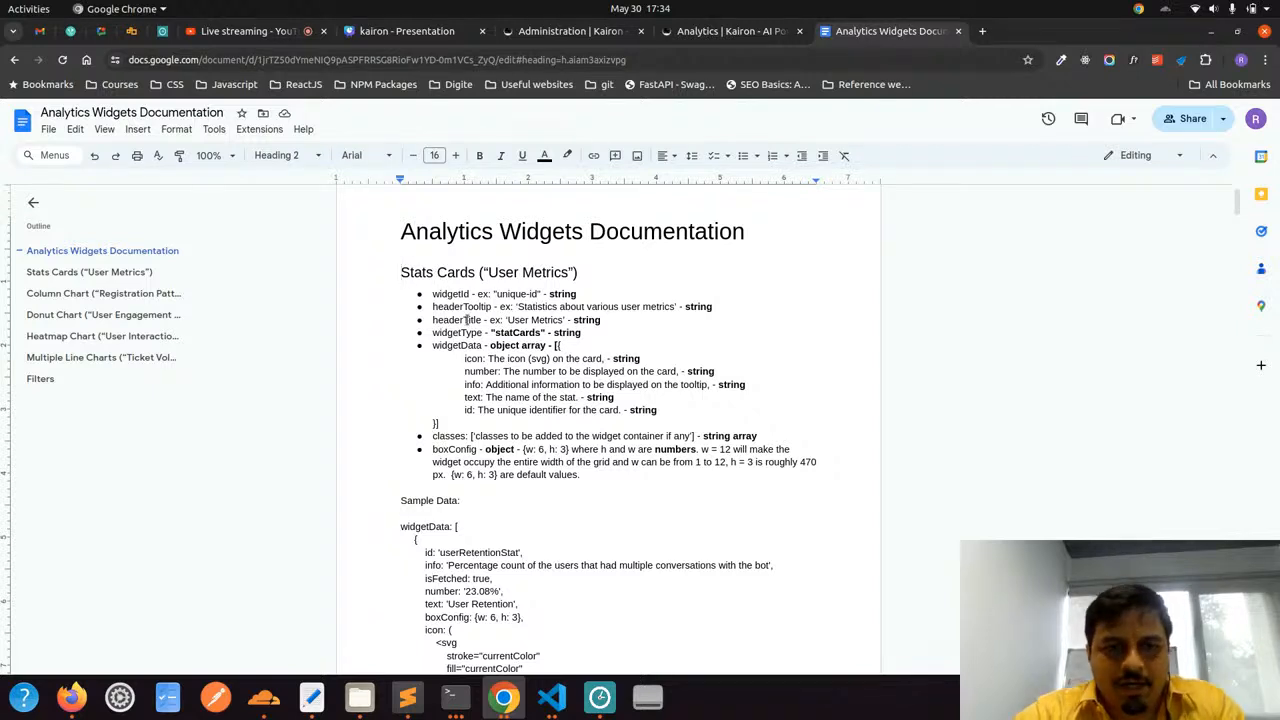
pyautogui.hotkey('alt', 'Tab')
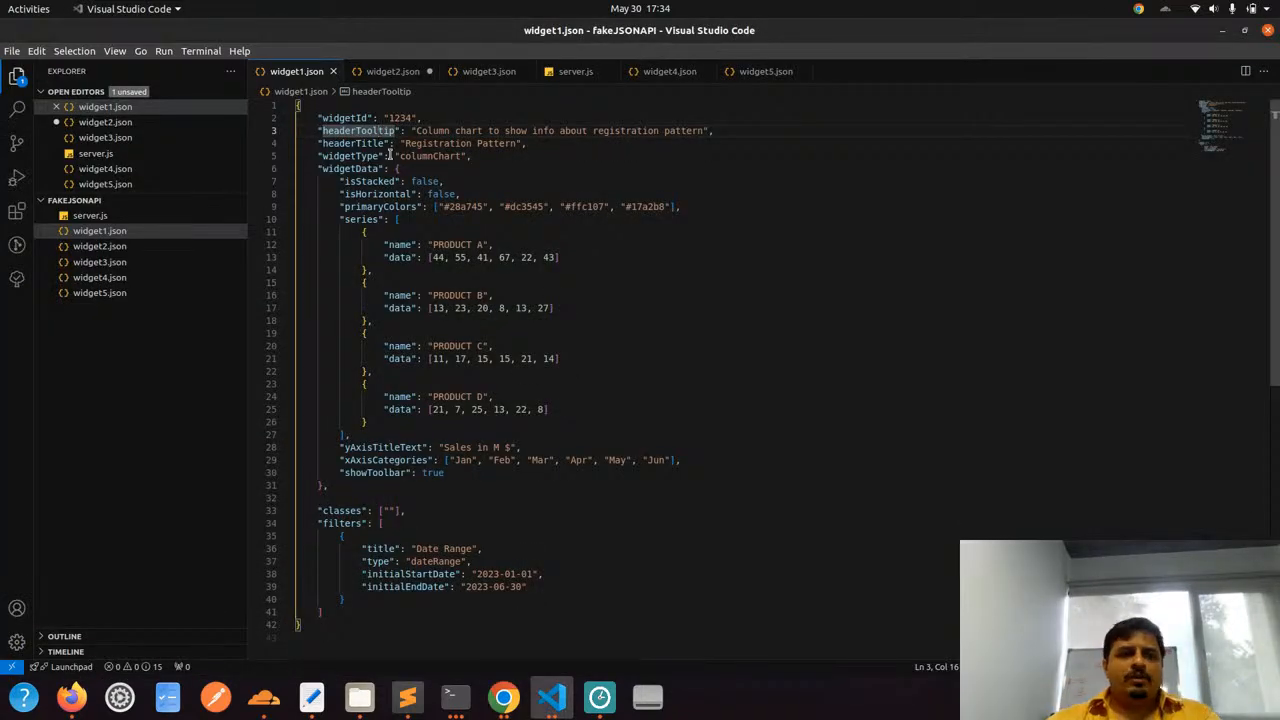
pyautogui.hotkey('alt', 'Tab')
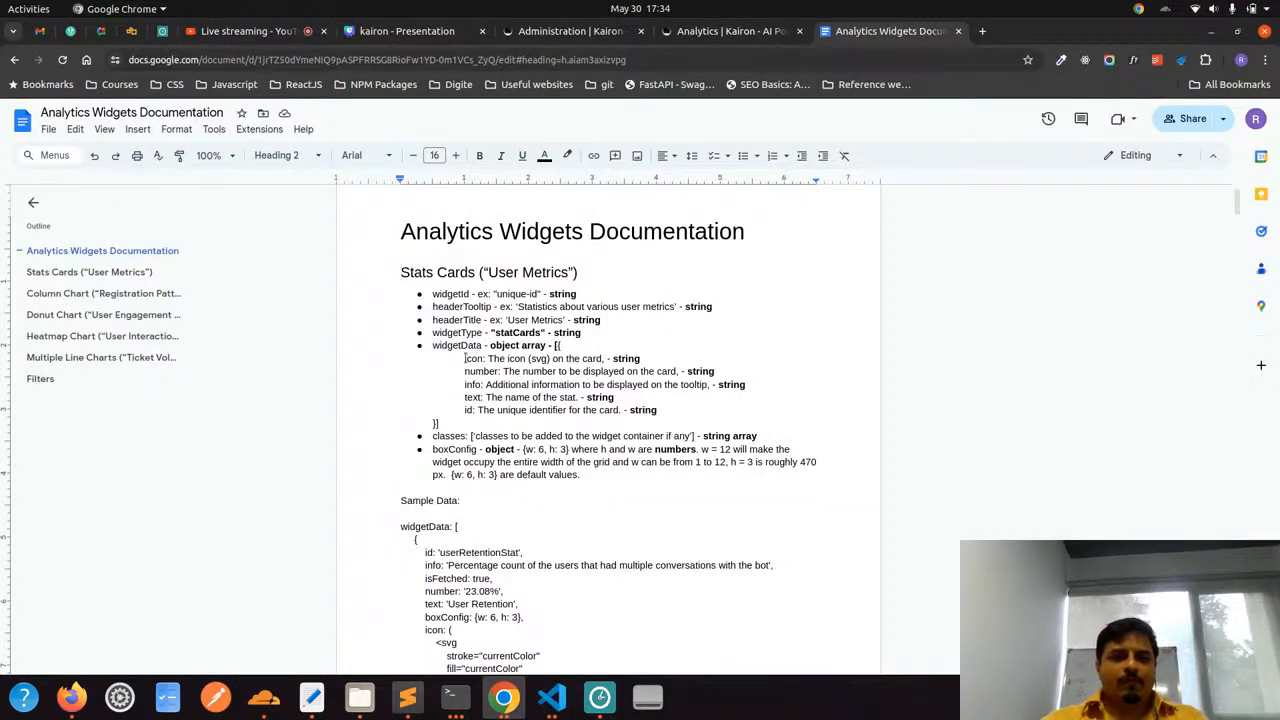
# Examine the widgetData fields and the sample data in the documentation's Stats Cards section
pyautogui.moveTo(465, 358); pyautogui.dragTo(502, 398)
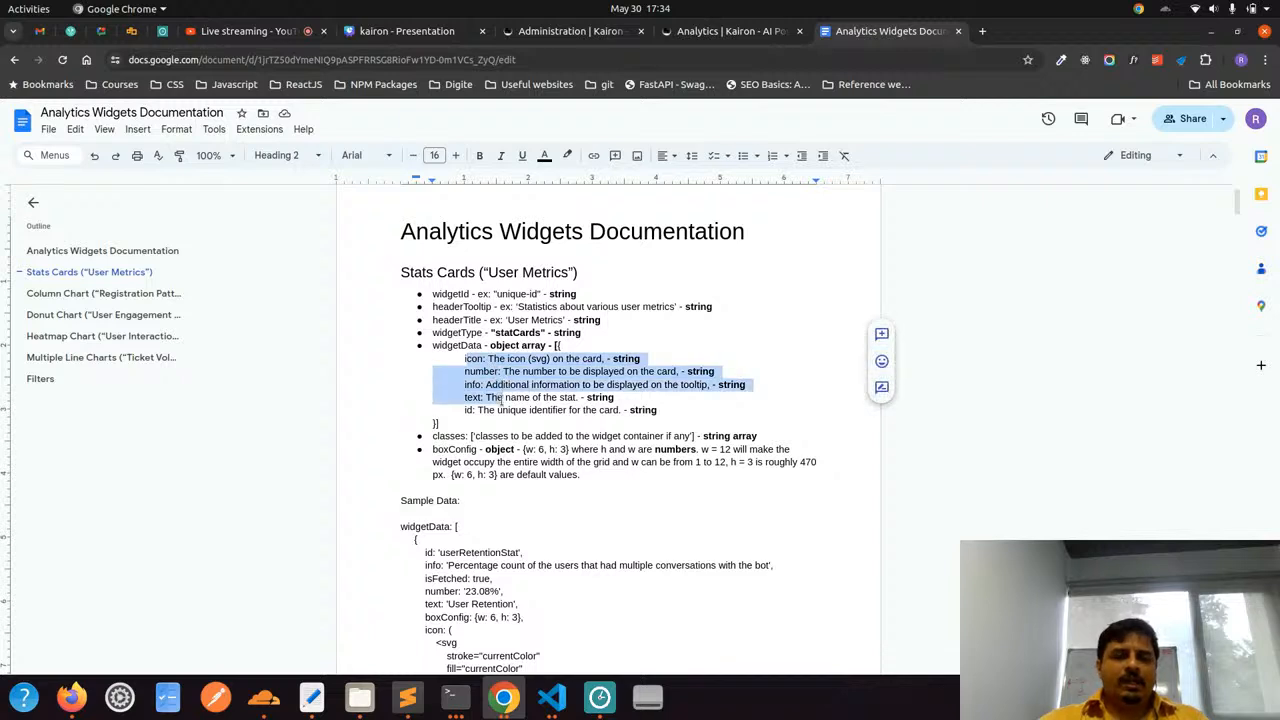
pyautogui.click(630, 414)
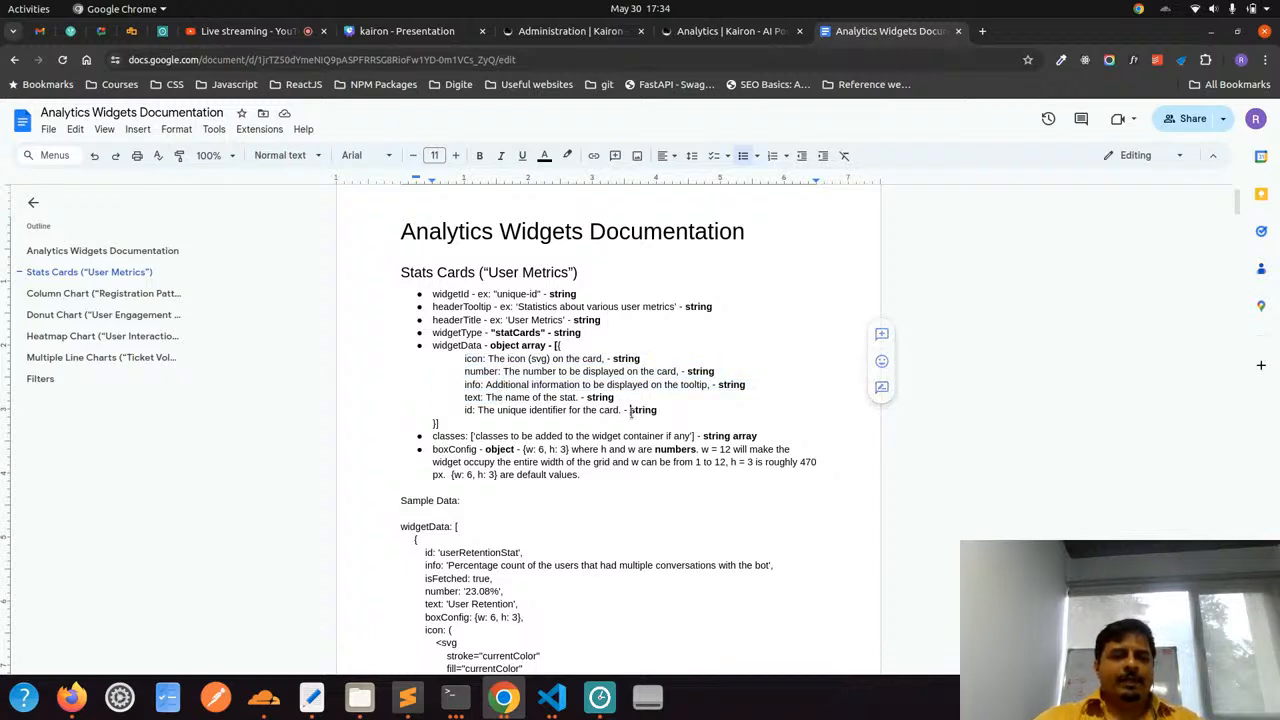
pyautogui.scroll(-3, 582, 368)
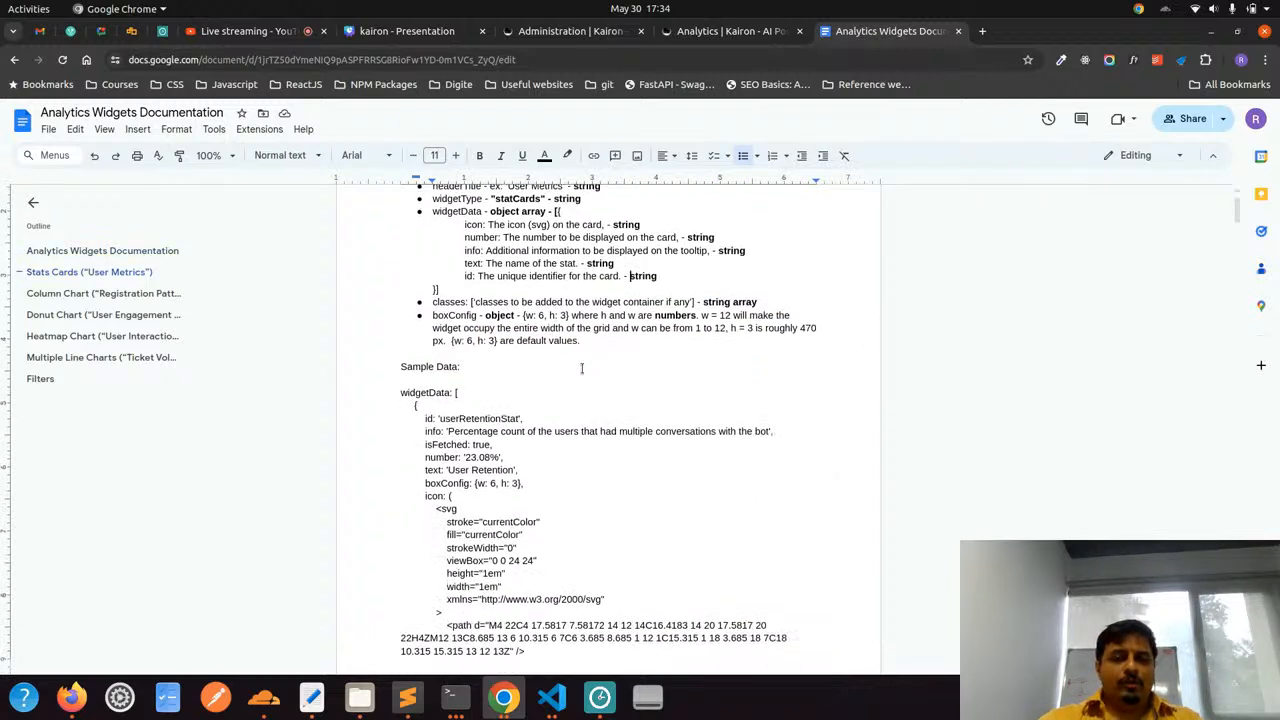
pyautogui.scroll(2, 582, 368)
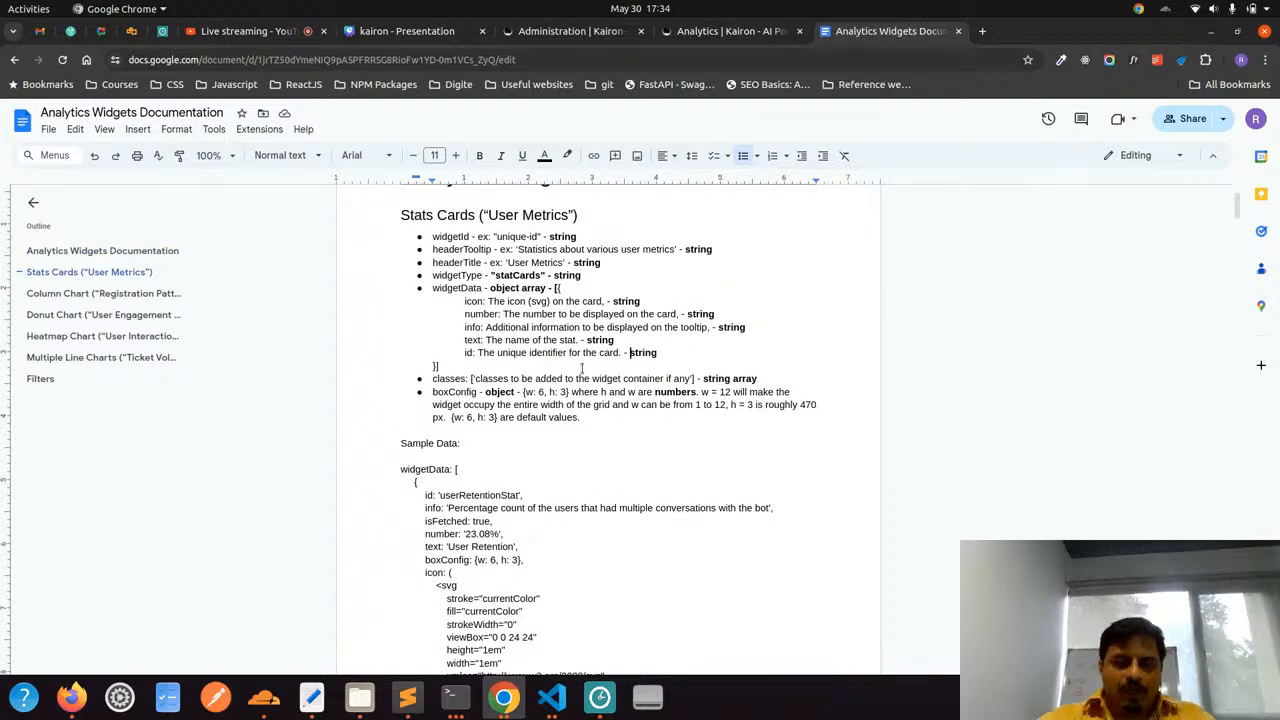
# Return to widget1.json in Visual Studio Code and examine its headerTooltip, headerTitle and widgetType properties
pyautogui.hotkey('alt', 'Tab')
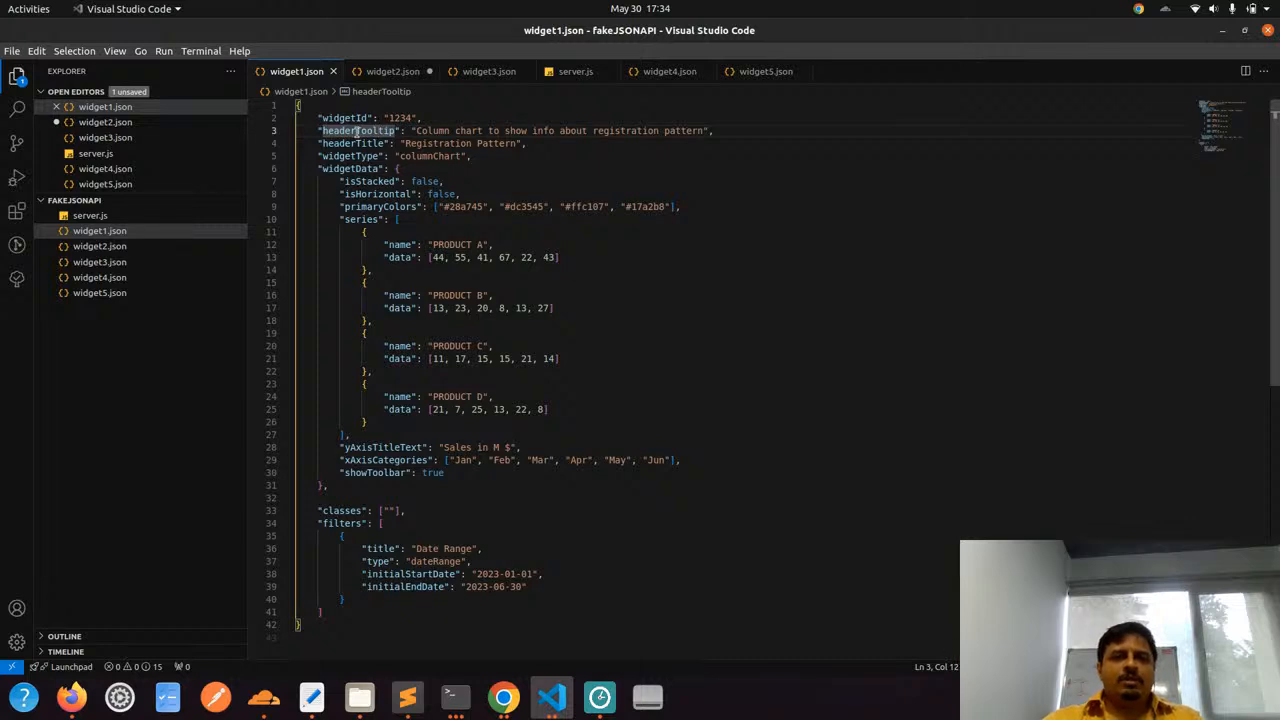
pyautogui.moveTo(355, 143); pyautogui.dragTo(398, 181)
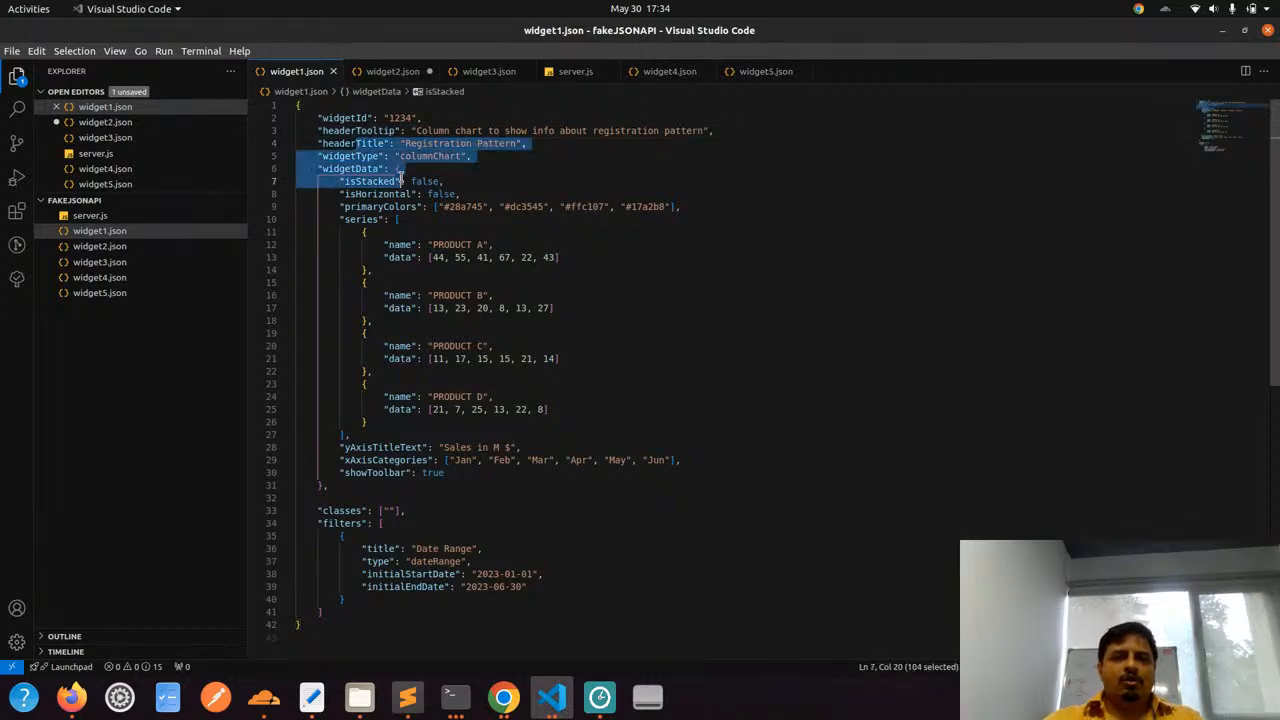
pyautogui.click(398, 181)
pyautogui.doubleClick(423, 157)
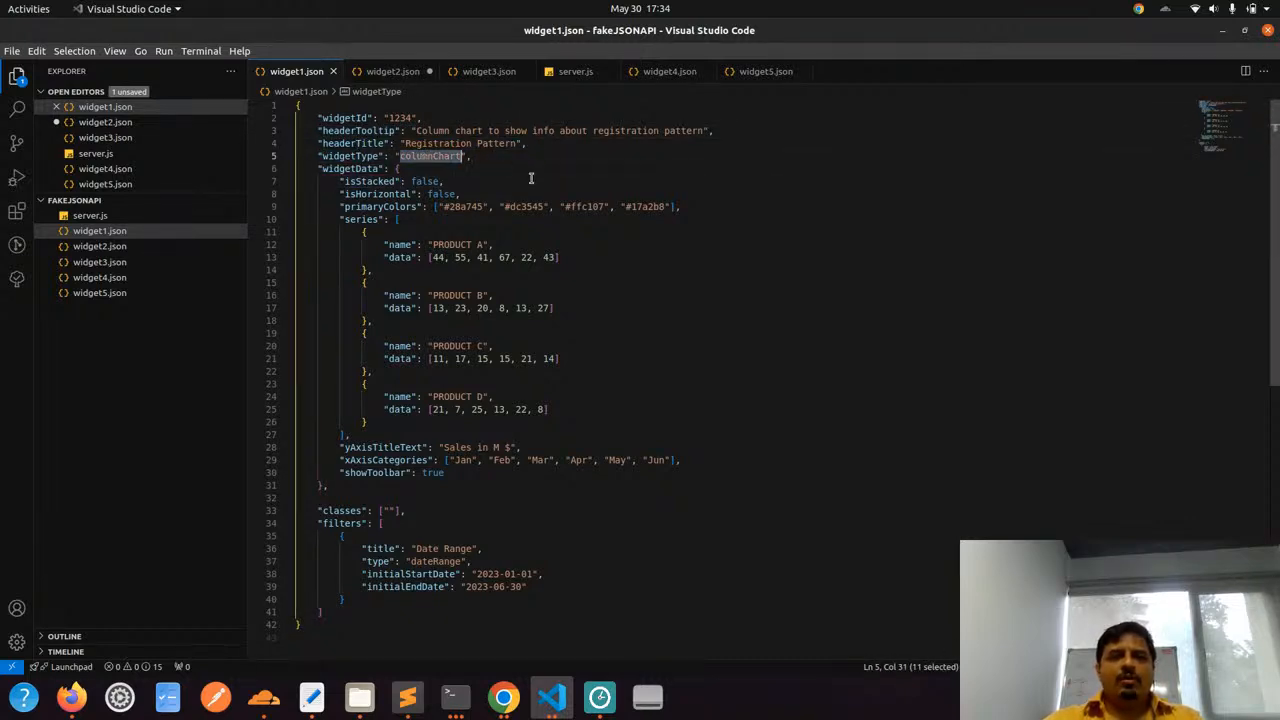
pyautogui.moveTo(444, 130); pyautogui.dragTo(696, 138)
pyautogui.click(598, 141)
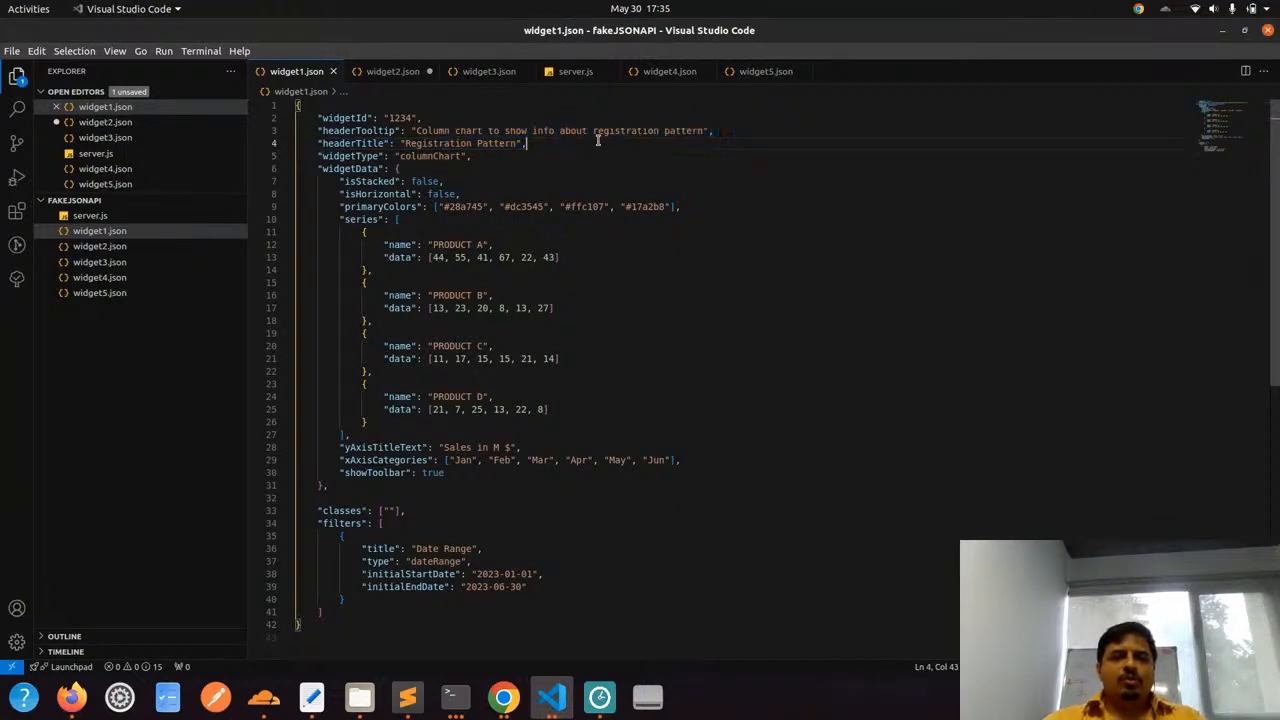
# Review the product series names, the xAxisCategories months and the header text in widget1.json
pyautogui.moveTo(436, 244); pyautogui.dragTo(481, 244)
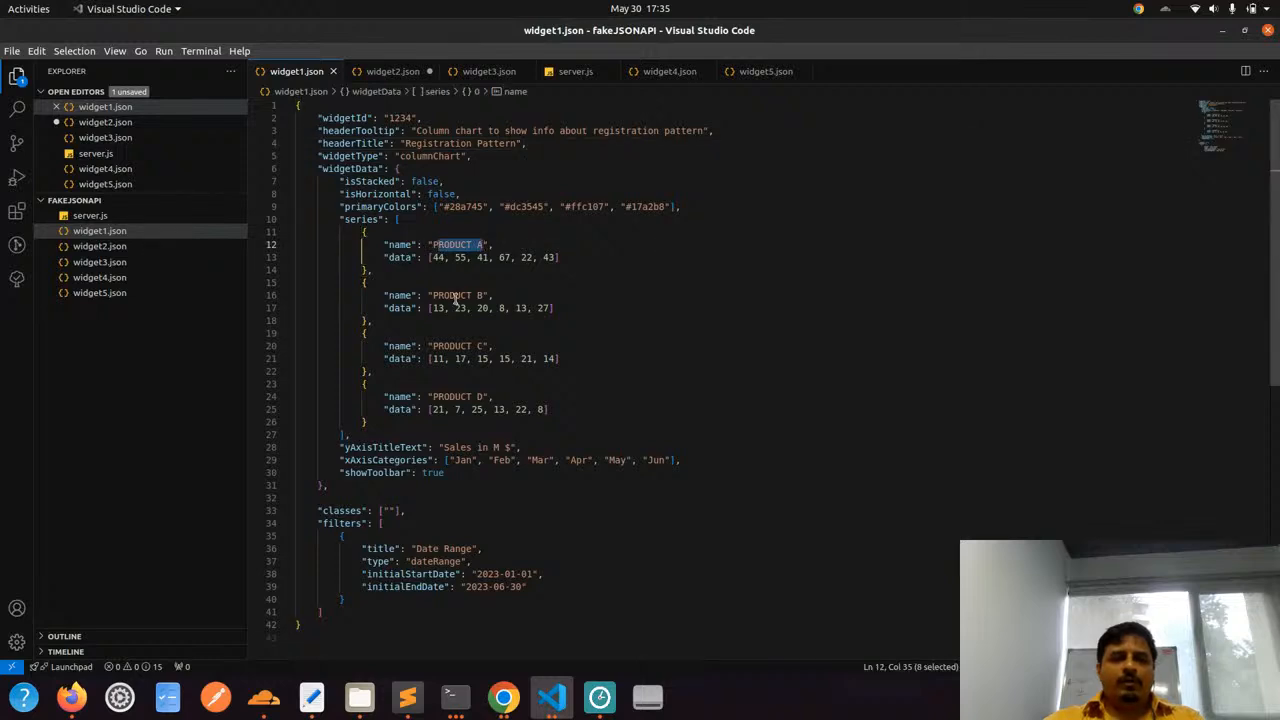
pyautogui.click(506, 383)
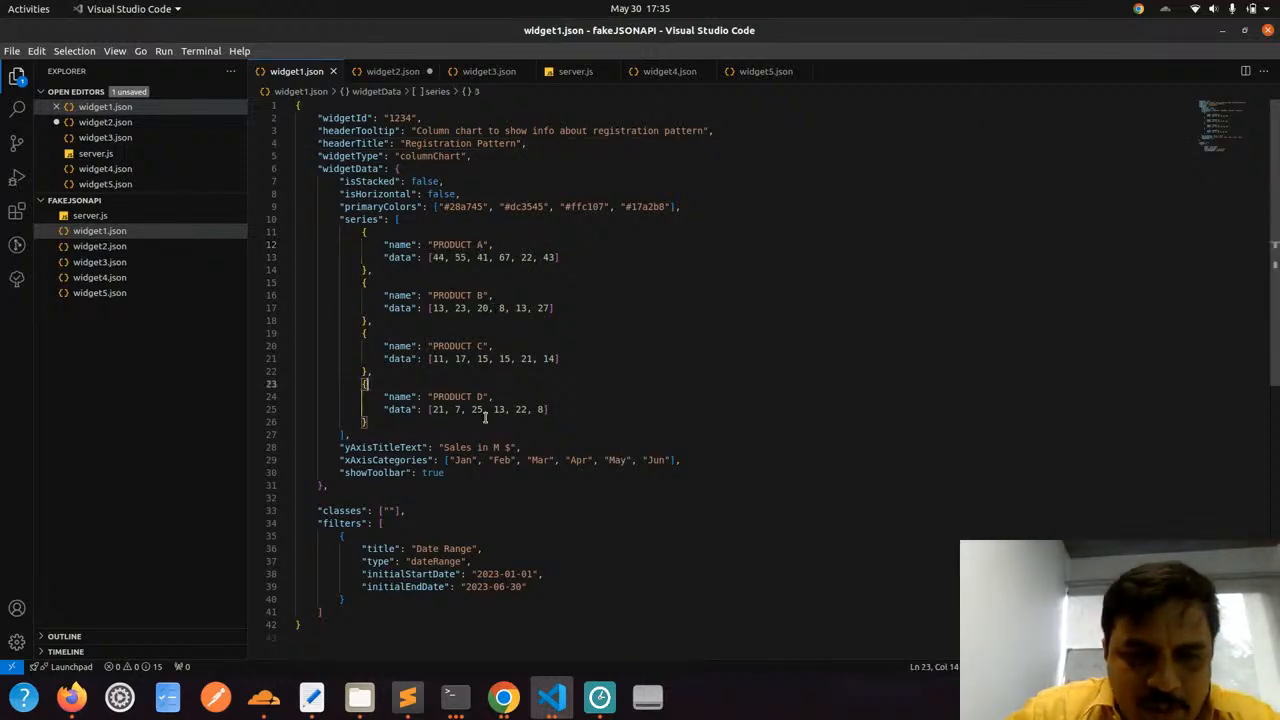
pyautogui.click(465, 460)
pyautogui.click(662, 463)
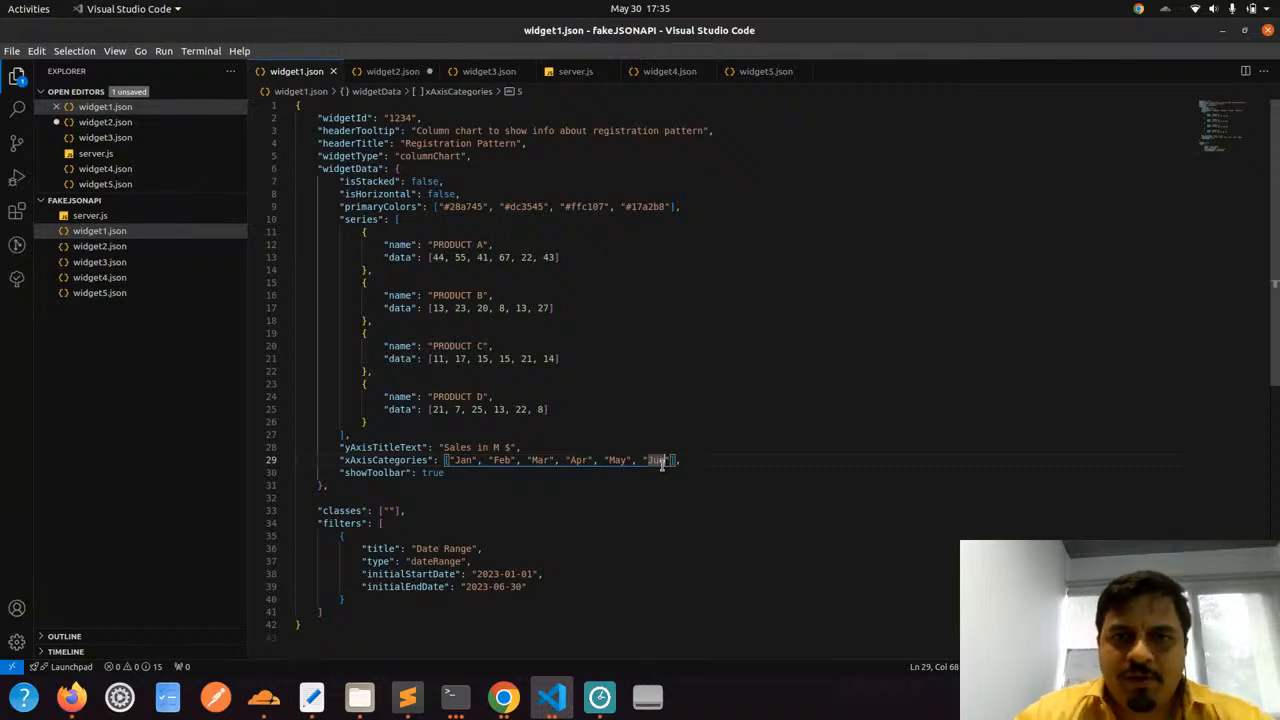
pyautogui.moveTo(609, 143); pyautogui.dragTo(683, 133)
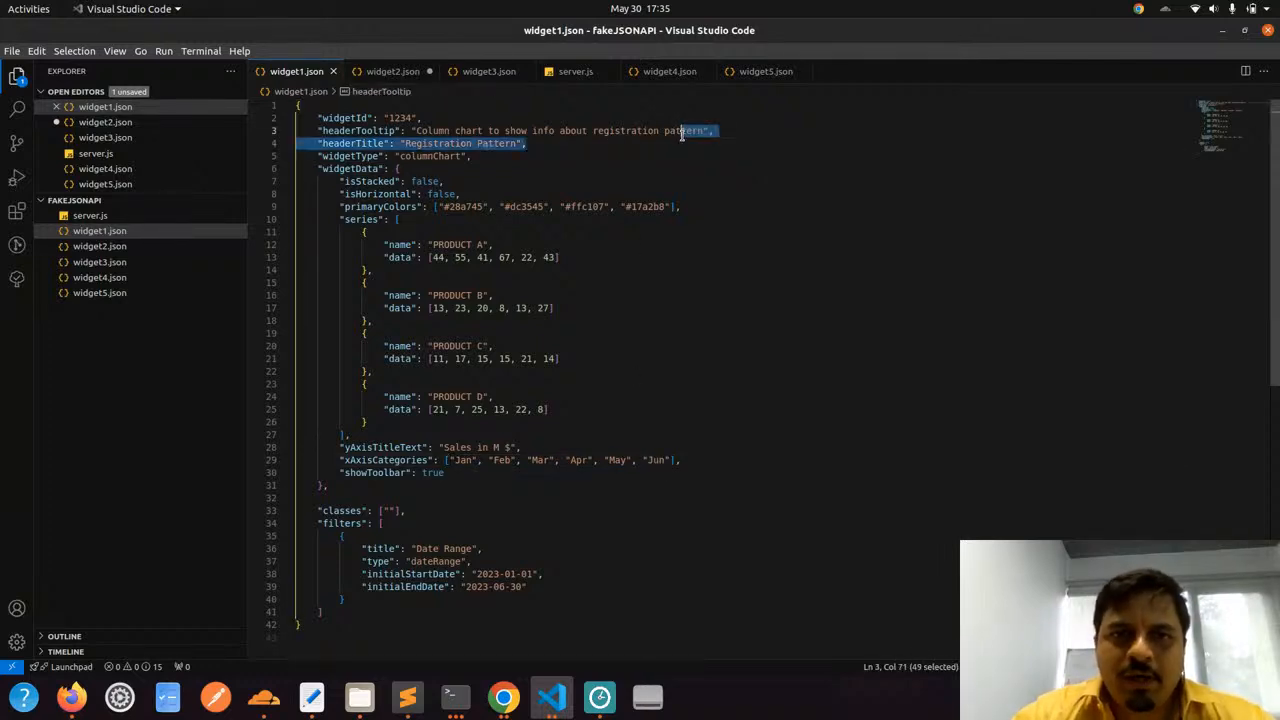
pyautogui.click(683, 133)
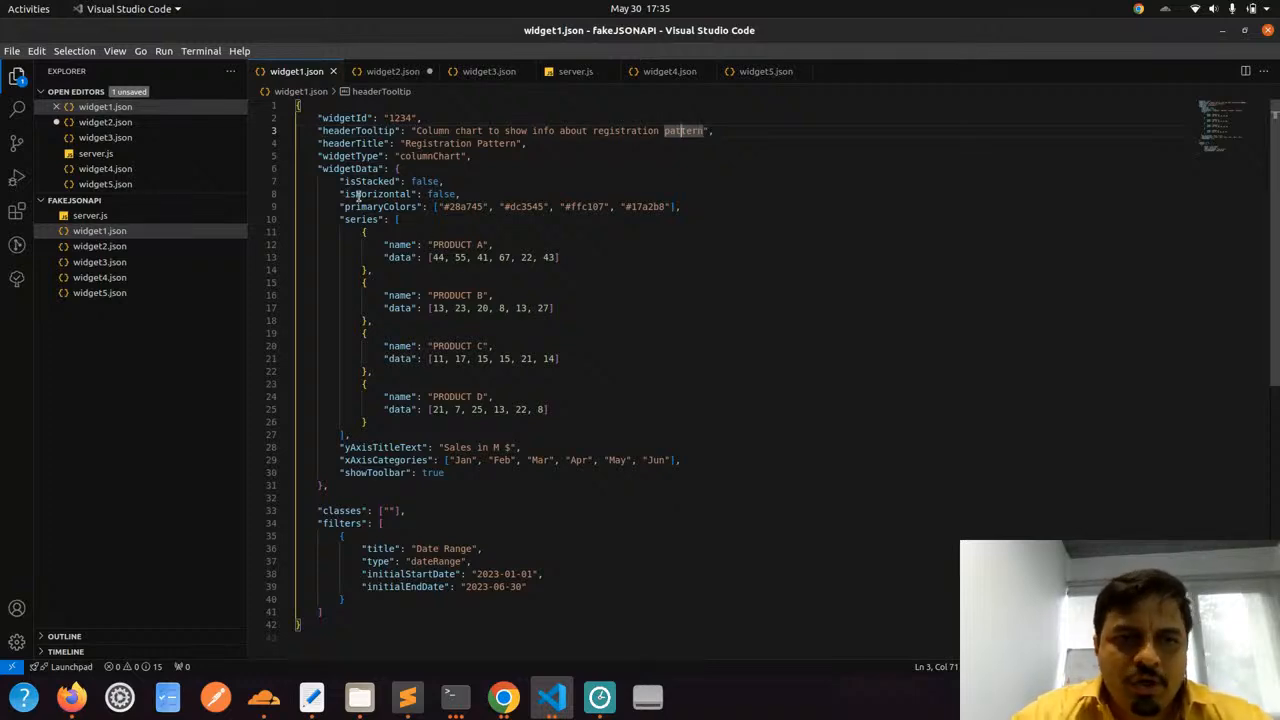
# Examine the primaryColors array in the widgetData of widget1.json
pyautogui.moveTo(341, 209); pyautogui.dragTo(703, 206)
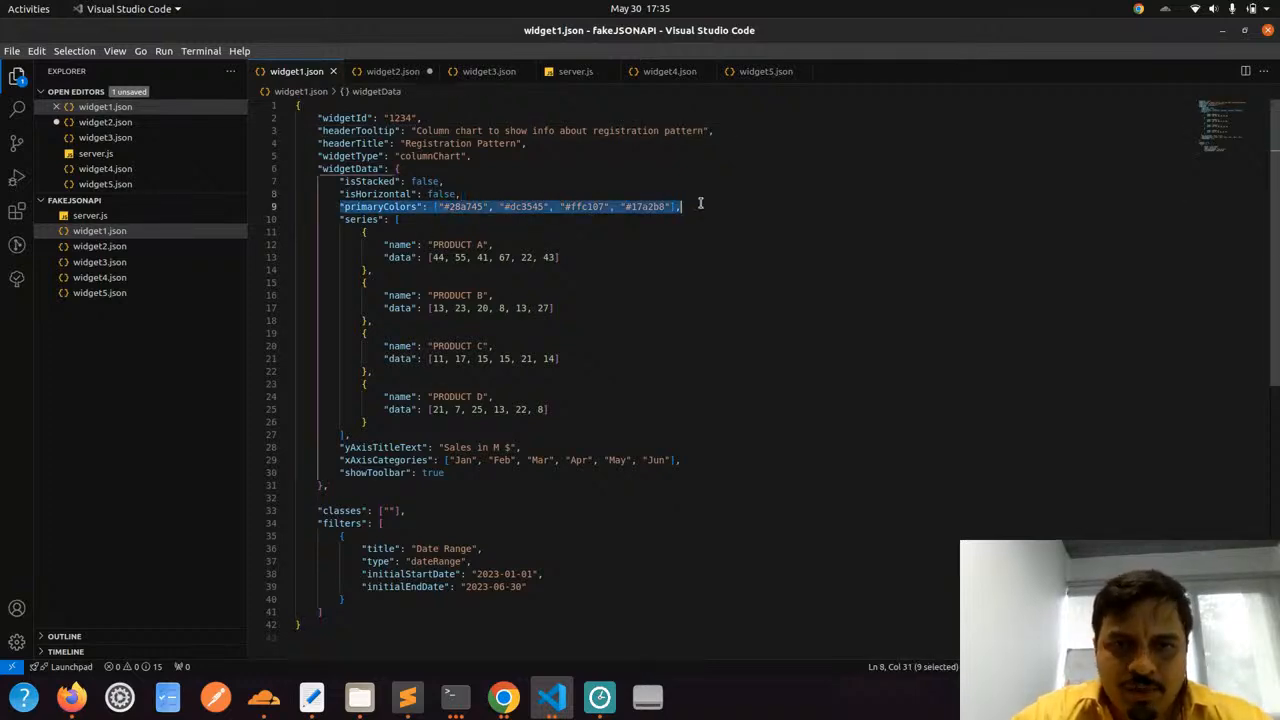
pyautogui.click(705, 205)
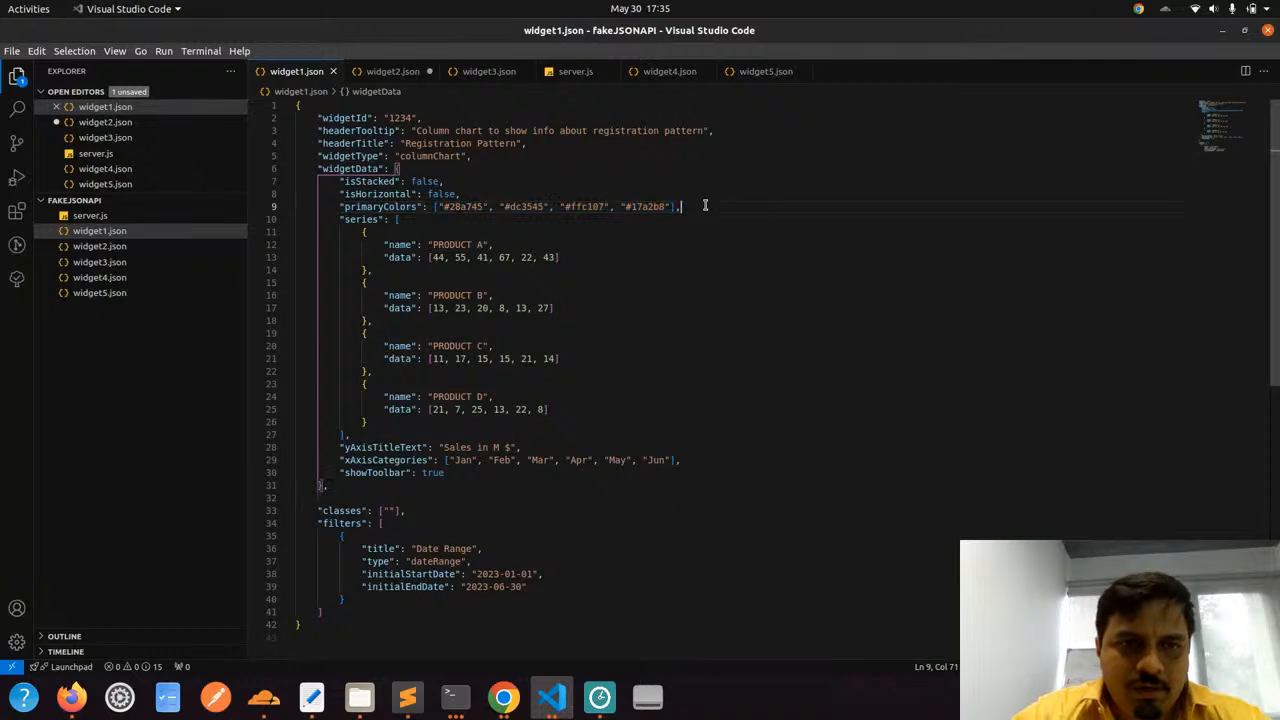
pyautogui.doubleClick(352, 207)
pyautogui.click(478, 207)
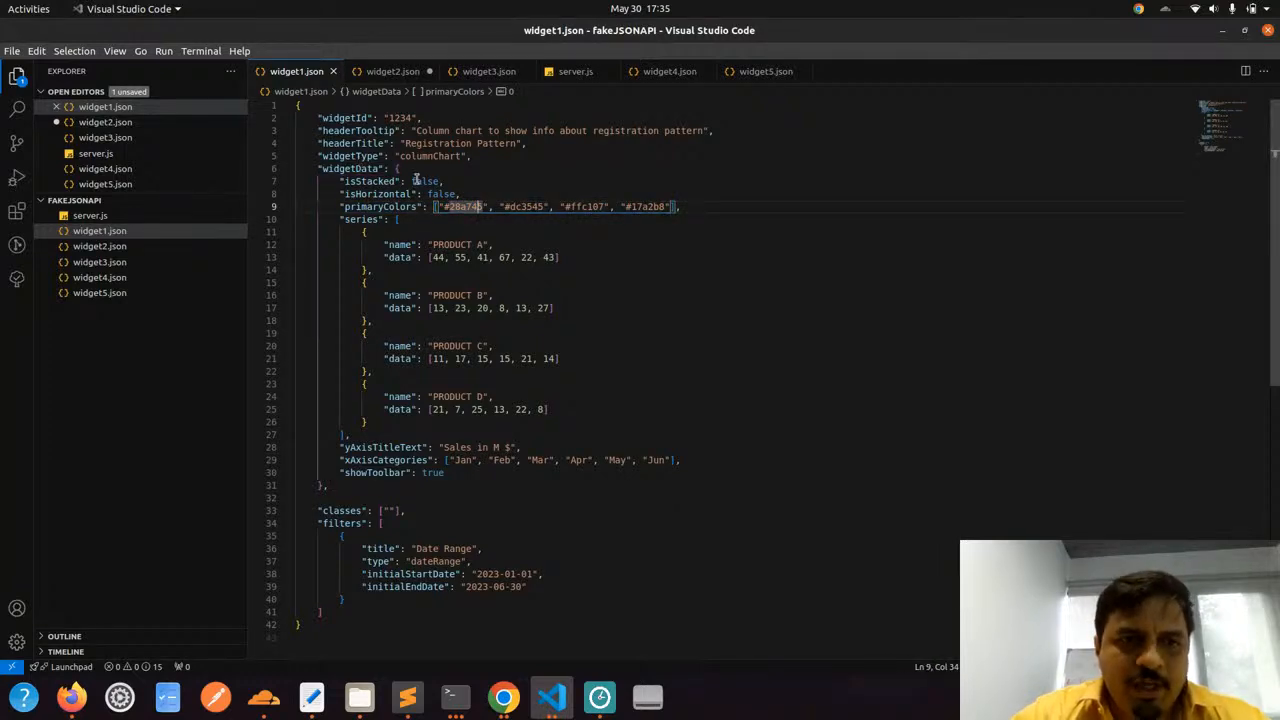
# Compare the data arrays of the product series with the xAxisCategories months in widget1.json
pyautogui.moveTo(361, 231)
pyautogui.mouseDown()
pyautogui.moveTo(393, 427)
pyautogui.moveTo(368, 384)
pyautogui.moveTo(357, 232)
pyautogui.mouseUp()
pyautogui.click(393, 424)
pyautogui.click(357, 232)
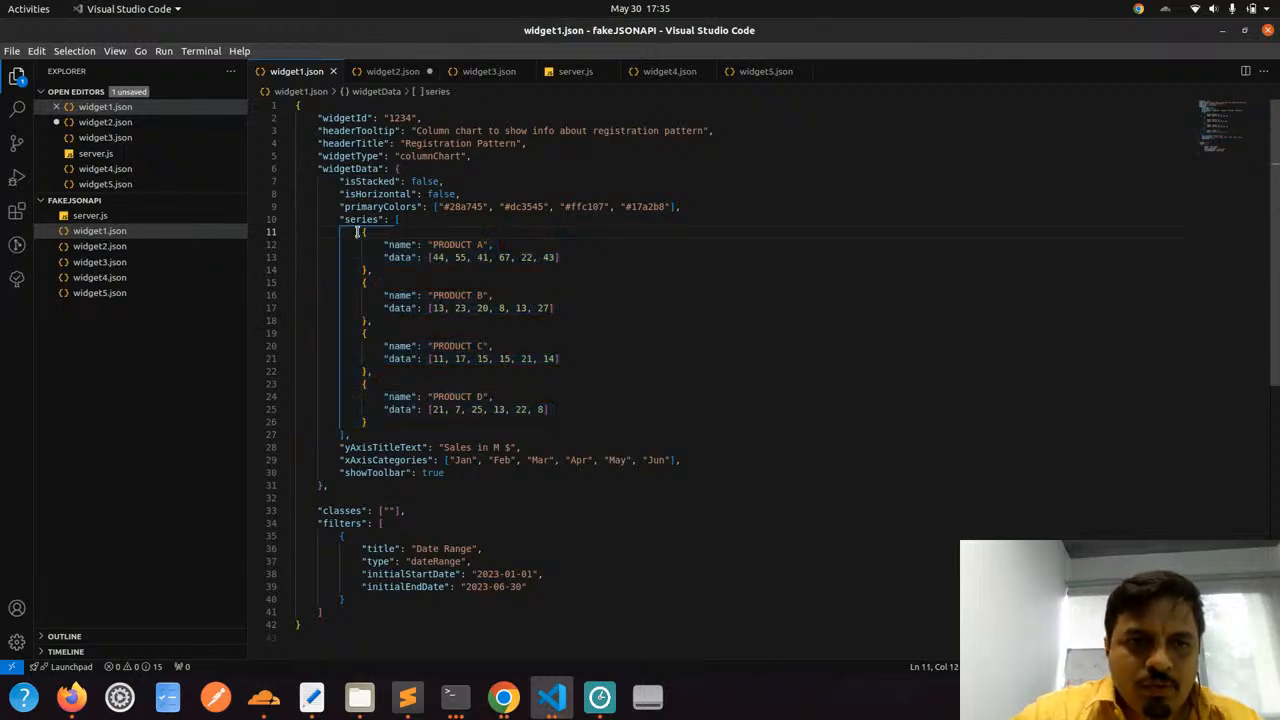
pyautogui.click(428, 244)
pyautogui.moveTo(432, 257); pyautogui.dragTo(466, 257)
pyautogui.moveTo(453, 460); pyautogui.dragTo(662, 458)
pyautogui.moveTo(432, 257); pyautogui.dragTo(561, 257)
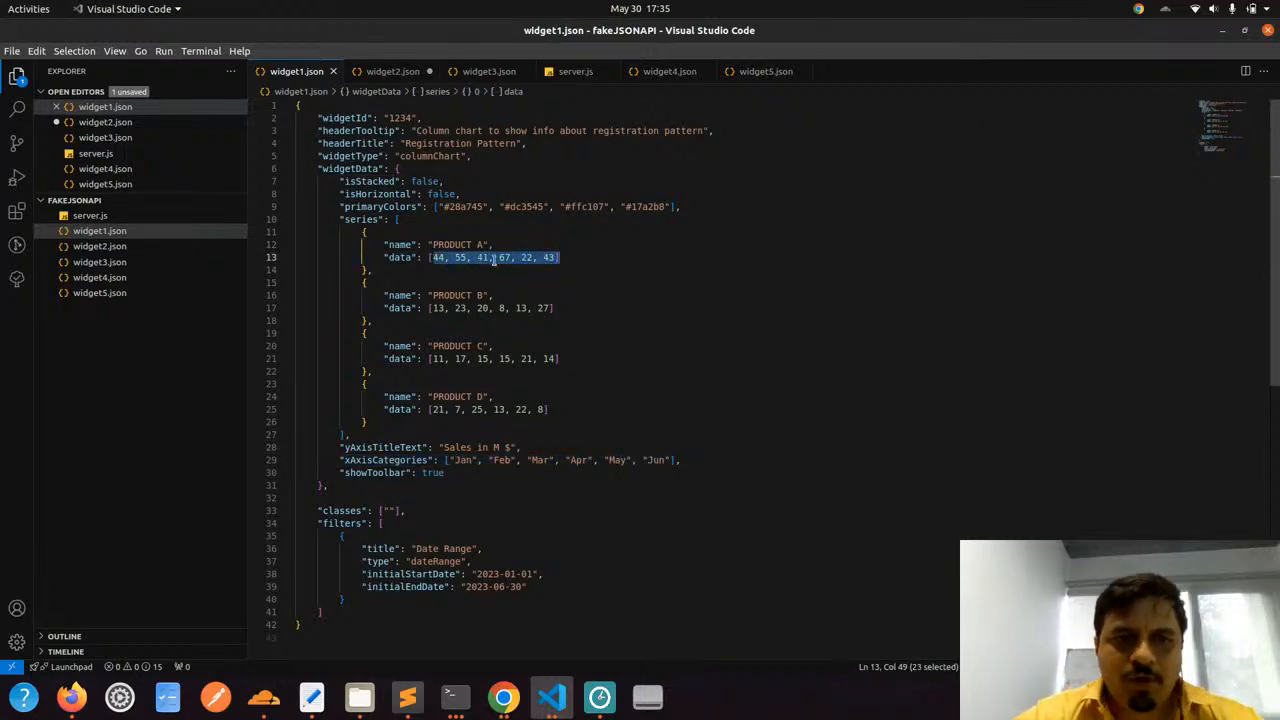
pyautogui.click(545, 257)
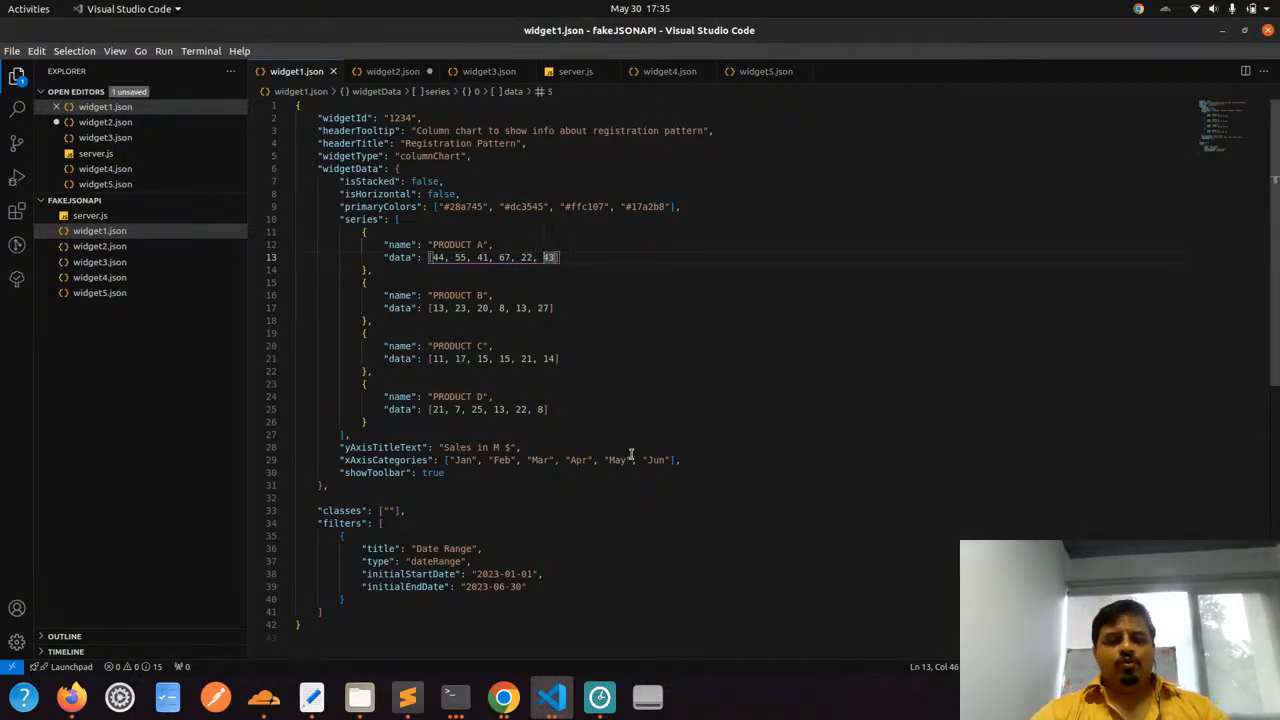
pyautogui.moveTo(474, 288); pyautogui.dragTo(491, 410)
pyautogui.click(491, 410)
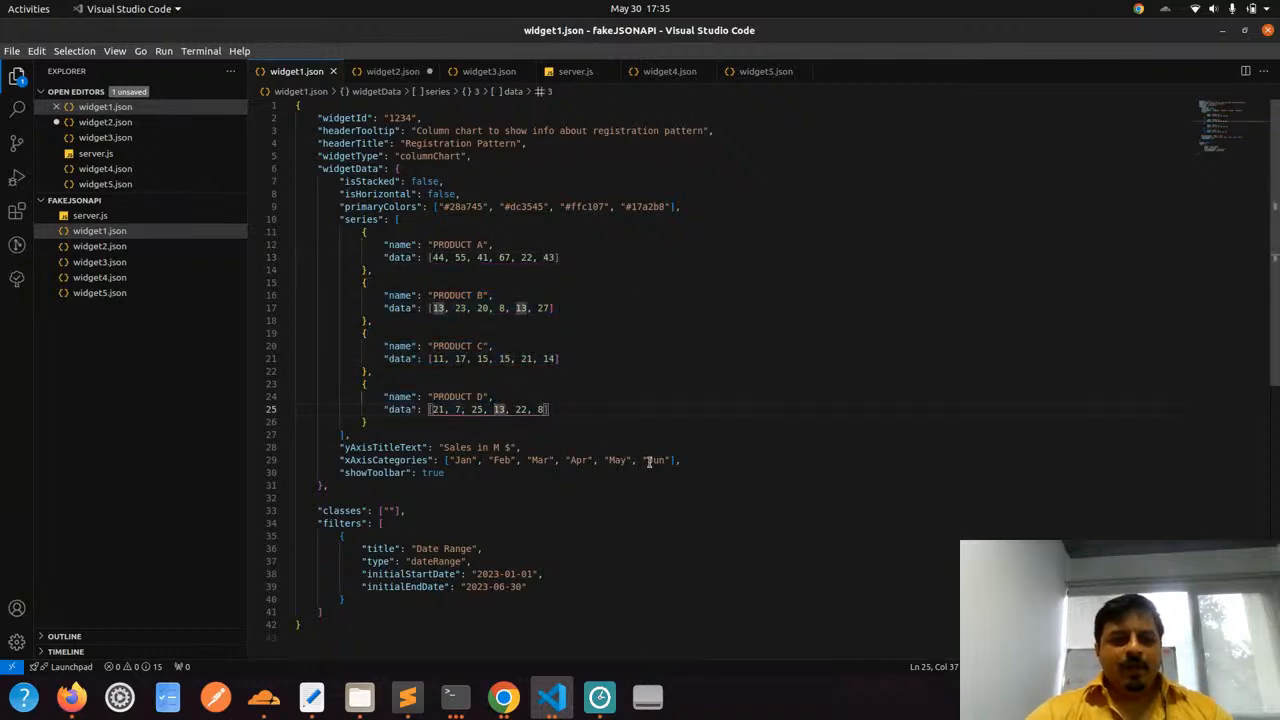
# Examine the Date Range filter in widget1.json, including its type, initialStartDate and initialEndDate
pyautogui.scroll(-2, 648, 460)
pyautogui.moveTo(322, 446); pyautogui.dragTo(400, 505)
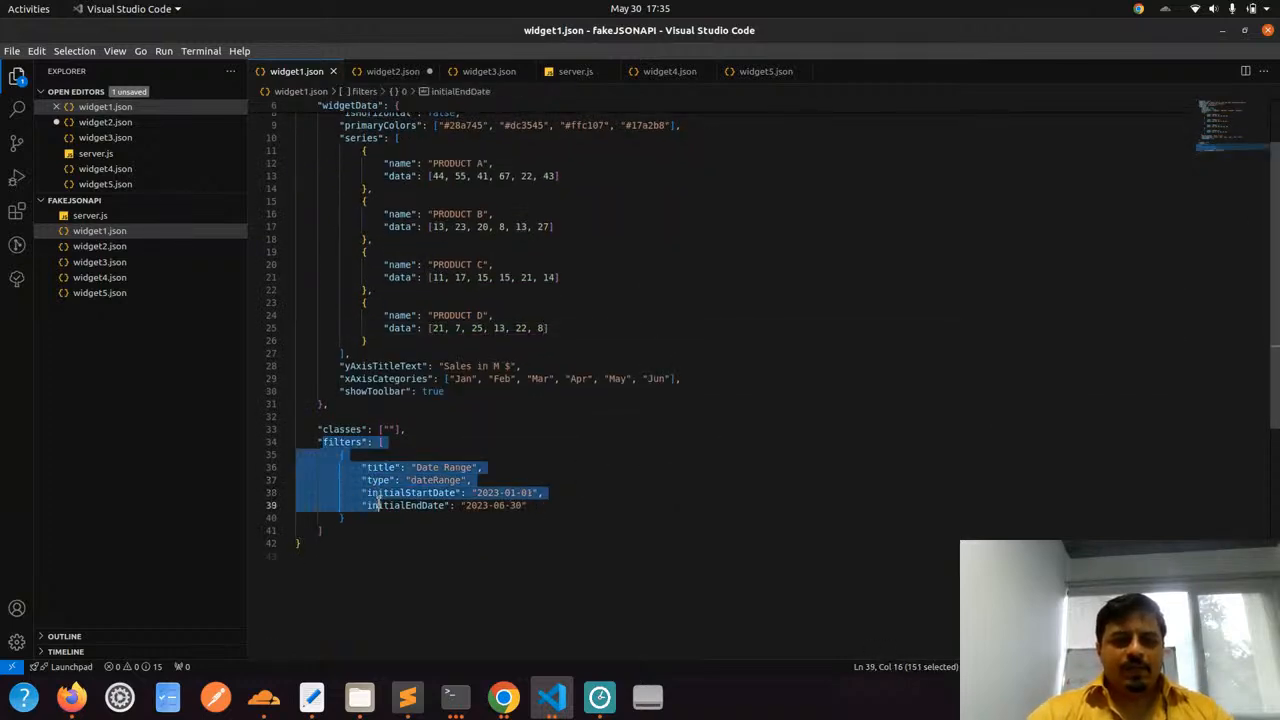
pyautogui.click(400, 505)
pyautogui.doubleClick(424, 481)
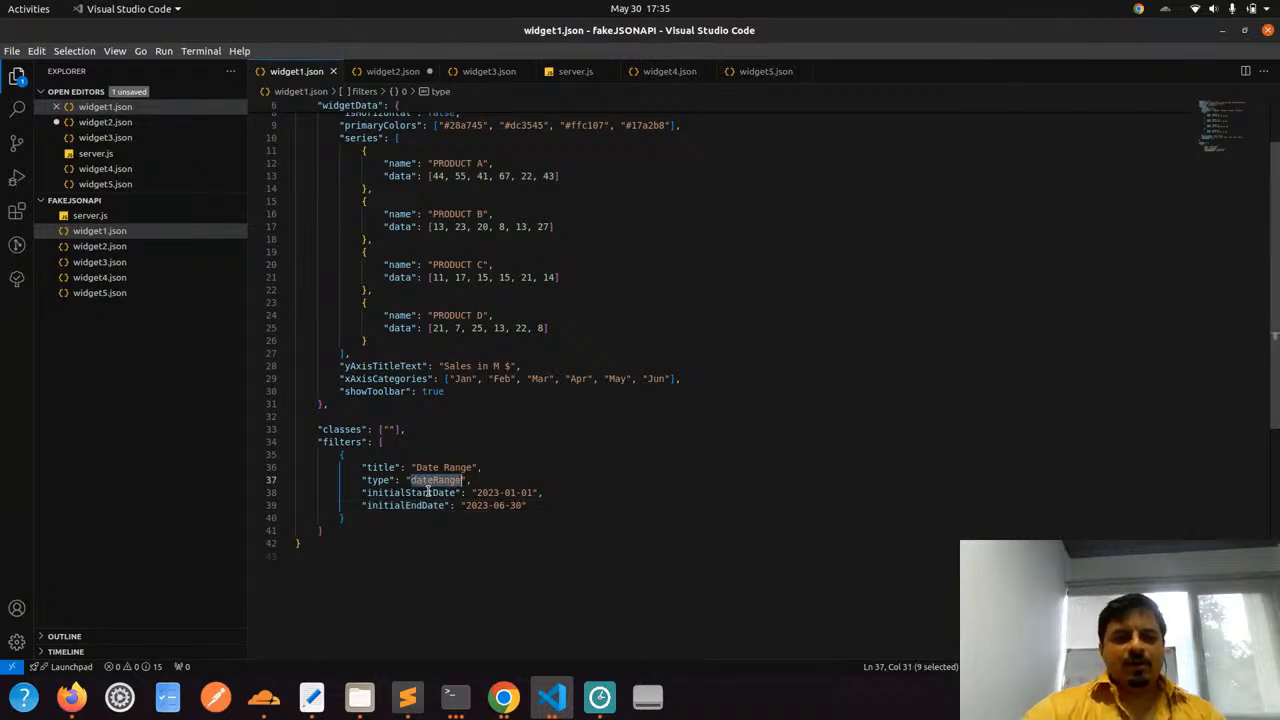
pyautogui.doubleClick(428, 492)
pyautogui.doubleClick(414, 504)
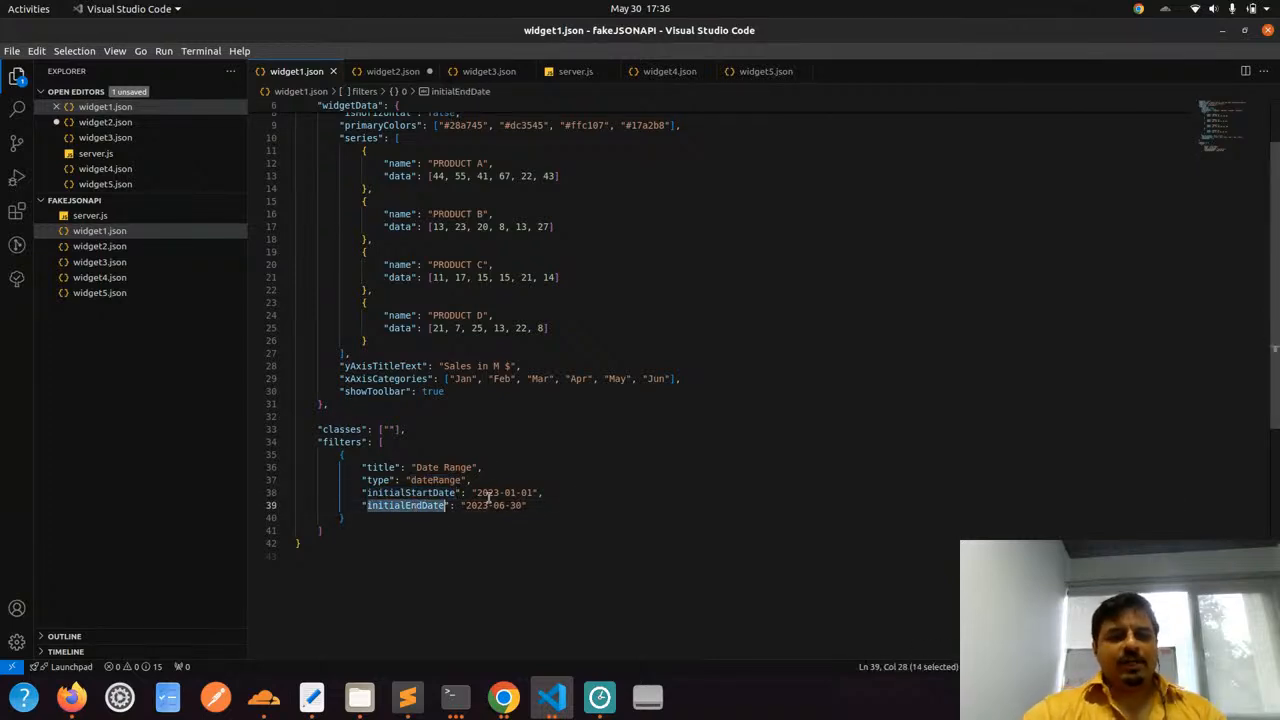
# Start the fake JSON API by running node server.js in the integrated terminal
pyautogui.scroll(2, 495, 455)
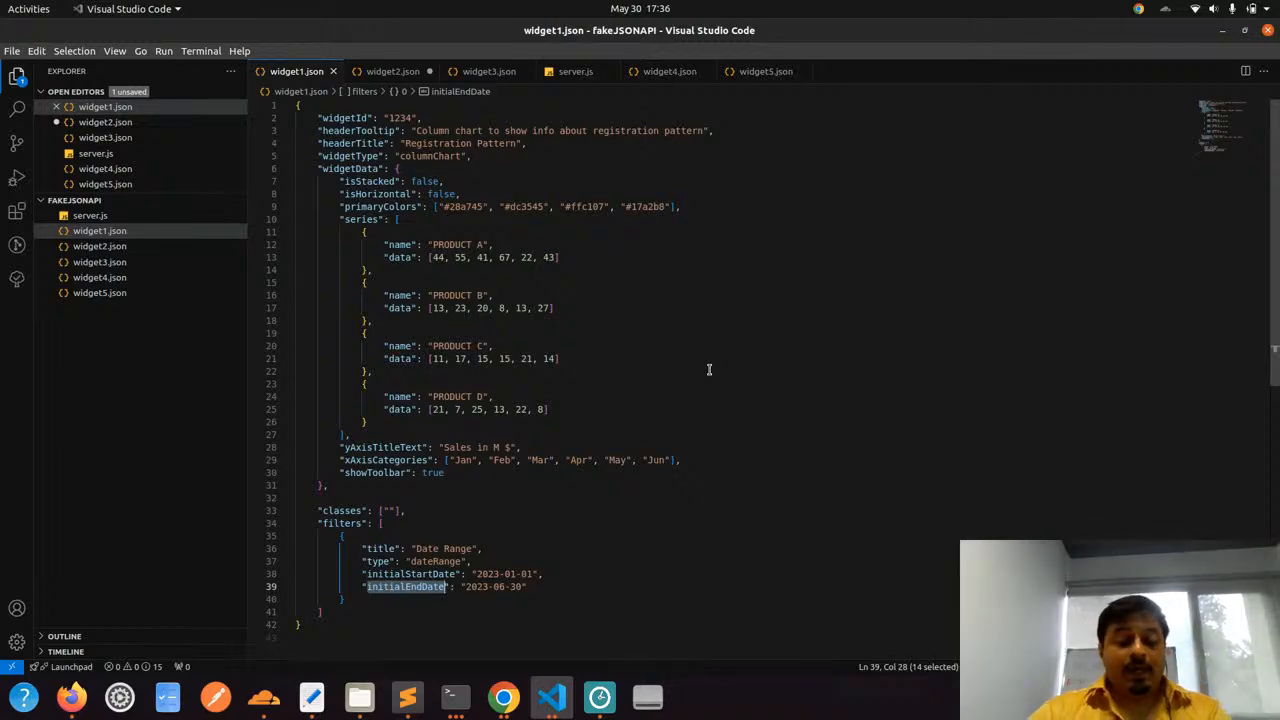
pyautogui.hotkey('ctrl', '`')
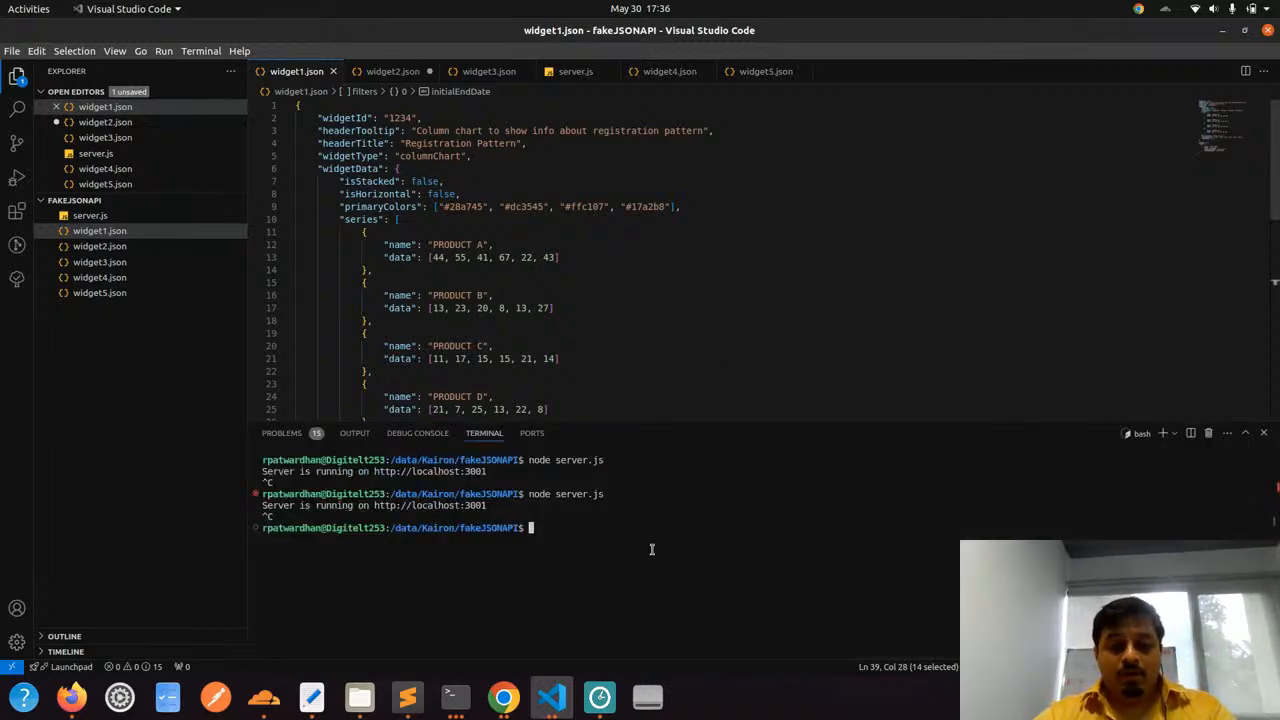
pyautogui.press('Up')
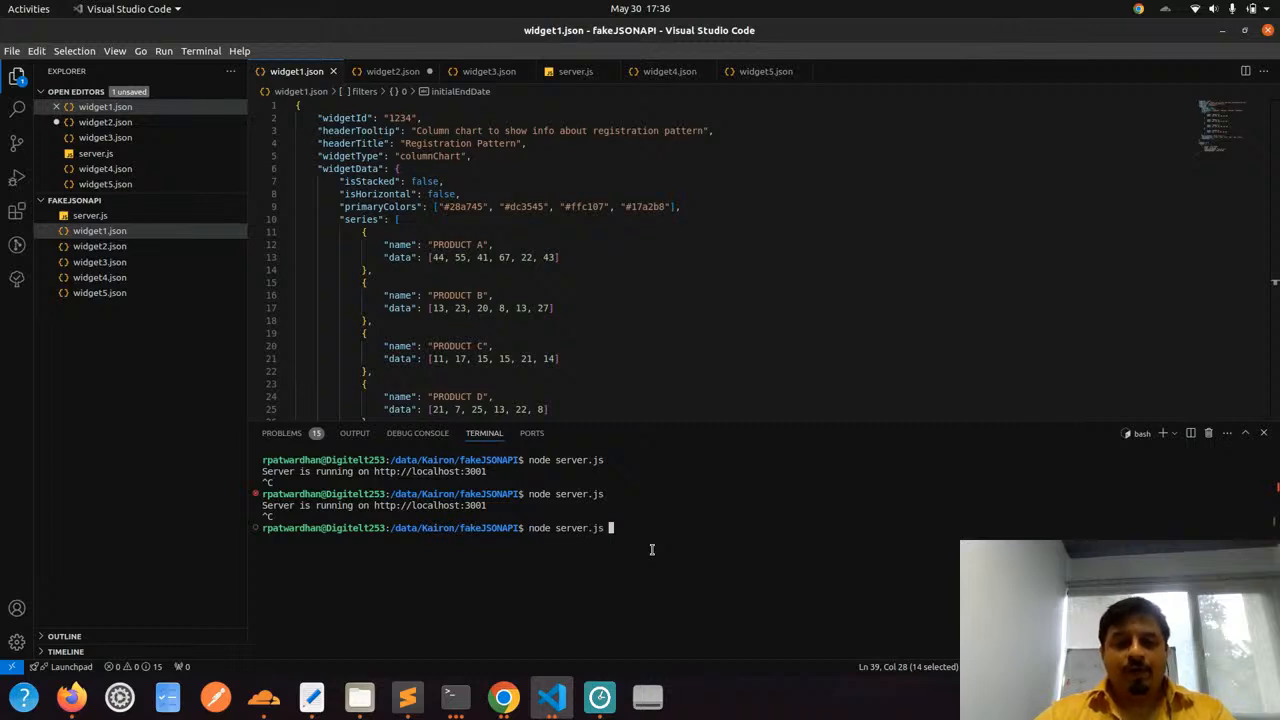
pyautogui.press('Return')
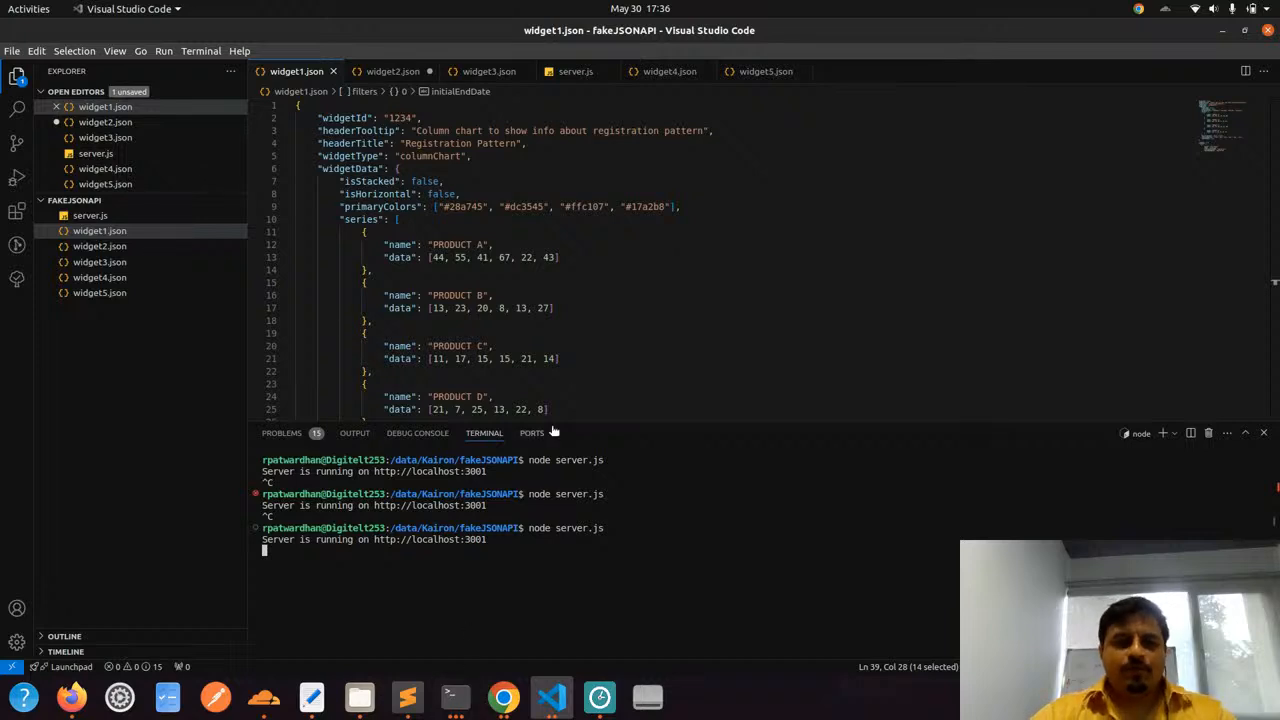
pyautogui.click(640, 296)
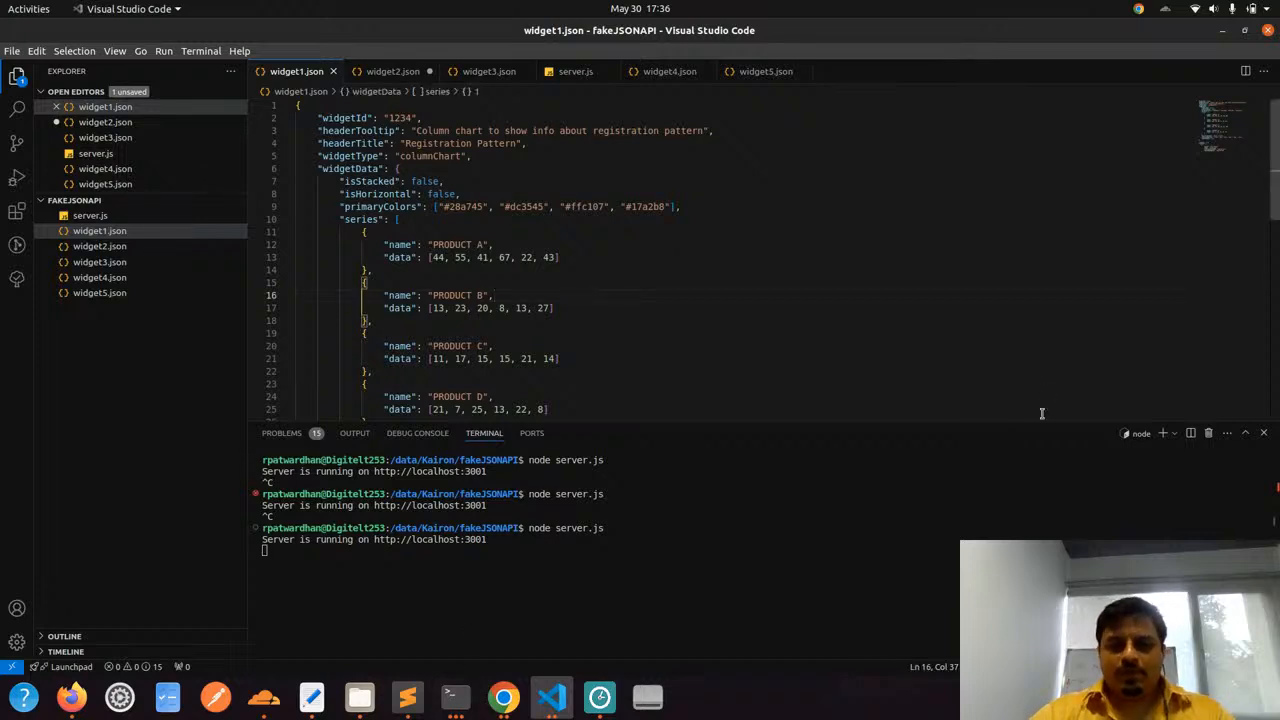
pyautogui.click(451, 697)
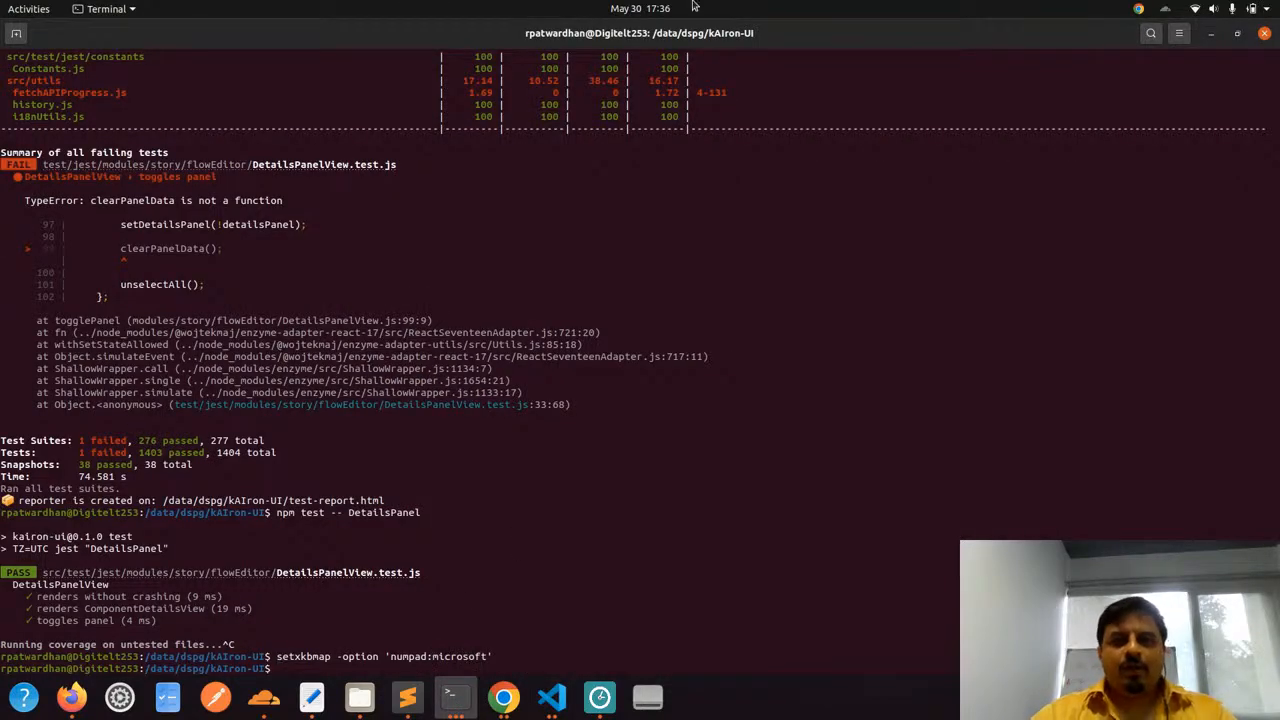
pyautogui.click(467, 701)
pyautogui.click(604, 590)
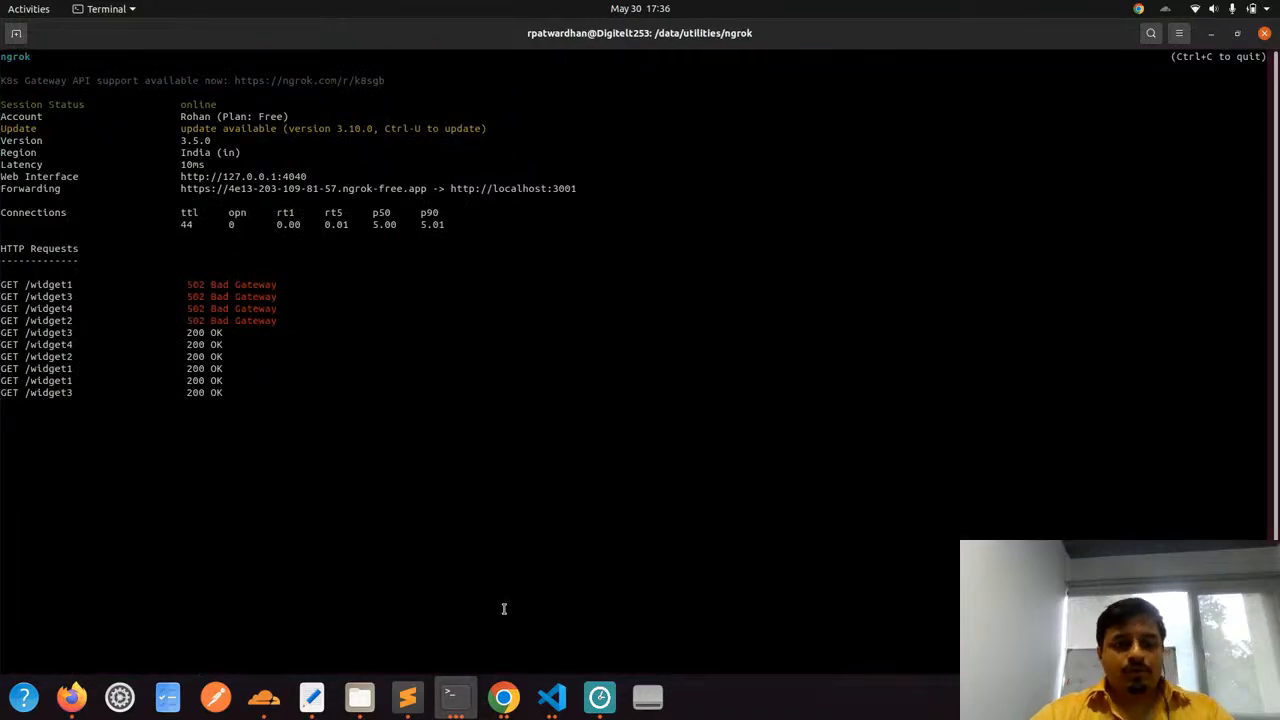
# Switch to Chrome and open the Column Chart widget's configuration form on the Kairon Administration page
pyautogui.click(504, 697)
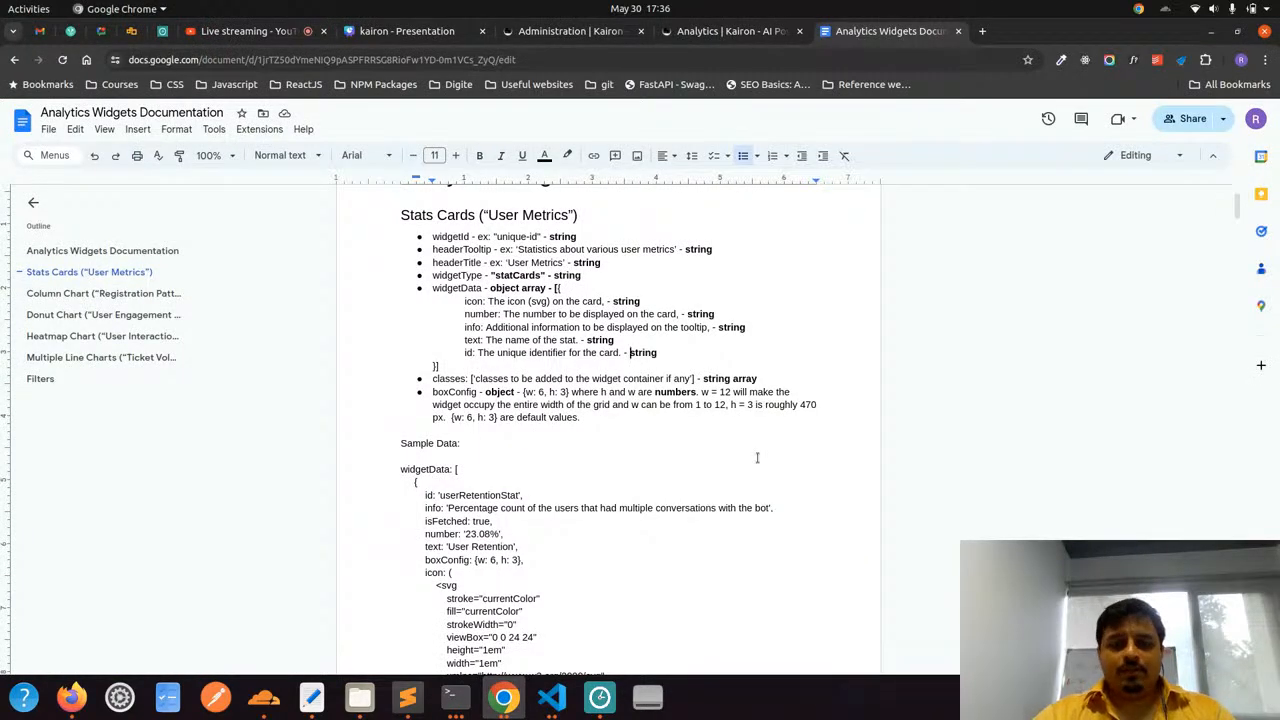
pyautogui.click(545, 36)
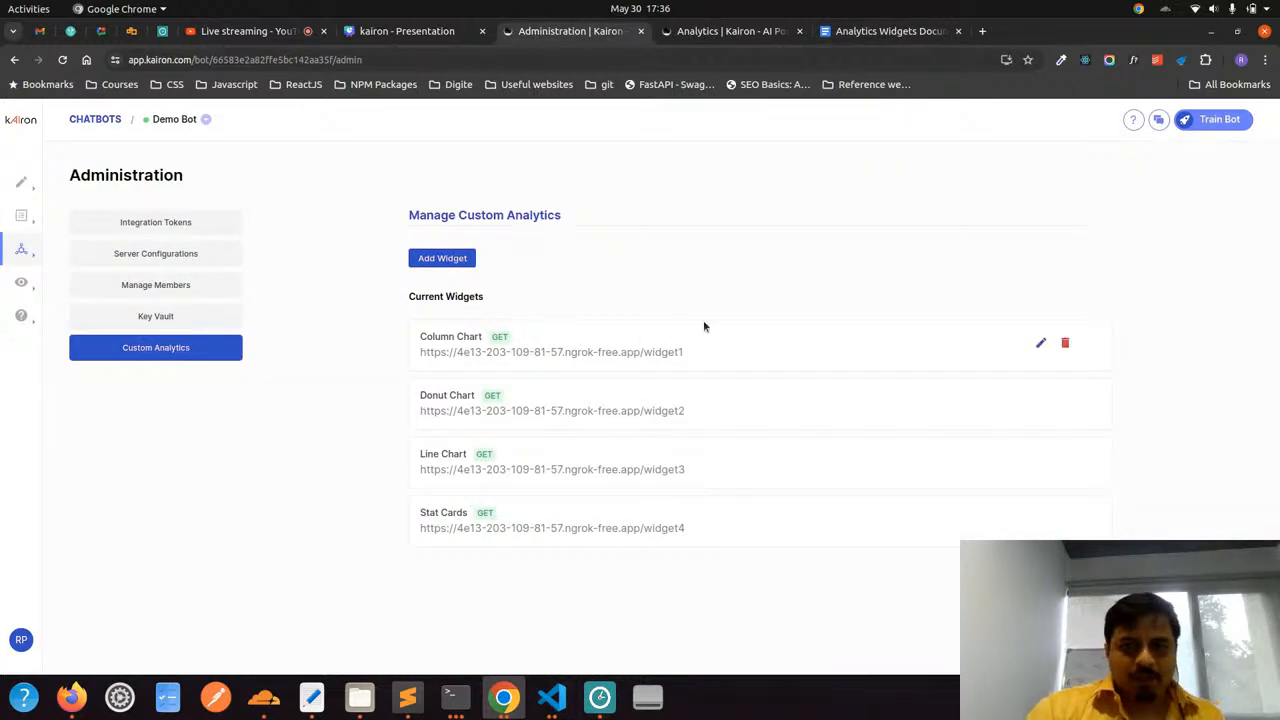
pyautogui.click(1040, 343)
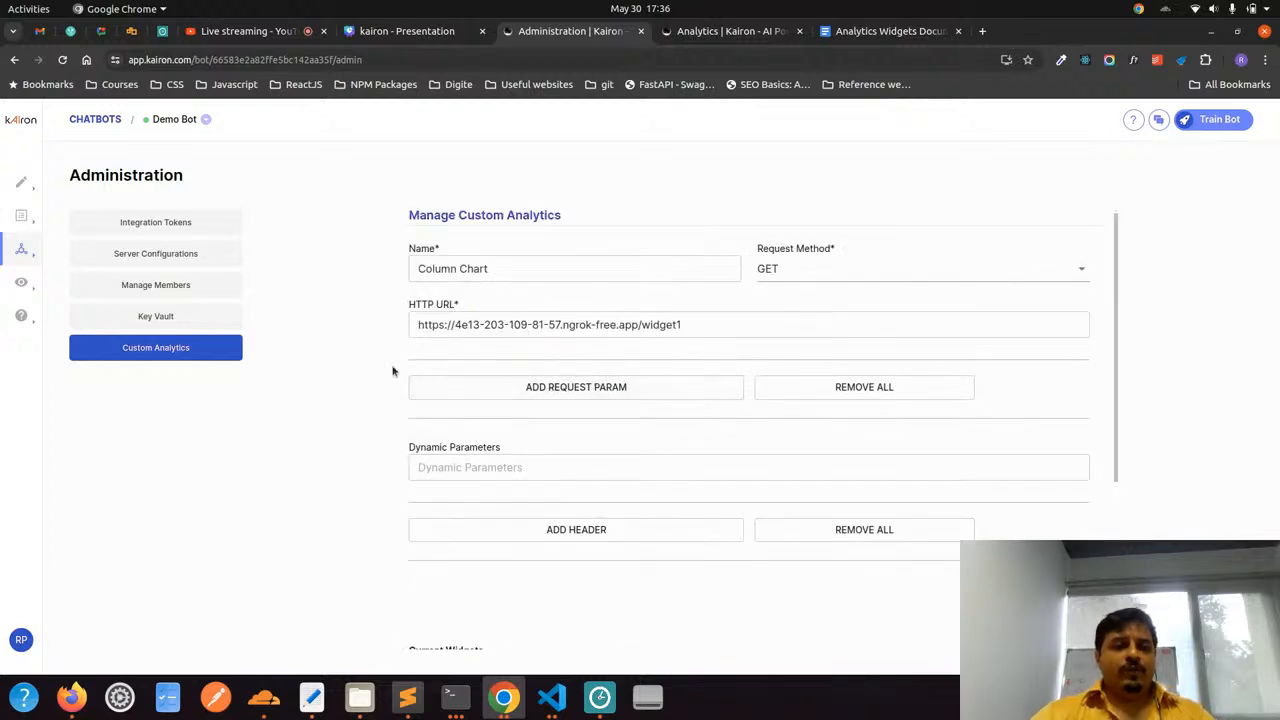
pyautogui.click(185, 352)
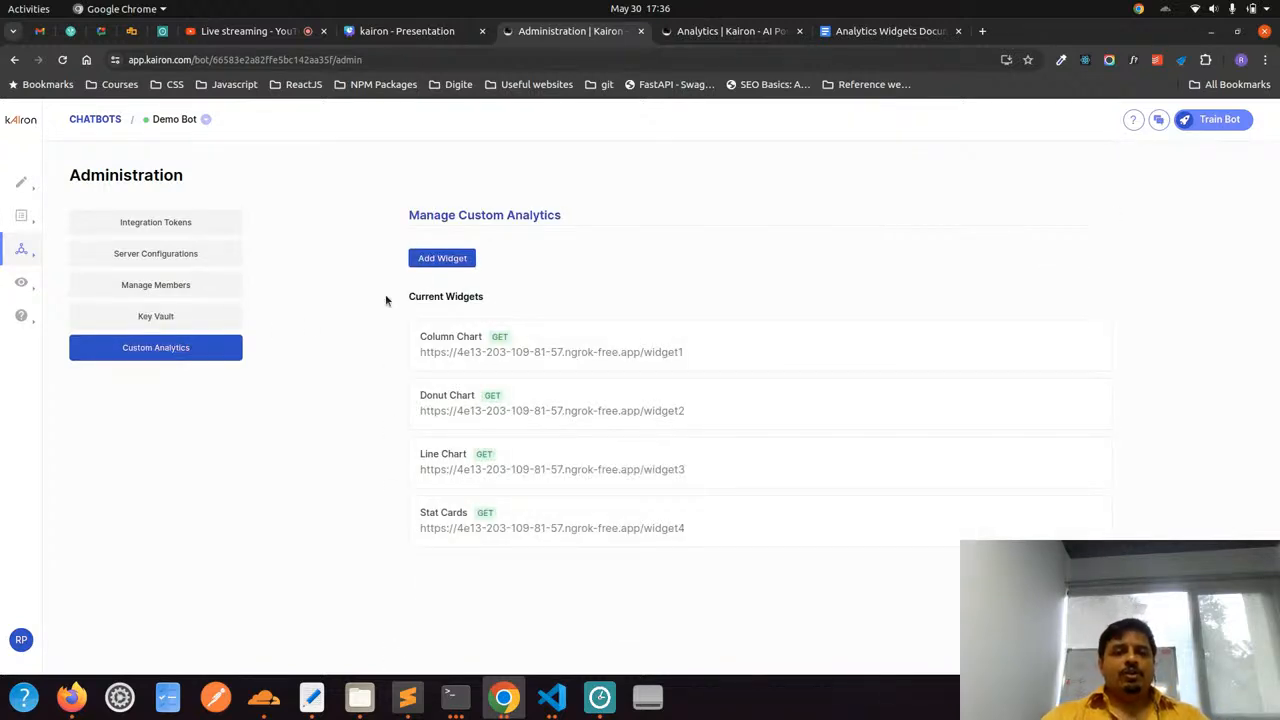
pyautogui.click(436, 260)
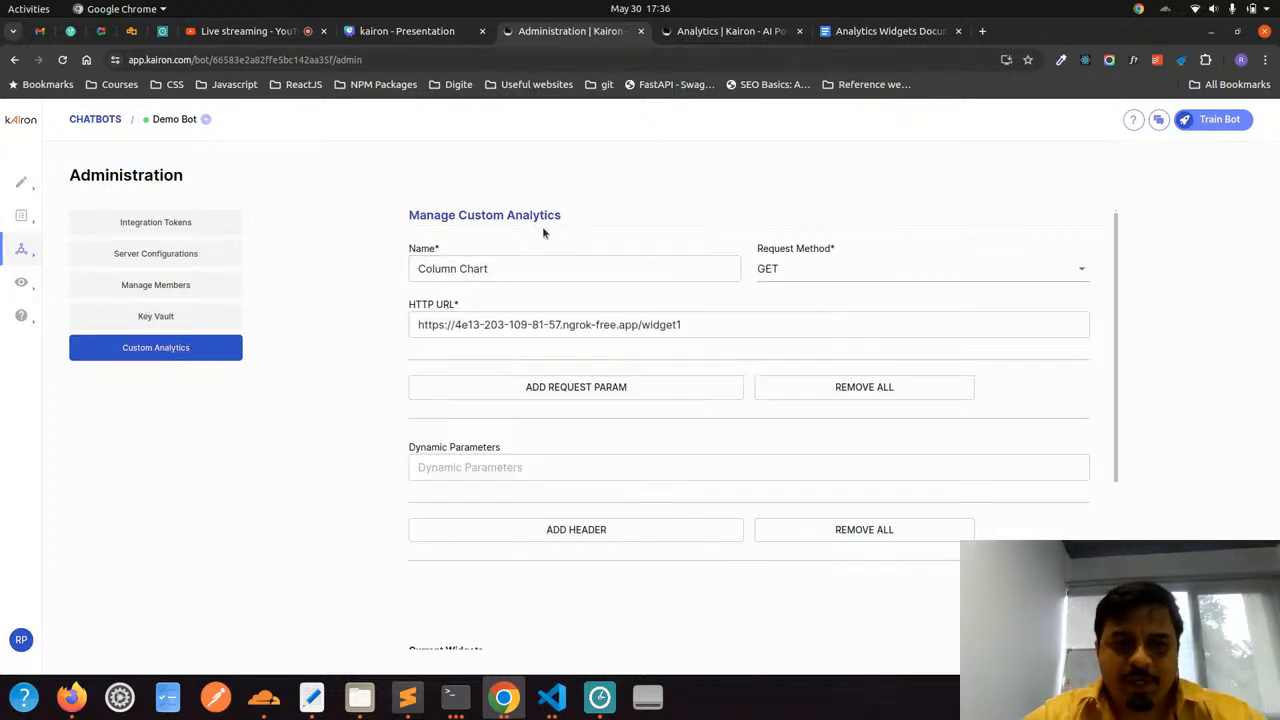
# Review the Column Chart widget's name, request method and HTTP URL
pyautogui.moveTo(506, 268); pyautogui.dragTo(409, 268)
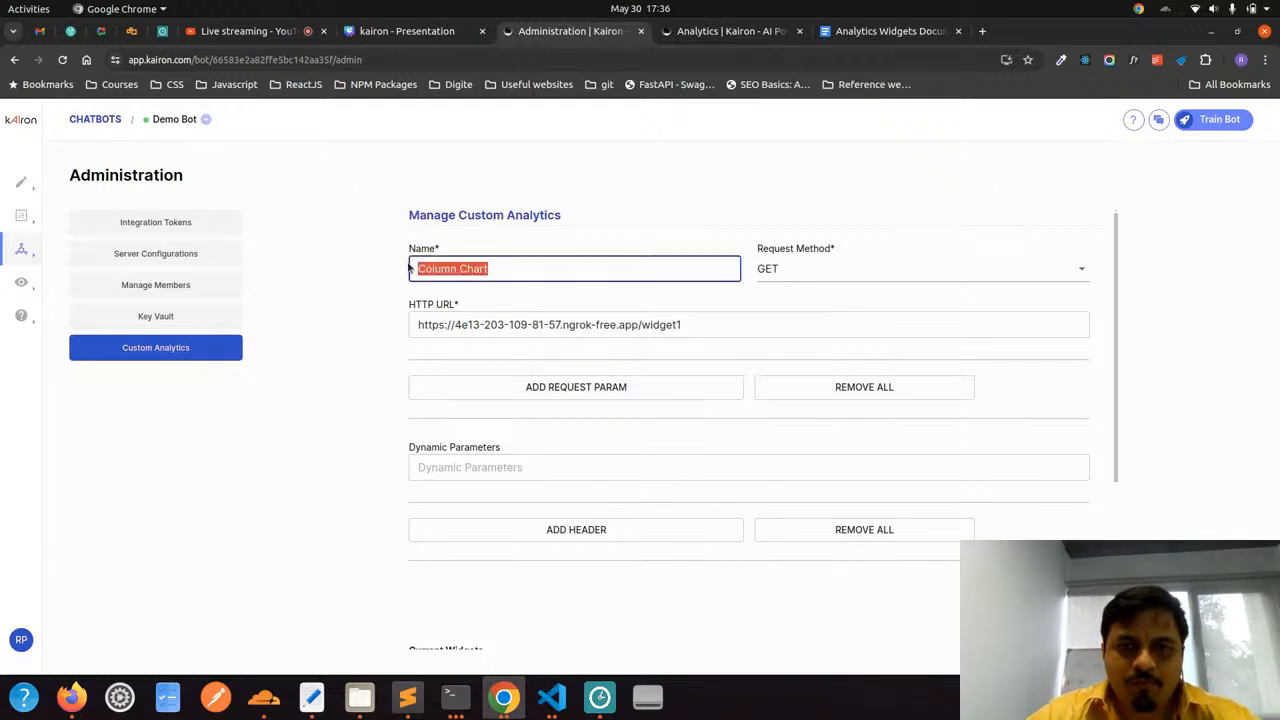
pyautogui.click(808, 271)
pyautogui.click(809, 271)
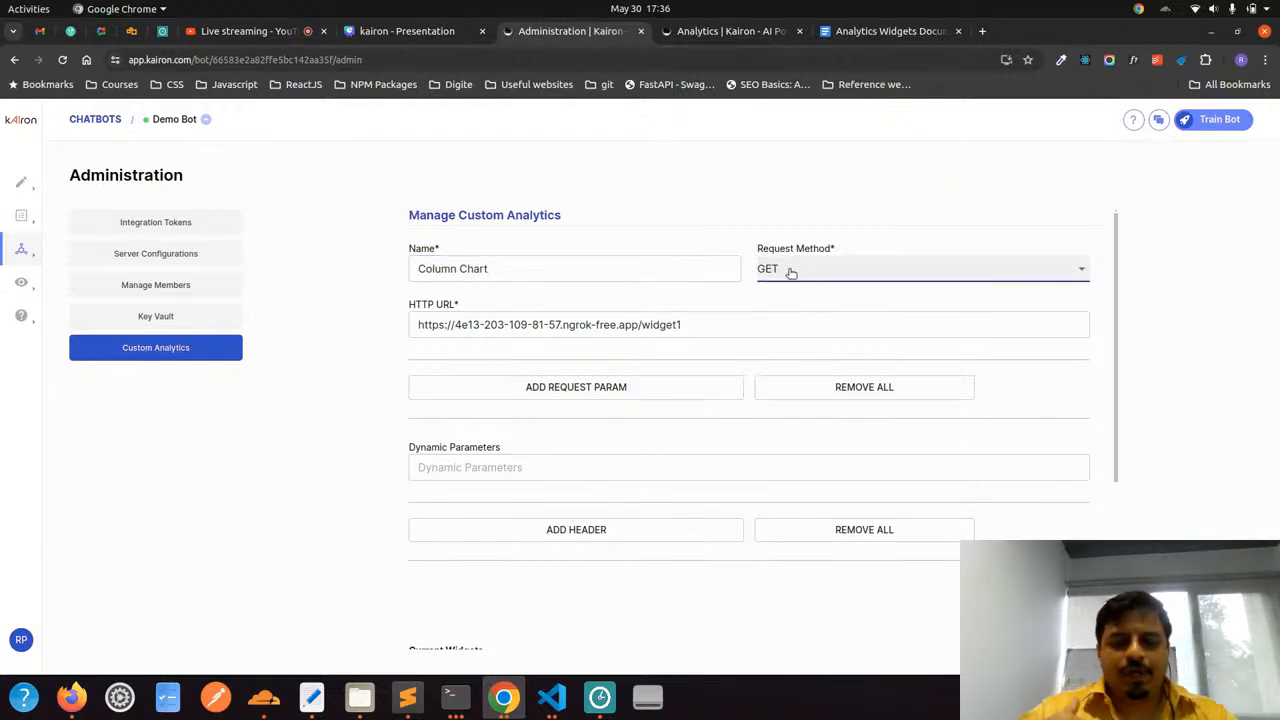
pyautogui.moveTo(417, 324); pyautogui.dragTo(711, 322)
pyautogui.click(711, 322)
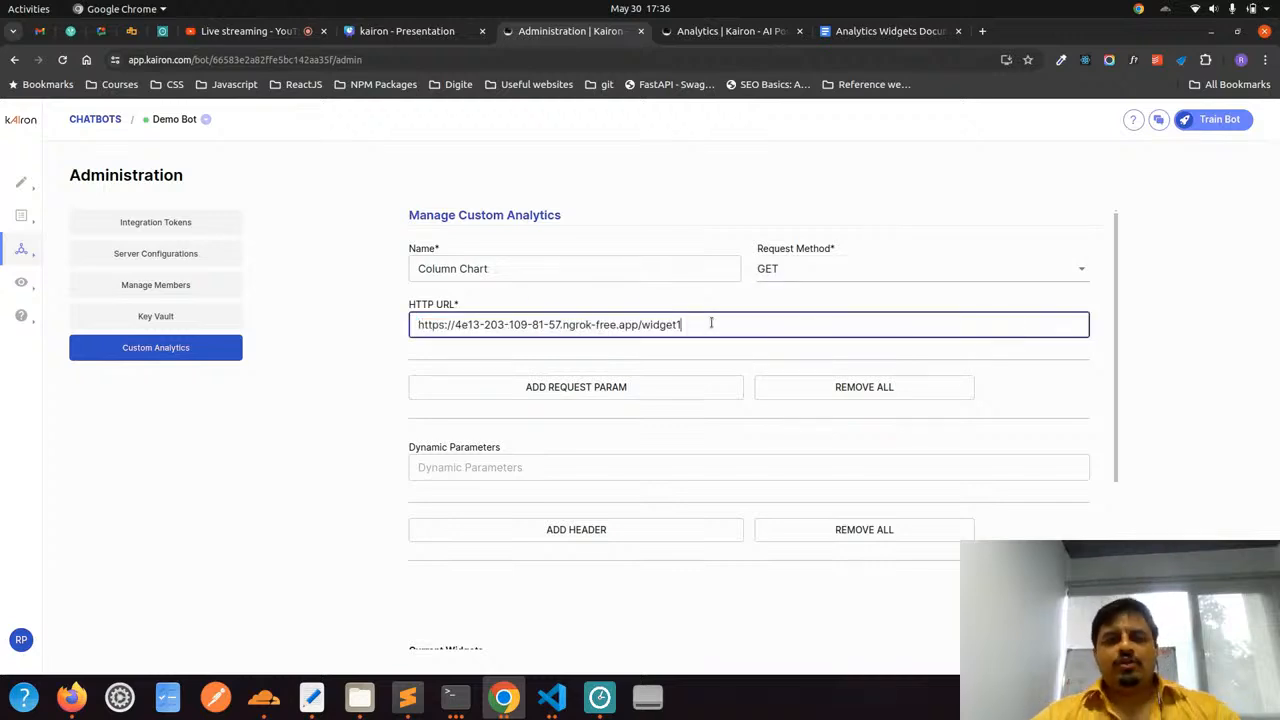
# Open the Column Chart widget's HTTP URL in a new browser tab and examine its full JSON response
pyautogui.hotkey('ctrl', 'a')
pyautogui.hotkey('ctrl', 'c')
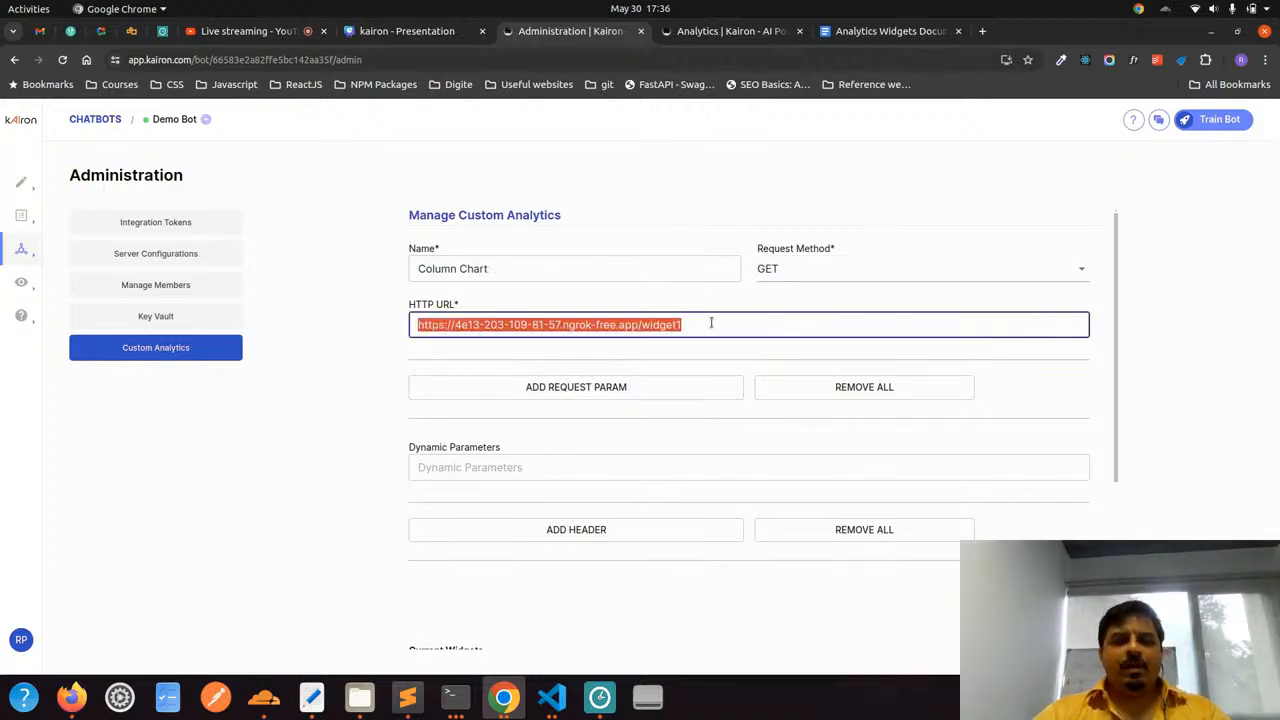
pyautogui.click(985, 31)
pyautogui.hotkey('ctrl', 'v')
pyautogui.press('Return')
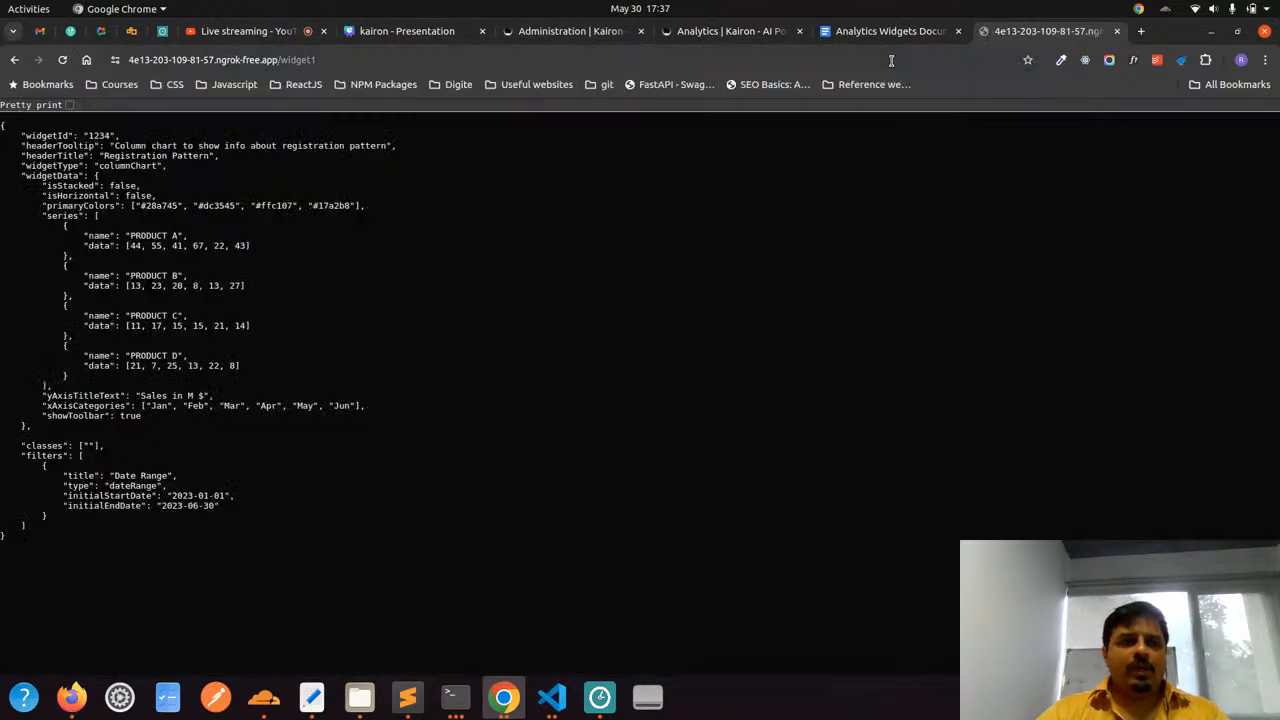
pyautogui.moveTo(45, 532); pyautogui.dragTo(2, 125)
pyautogui.click(2, 125)
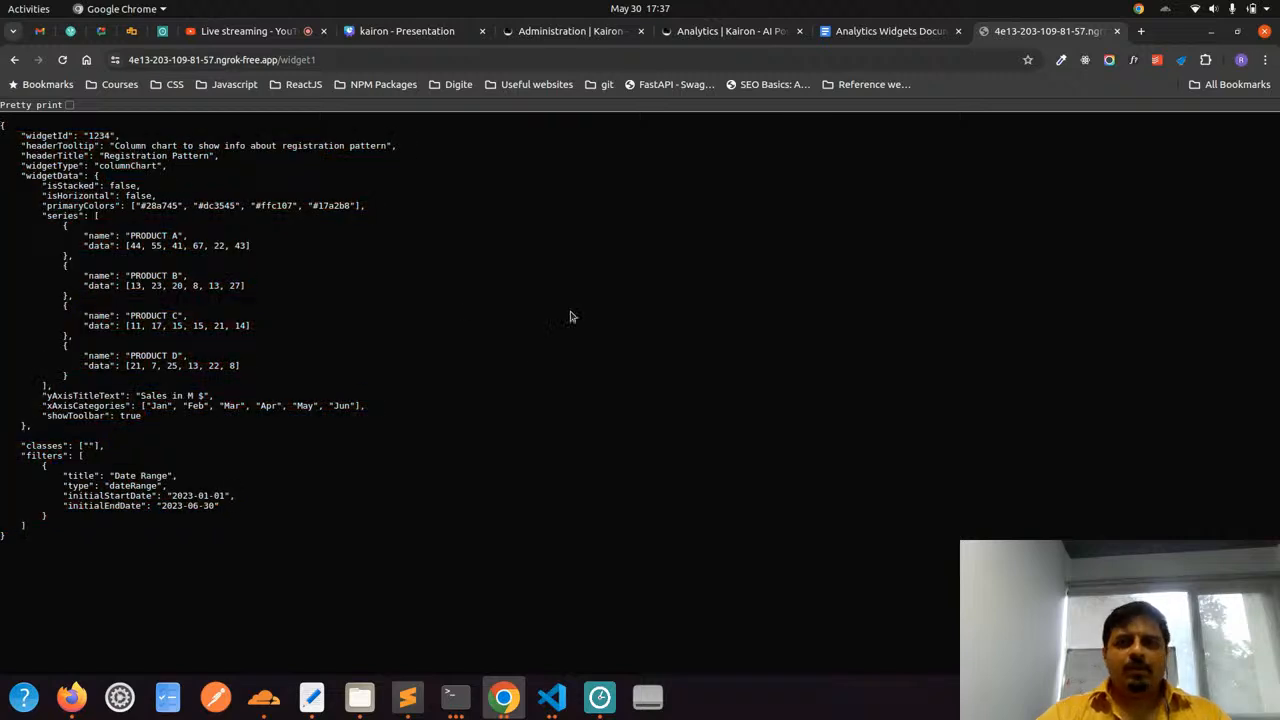
# Back in the Column Chart widget form, add a blank request parameter and a blank header, and remove both
pyautogui.click(705, 31)
pyautogui.click(598, 40)
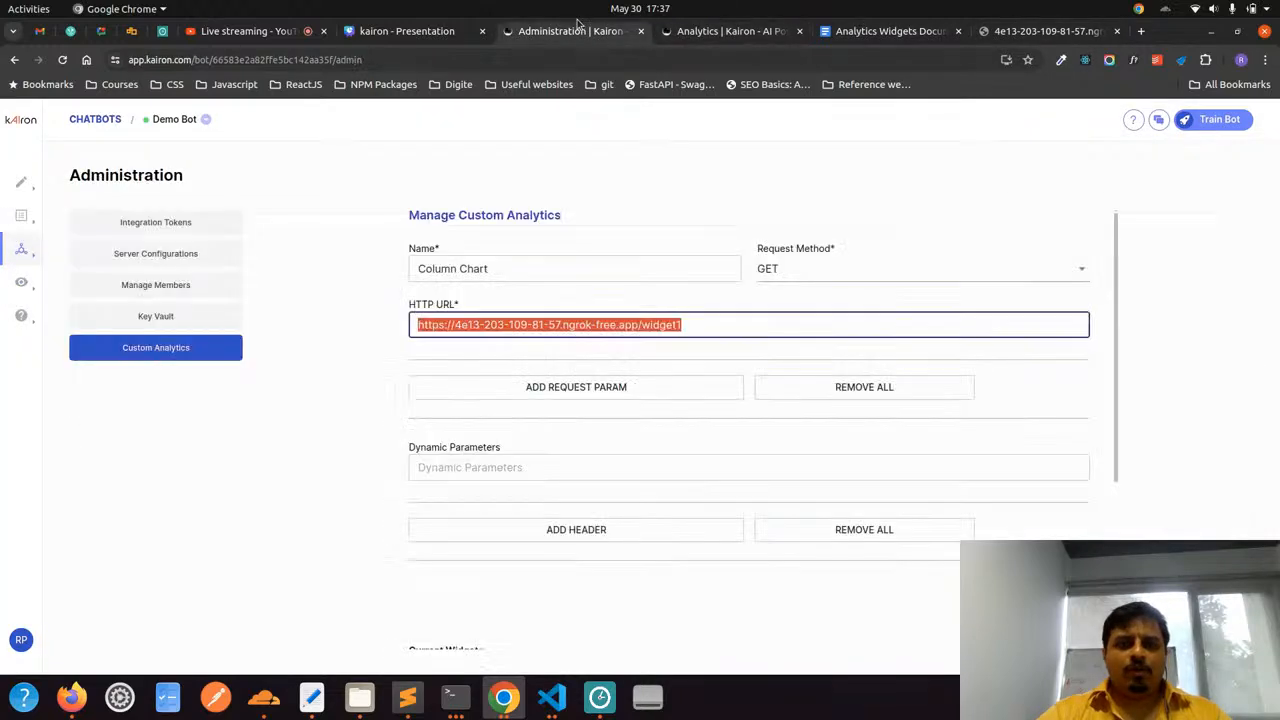
pyautogui.click(458, 404)
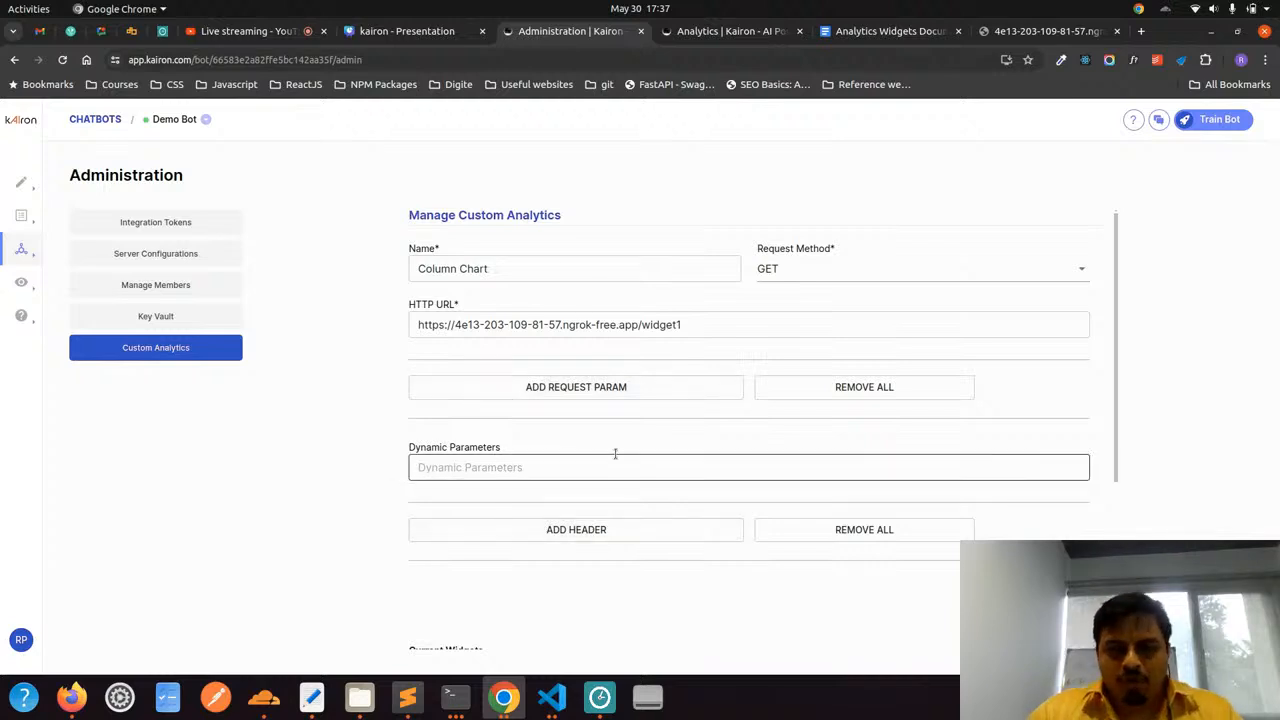
pyautogui.click(588, 388)
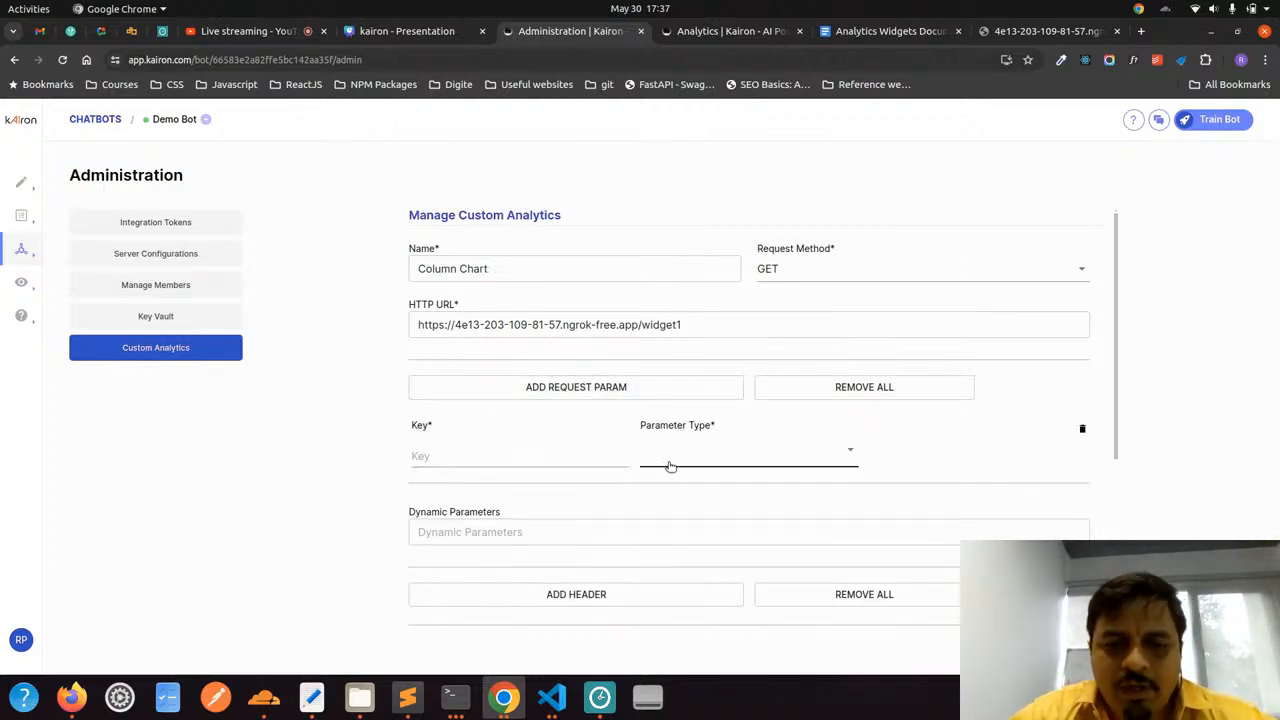
pyautogui.click(539, 602)
pyautogui.scroll(-3, 539, 604)
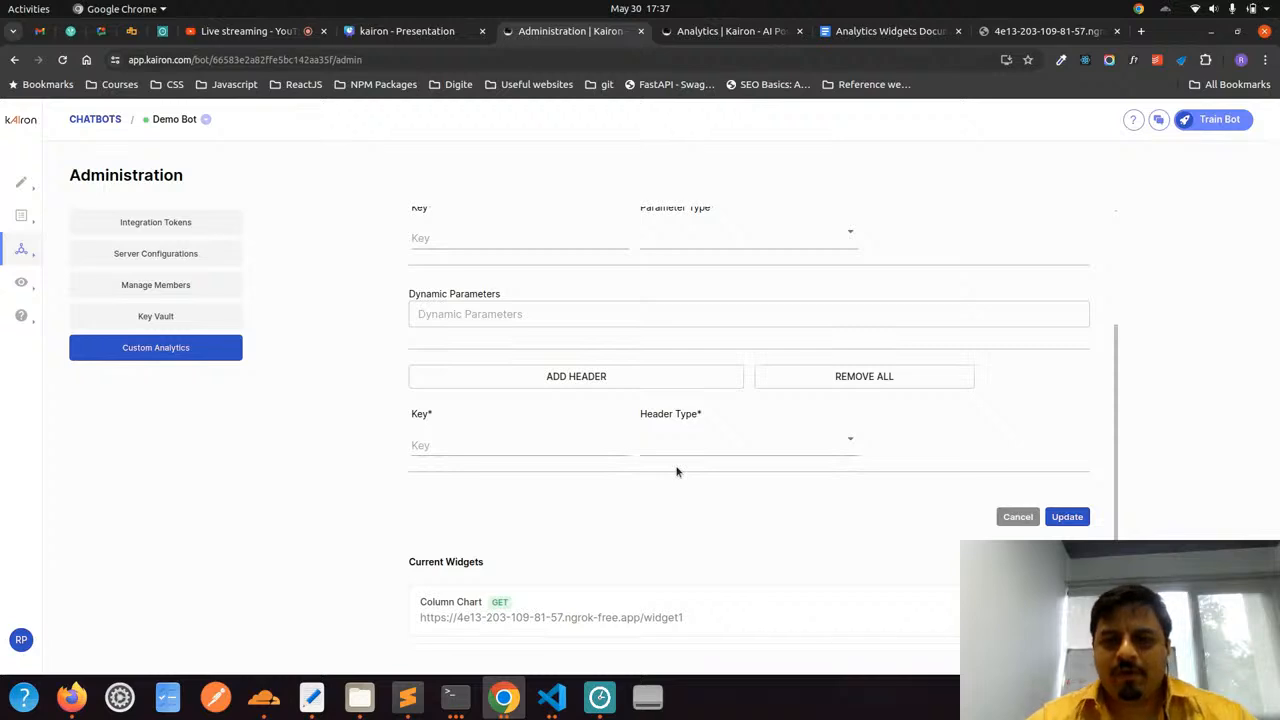
pyautogui.scroll(3, 676, 471)
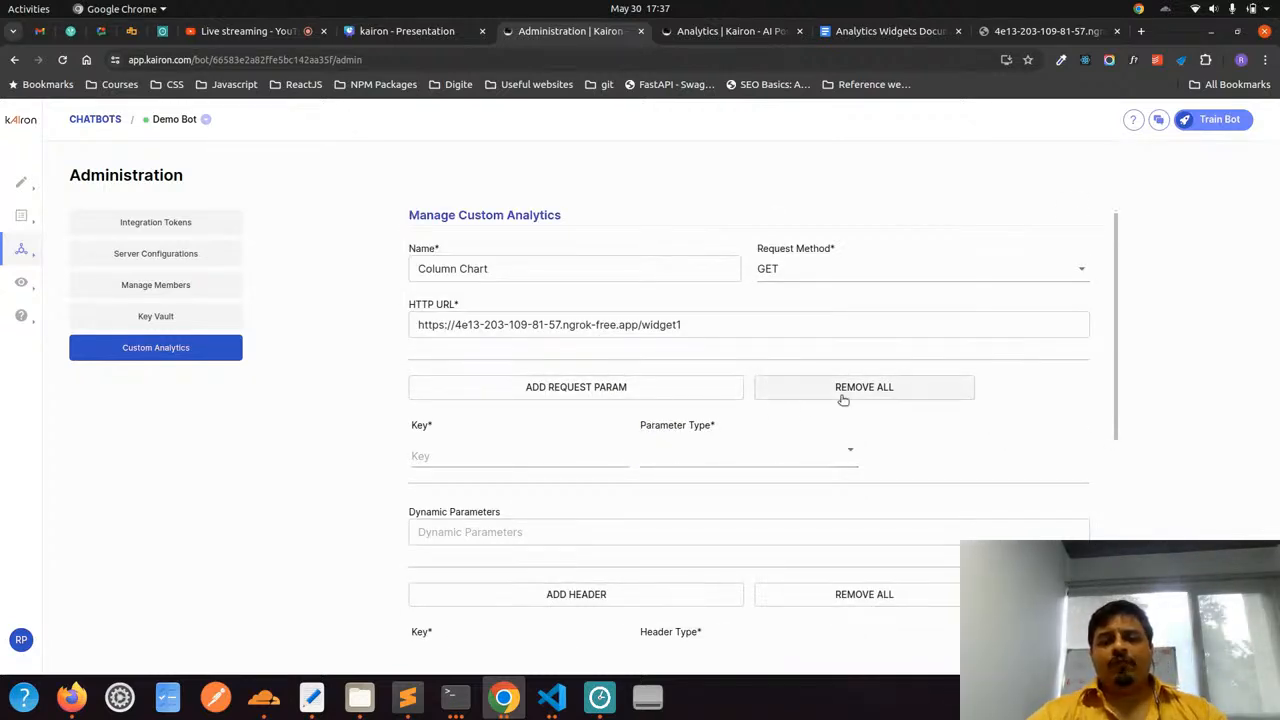
pyautogui.click(843, 399)
pyautogui.click(858, 538)
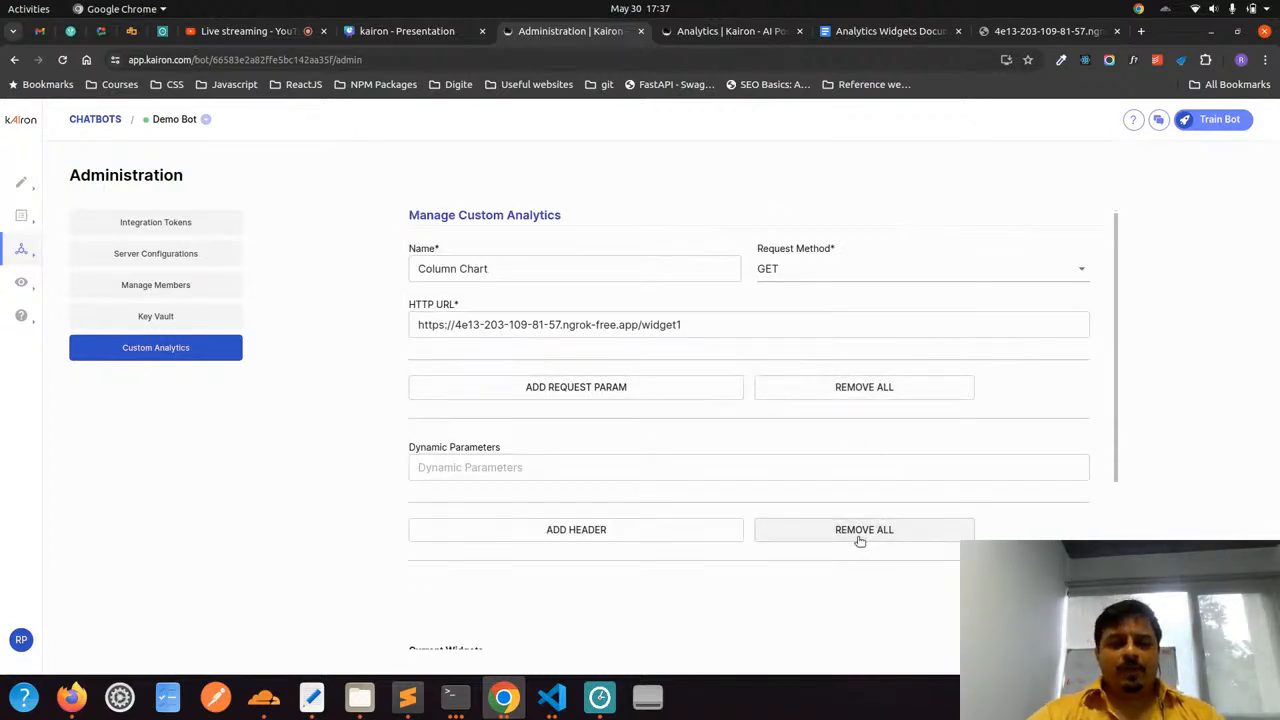
# Review the Column Chart widget's name and HTTP URL, update its configuration, and find it among the current widgets
pyautogui.scroll(-1, 775, 515)
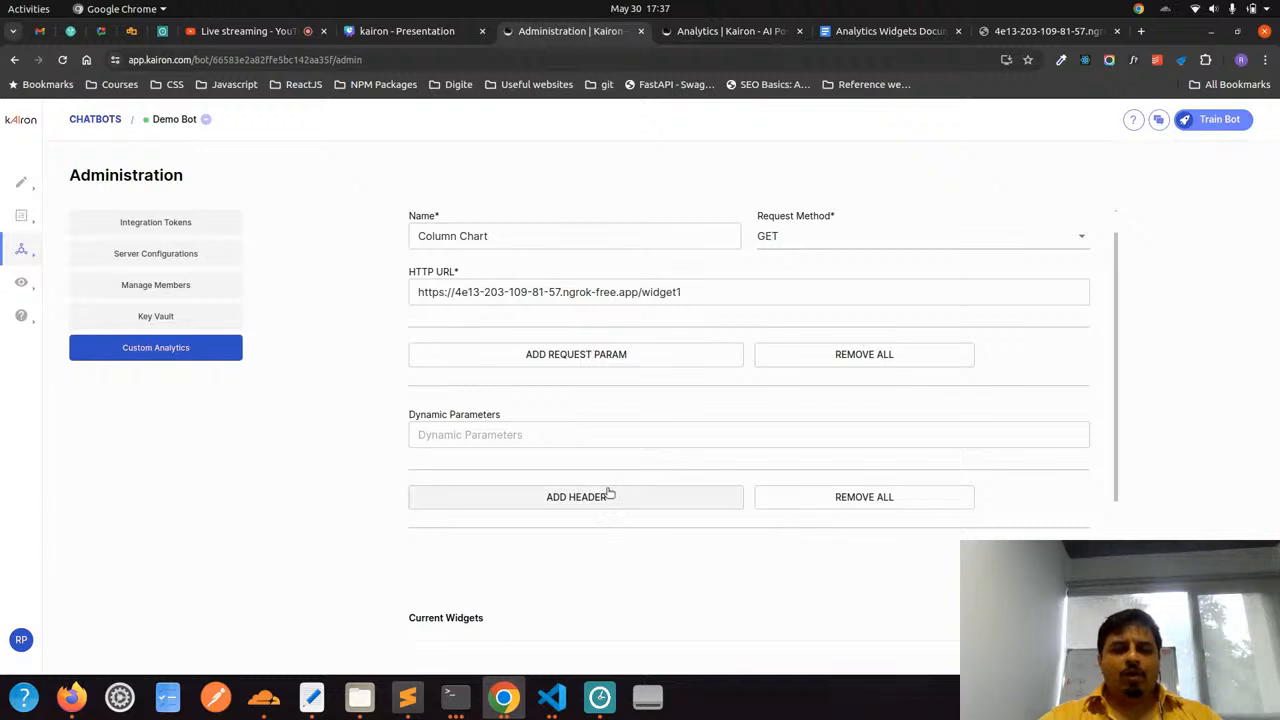
pyautogui.click(698, 292)
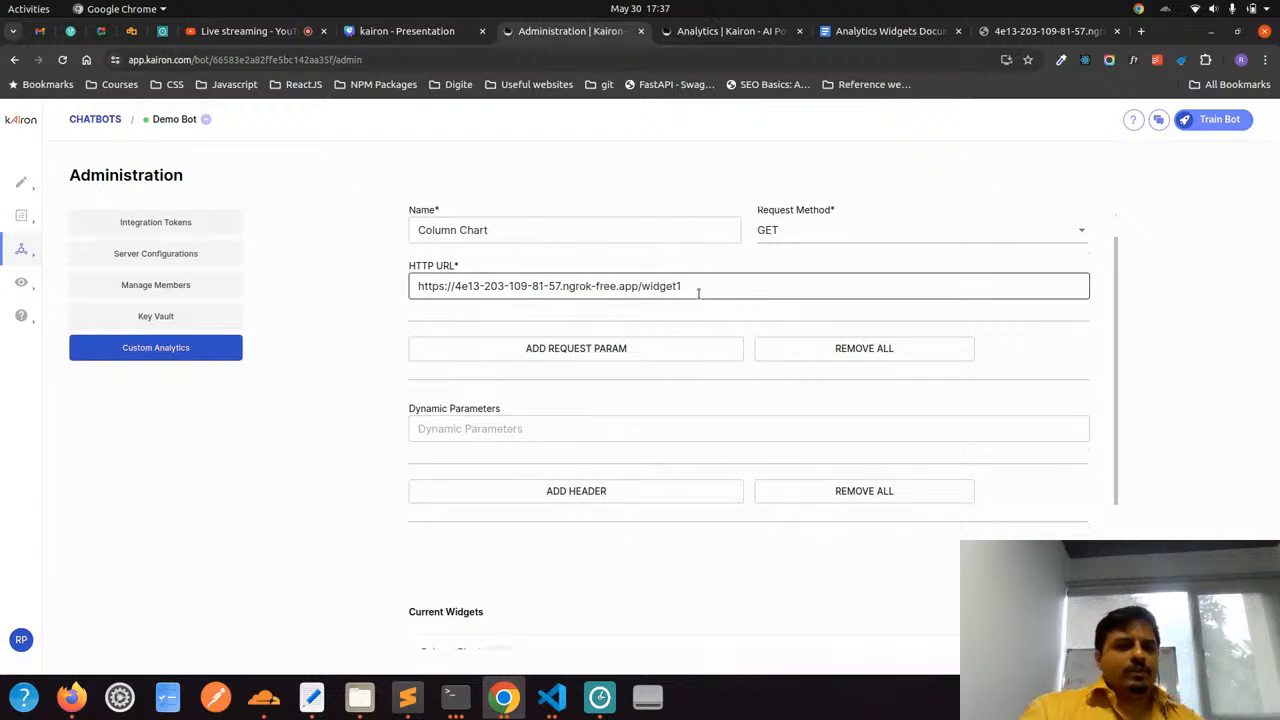
pyautogui.scroll(1, 698, 292)
pyautogui.moveTo(533, 272); pyautogui.dragTo(400, 274)
pyautogui.click(735, 330)
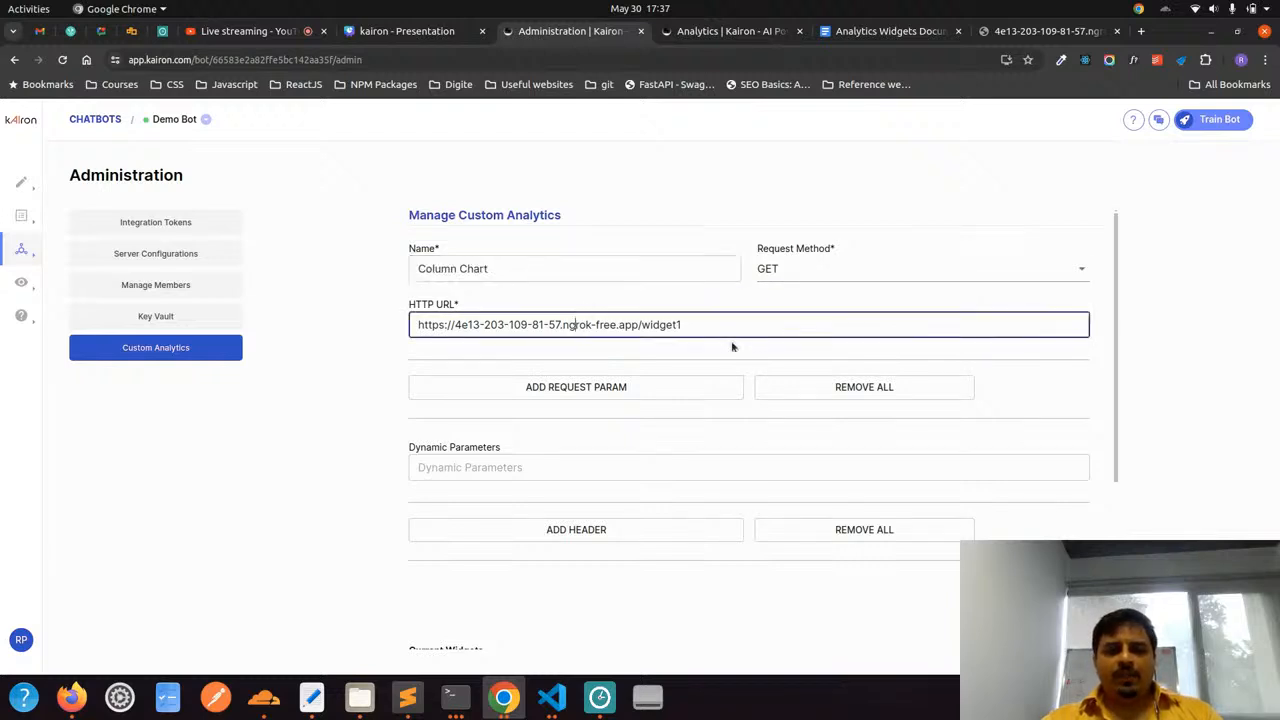
pyautogui.click(1045, 592)
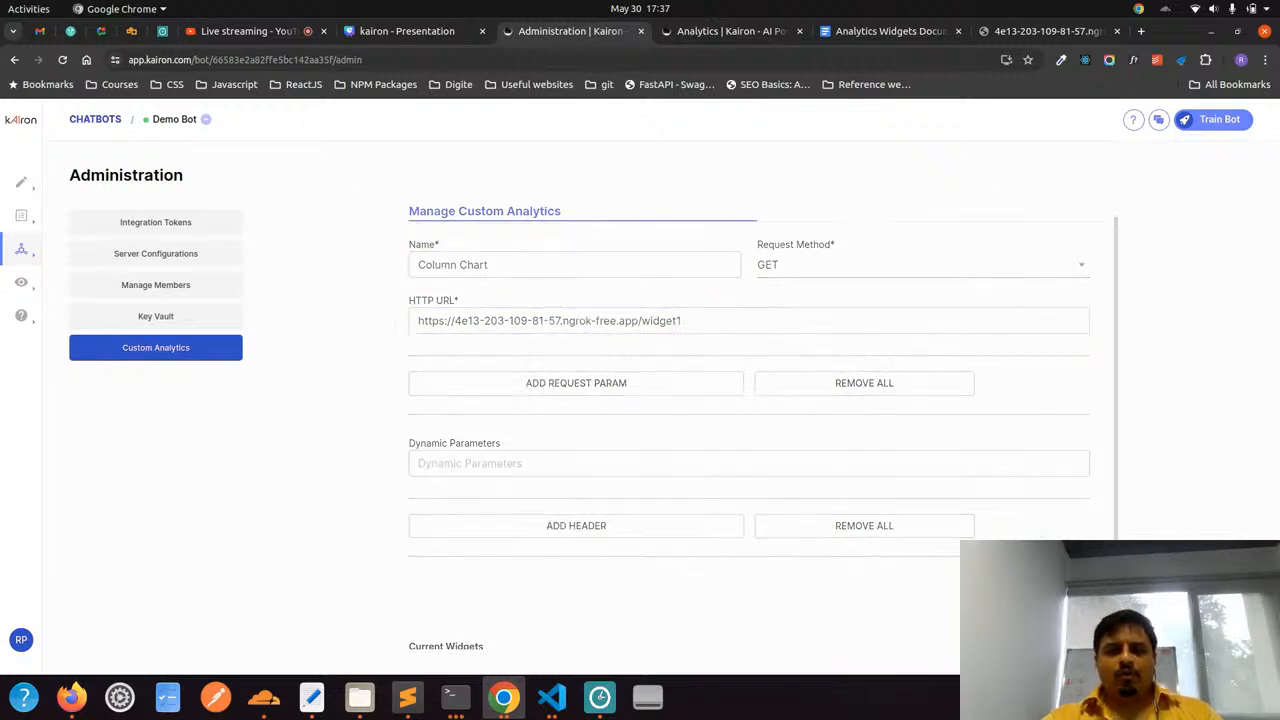
pyautogui.scroll(-1, 823, 488)
pyautogui.scroll(-3, 823, 488)
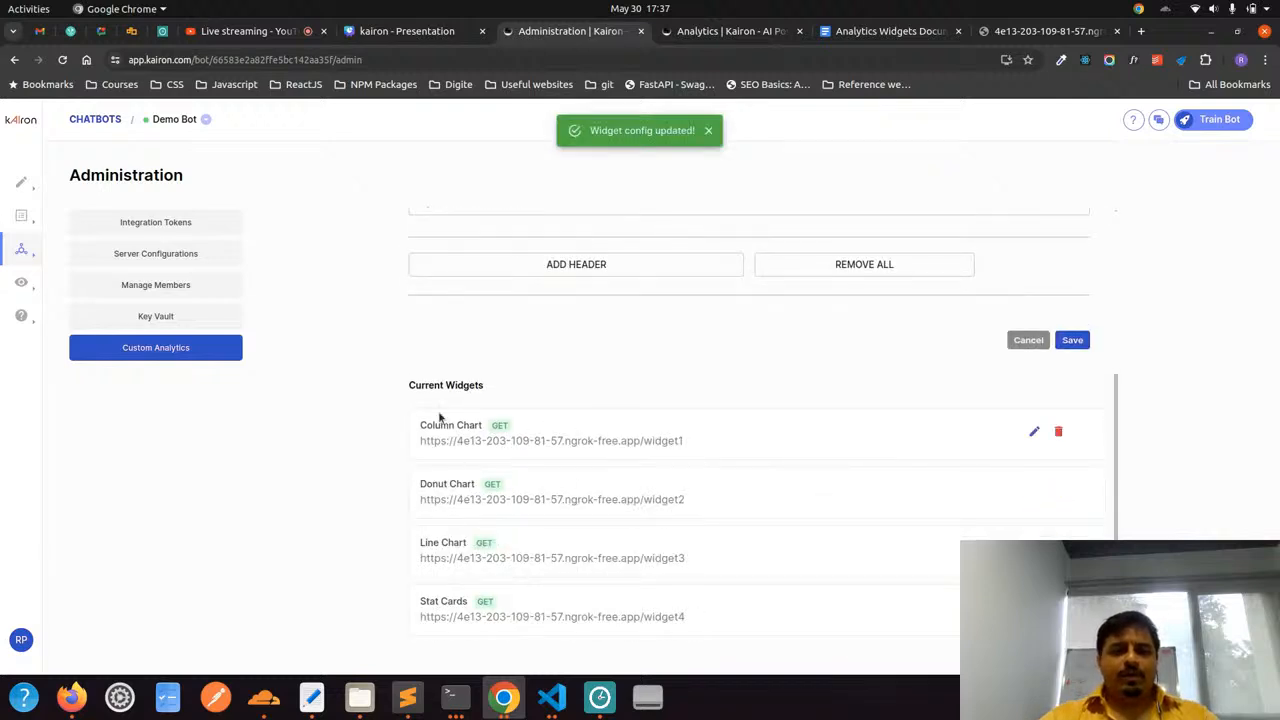
pyautogui.moveTo(420, 425); pyautogui.dragTo(469, 432)
pyautogui.click(469, 432)
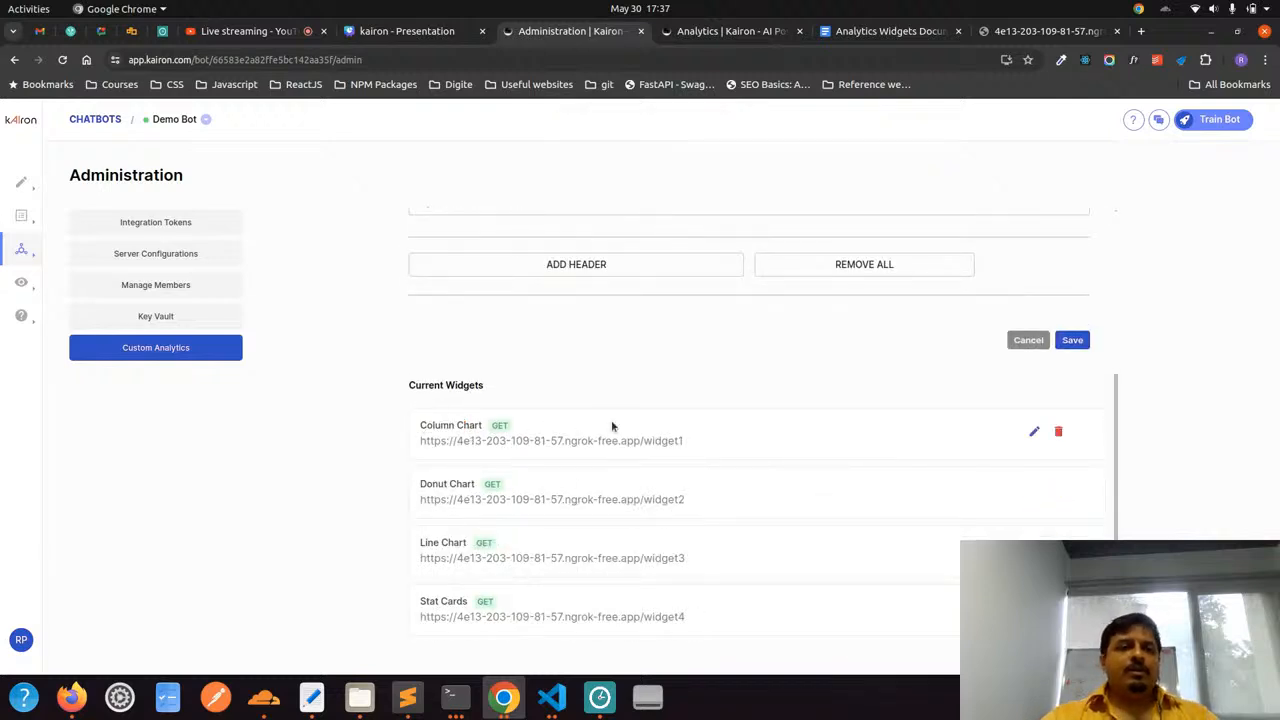
# Open the demo bot's Custom Analytics dashboard and examine the Registration Pattern column chart
pyautogui.click(715, 28)
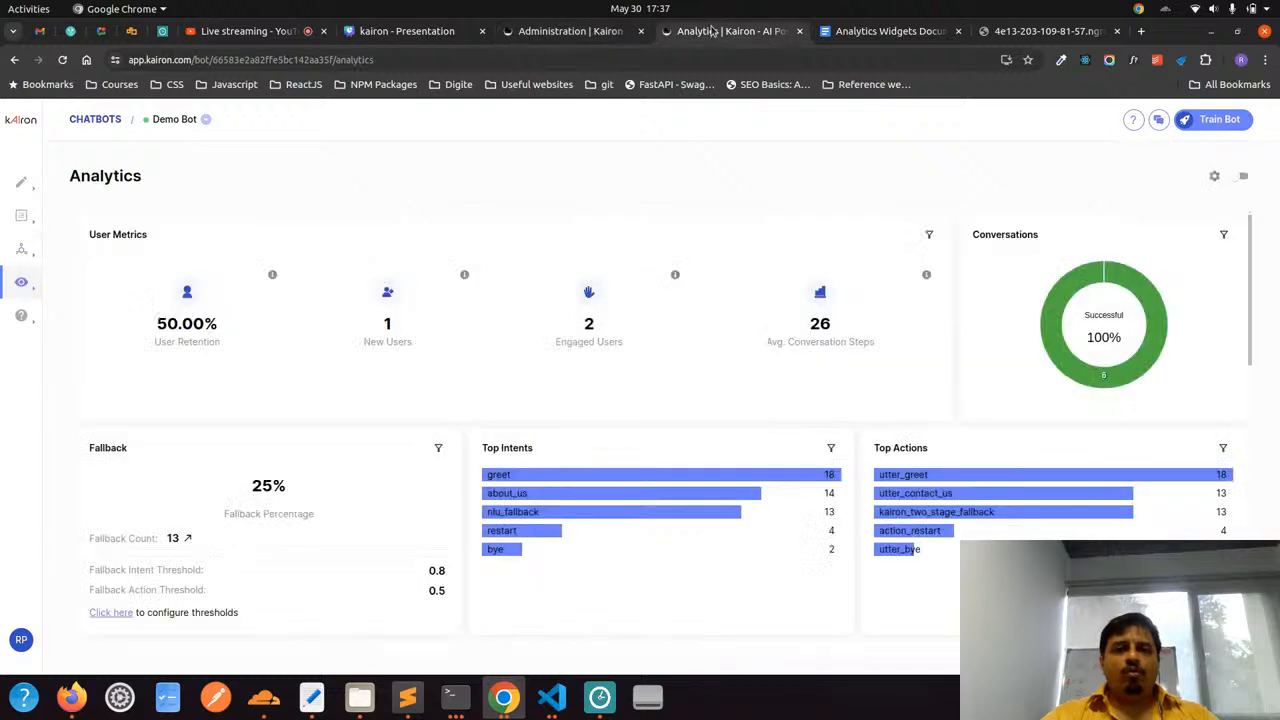
pyautogui.moveTo(30, 282)
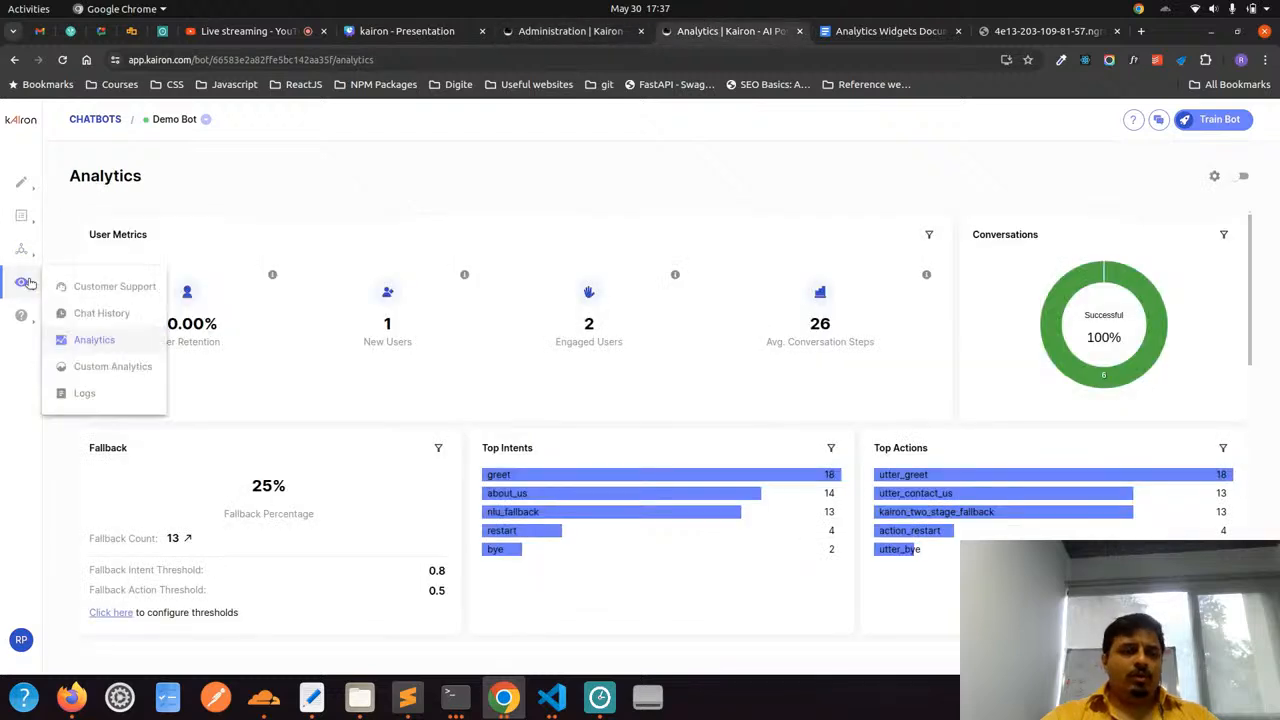
pyautogui.click(112, 366)
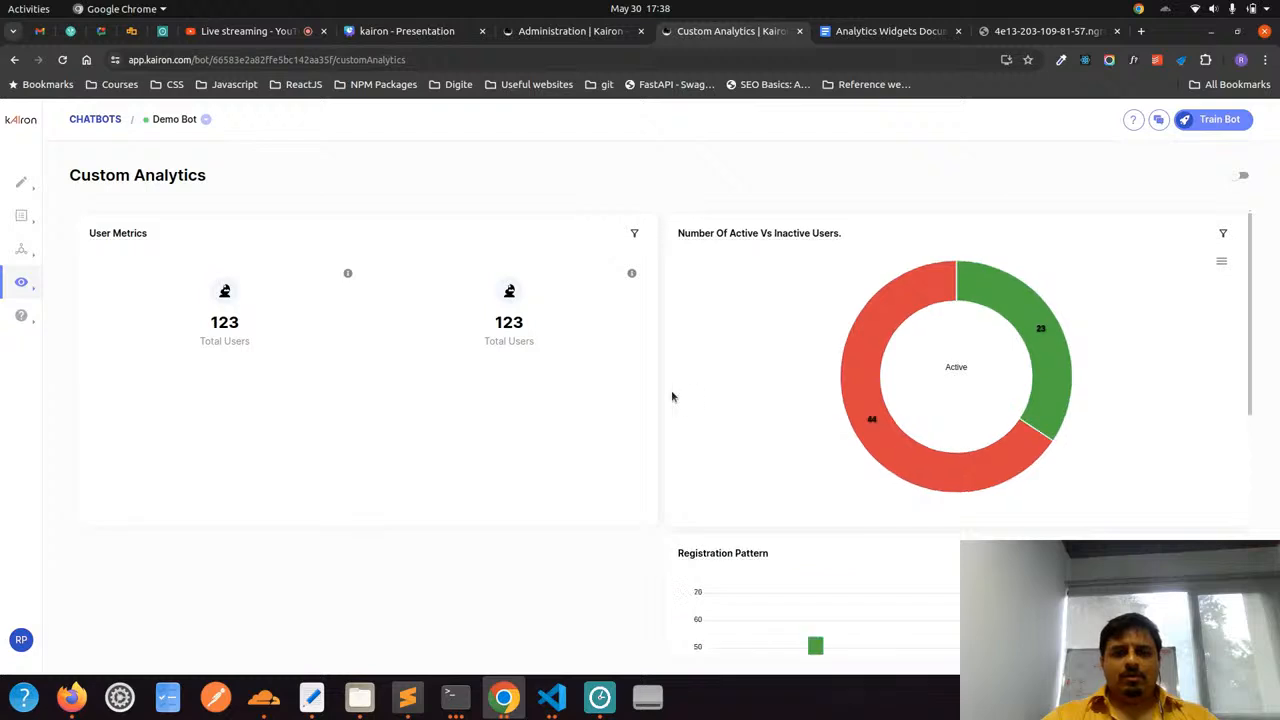
pyautogui.scroll(-4, 663, 394)
pyautogui.scroll(1, 778, 363)
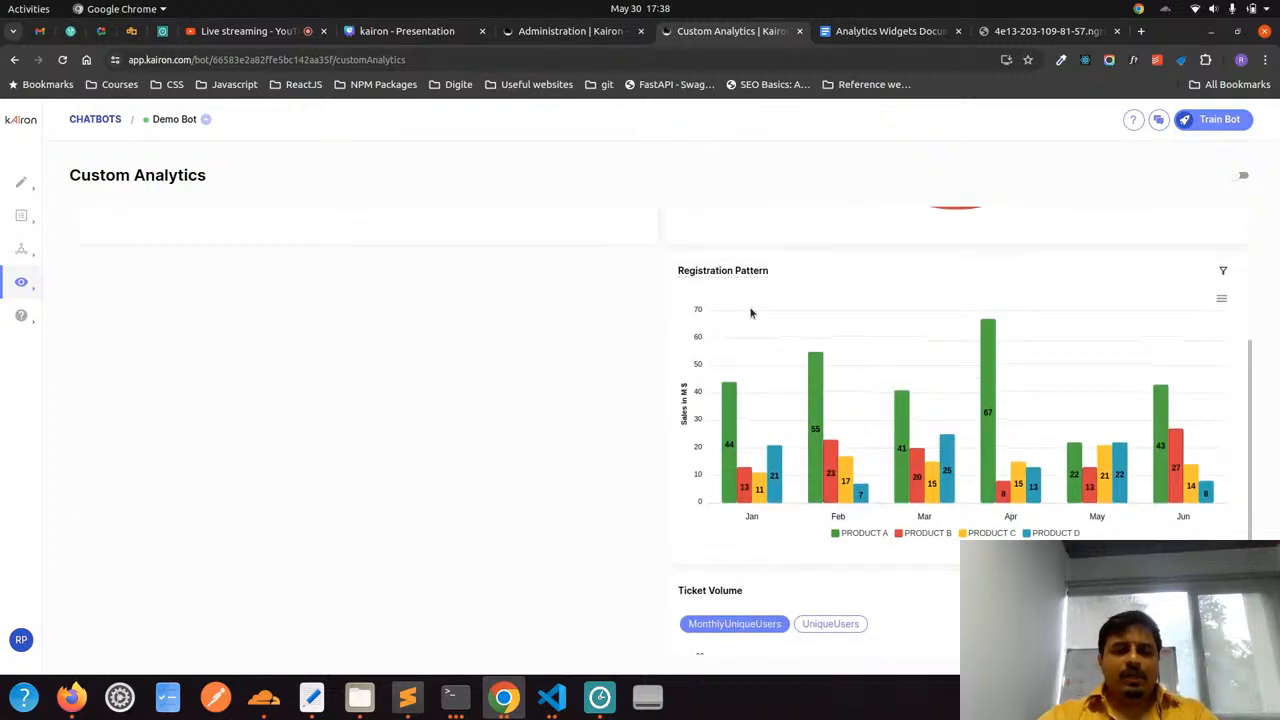
# Switch back to widget1.json in Visual Studio Code to compare it with the Registration Pattern chart
pyautogui.hotkey('alt', 'Tab')
pyautogui.hotkey('alt', 'Tab')
pyautogui.hotkey('alt', 'Tab')
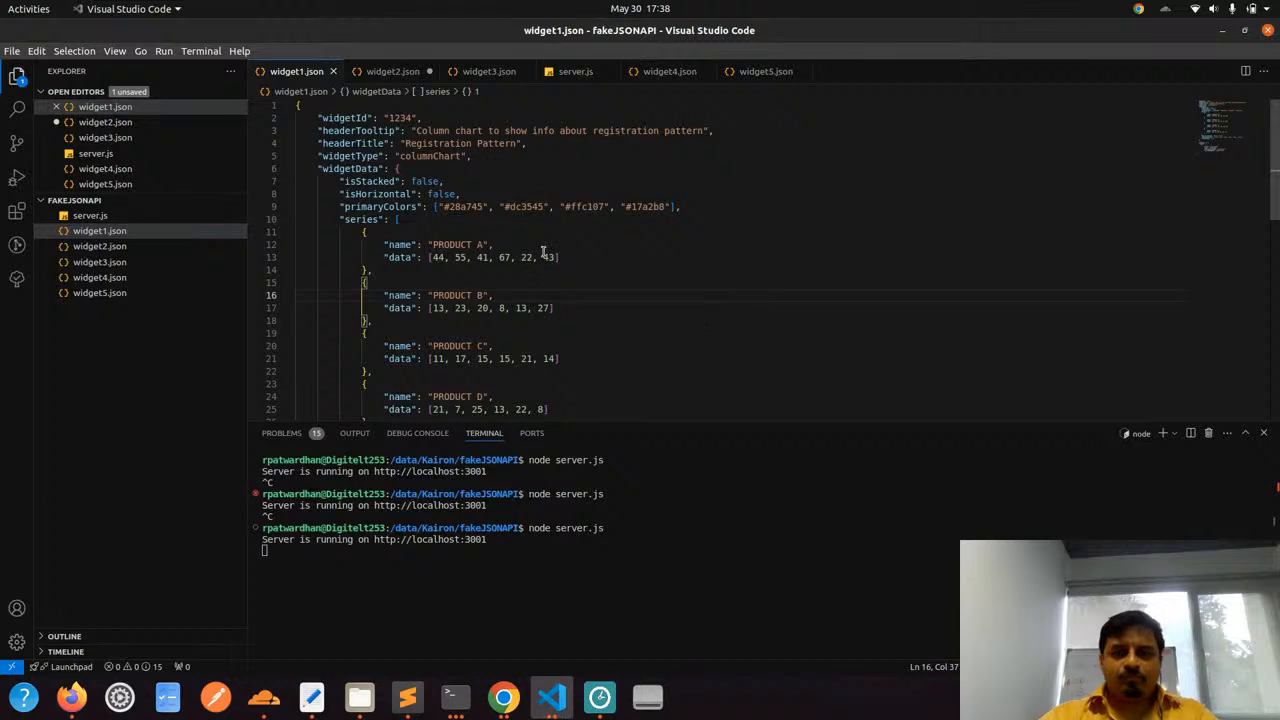
# Hide the terminal panel, check the headerTitle in widget1.json, and compare it with the Registration Pattern chart's title in Chrome
pyautogui.hotkey('ctrl', 'j')
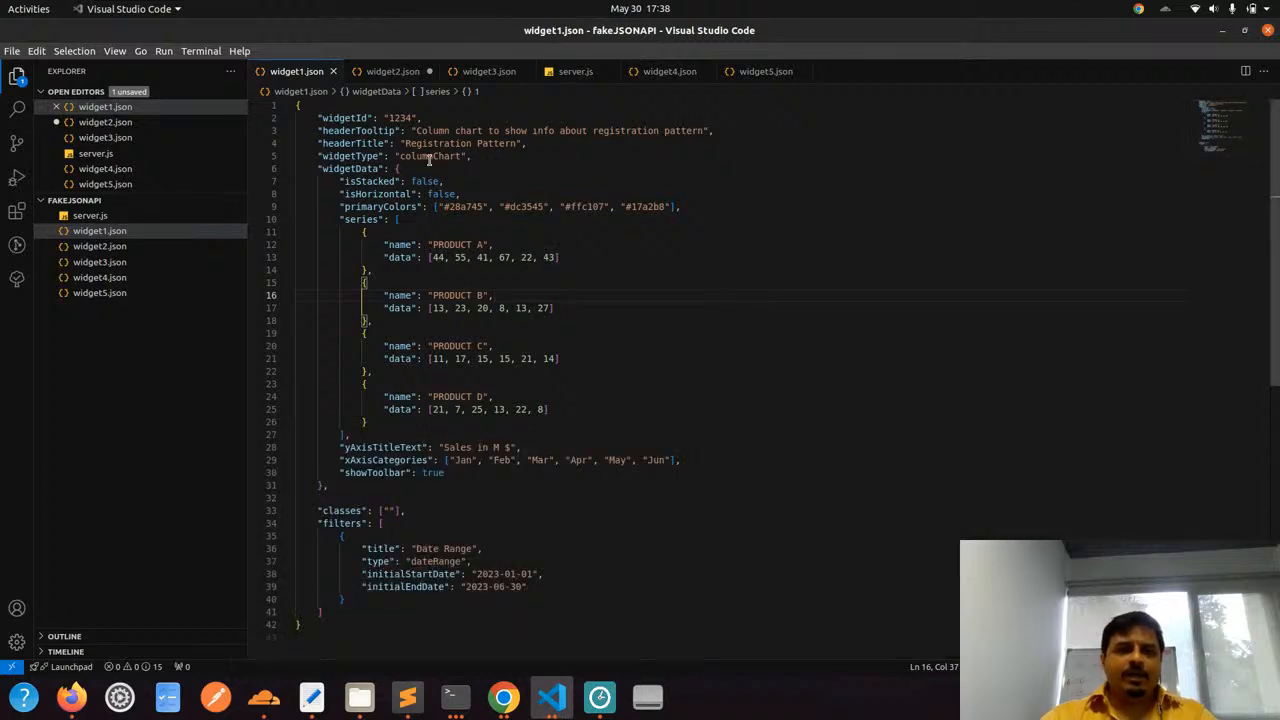
pyautogui.moveTo(417, 148); pyautogui.dragTo(507, 147)
pyautogui.click(508, 147)
pyautogui.hotkey('alt', 'Tab')
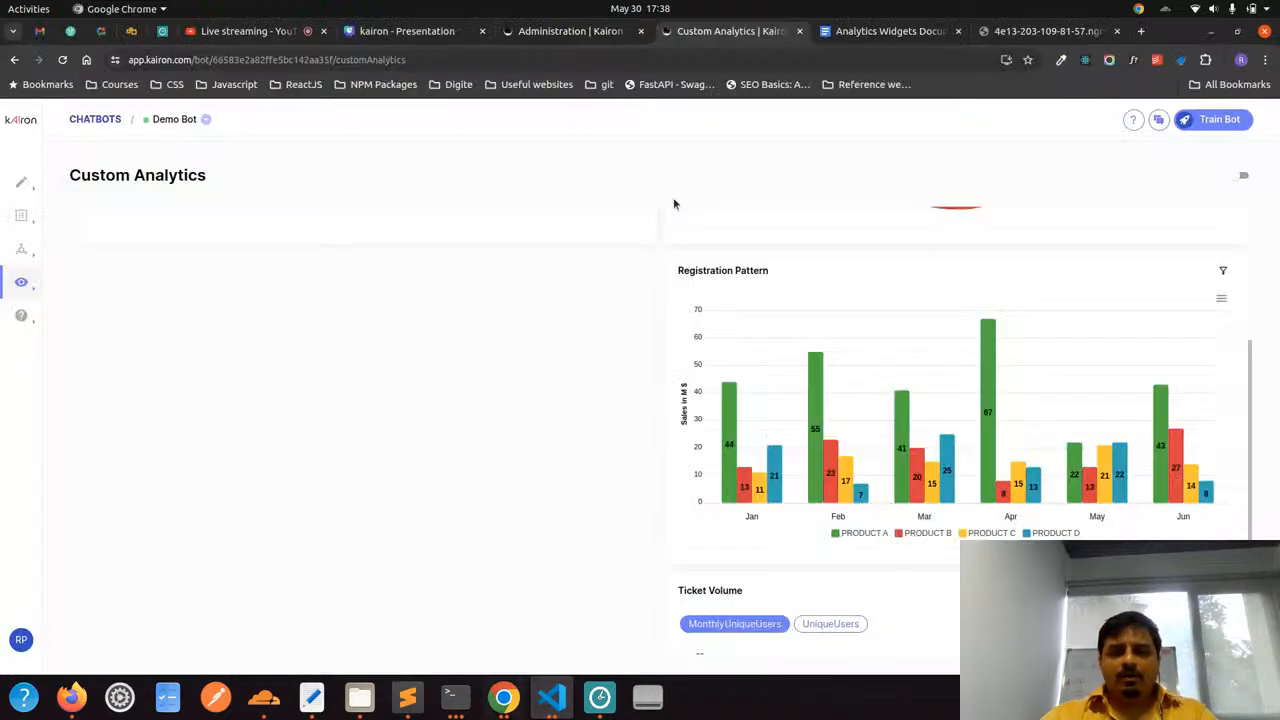
pyautogui.moveTo(741, 277)
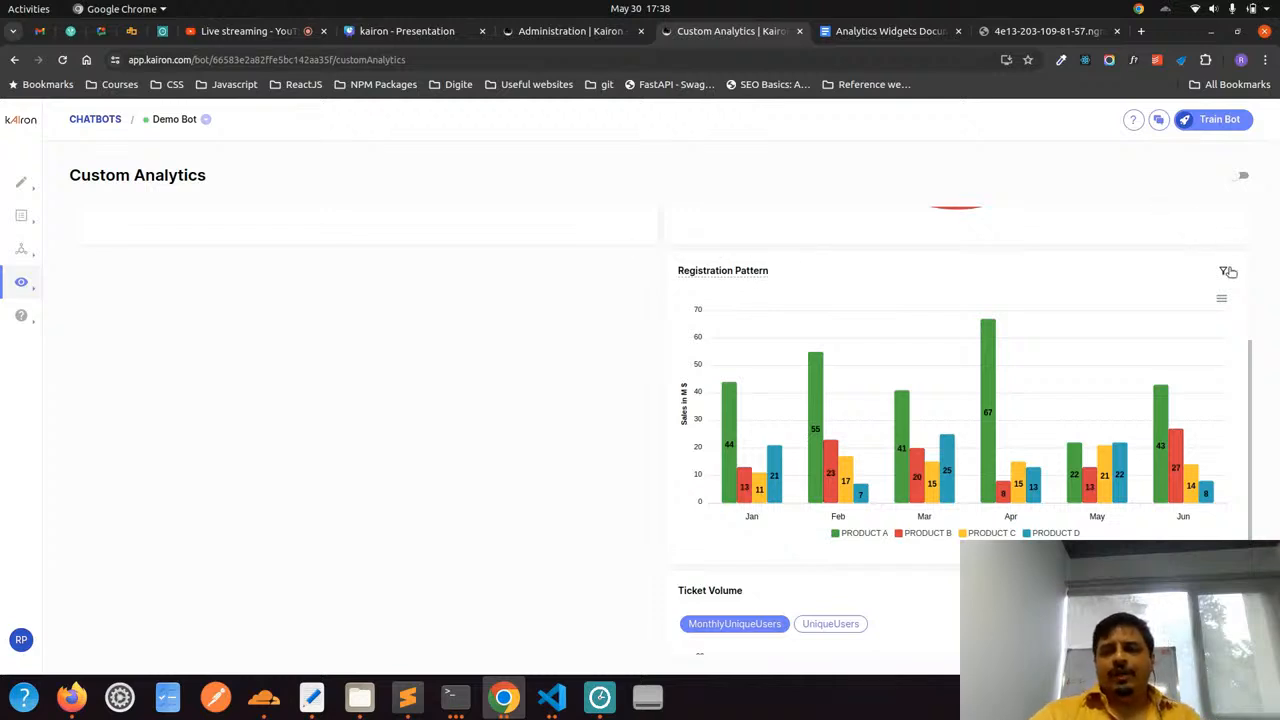
# Open the Registration Pattern chart's filters, collapse and expand the Date Range filter, and cancel without applying it
pyautogui.click(1228, 272)
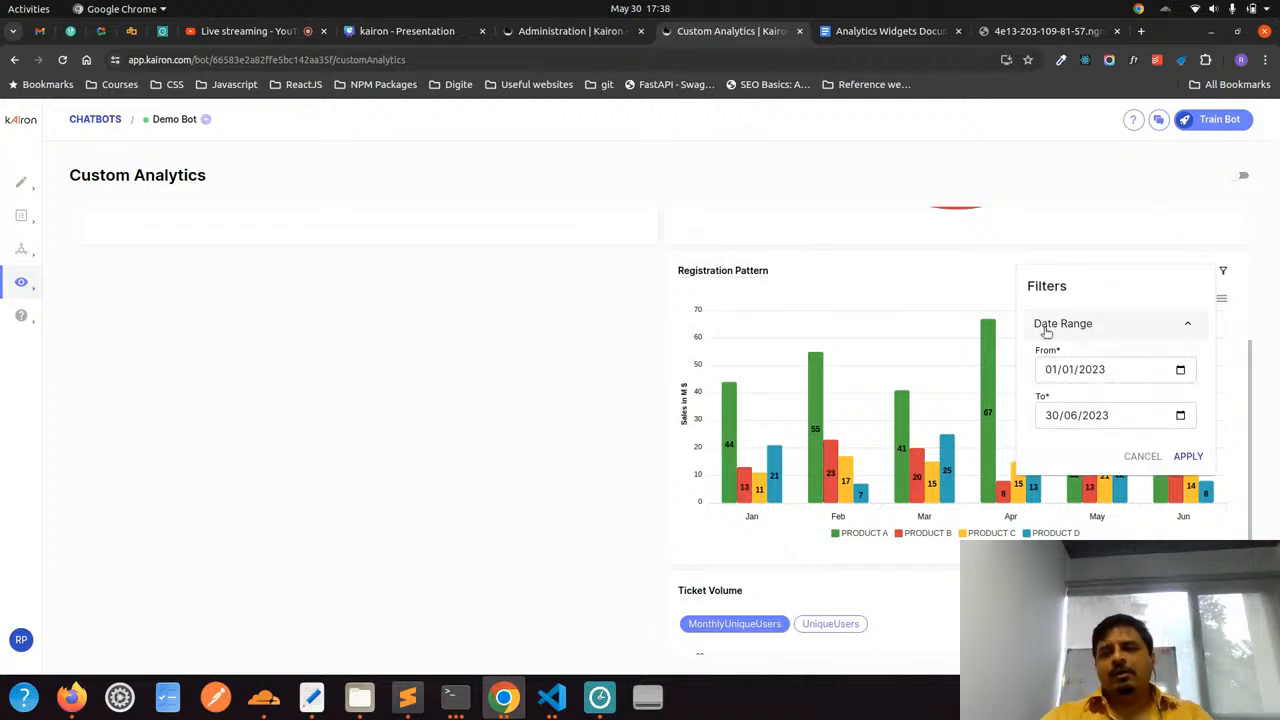
pyautogui.click(1113, 325)
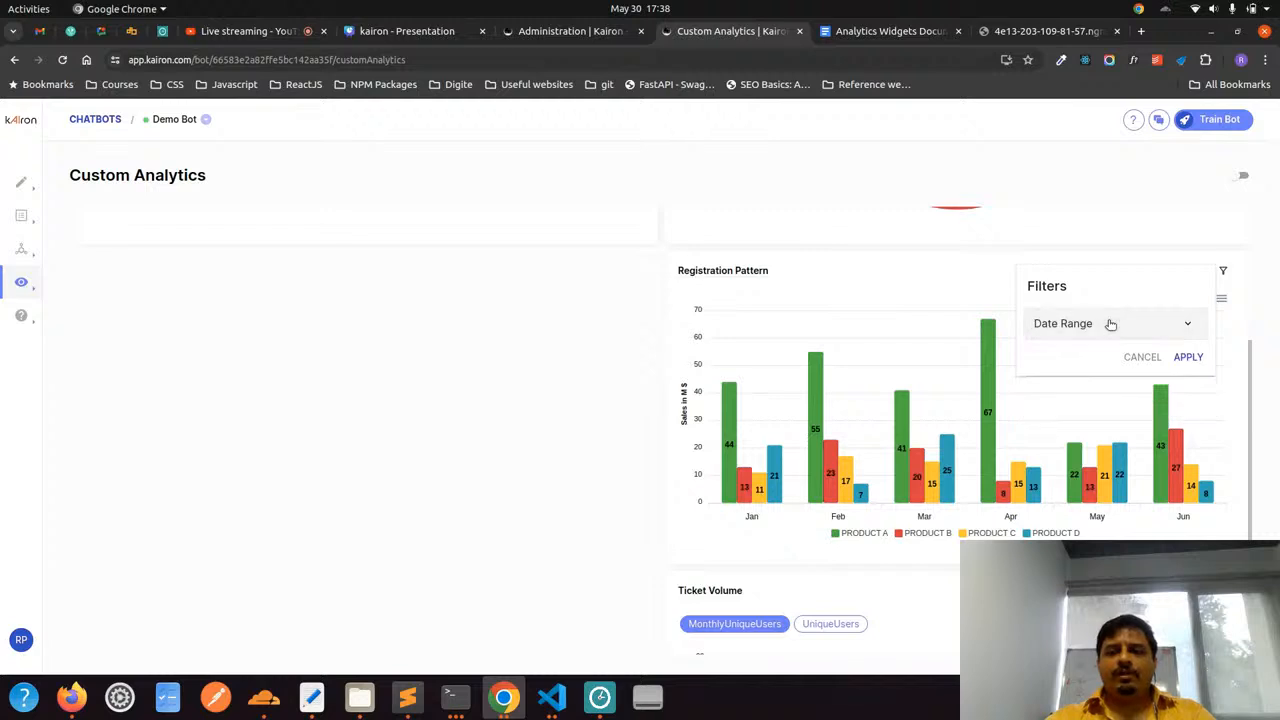
pyautogui.click(1114, 325)
pyautogui.click(1148, 456)
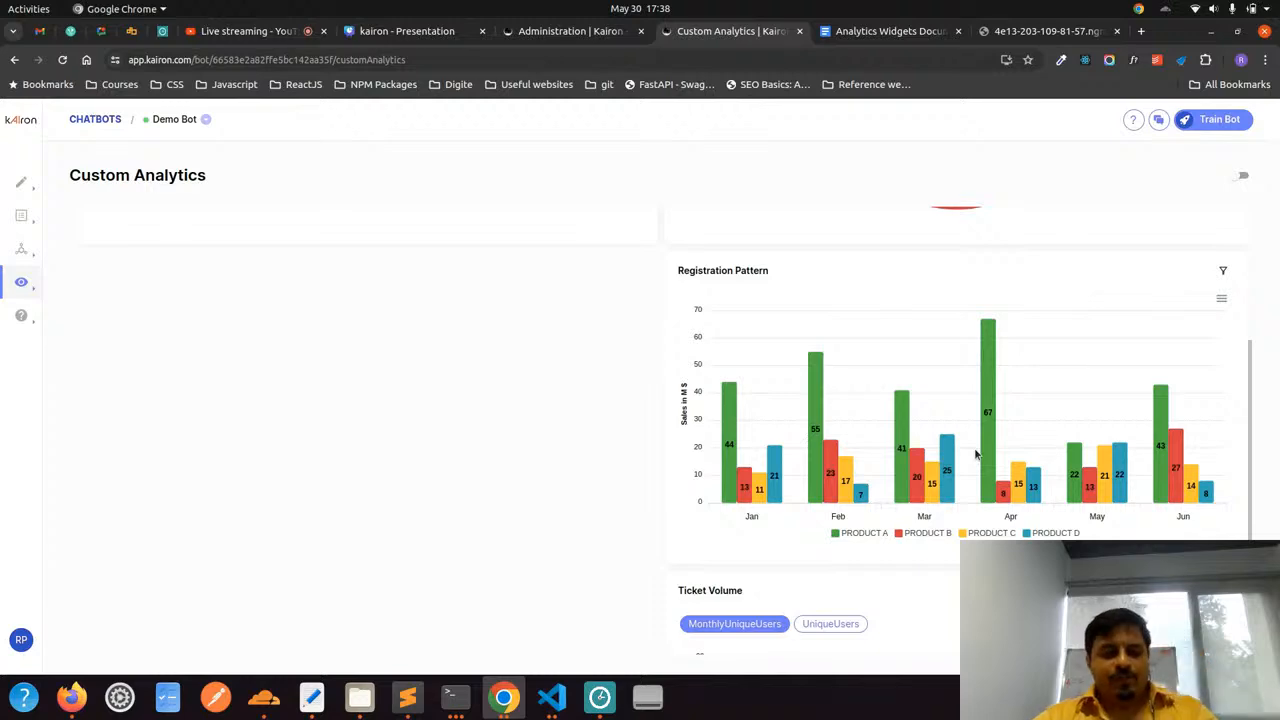
# Compare the contents of widget1.json in Visual Studio Code with the Registration Pattern chart in Chrome
pyautogui.hotkey('alt', 'Tab')
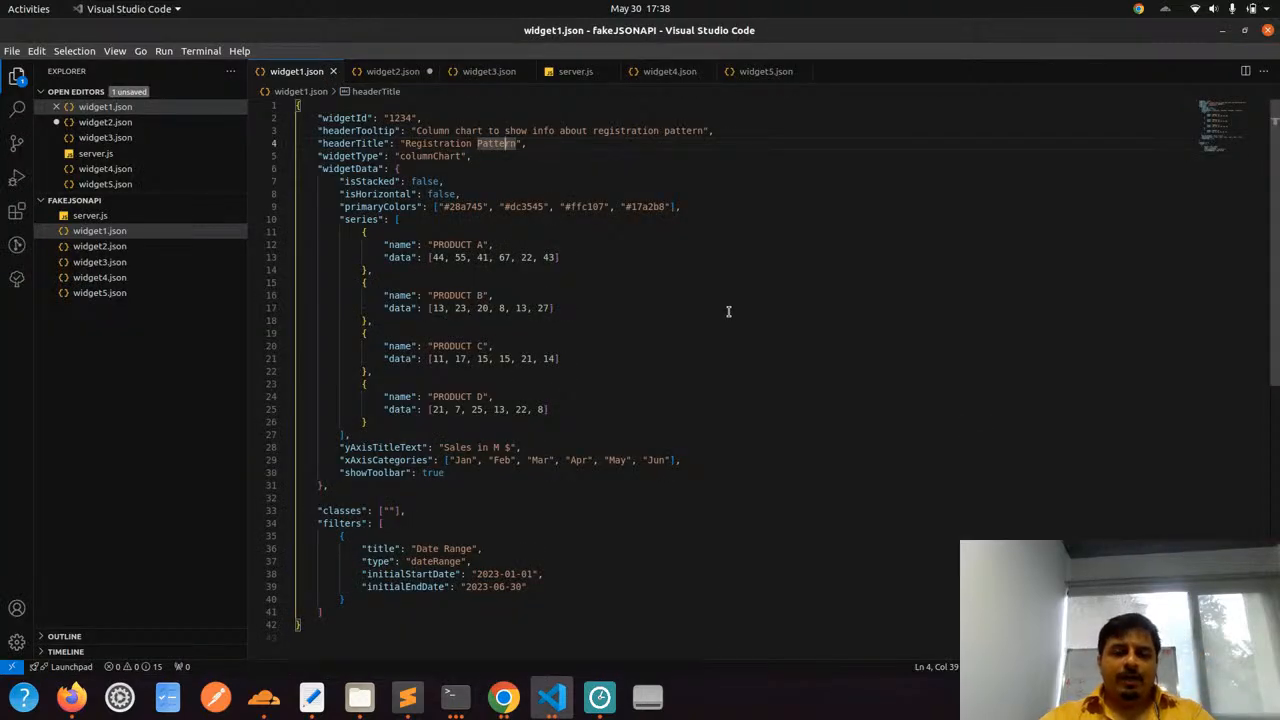
pyautogui.scroll(-1, 728, 311)
pyautogui.hotkey('alt', 'Tab')
pyautogui.hotkey('alt', 'Tab')
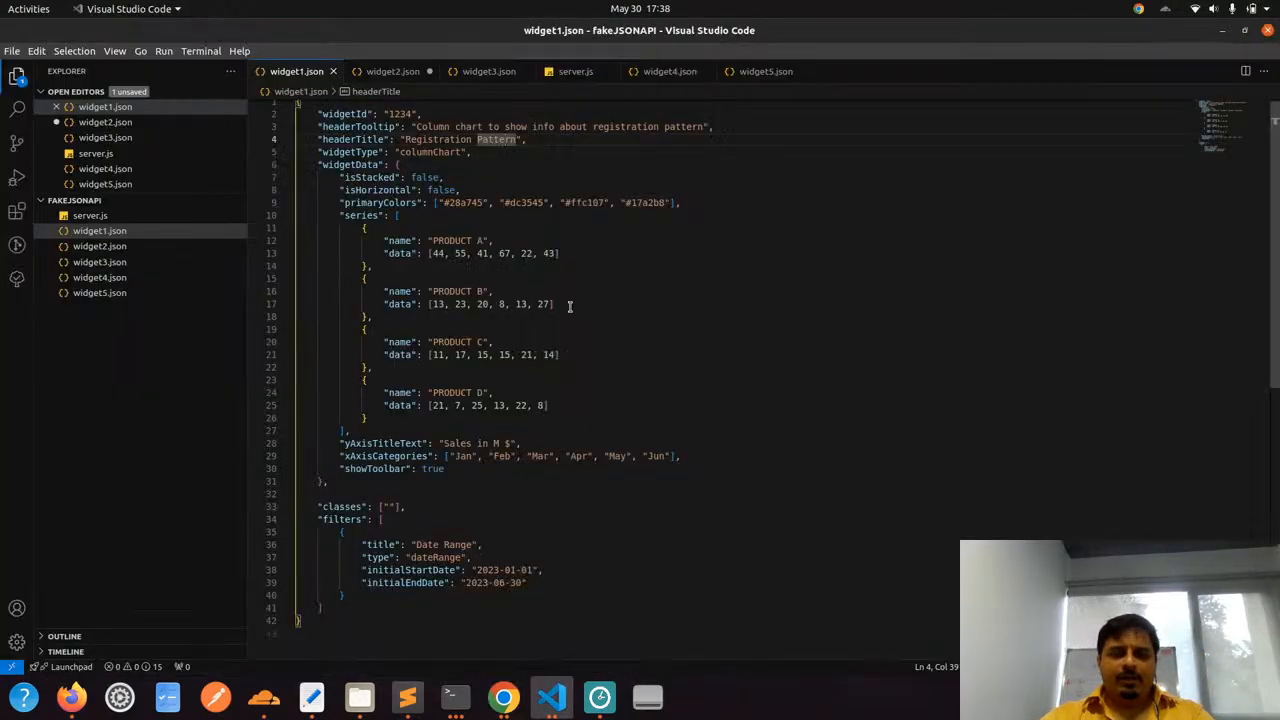
pyautogui.hotkey('alt', 'Tab')
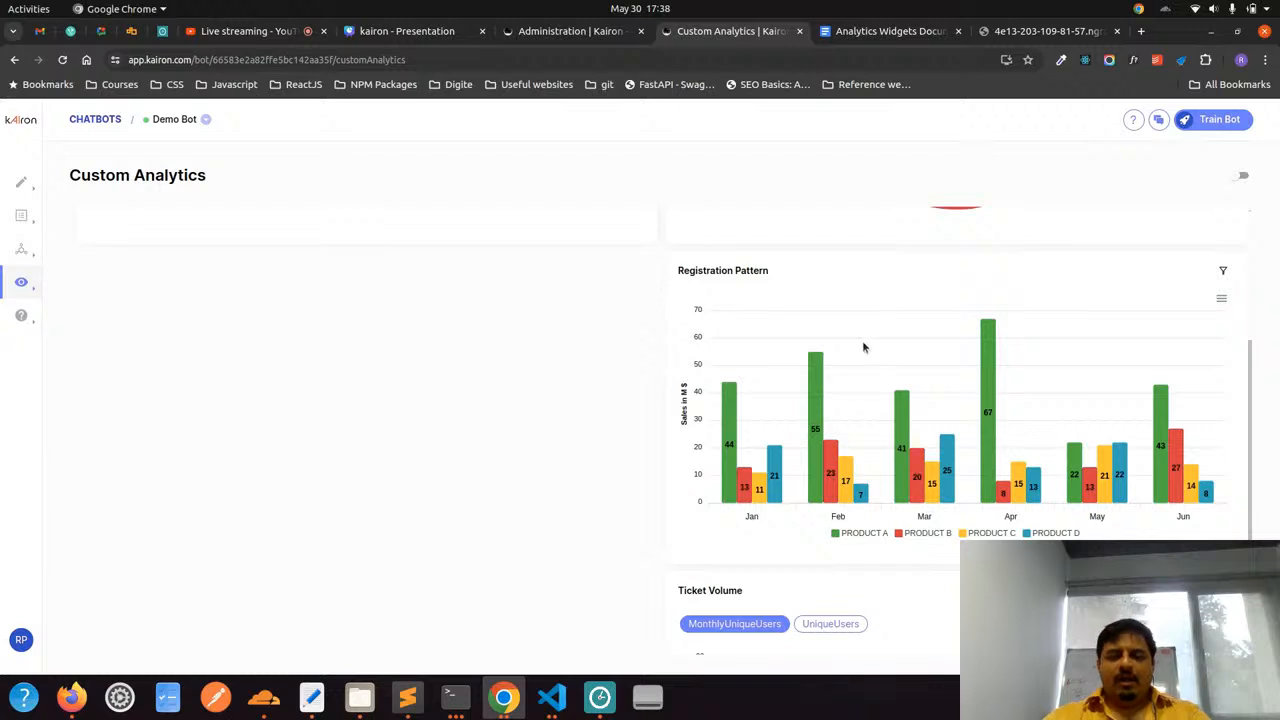
# Open the Column Chart widget for editing in the bot's Administration page and check its HTTP URL
pyautogui.click(597, 35)
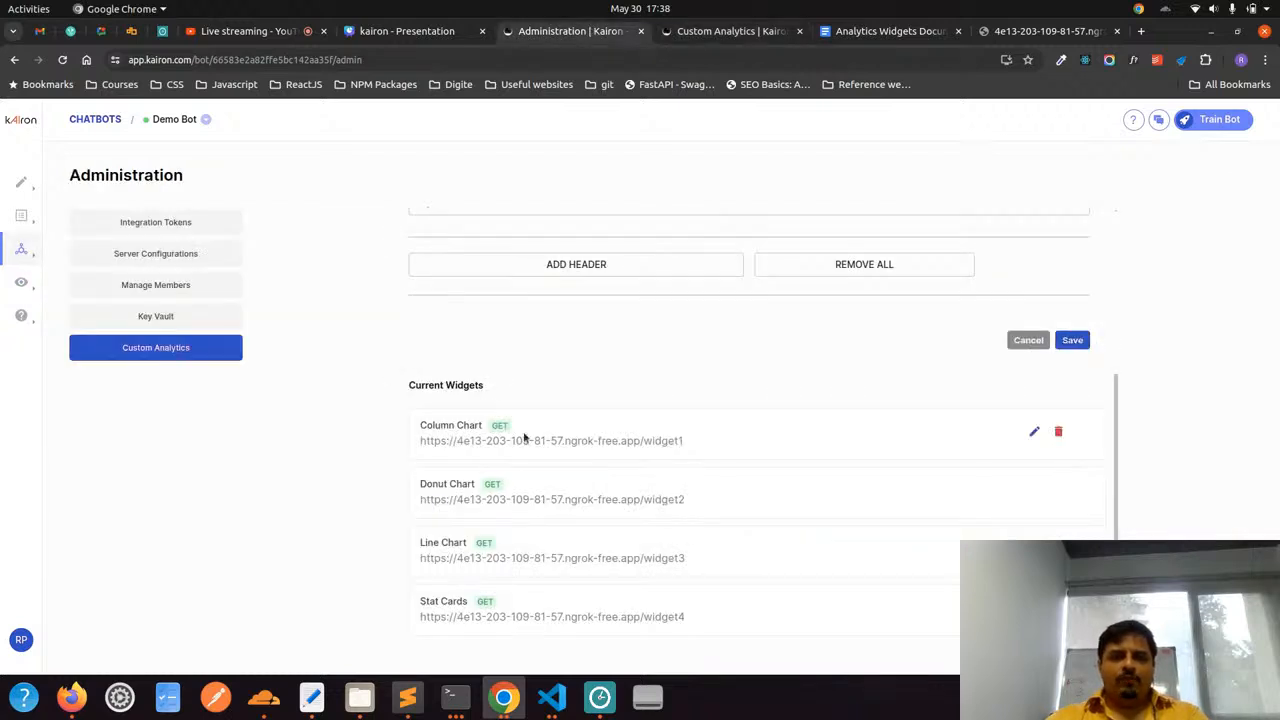
pyautogui.click(1034, 431)
pyautogui.click(537, 334)
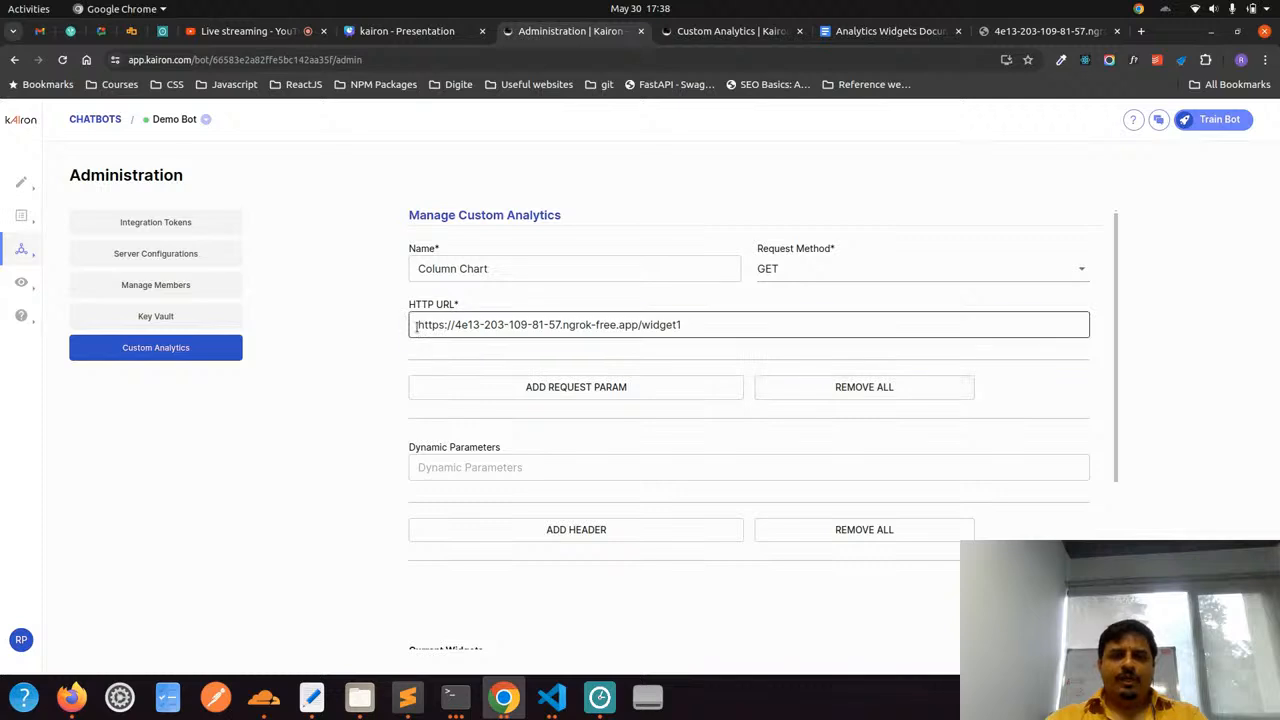
pyautogui.hotkey('ctrl', 'a')
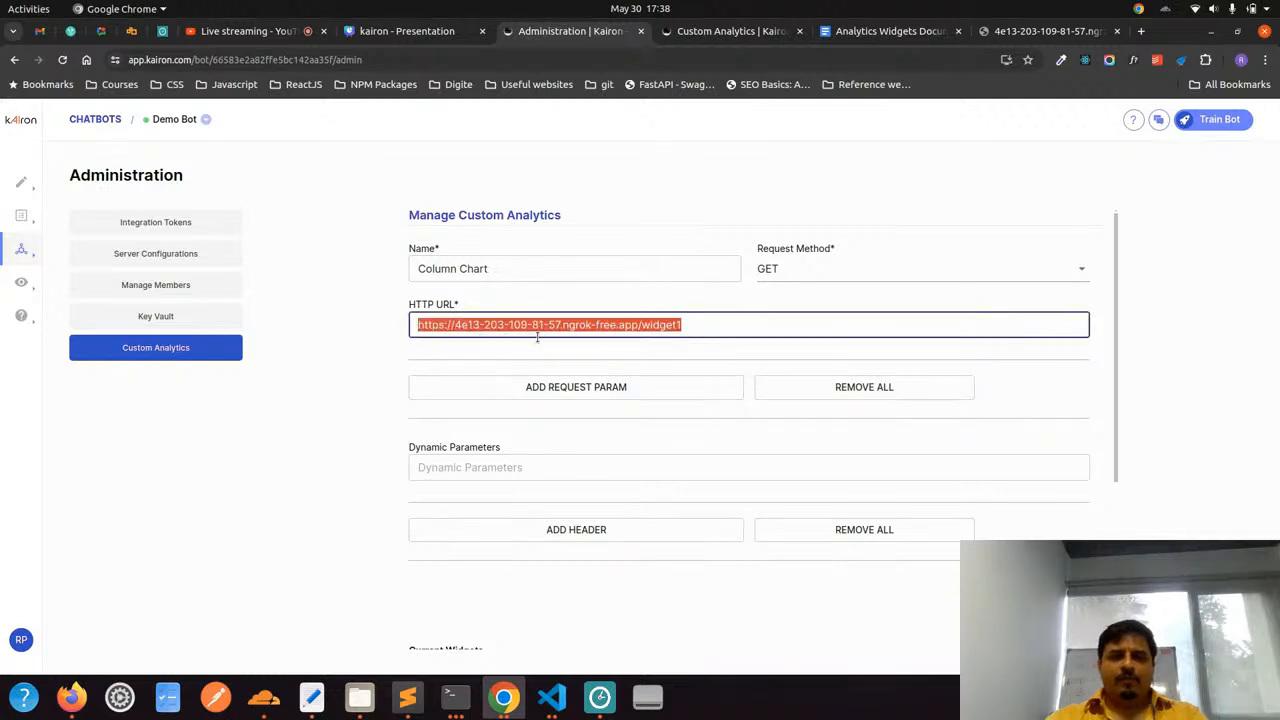
pyautogui.click(698, 324)
# View the first charts on the Custom Analytics dashboard, and close the Column Chart form in Administration
pyautogui.click(730, 31)
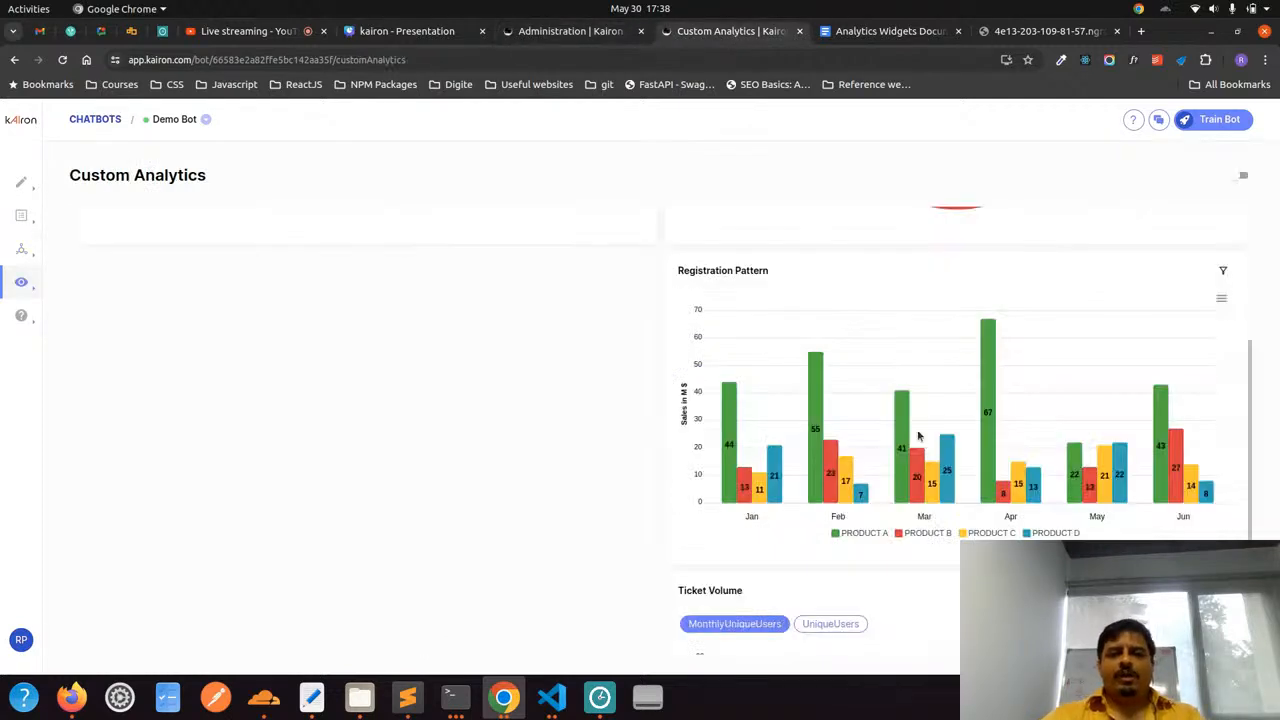
pyautogui.scroll(3, 783, 391)
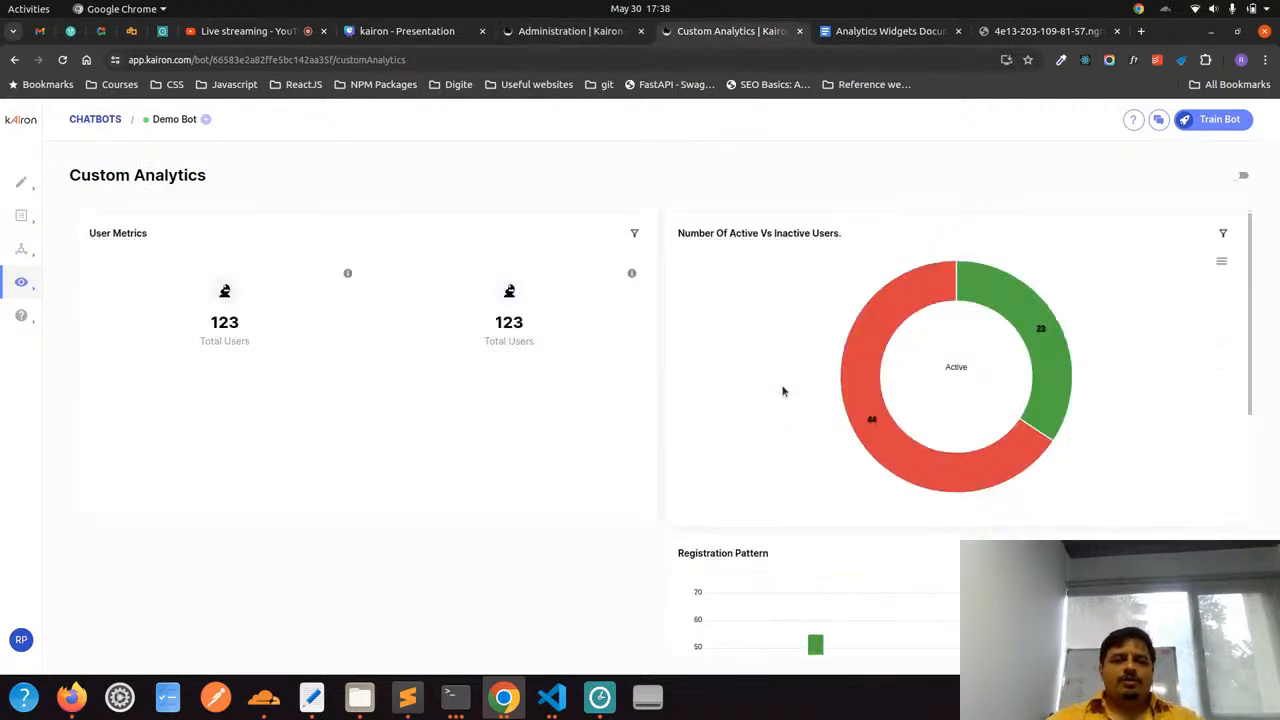
pyautogui.click(550, 35)
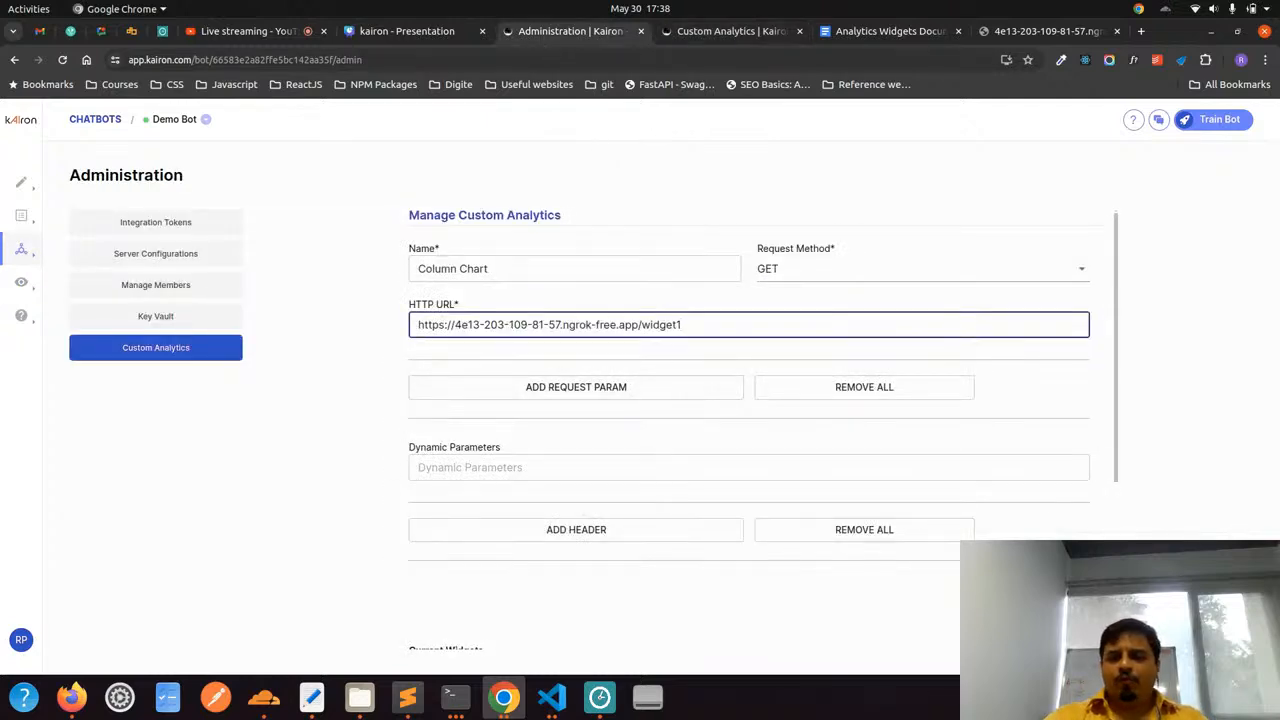
pyautogui.click(1000, 594)
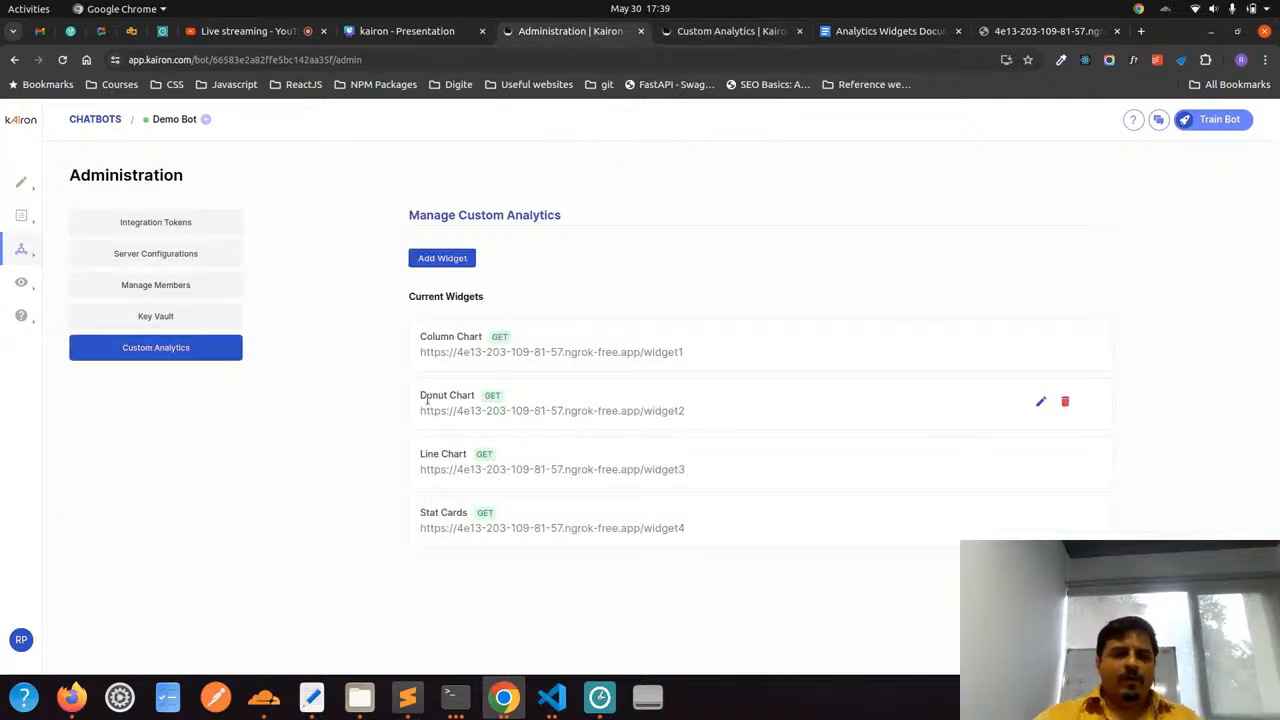
# Review the Donut Chart, Line Chart and Stat Cards entries among the current widgets
pyautogui.moveTo(423, 398); pyautogui.dragTo(481, 411)
pyautogui.moveTo(441, 453); pyautogui.dragTo(477, 465)
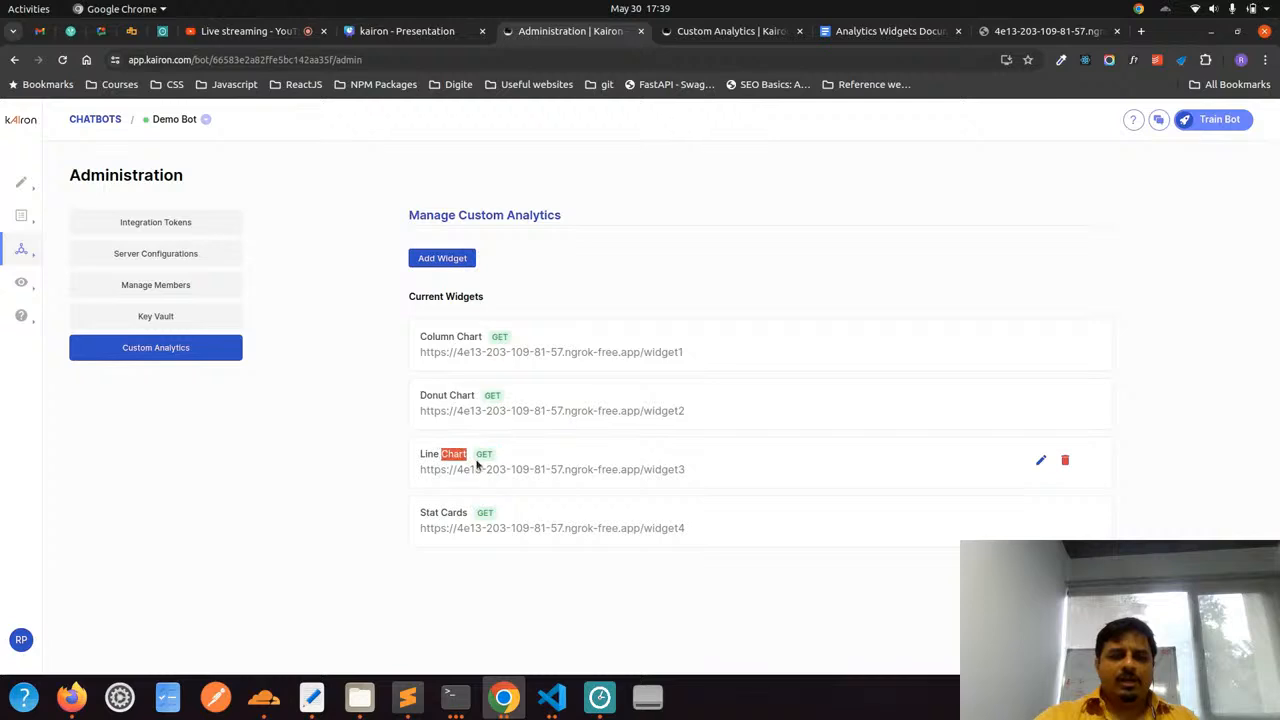
pyautogui.click(420, 510)
pyautogui.moveTo(420, 510); pyautogui.dragTo(498, 511)
pyautogui.click(498, 511)
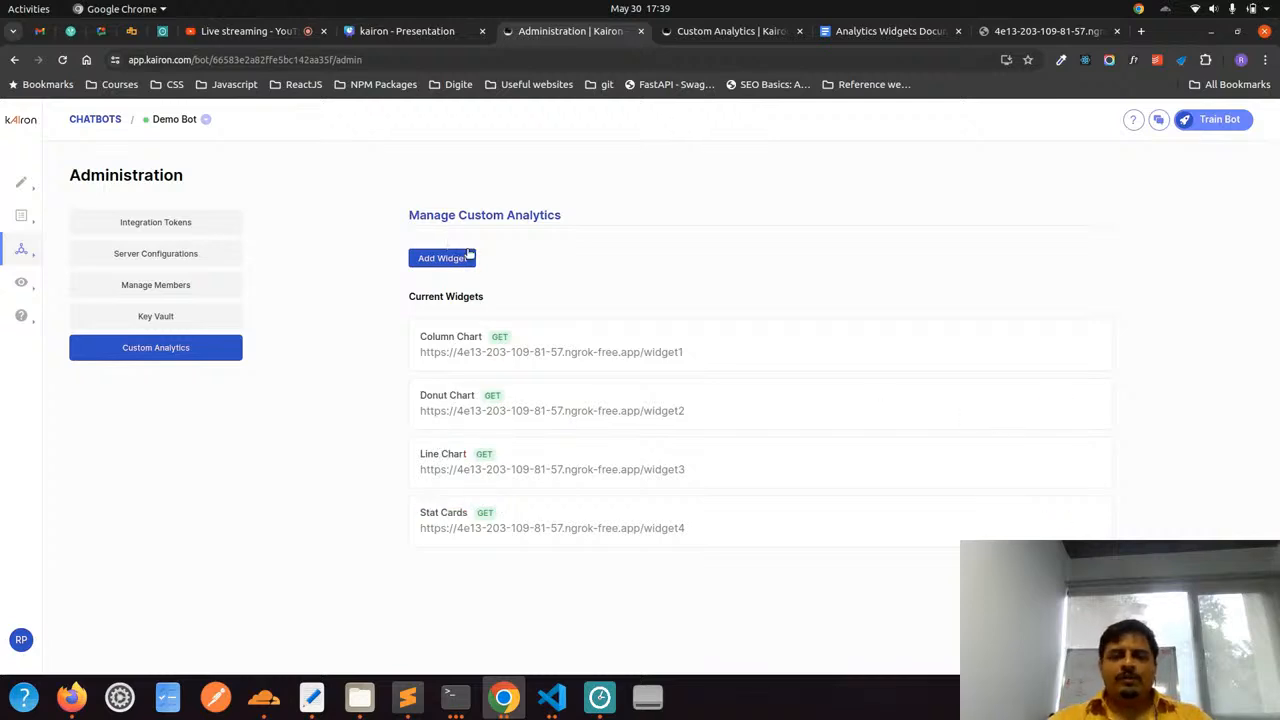
# Open the Donut Chart widget for editing and review its HTTP URL, parameter and header settings
pyautogui.click(1043, 408)
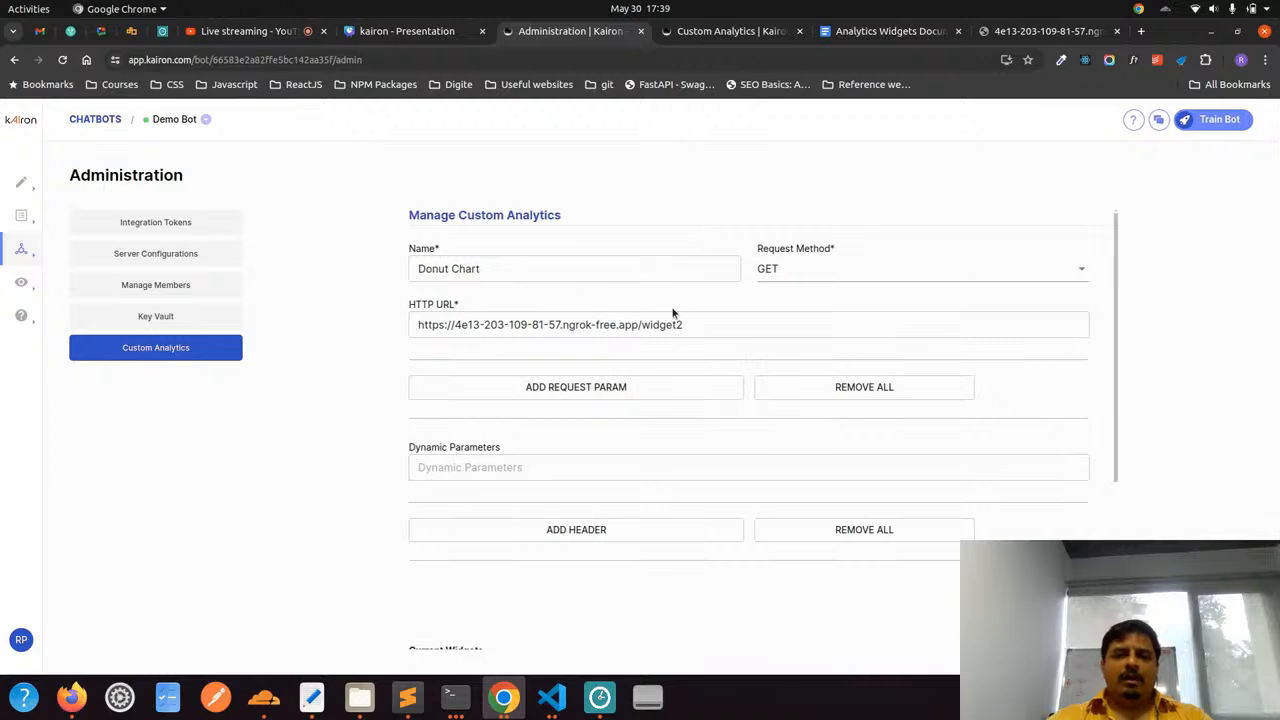
pyautogui.moveTo(700, 321); pyautogui.dragTo(408, 323)
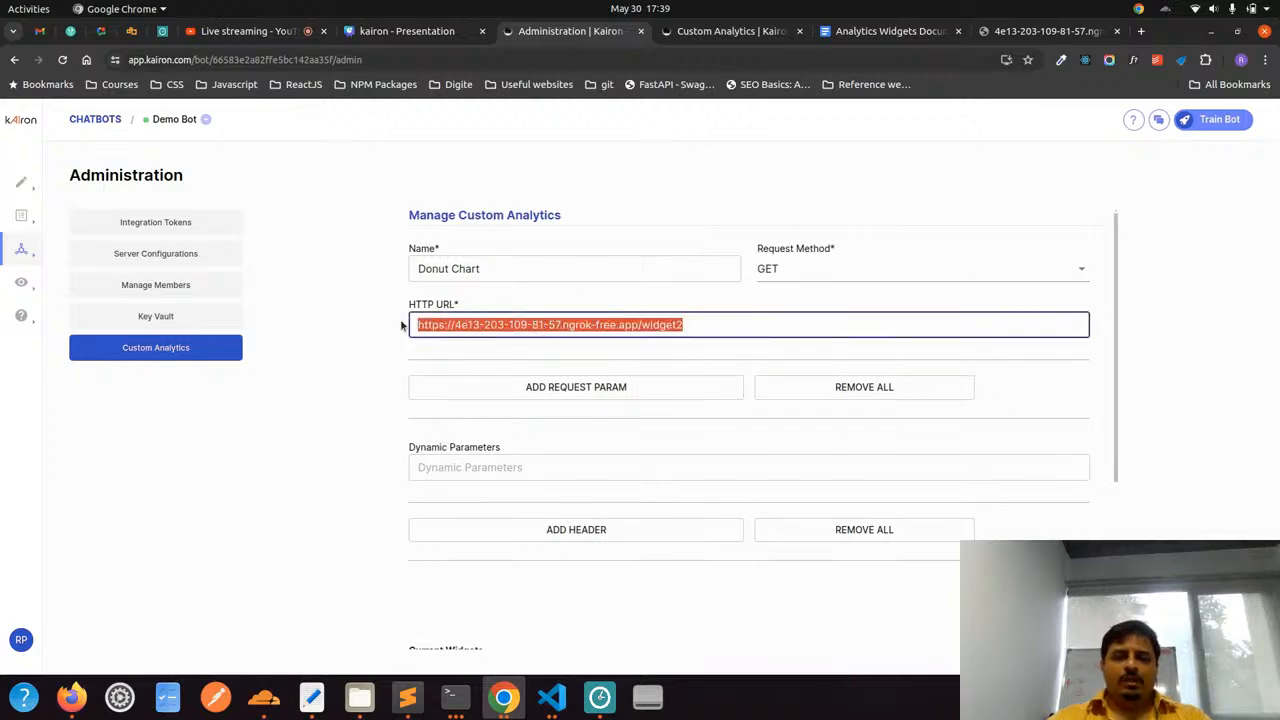
pyautogui.click(399, 324)
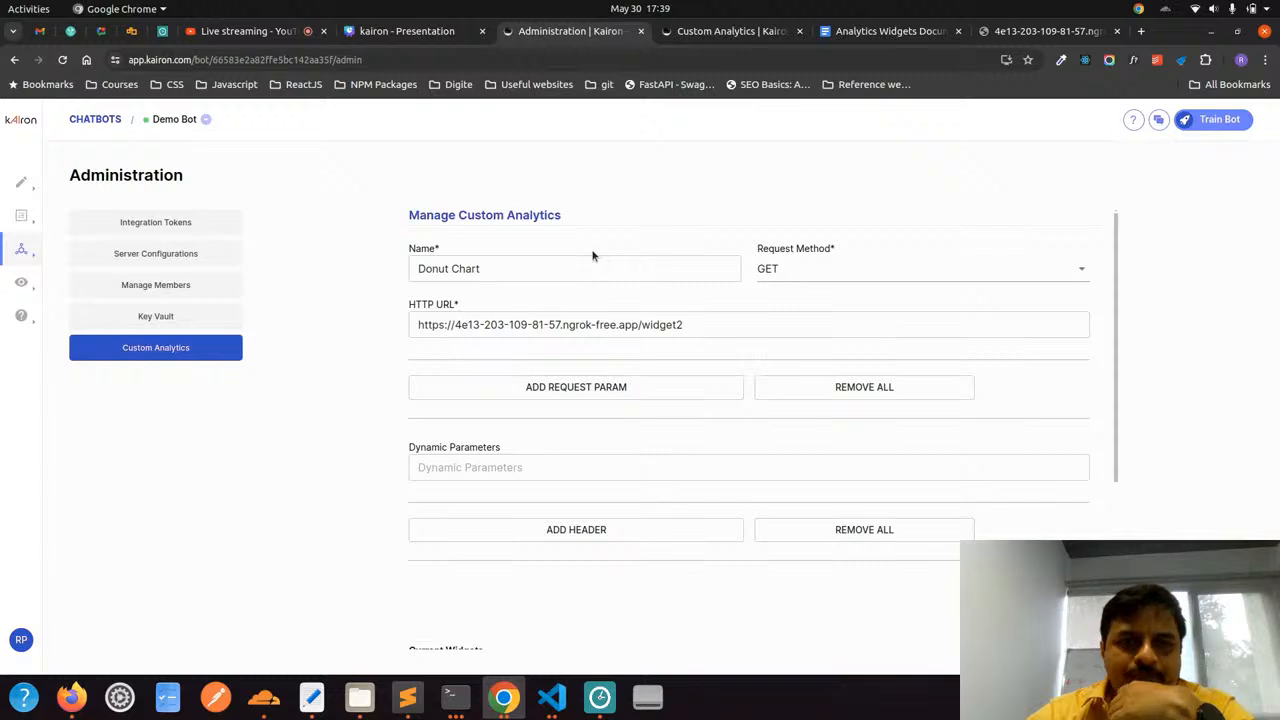
pyautogui.scroll(-4, 592, 256)
pyautogui.scroll(2, 592, 256)
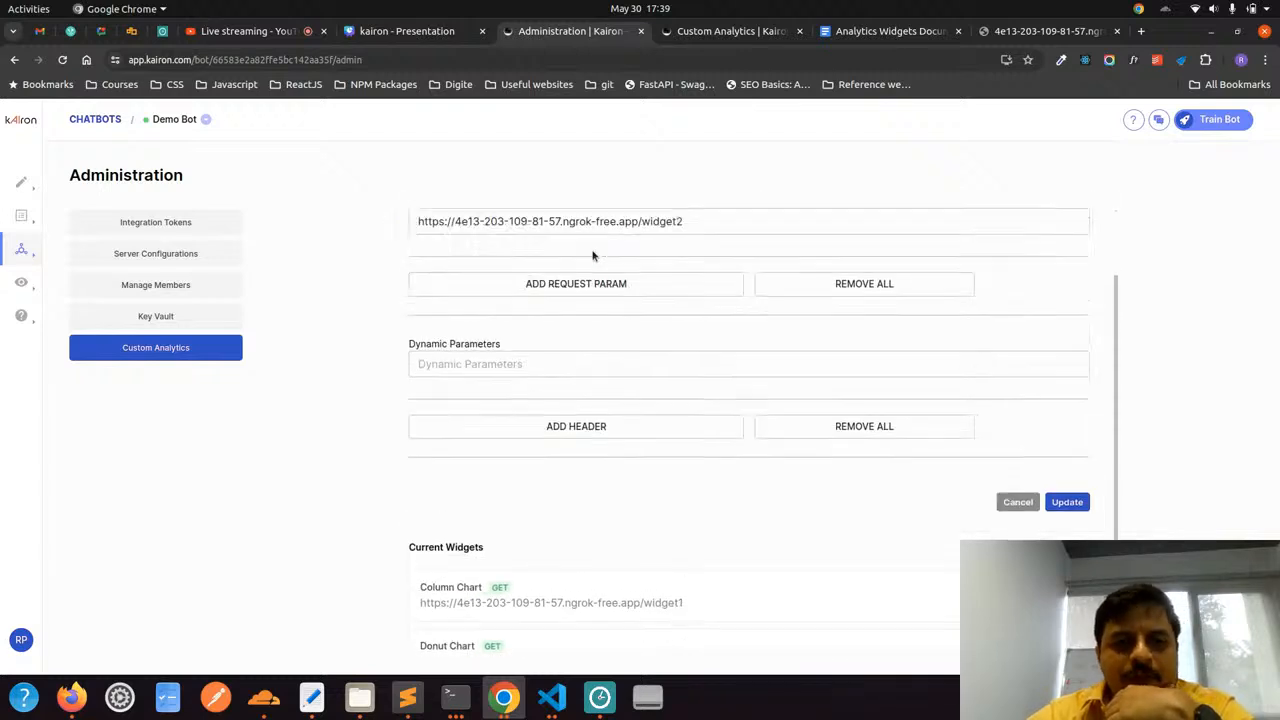
pyautogui.scroll(-3, 592, 256)
pyautogui.scroll(5, 592, 253)
pyautogui.scroll(1, 592, 254)
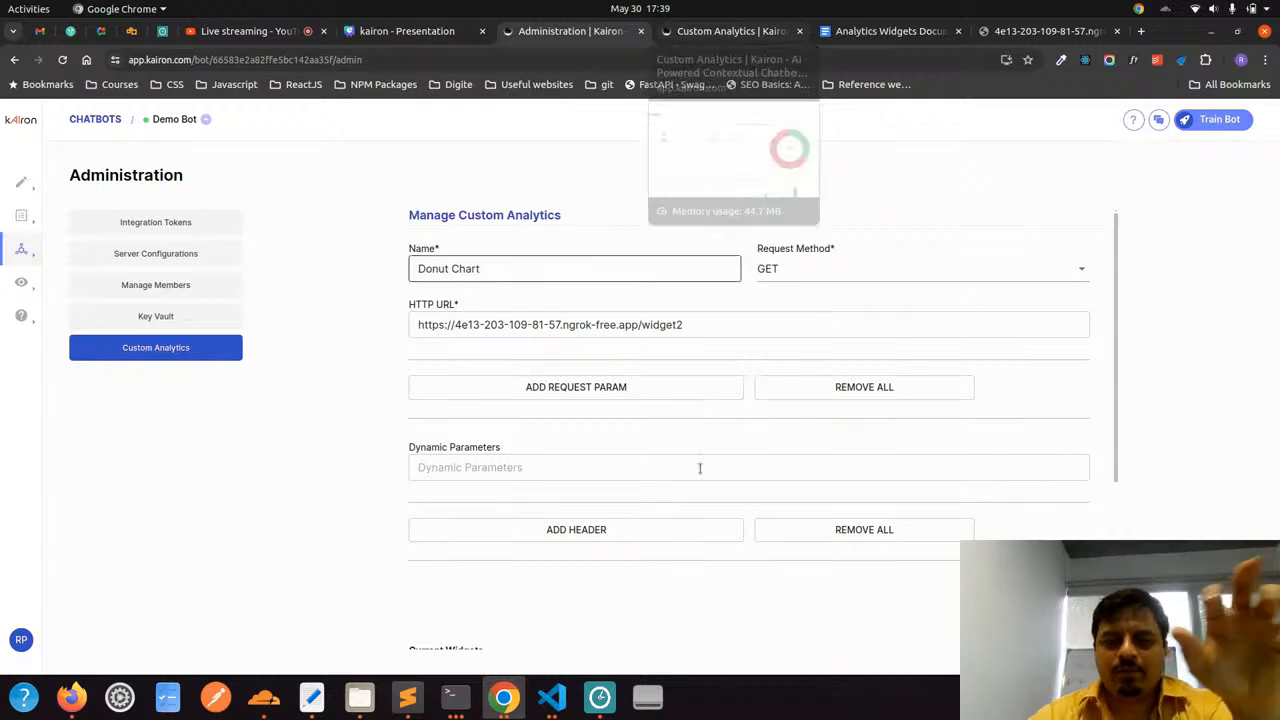
# Switch to the Analytics Widgets Documentation and look through the sample data for the stats cards and column chart
pyautogui.click(908, 31)
pyautogui.scroll(-5, 569, 355)
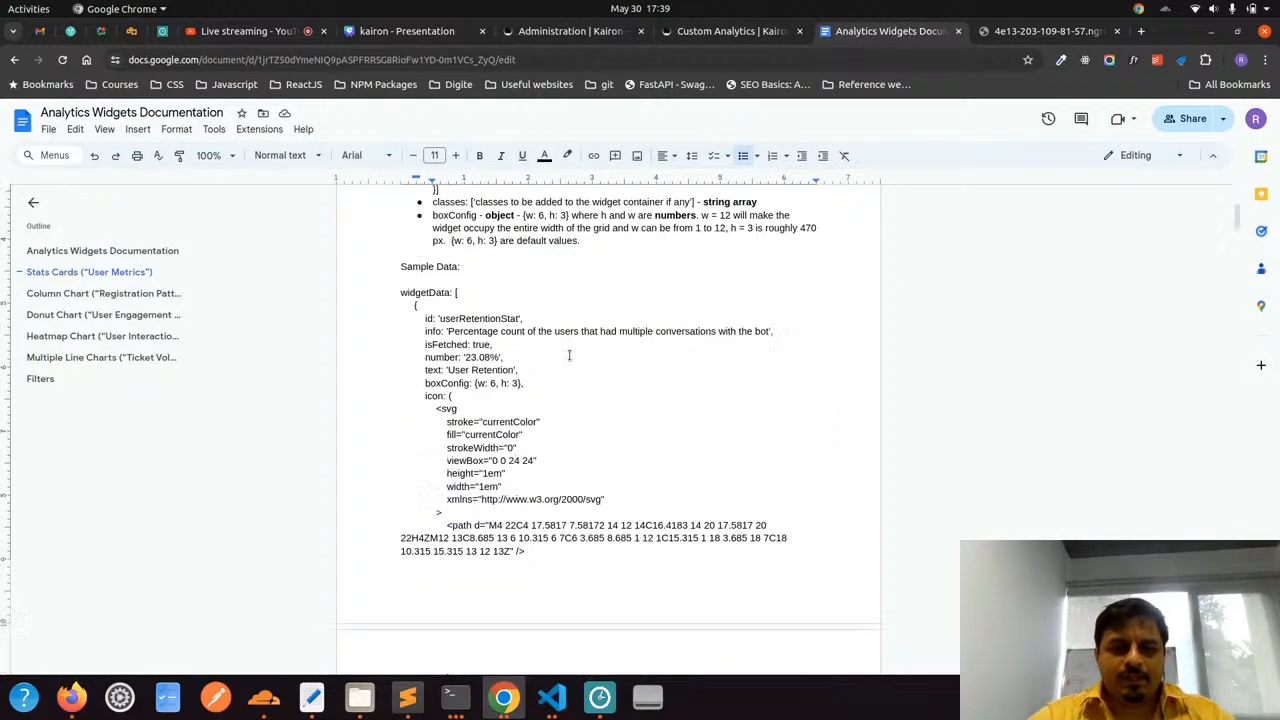
pyautogui.click(529, 338)
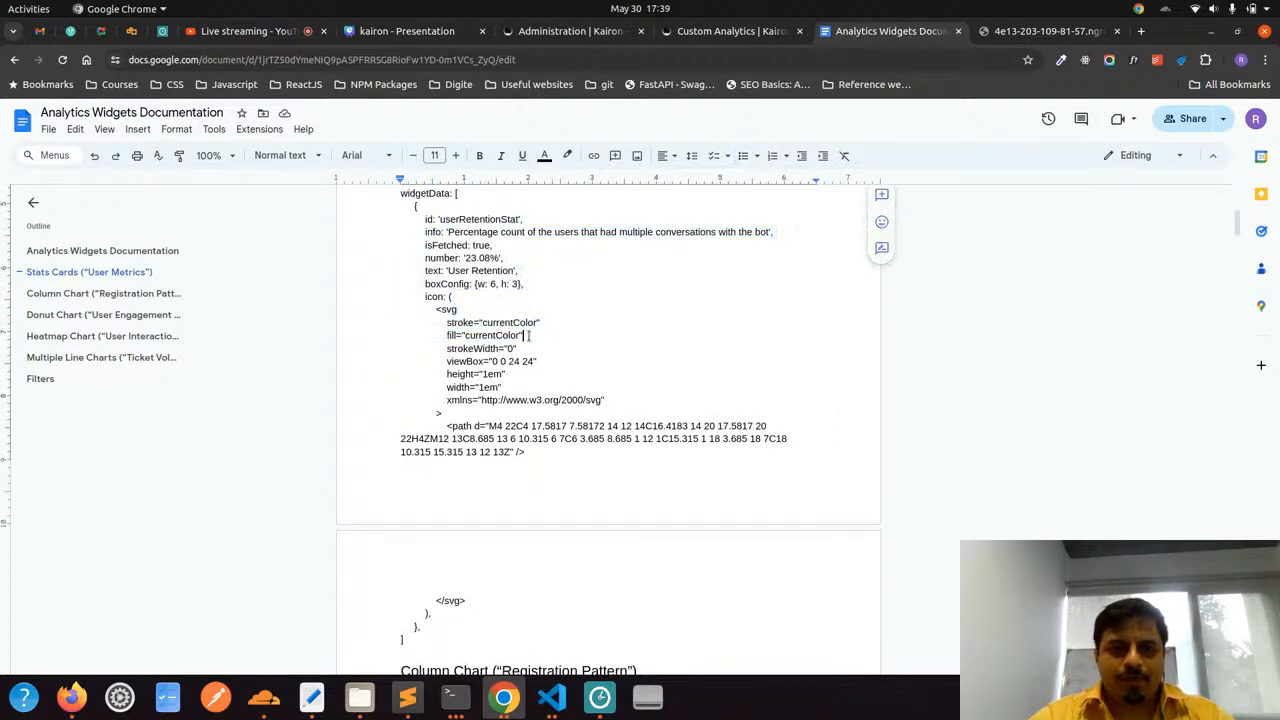
pyautogui.scroll(-10, 529, 337)
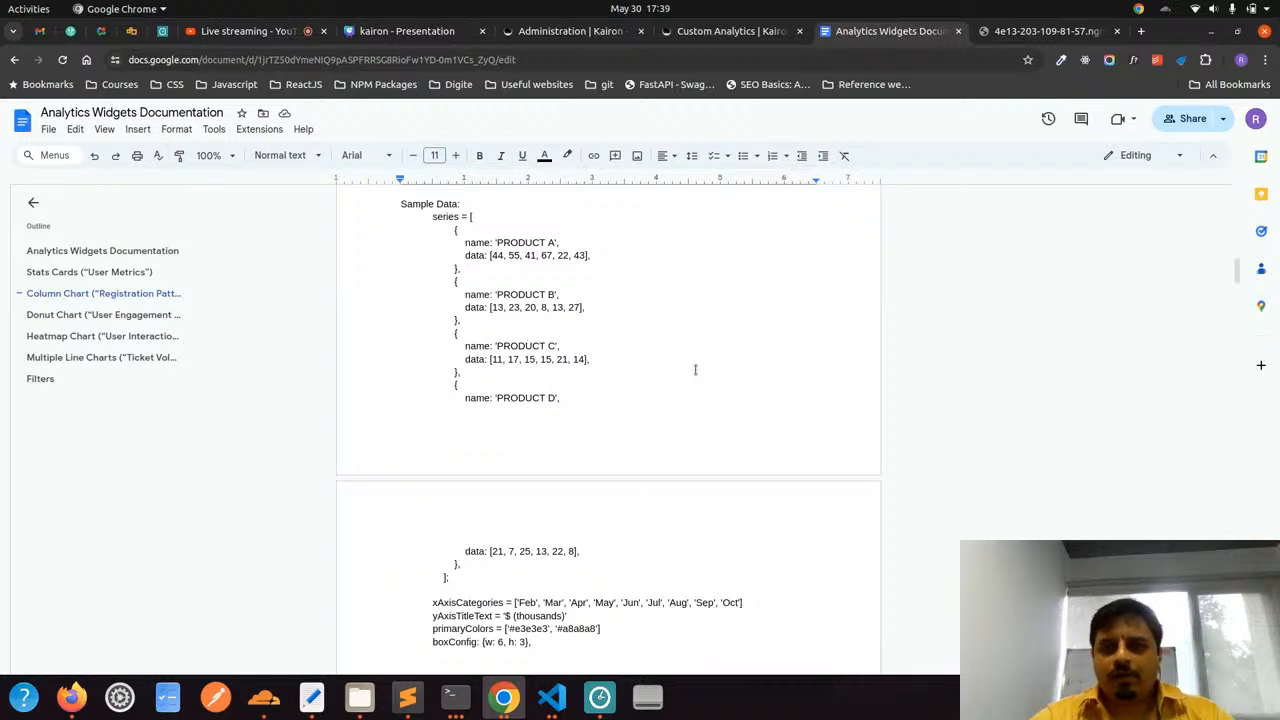
# Return to the Custom Analytics dashboard and examine the donut chart of active versus inactive users
pyautogui.click(712, 31)
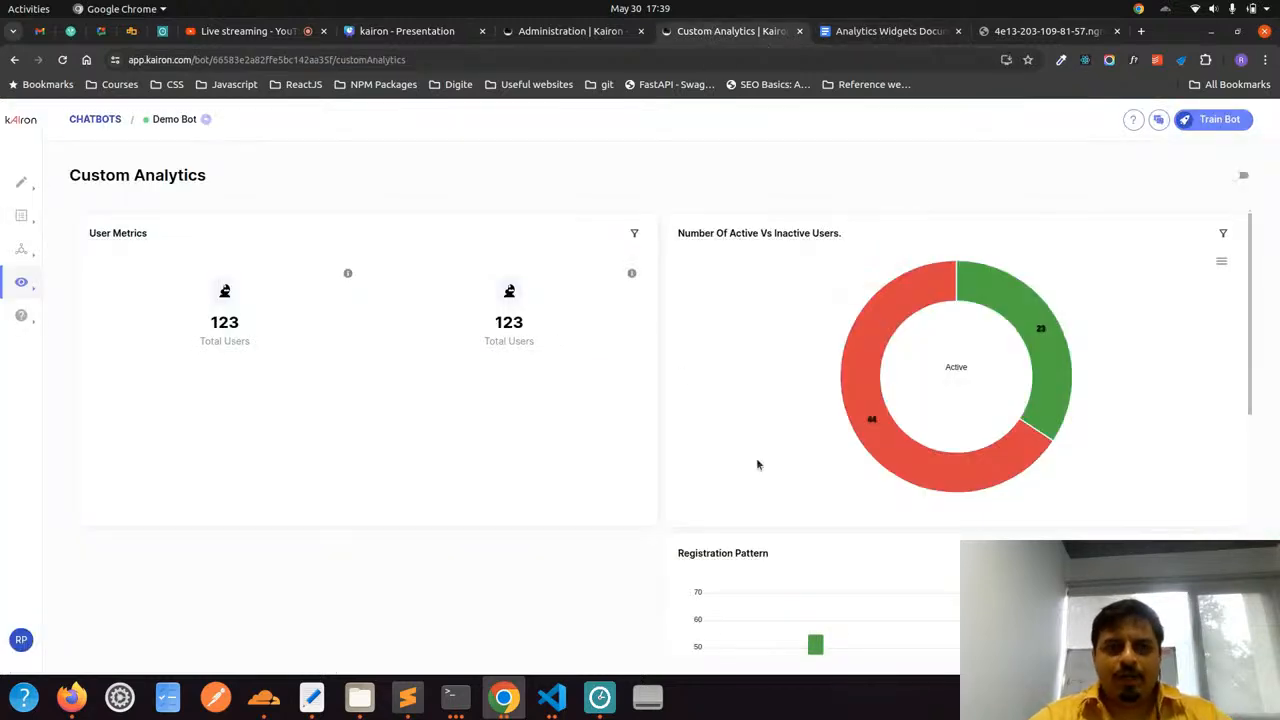
pyautogui.scroll(-5, 757, 464)
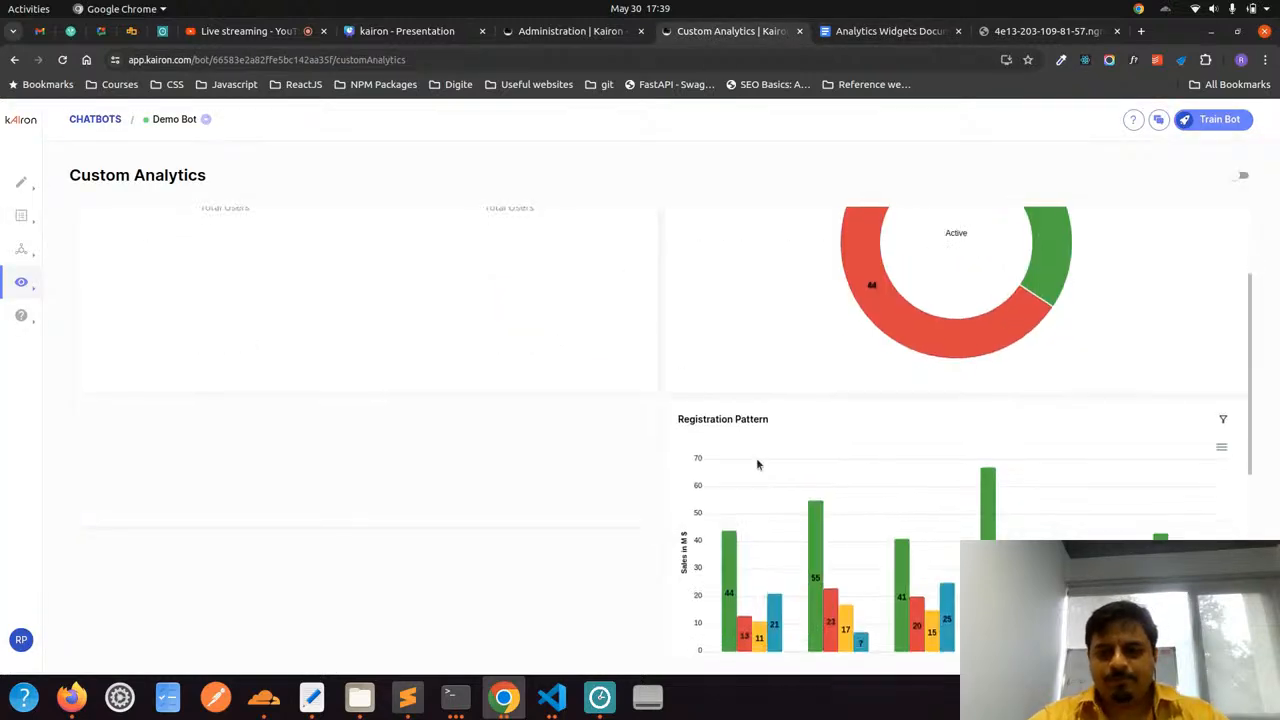
pyautogui.scroll(5, 756, 464)
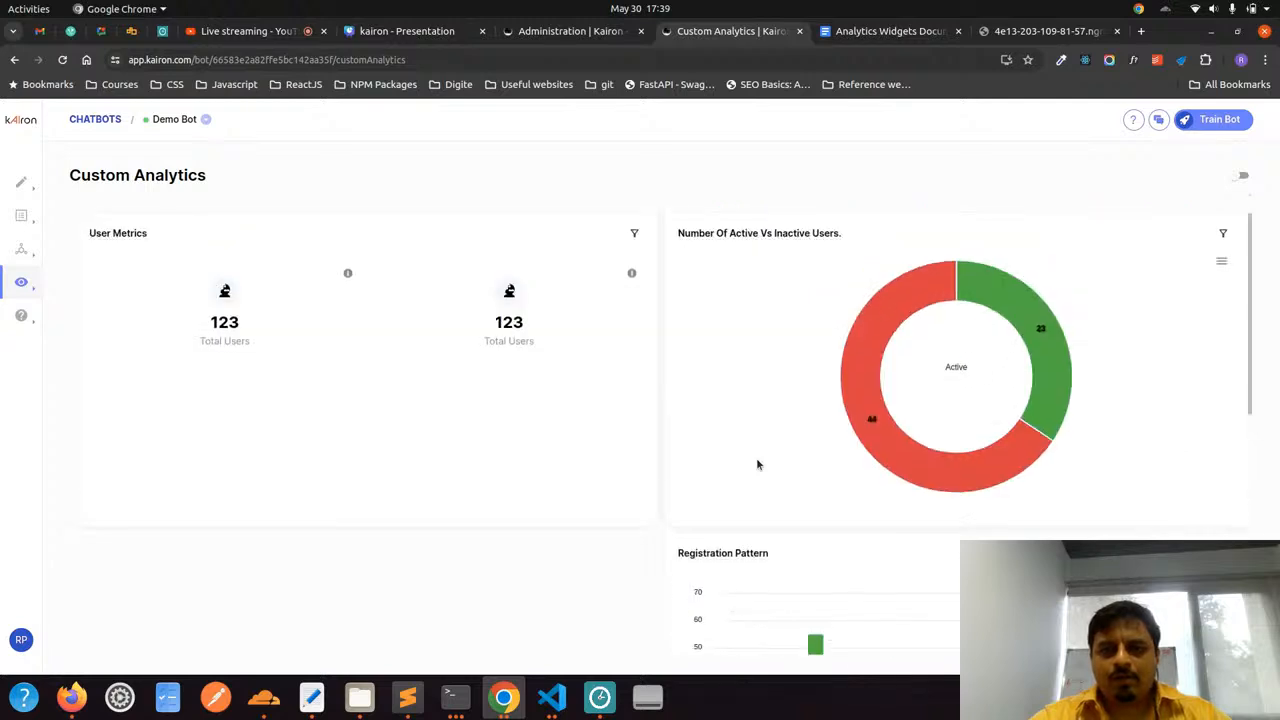
pyautogui.moveTo(927, 294)
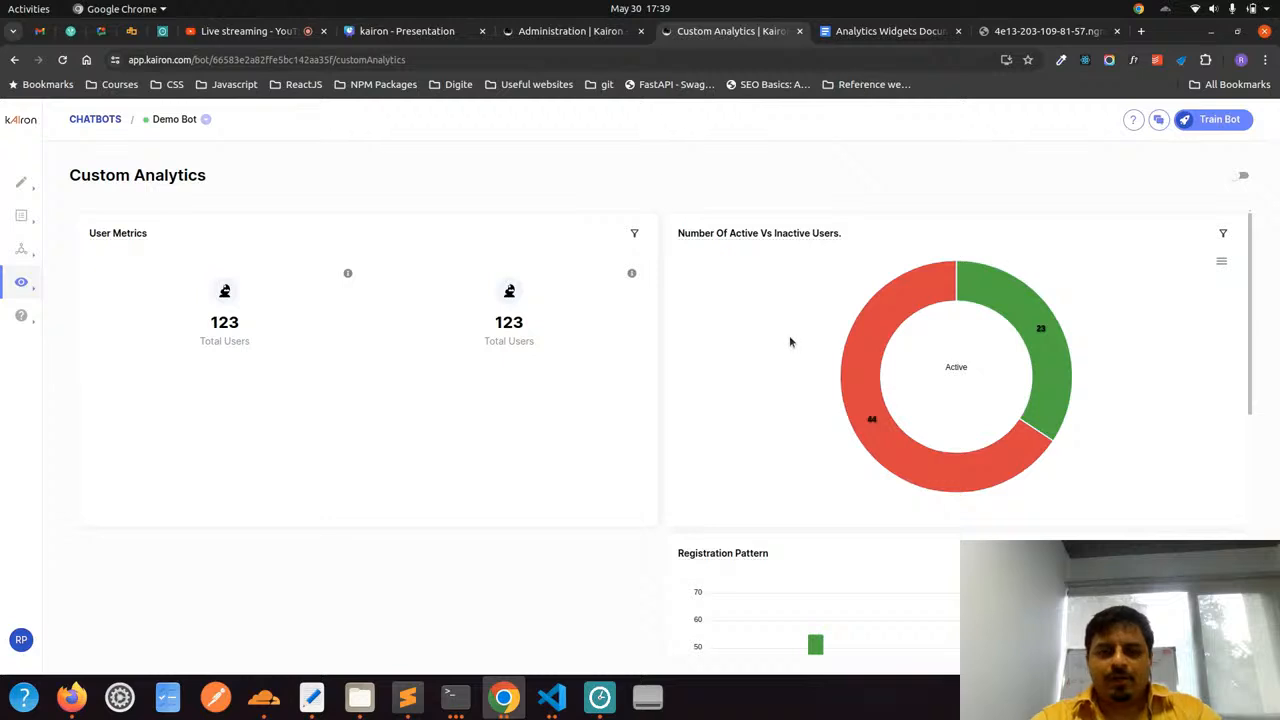
# Open widget2.json in Visual Studio Code and examine the donut chart's widgetType, headerTooltip and primaryLabels
pyautogui.click(547, 706)
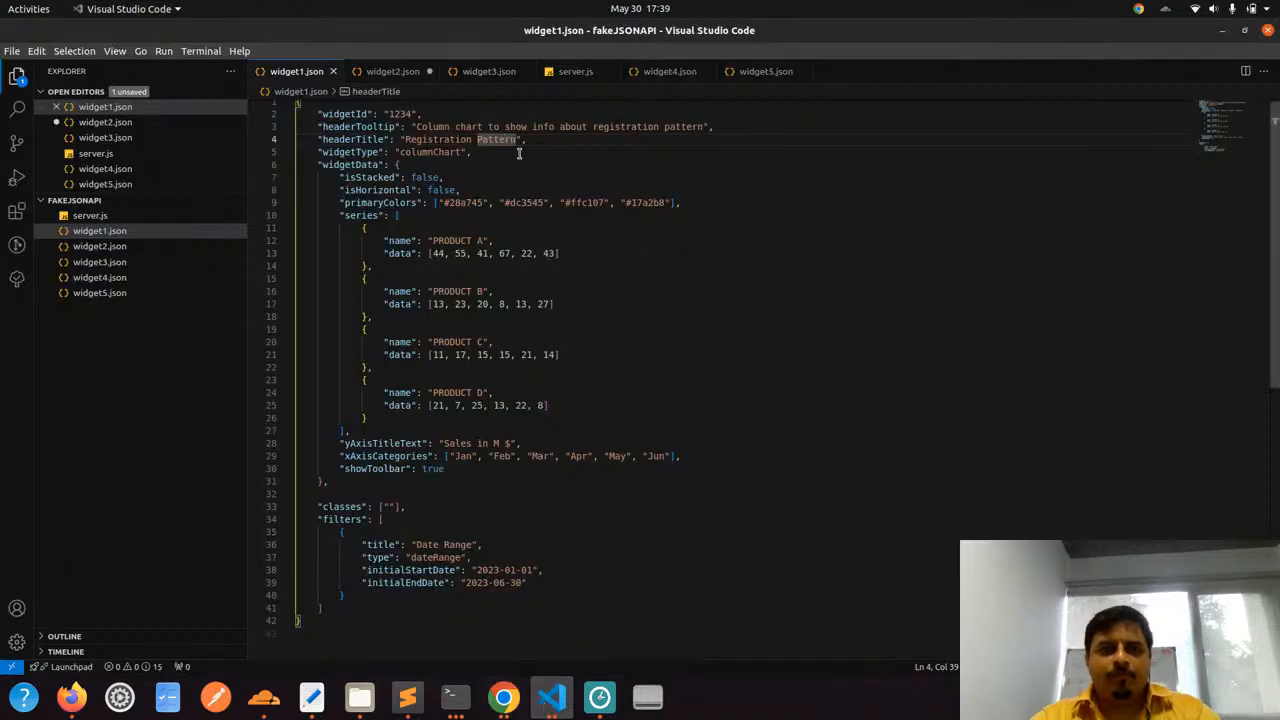
pyautogui.click(397, 76)
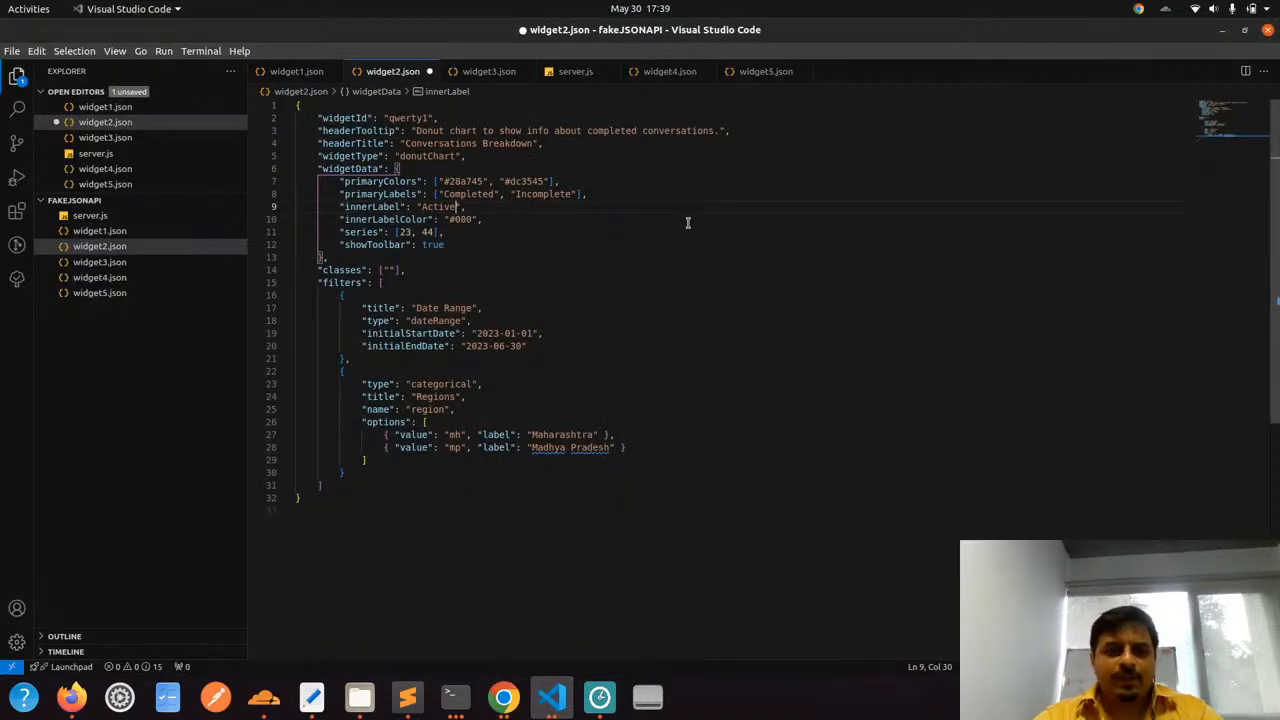
pyautogui.doubleClick(428, 156)
pyautogui.moveTo(428, 131); pyautogui.dragTo(500, 131)
pyautogui.click(500, 131)
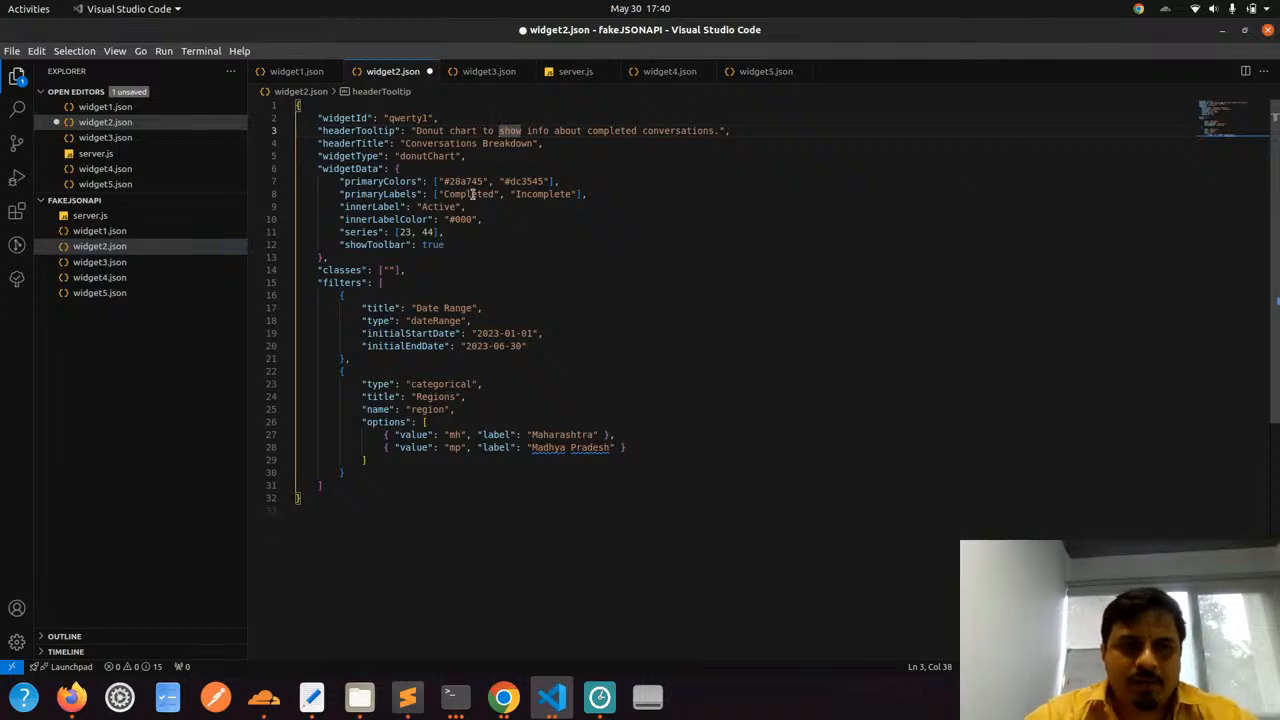
pyautogui.moveTo(438, 195); pyautogui.dragTo(496, 194)
pyautogui.moveTo(588, 130); pyautogui.dragTo(692, 130)
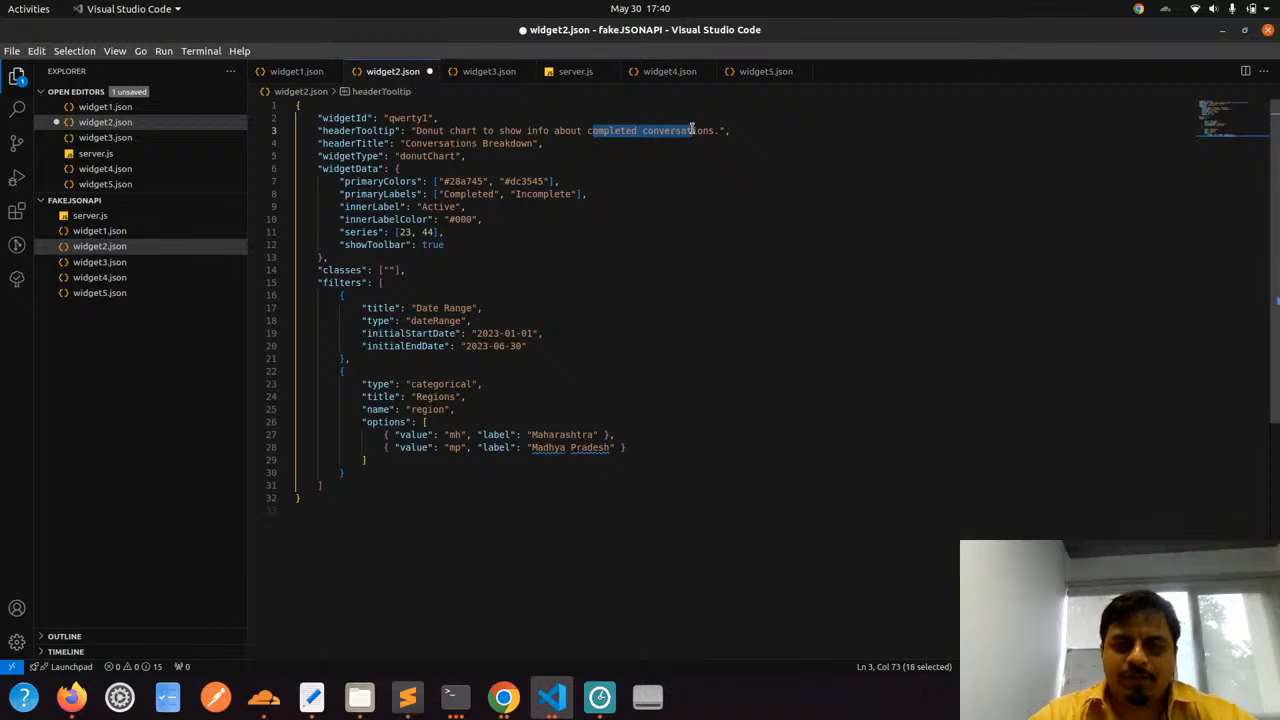
pyautogui.click(692, 130)
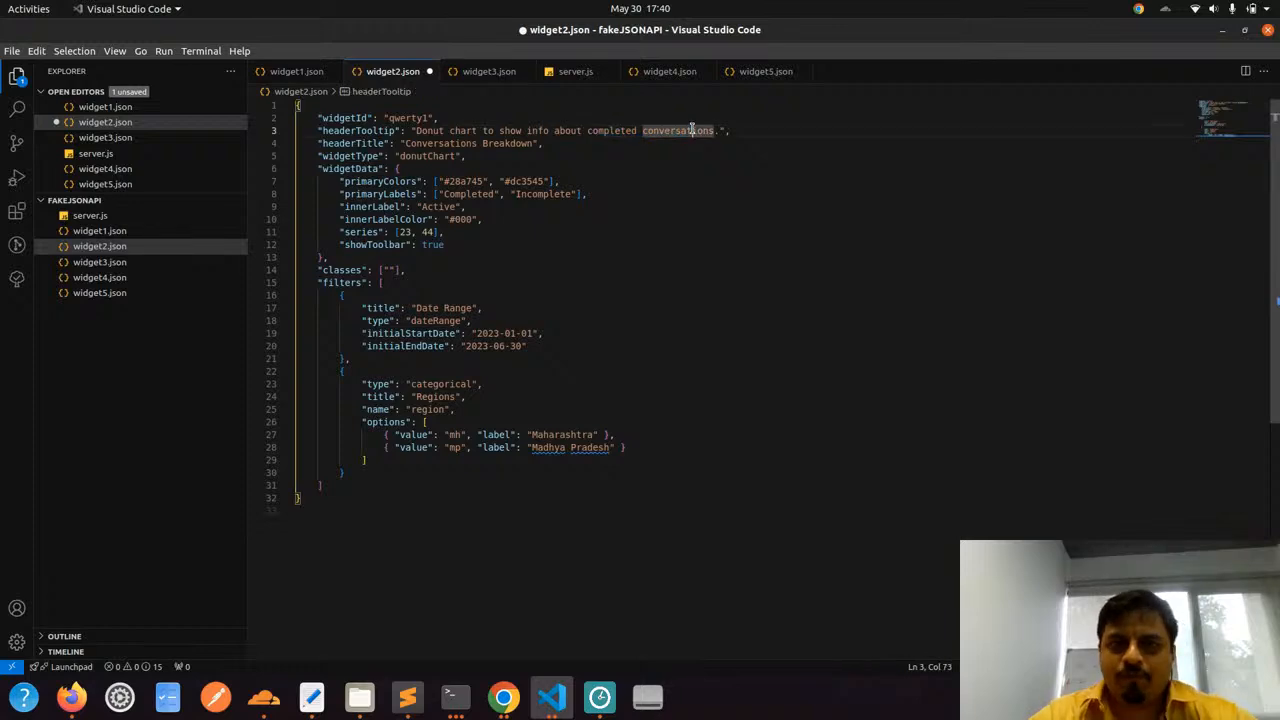
# Compare the primaryLabels in widget2.json with the donut chart on the Custom Analytics dashboard
pyautogui.doubleClick(475, 193)
pyautogui.doubleClick(536, 193)
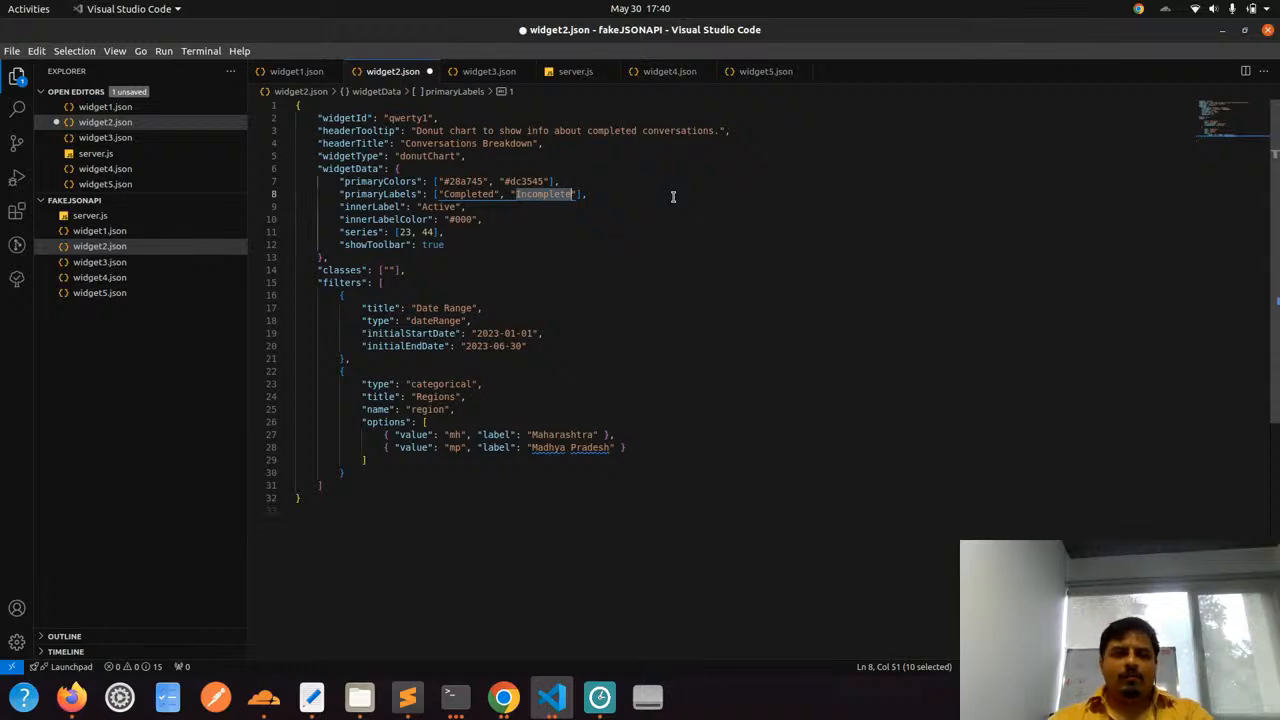
pyautogui.hotkey('alt', 'Tab')
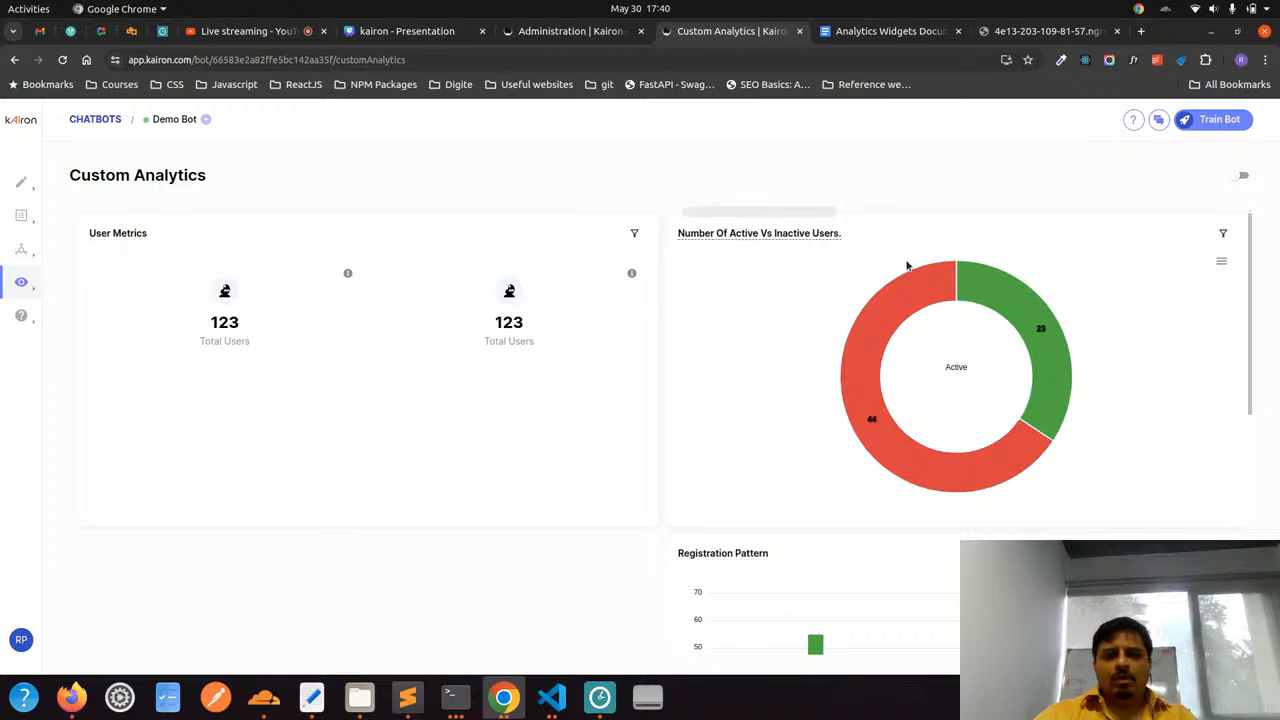
pyautogui.hotkey('alt', 'Tab')
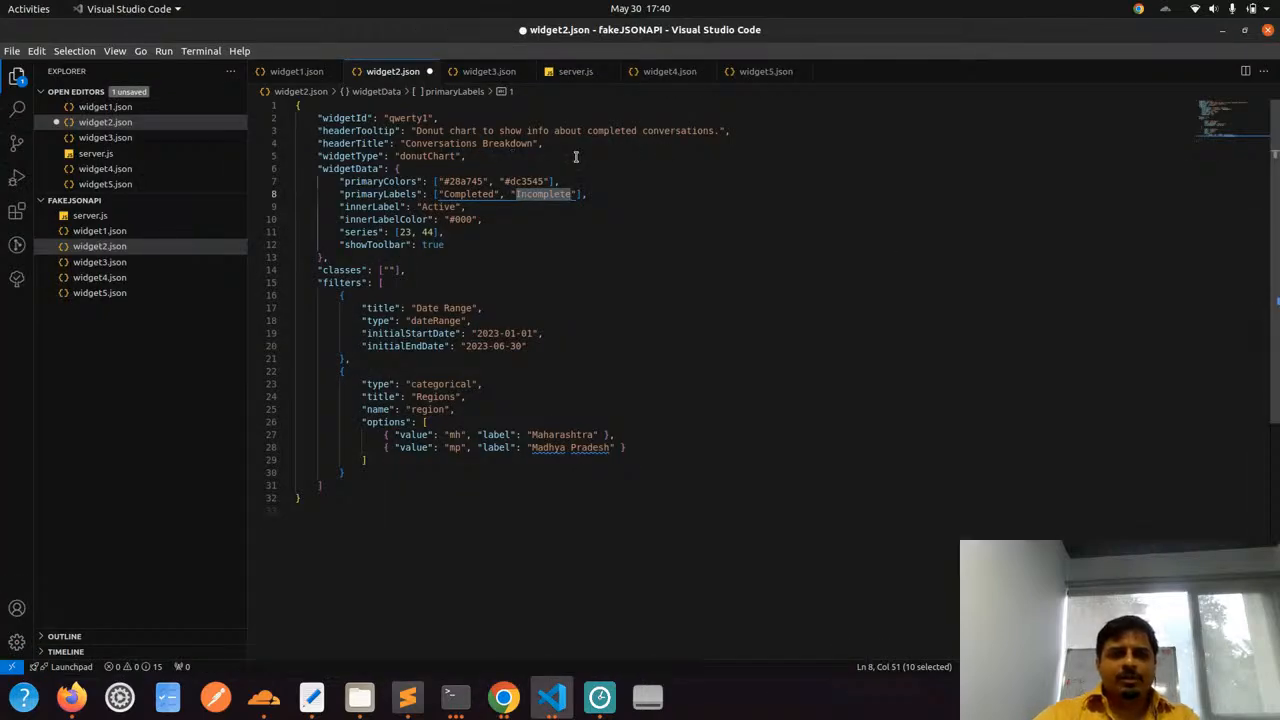
# Save widget2.json and restart the local API in the terminal with node server.js
pyautogui.hotkey('ctrl', 's')
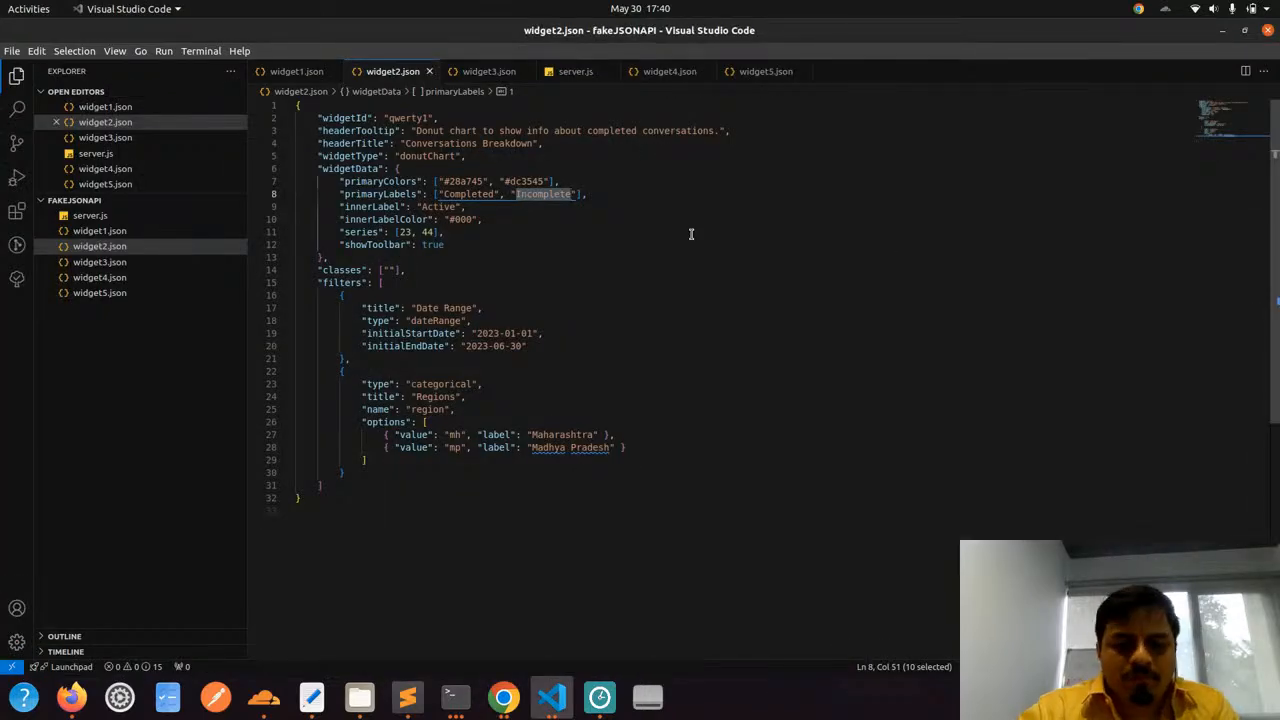
pyautogui.hotkey('ctrl', '`')
pyautogui.hotkey('ctrl', 'c')
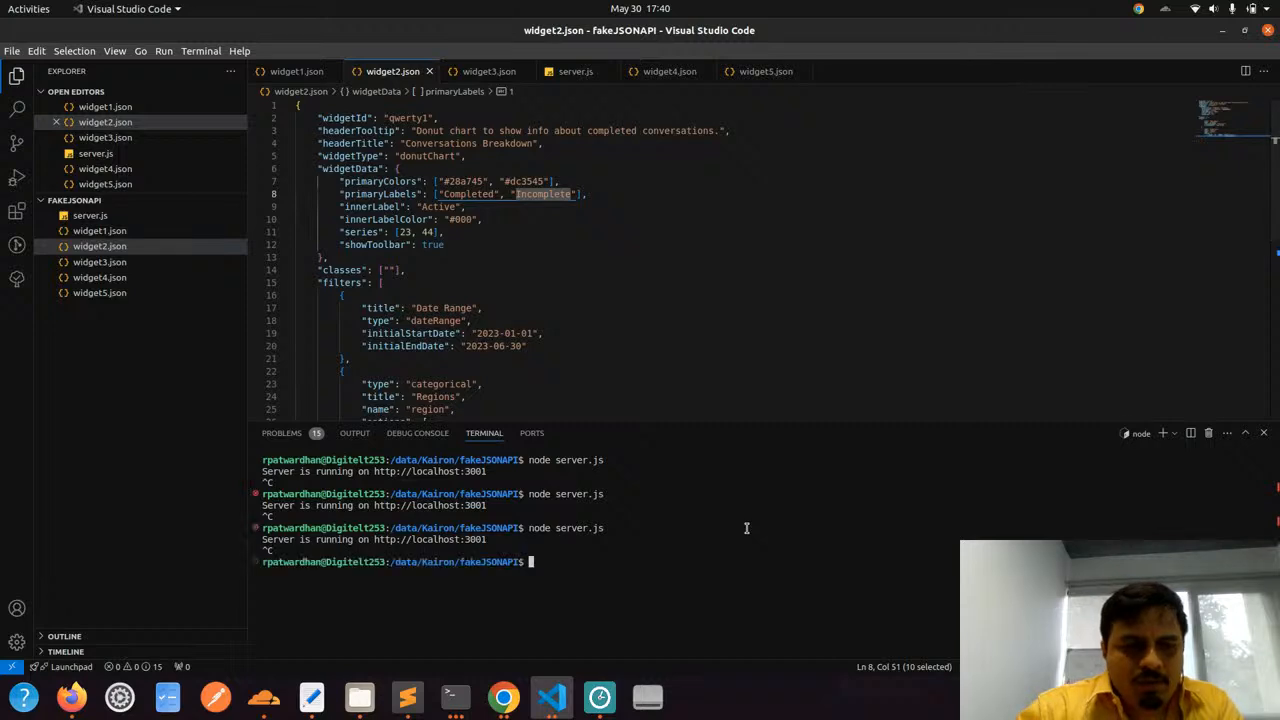
pyautogui.press('Up')
pyautogui.press('Return')
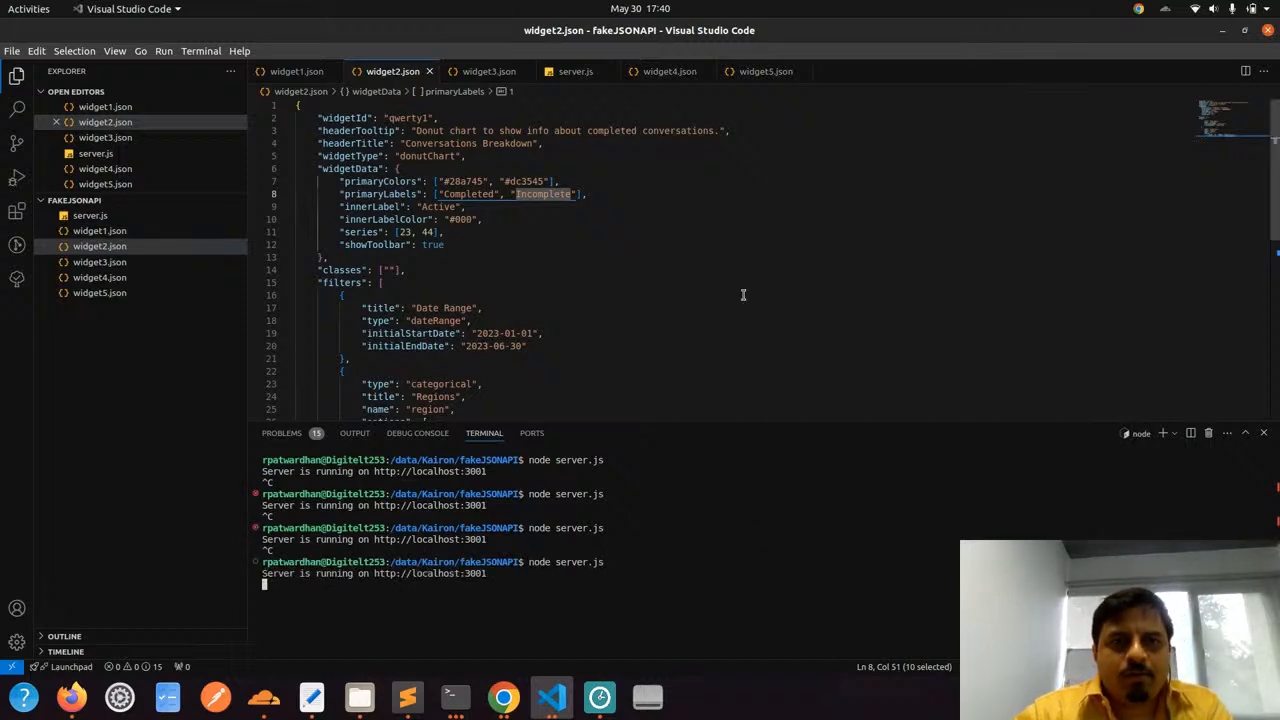
# Reload the Custom Analytics dashboard, dismiss the error notification and check the donut chart's title against headerTitle in widget2.json
pyautogui.hotkey('alt', 'Tab')
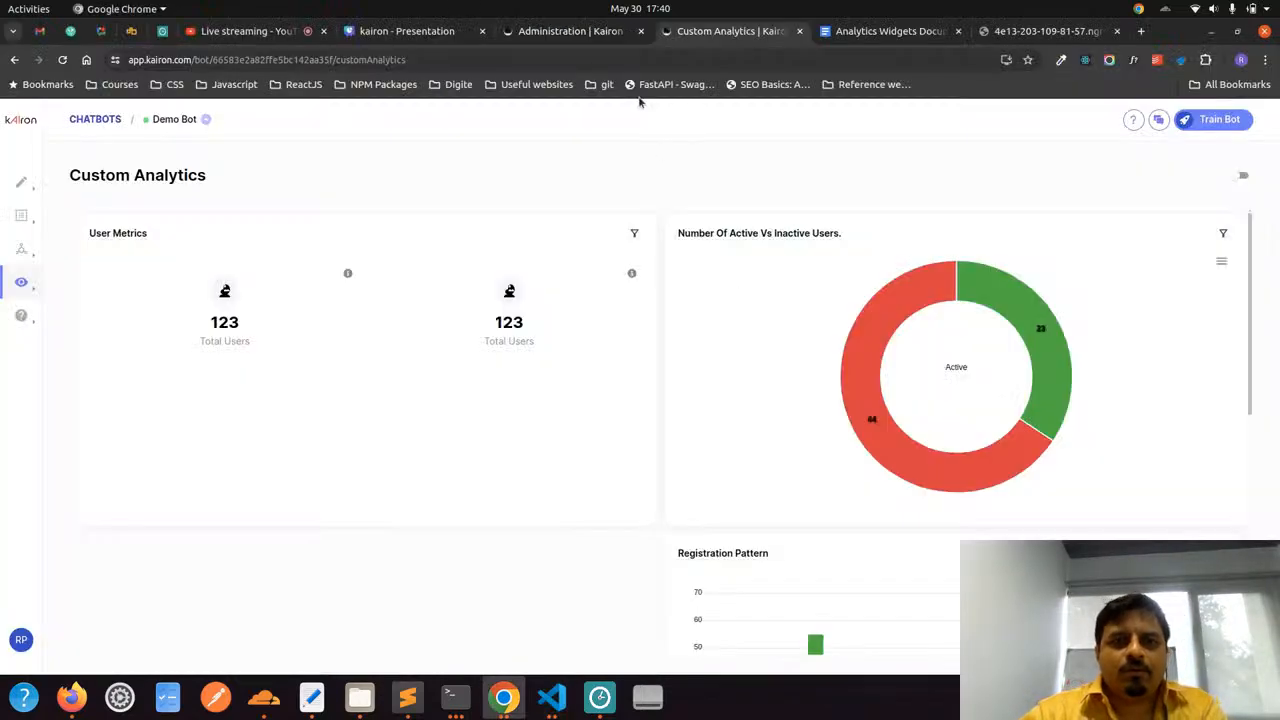
pyautogui.click(630, 62)
pyautogui.press('Return')
pyautogui.hotkey('alt', 'Tab')
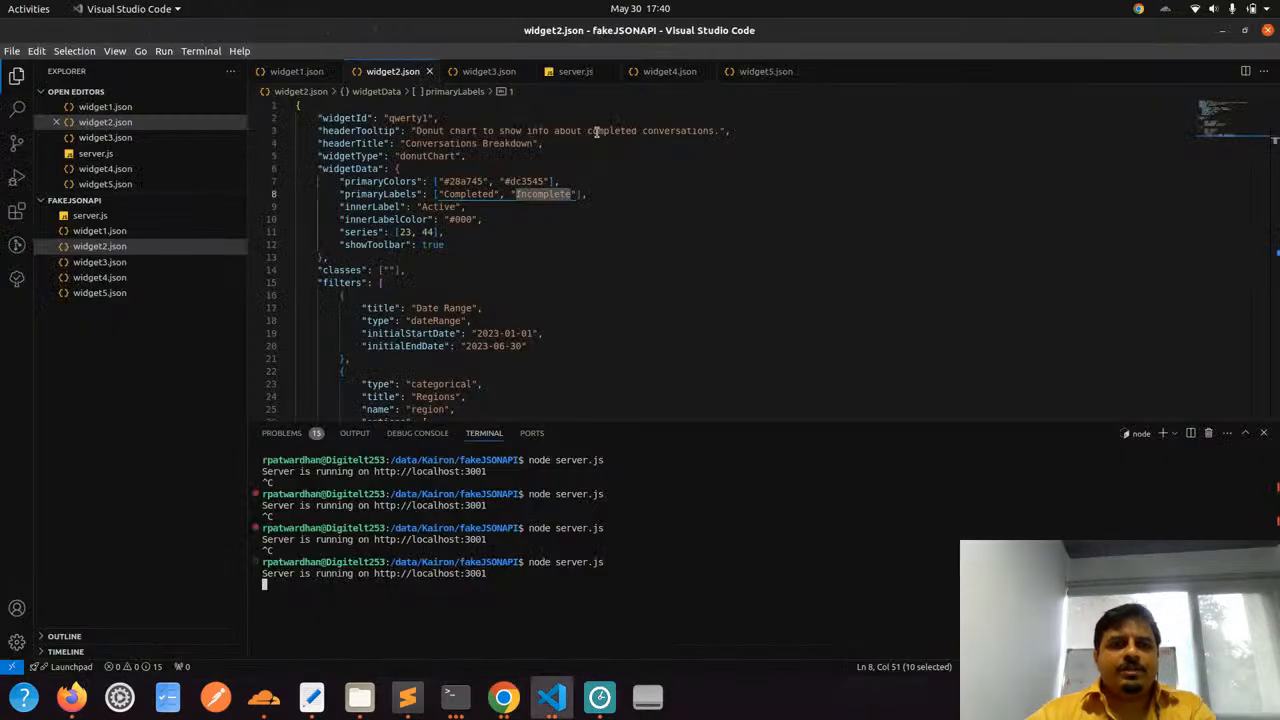
pyautogui.moveTo(360, 143); pyautogui.dragTo(452, 143)
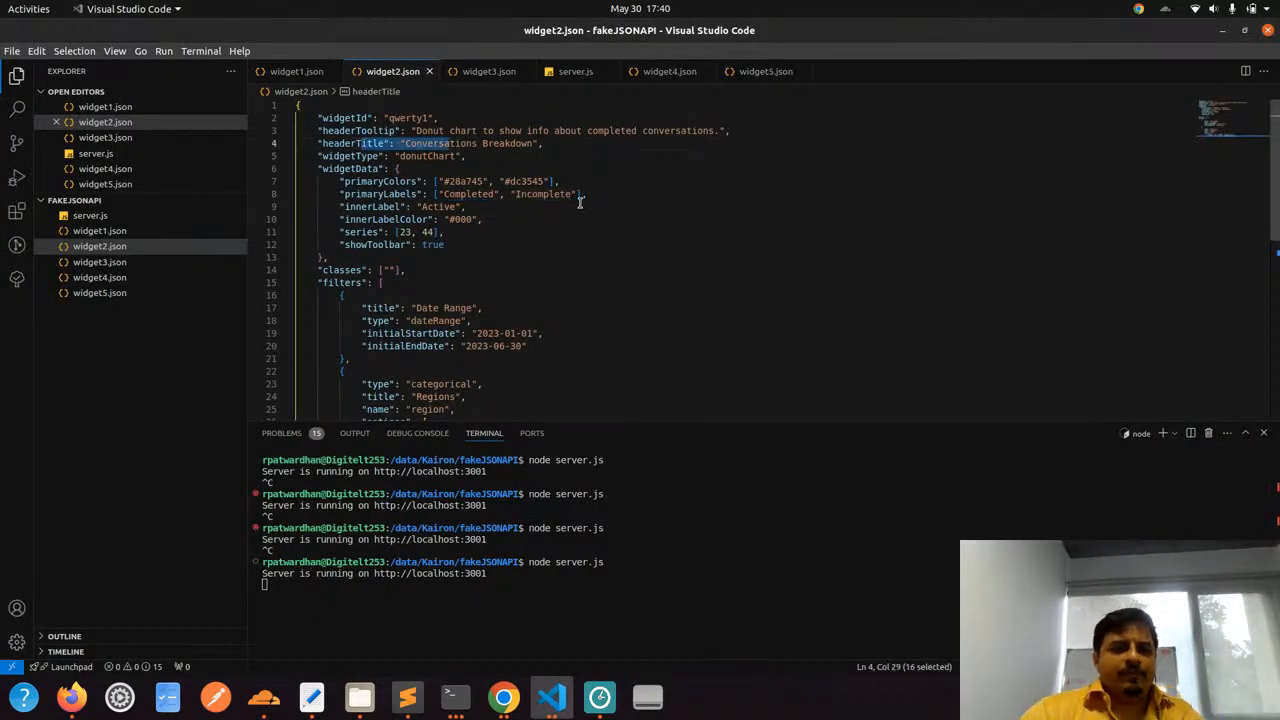
pyautogui.hotkey('alt', 'Tab')
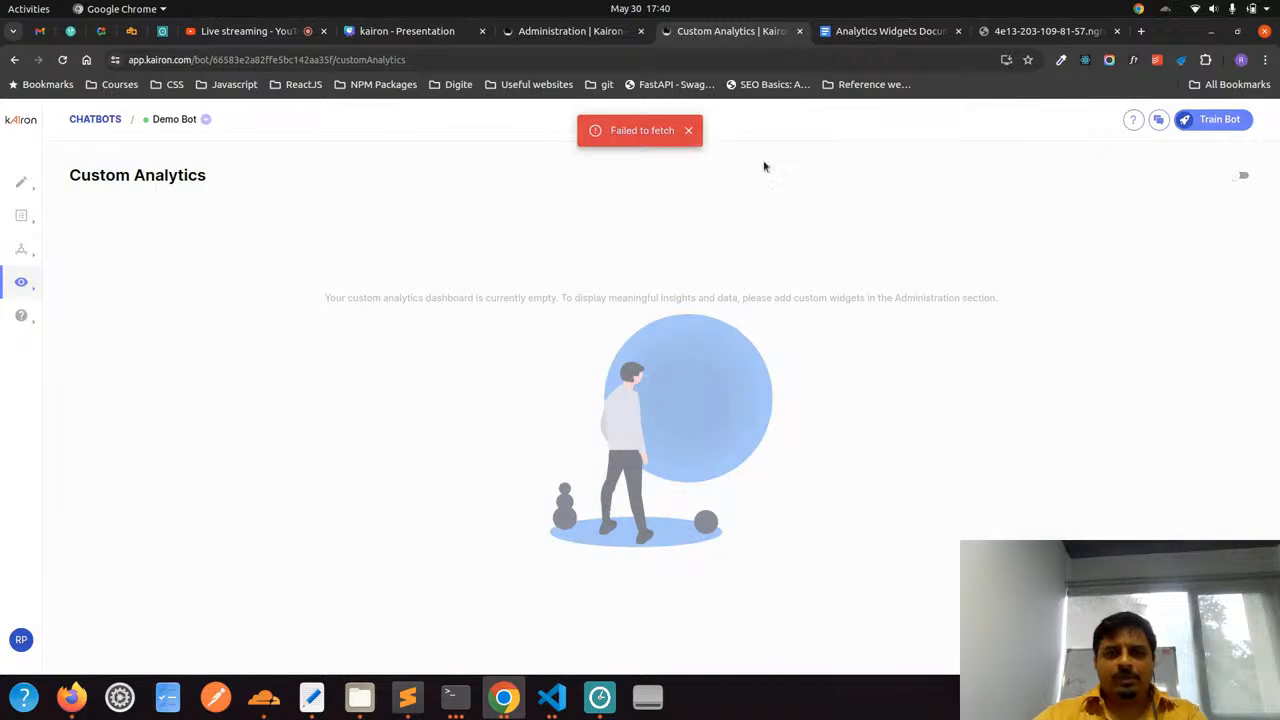
pyautogui.click(690, 131)
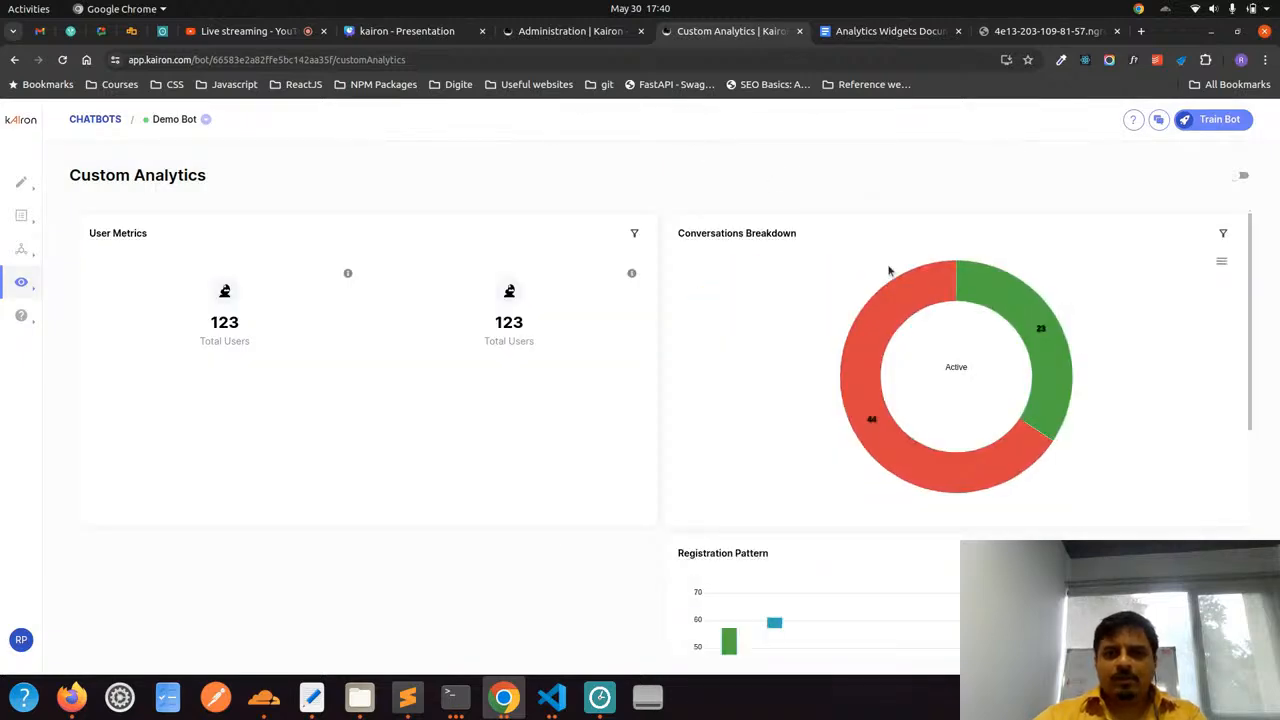
pyautogui.moveTo(728, 240)
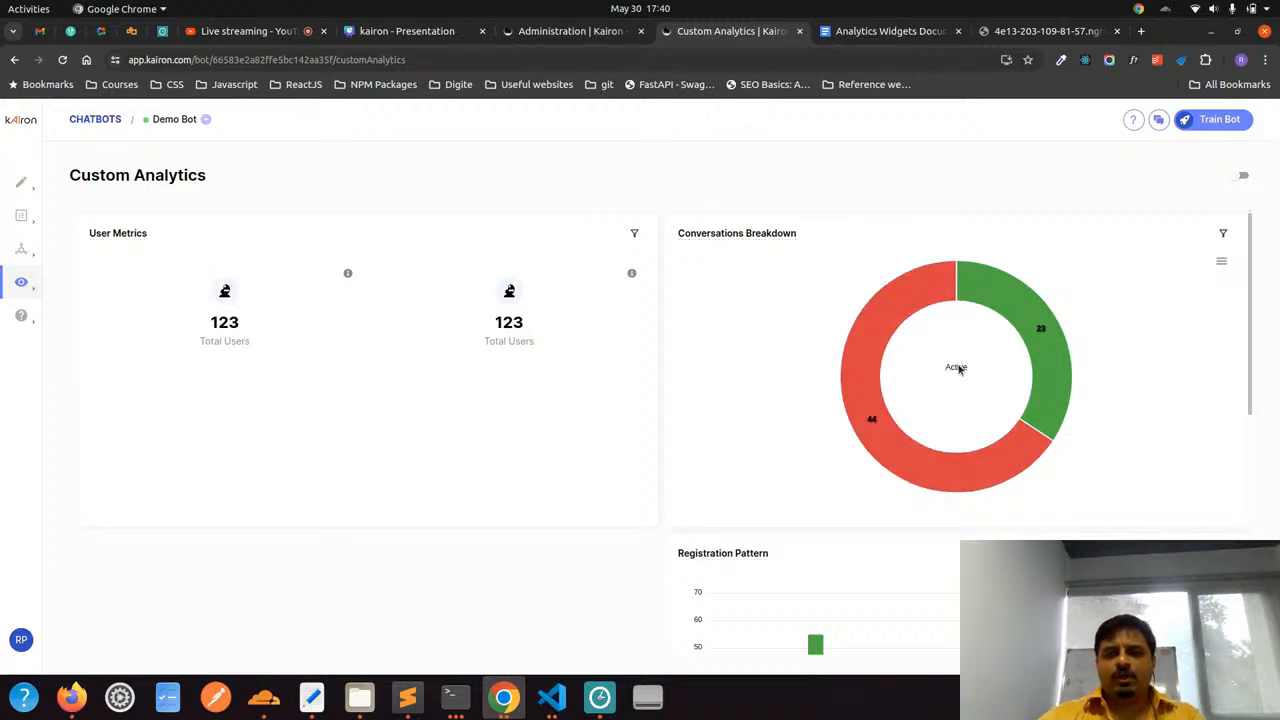
# In Visual Studio Code, set the donut chart's innerLabel in widget2.json to "Completed" and save the file
pyautogui.hotkey('alt', 'Tab')
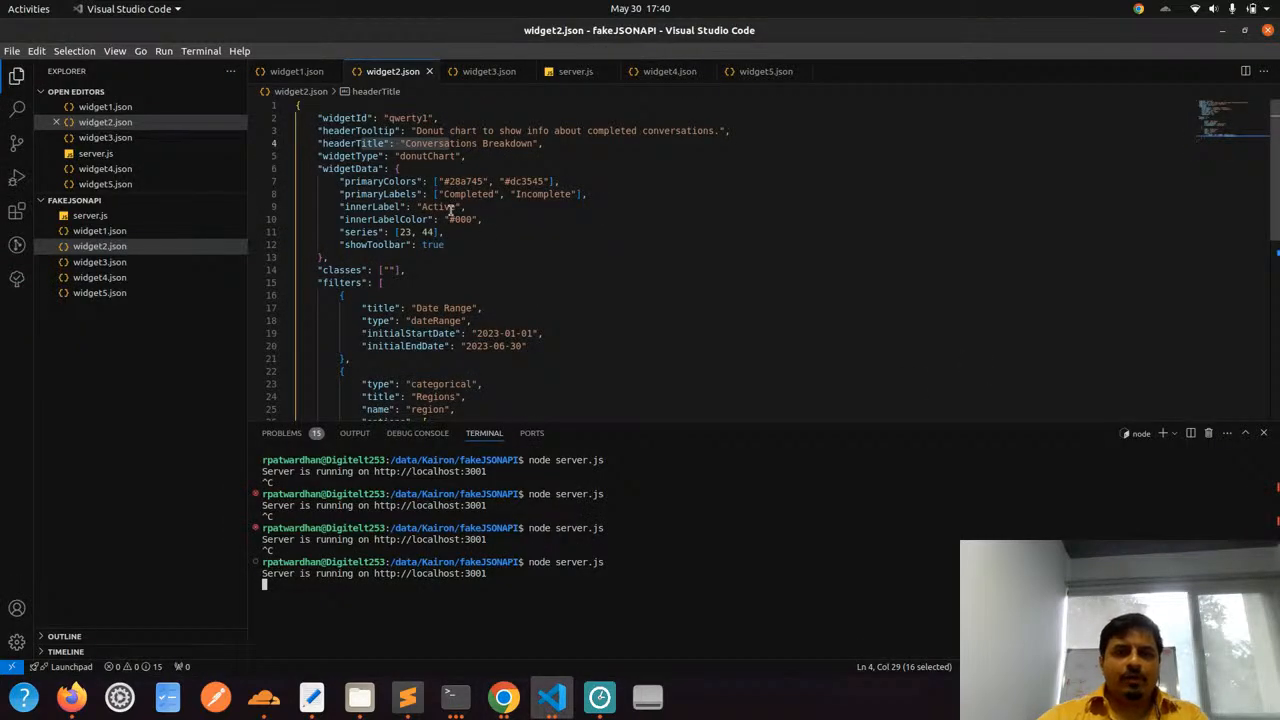
pyautogui.doubleClick(443, 207)
pyautogui.write('Com')
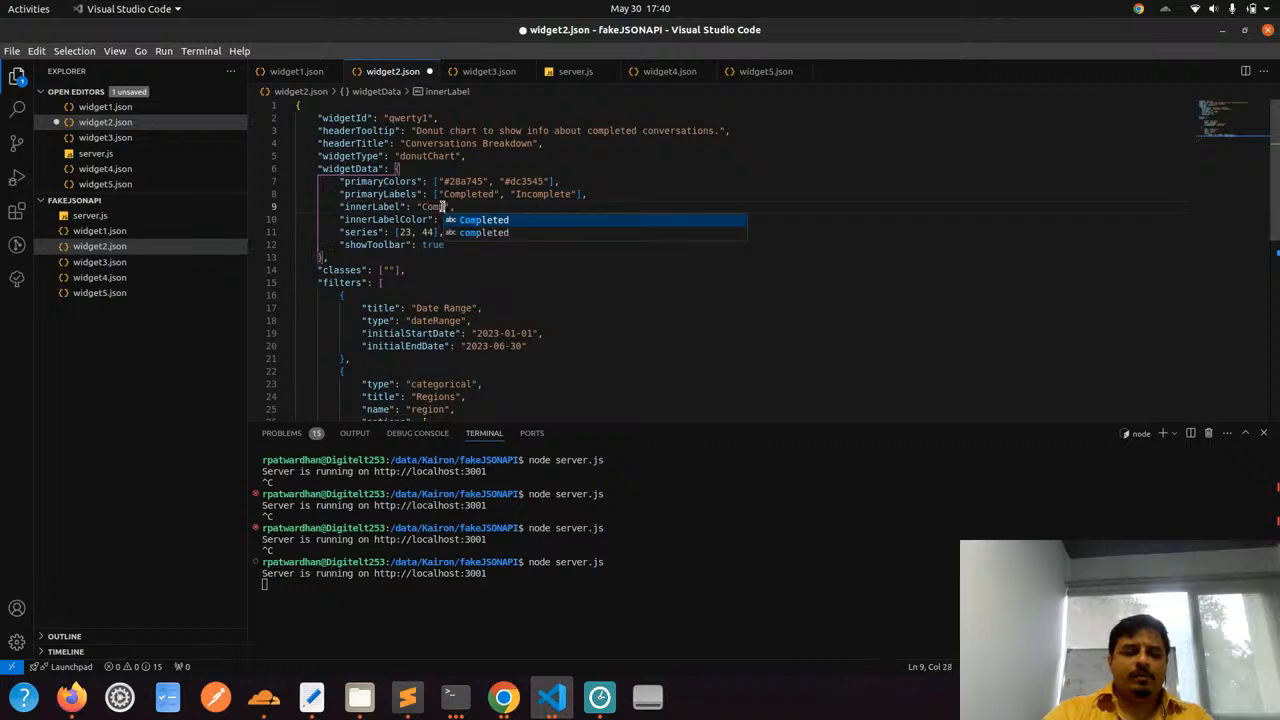
pyautogui.write('pleted')
pyautogui.hotkey('ctrl', 's')
# Stop the running local API and start it again with node server.js
pyautogui.click(730, 580)
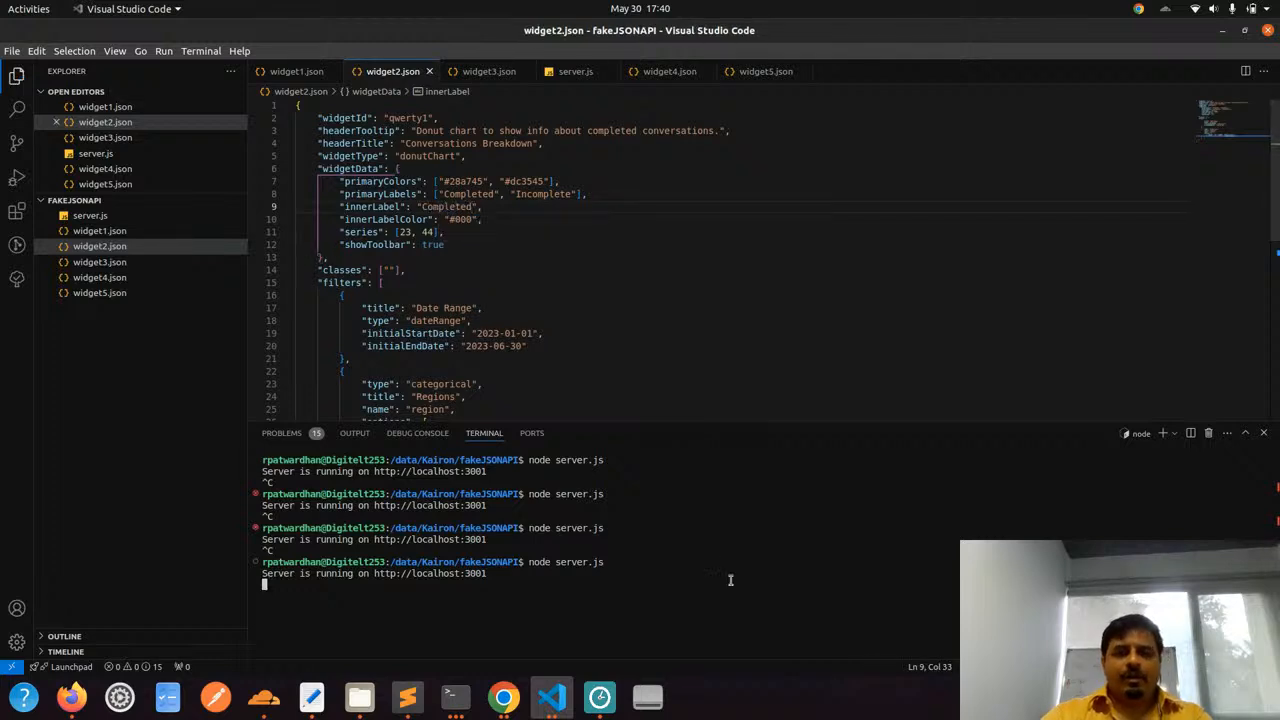
pyautogui.hotkey('ctrl', 'c')
pyautogui.press('Up')
pyautogui.press('Return')
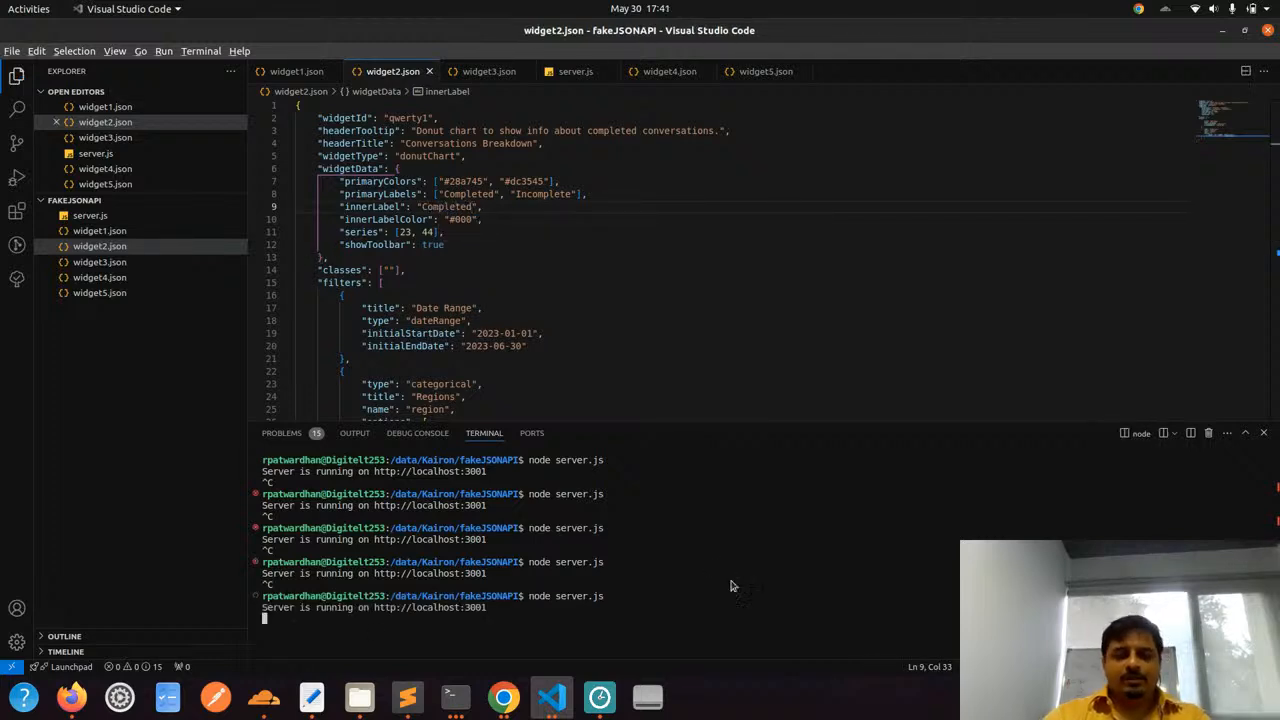
# Reload the Custom Analytics dashboard in Chrome and inspect the Conversations Breakdown donut's inner label and segment tooltips
pyautogui.hotkey('alt', 'Tab')
pyautogui.hotkey('ctrl', 'r')
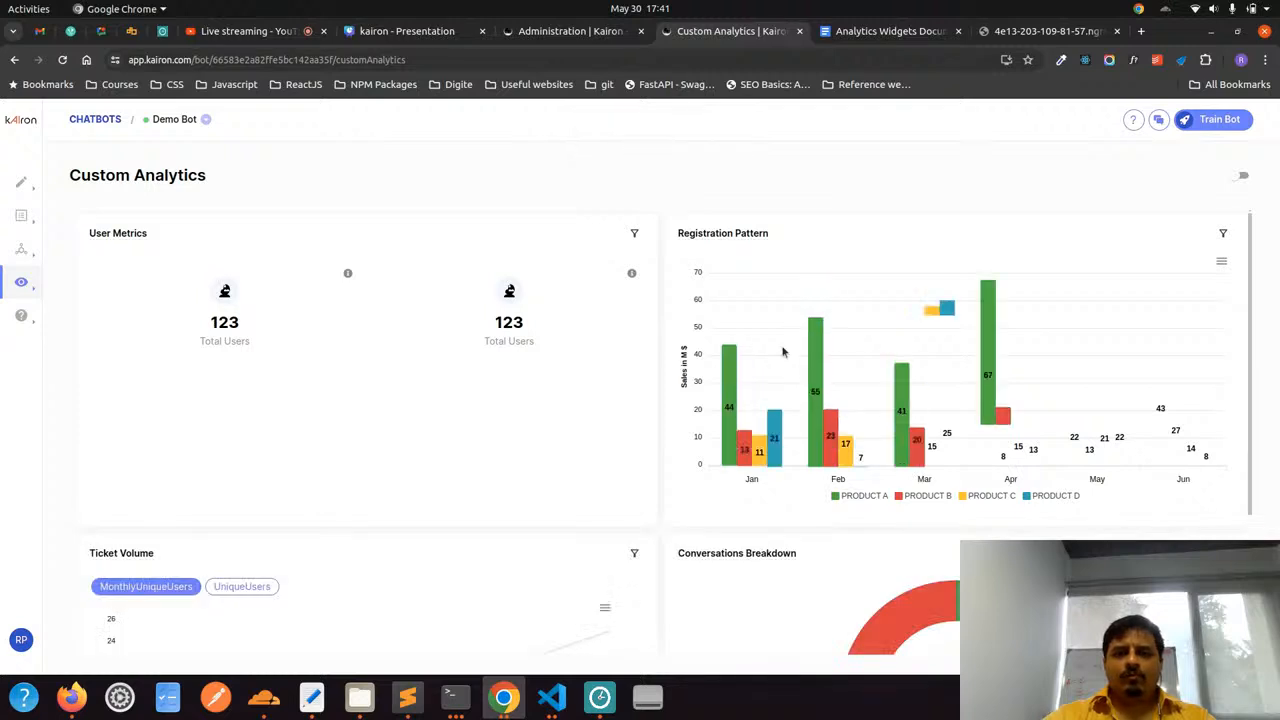
pyautogui.scroll(-3, 783, 350)
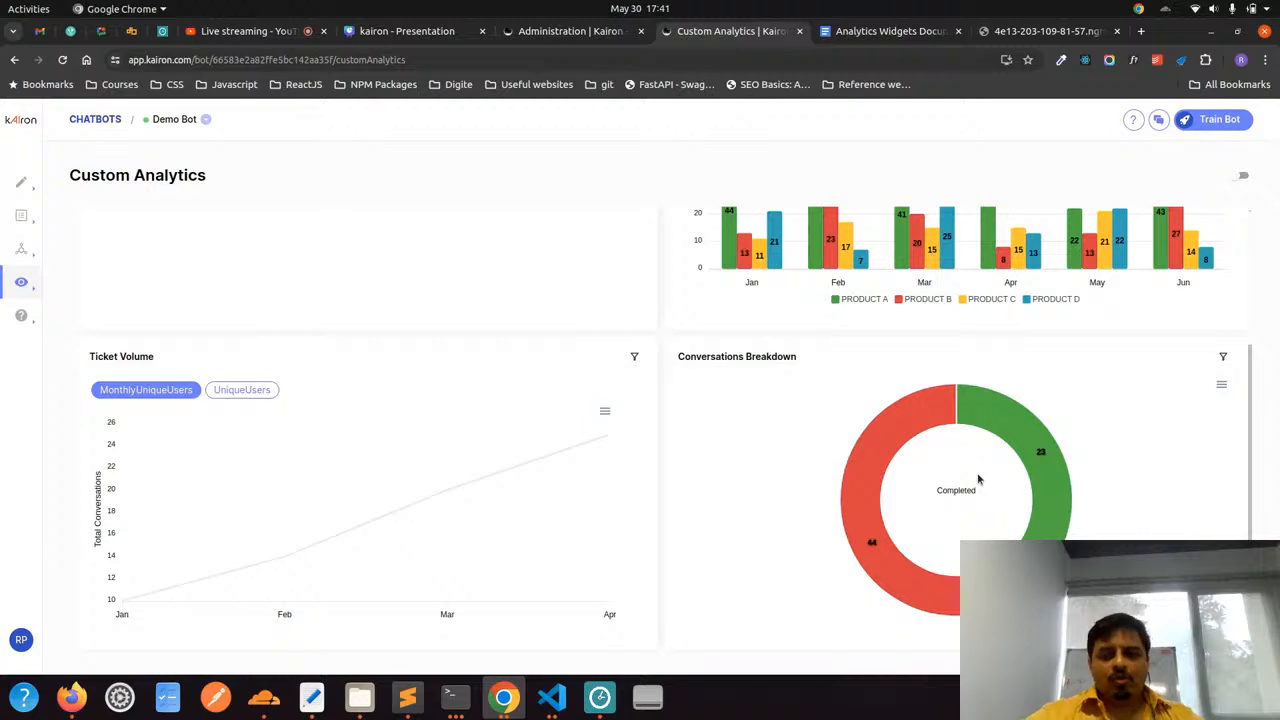
pyautogui.moveTo(1014, 439)
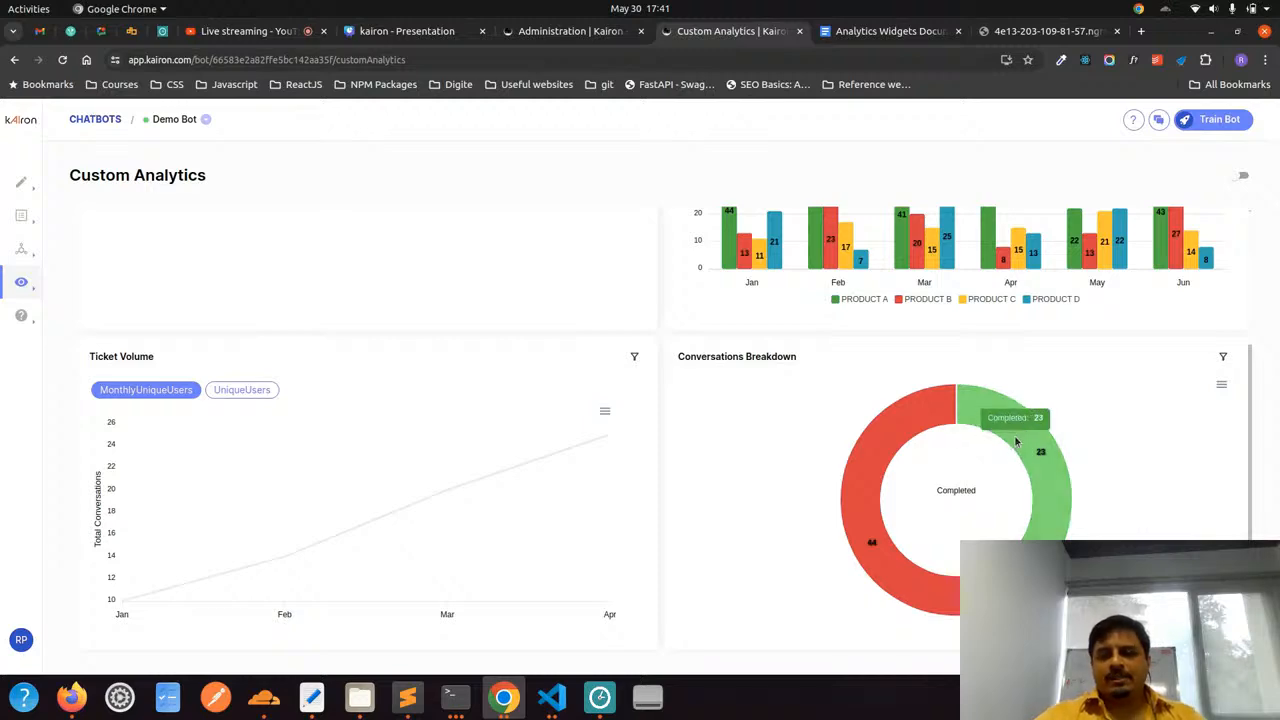
pyautogui.hotkey('alt', 'Tab')
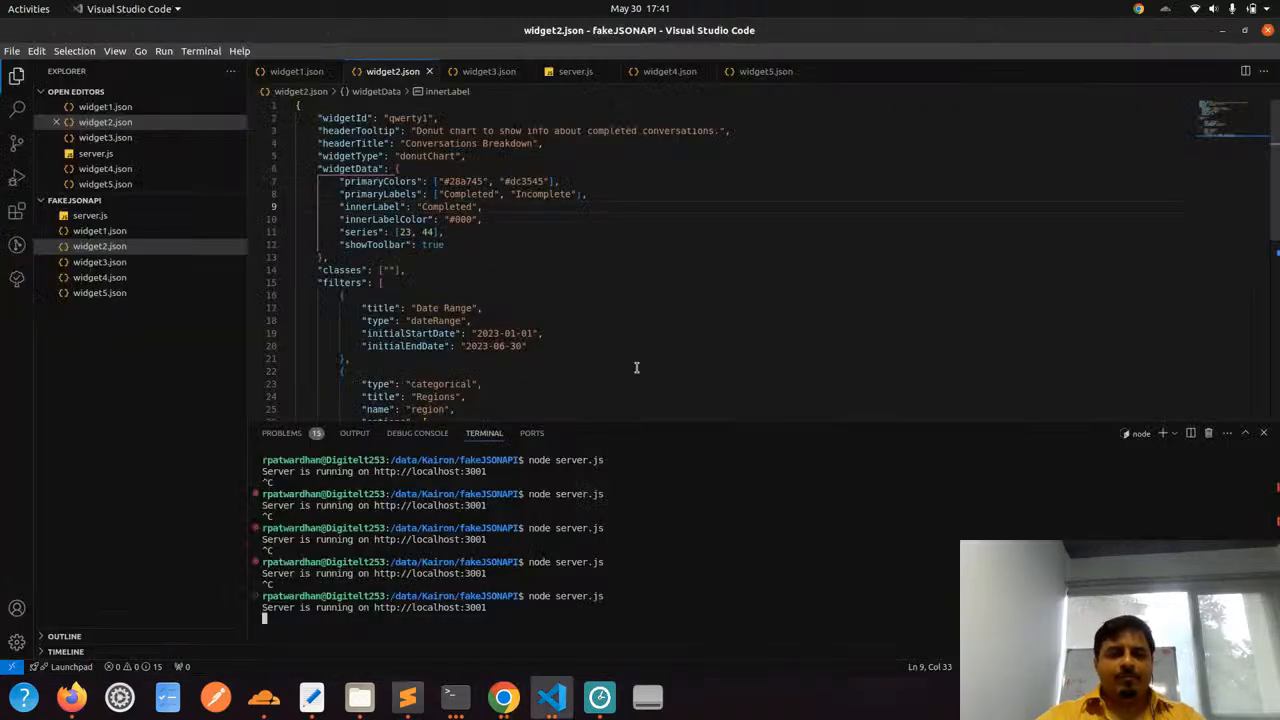
pyautogui.hotkey('alt', 'Tab')
pyautogui.moveTo(850, 457)
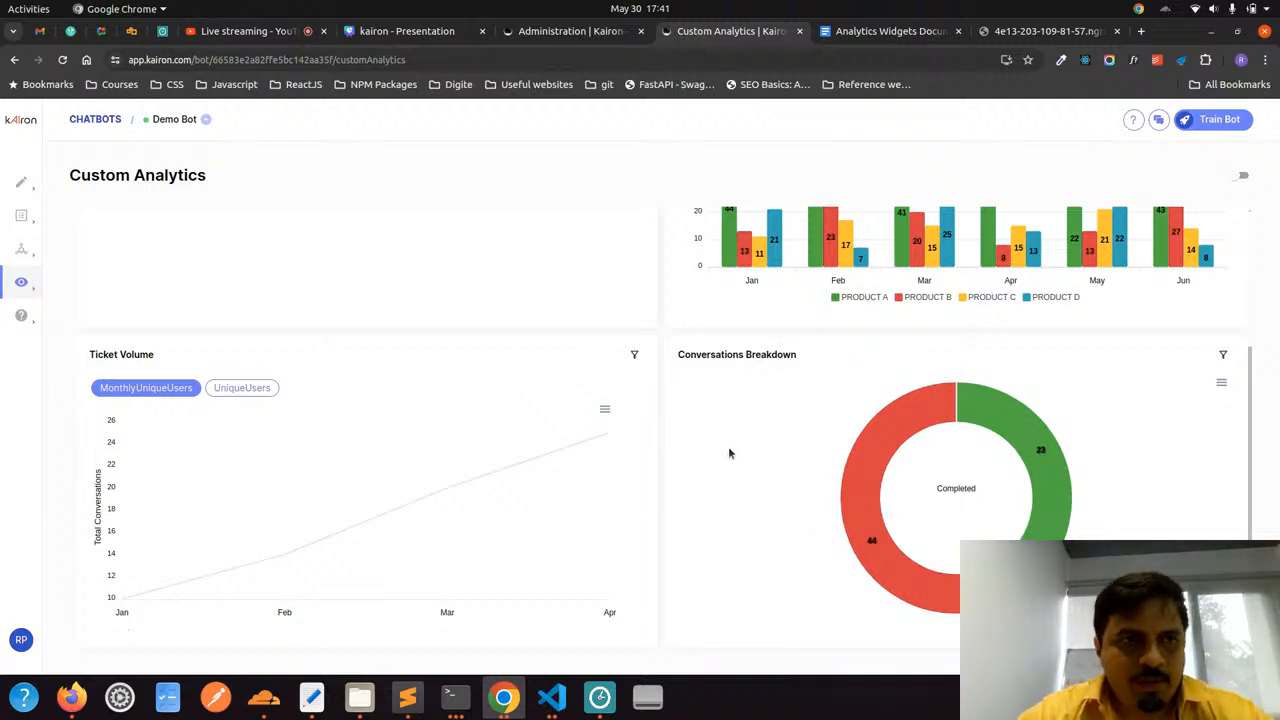
pyautogui.scroll(2, 731, 451)
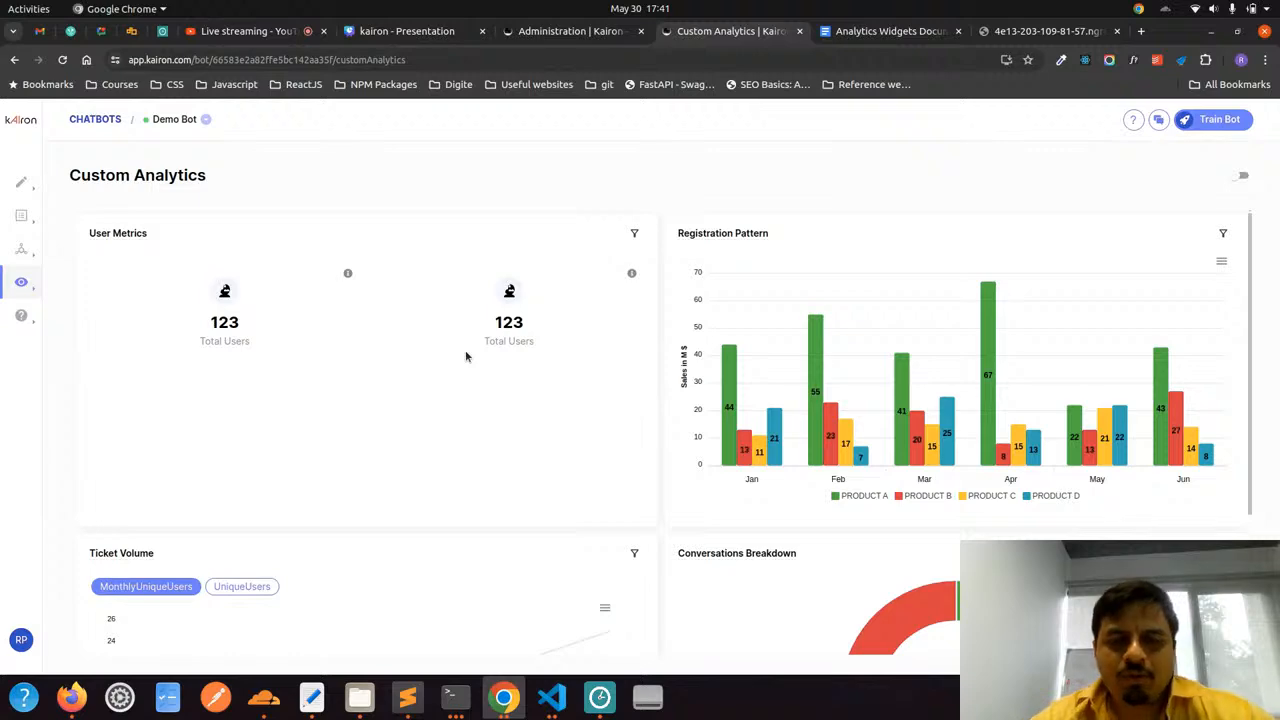
pyautogui.hotkey('alt', 'Tab')
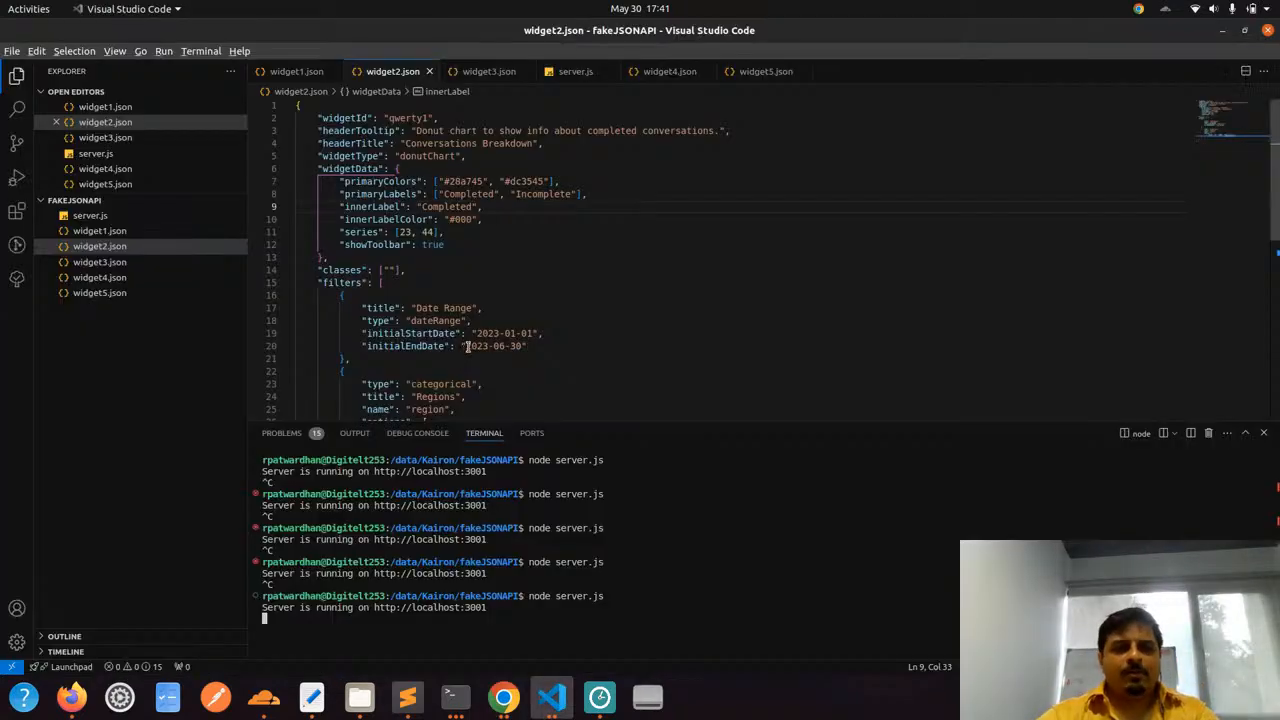
pyautogui.hotkey('alt', 'Tab')
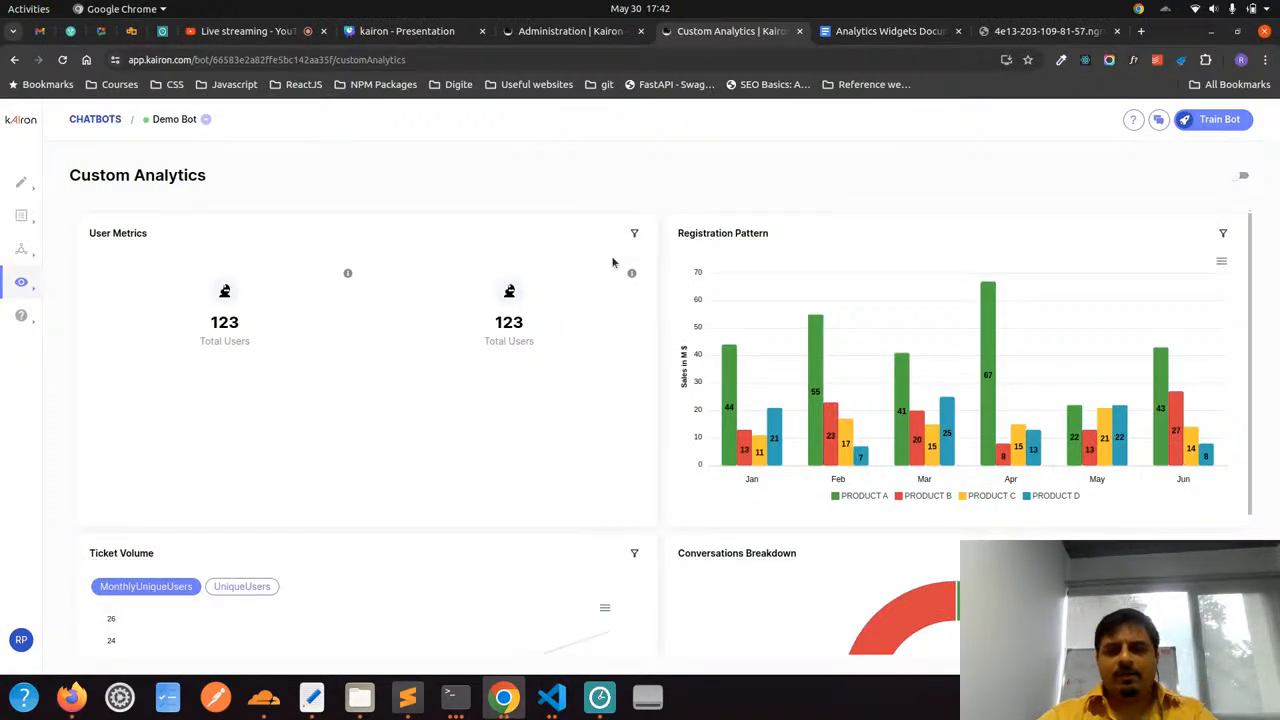
pyautogui.scroll(-2, 855, 350)
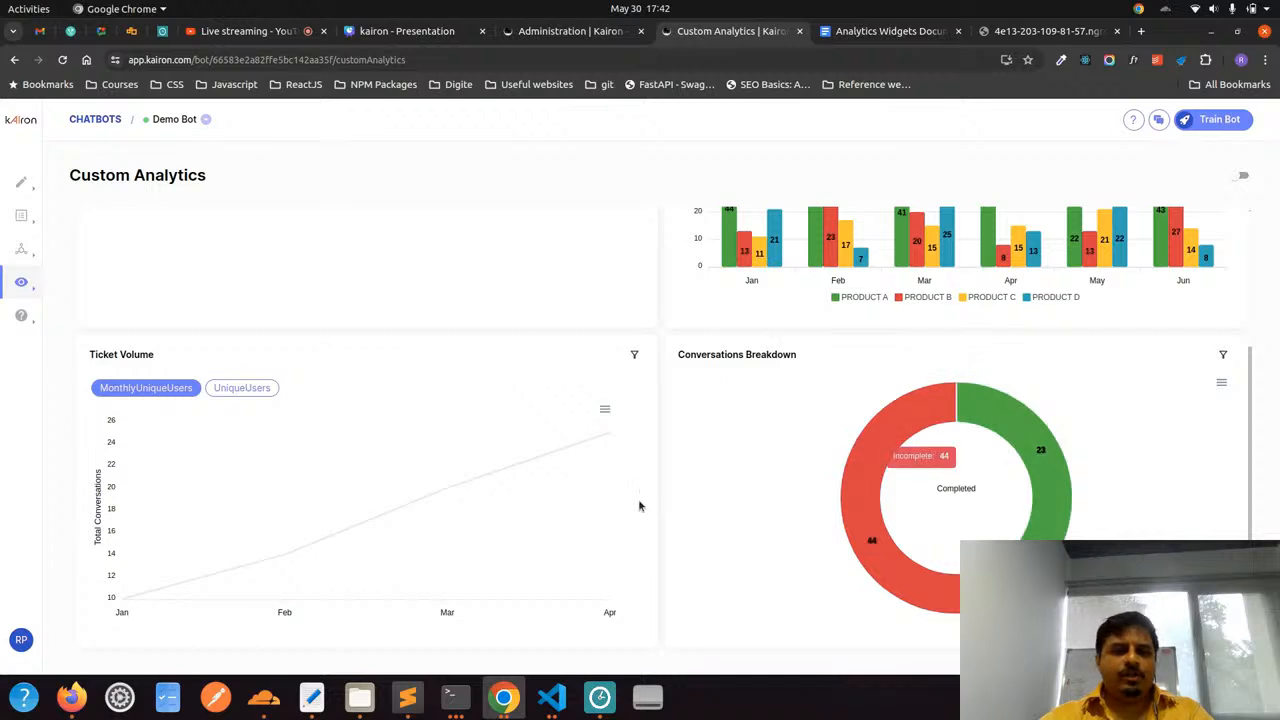
# Open widget3.json in Visual Studio Code, close the terminal and review the JSON of the Ticket Volume line charts
pyautogui.hotkey('alt', 'Tab')
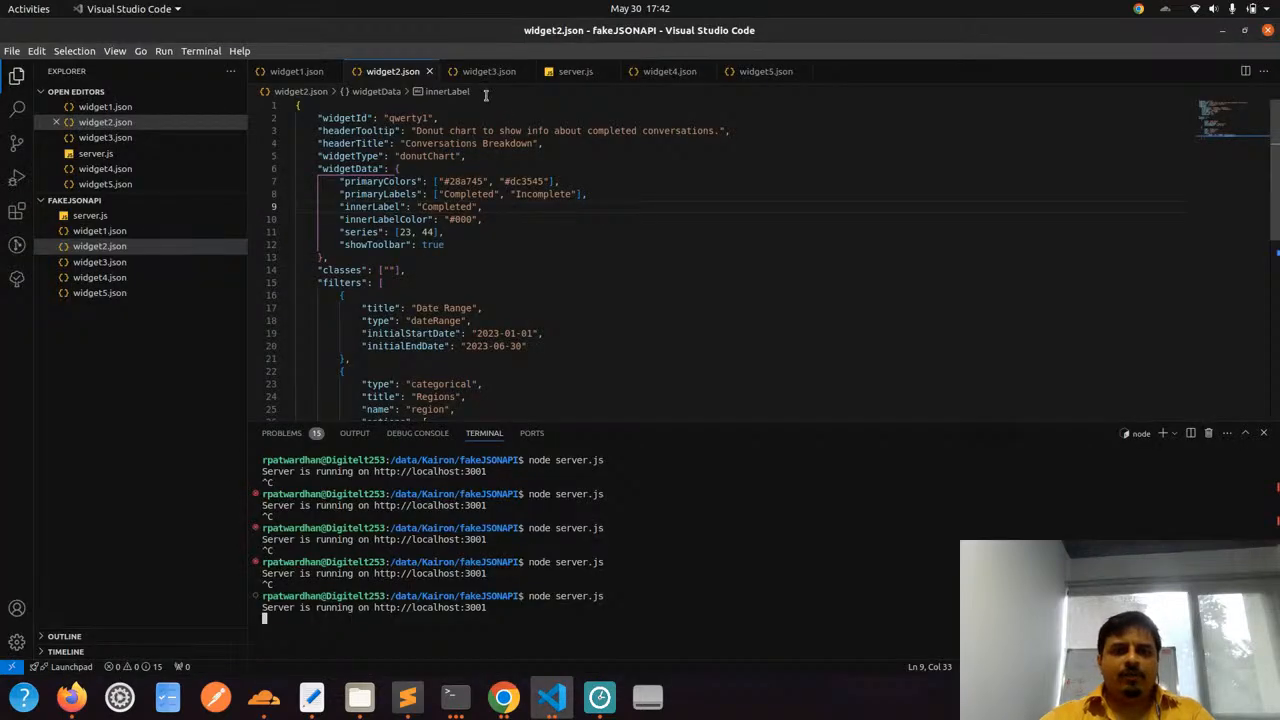
pyautogui.click(477, 72)
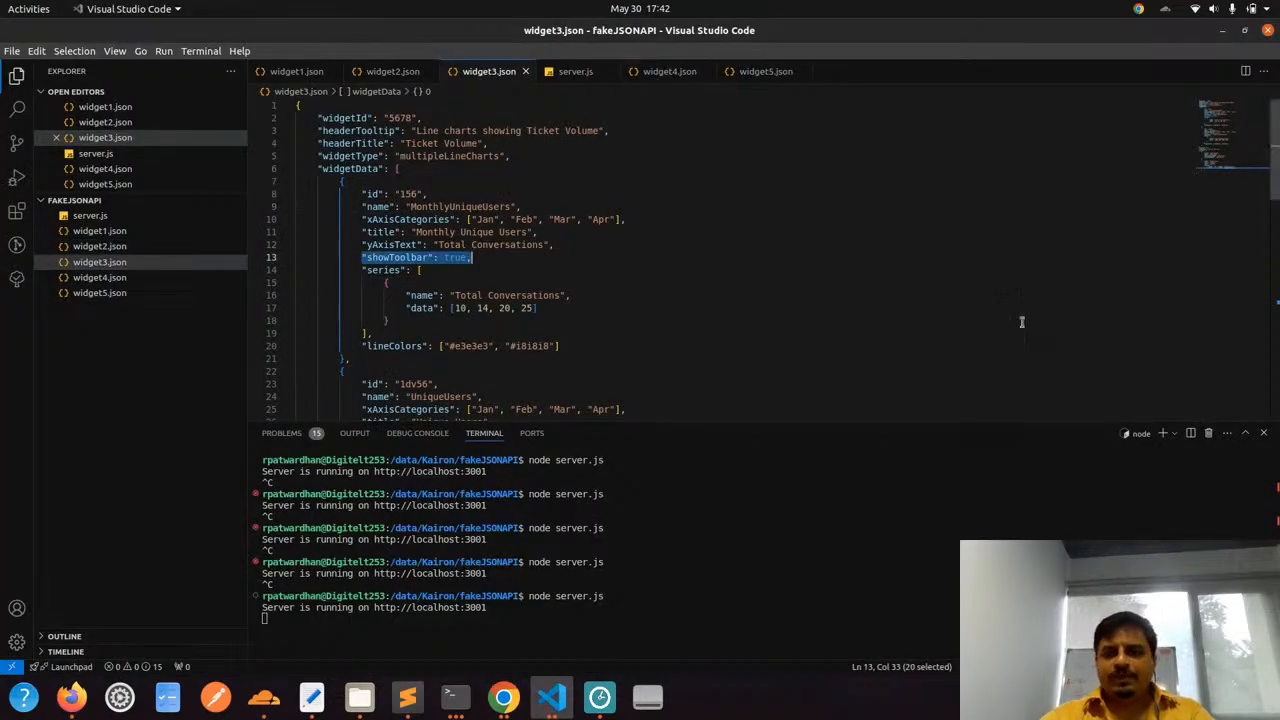
pyautogui.click(1264, 434)
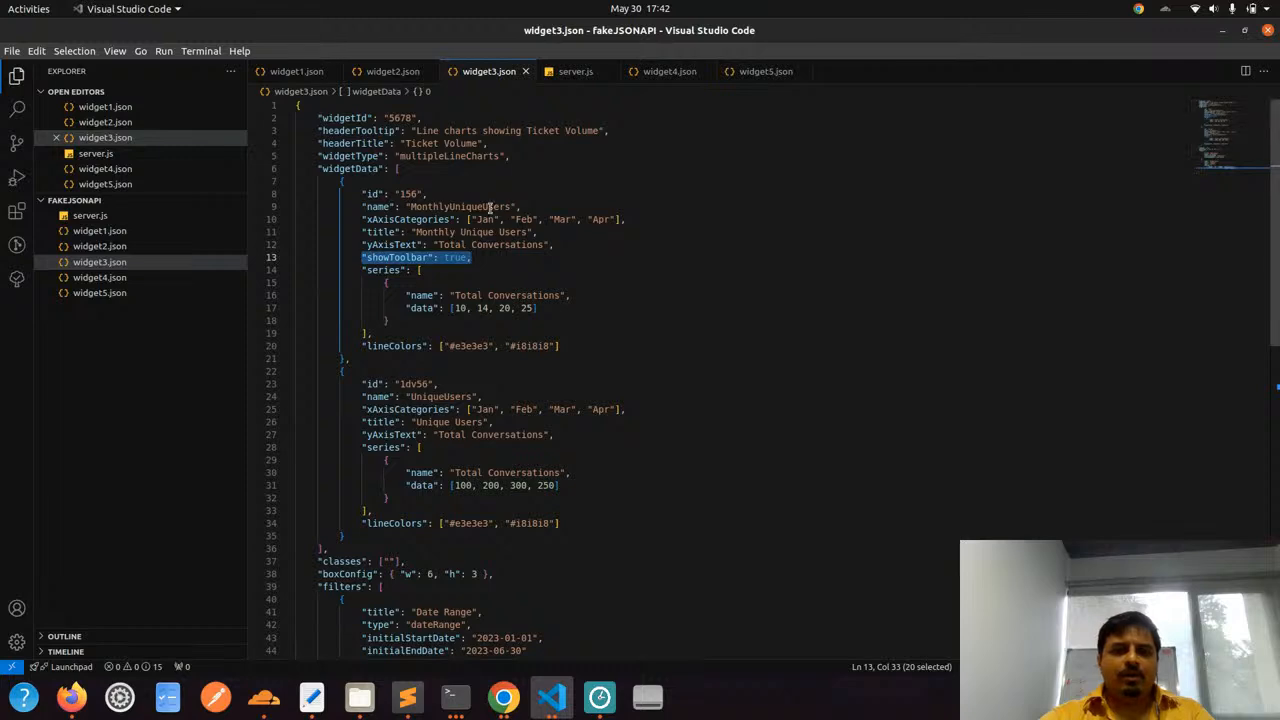
pyautogui.scroll(-3, 470, 200)
pyautogui.scroll(3, 470, 200)
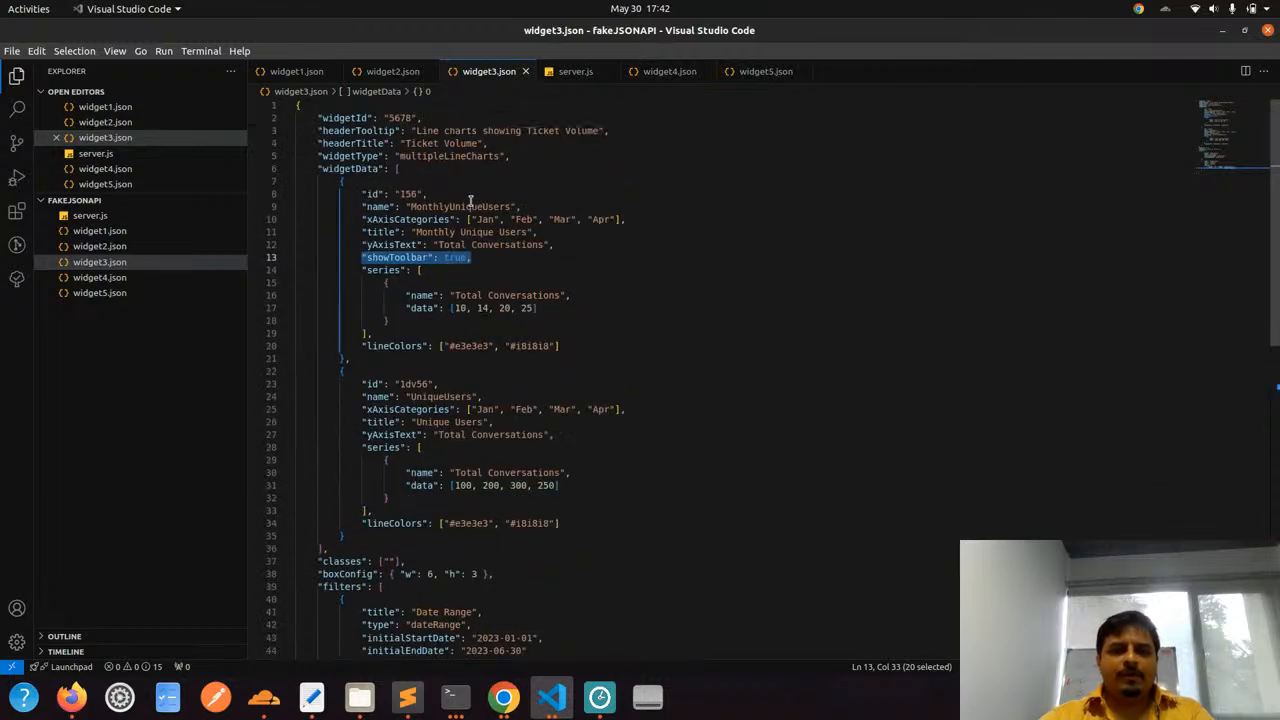
# On the Custom Analytics dashboard, compare the MonthlyUniqueUsers and UniqueUsers views of the Ticket Volume chart
pyautogui.hotkey('alt', 'Tab')
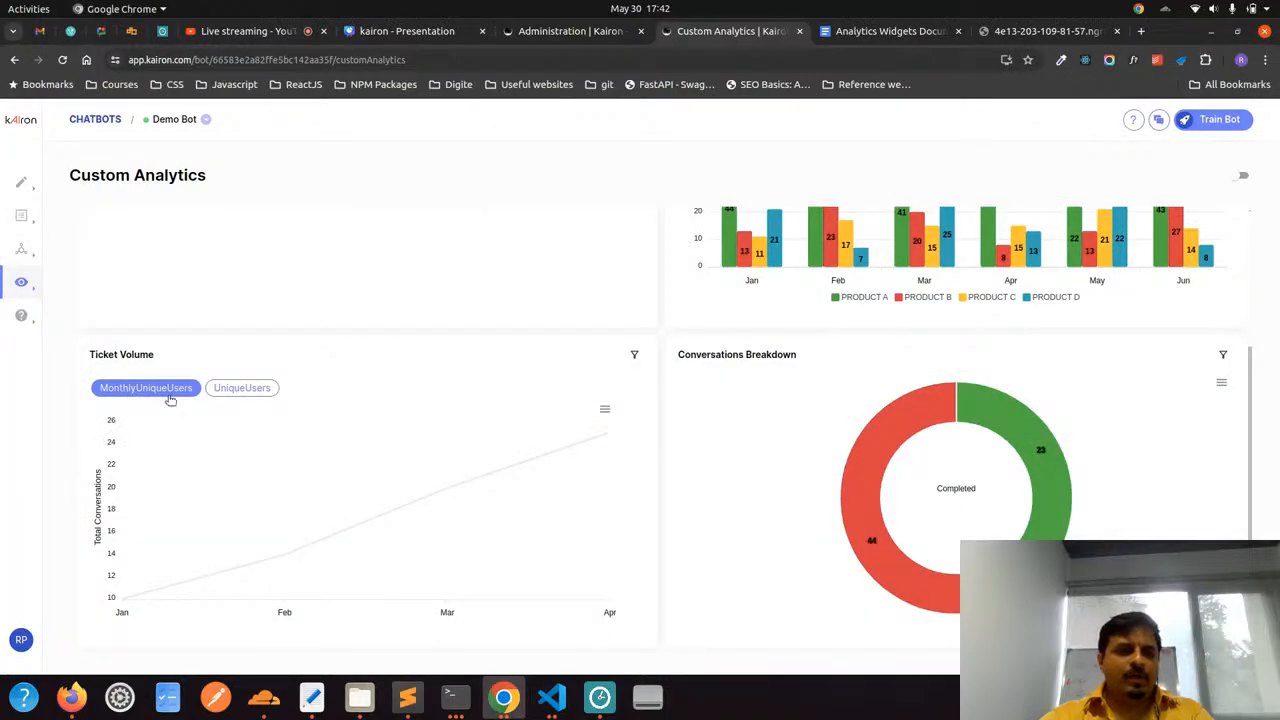
pyautogui.click(230, 390)
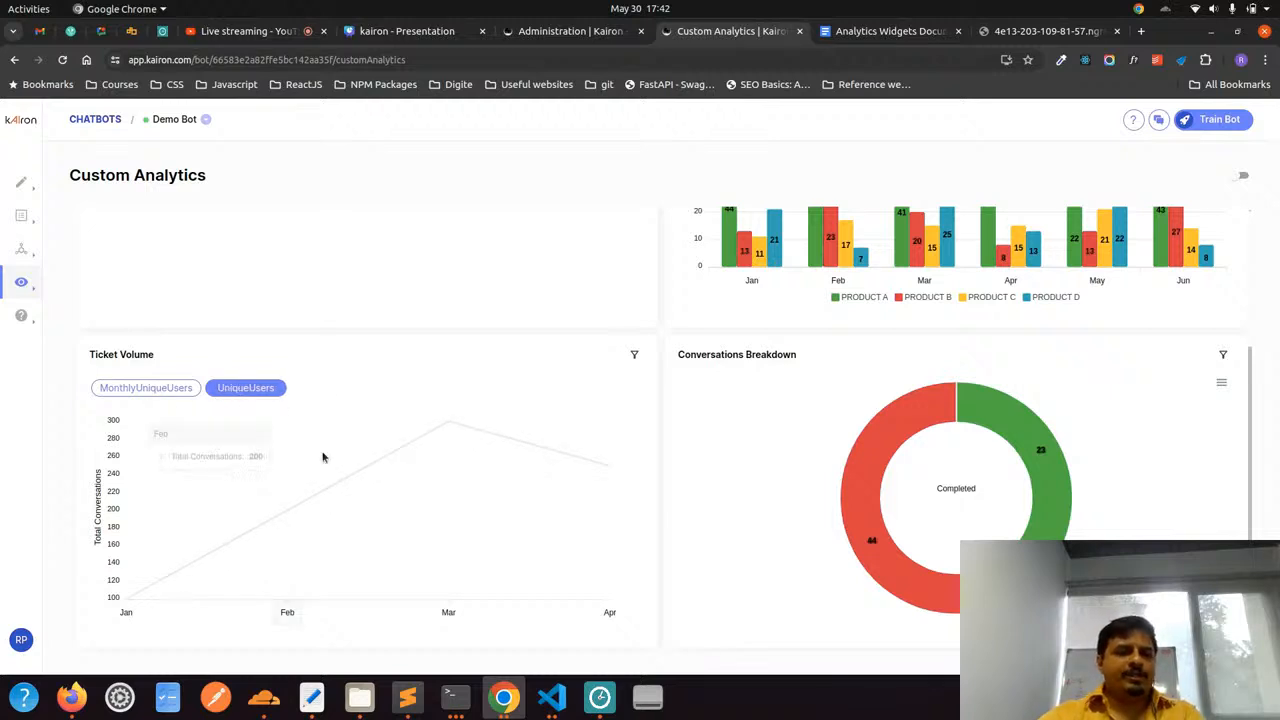
pyautogui.click(176, 395)
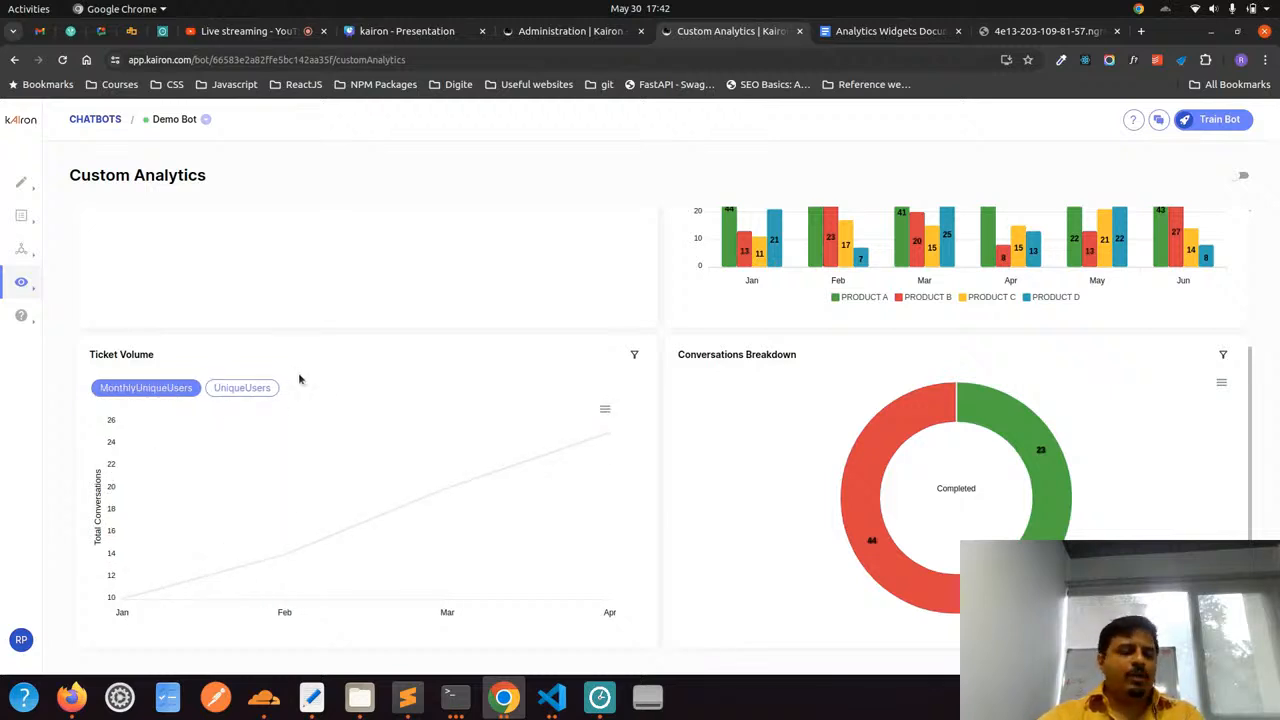
pyautogui.click(243, 387)
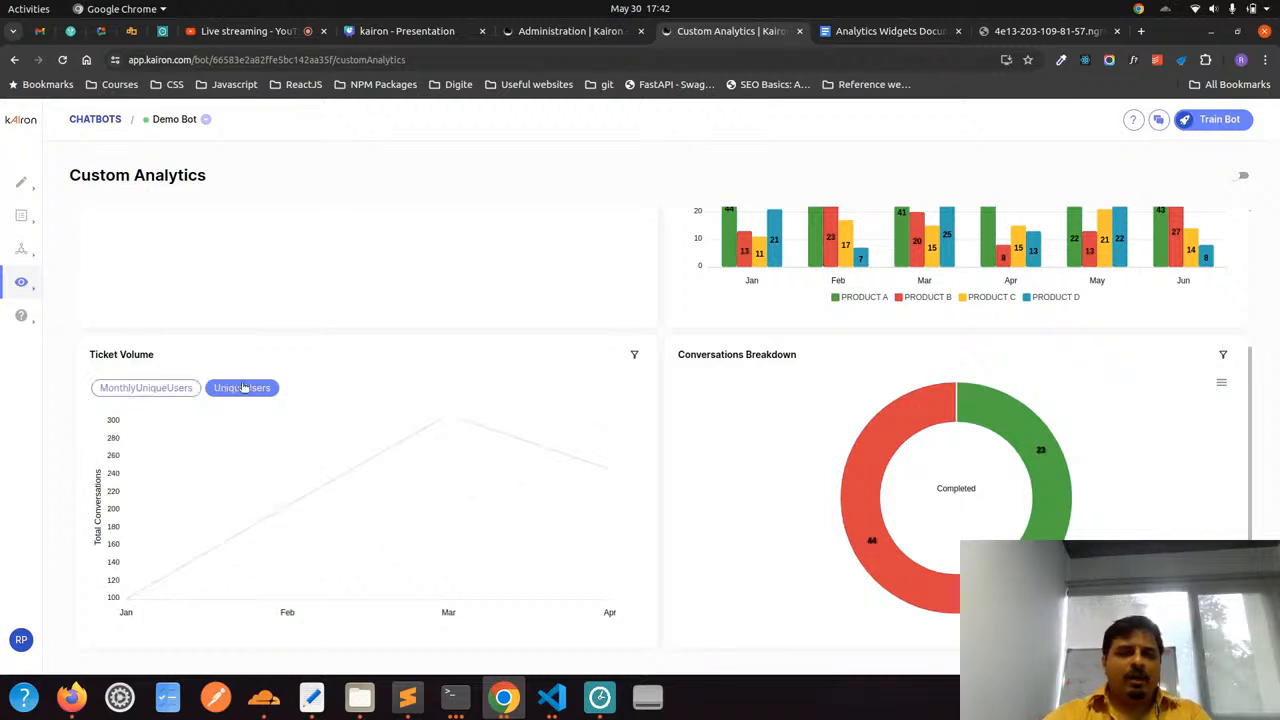
pyautogui.click(146, 388)
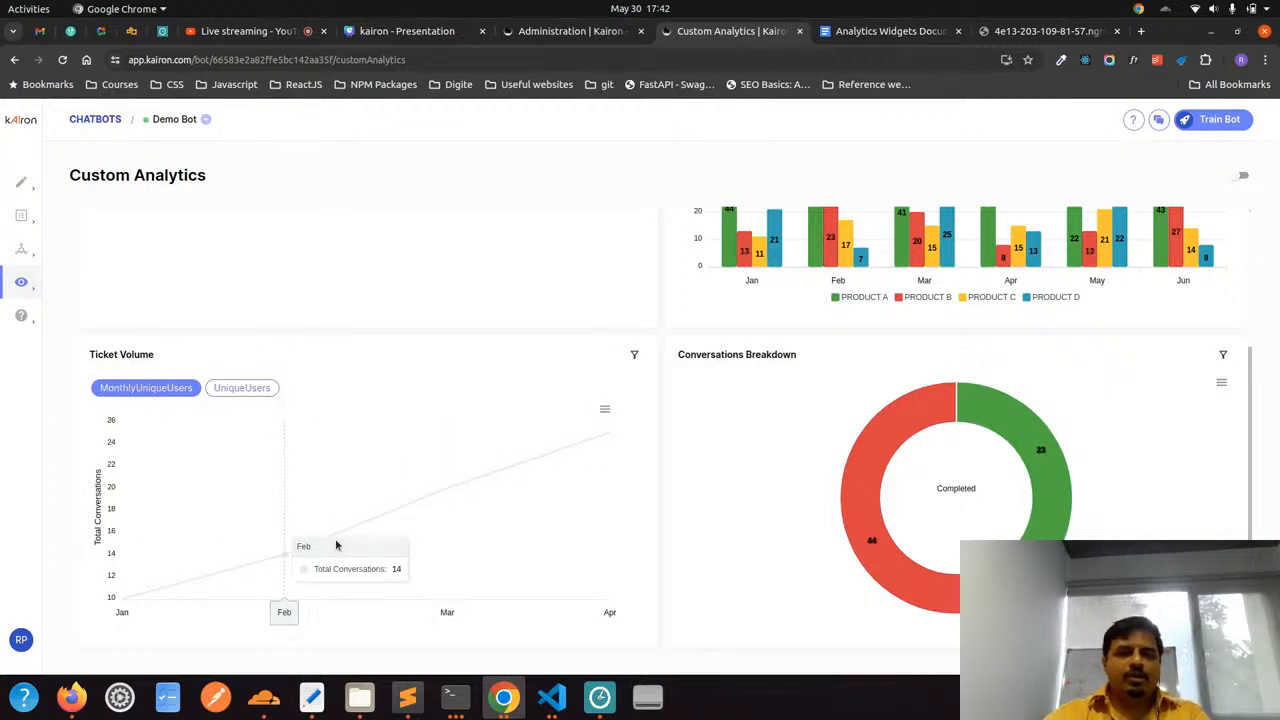
# Switch to Visual Studio Code and compare widget3.json's chart series and filters with the Ticket Volume chart on the Chrome dashboard
pyautogui.hotkey('alt', 'Tab')
pyautogui.scroll(-5, 538, 345)
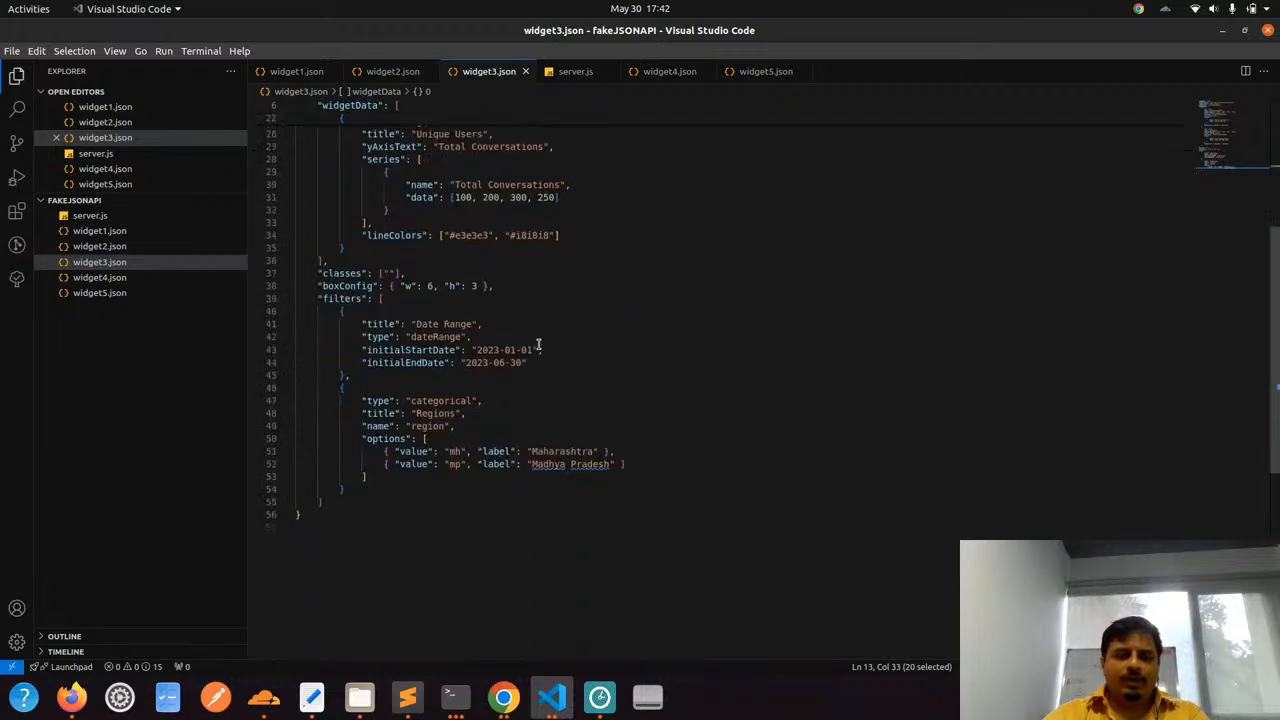
pyautogui.scroll(5, 538, 345)
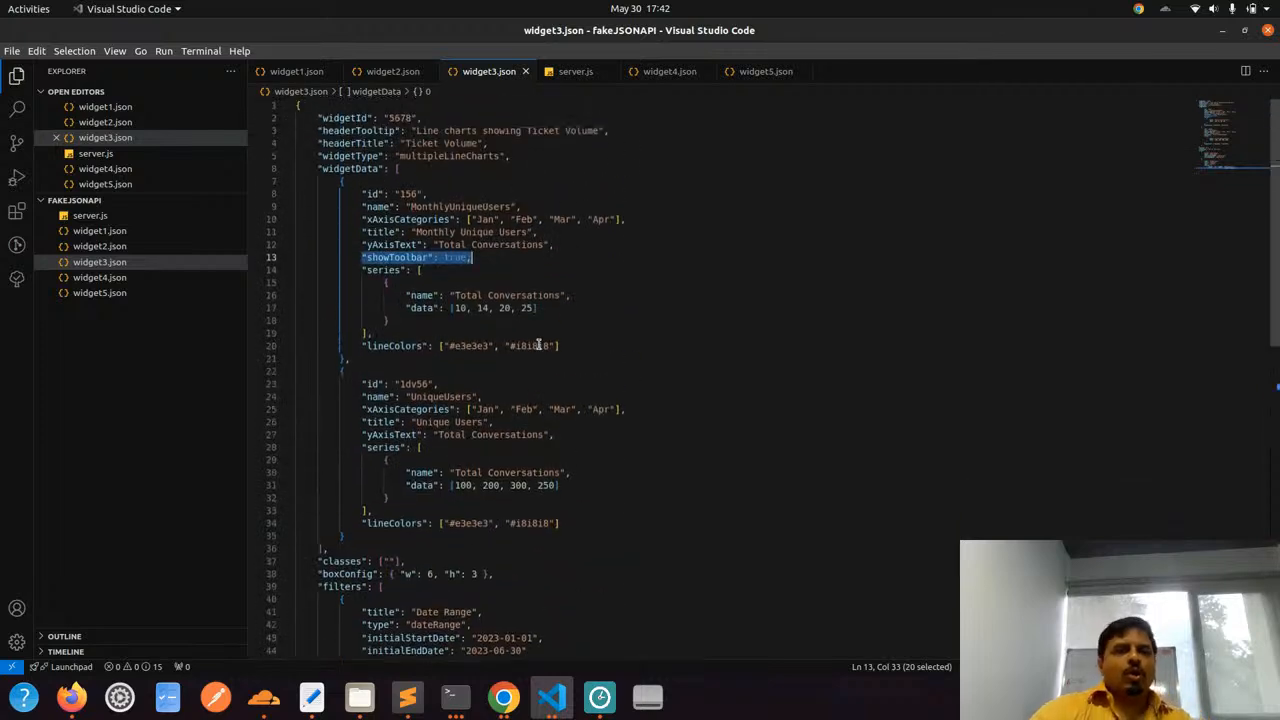
pyautogui.scroll(-2, 538, 345)
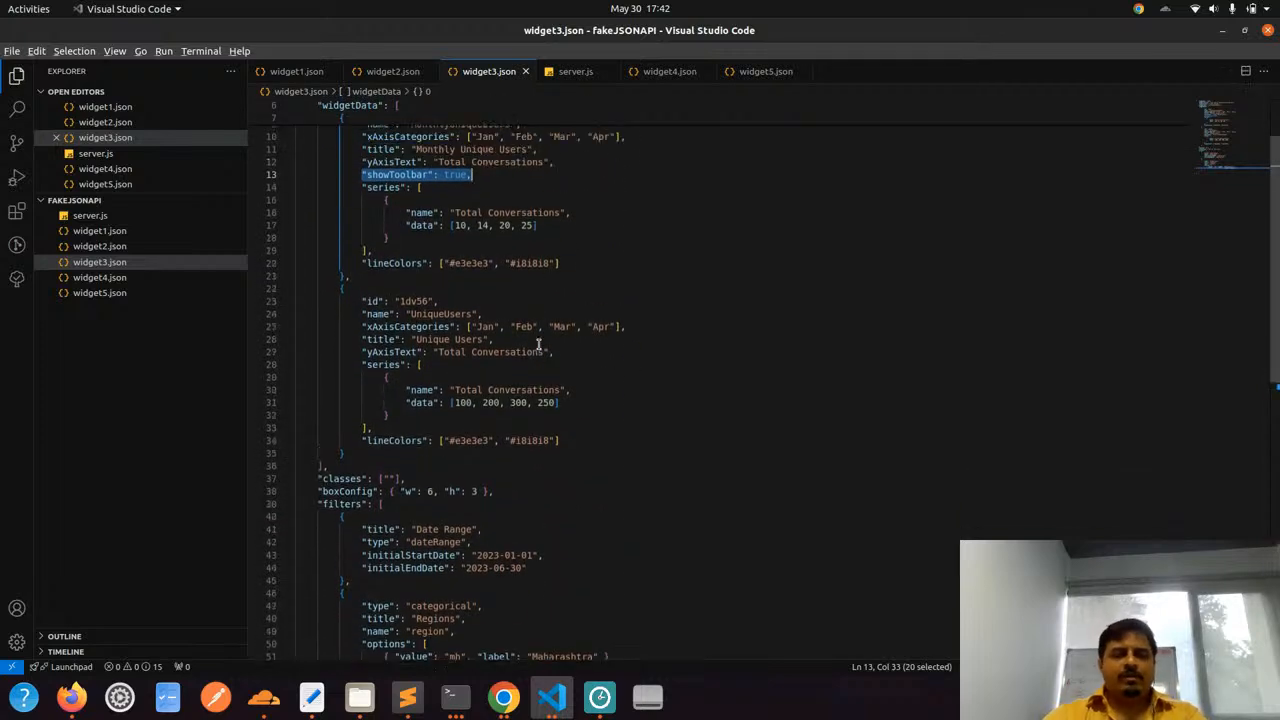
pyautogui.hotkey('alt', 'Tab')
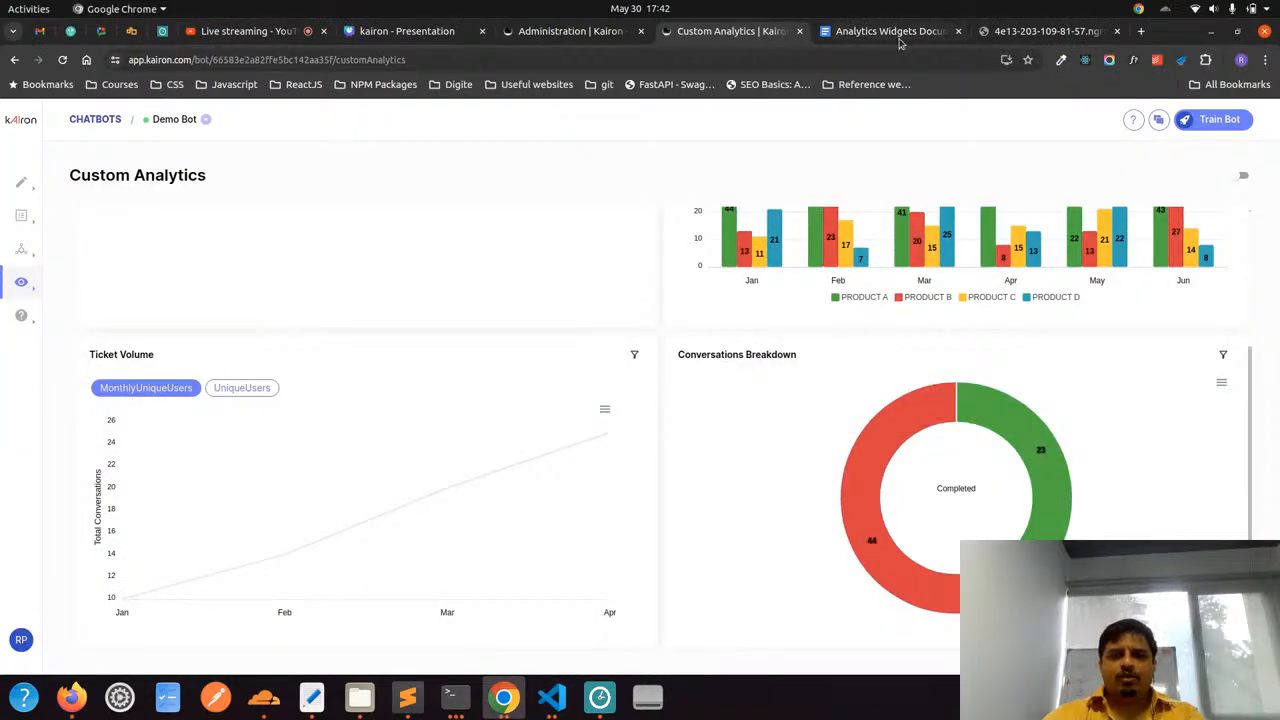
# In Analytics Widgets Documentation, review the Multiple Line Charts ("Ticket Volume") section, including its widget properties and sample data
pyautogui.click(901, 38)
pyautogui.scroll(-8, 641, 530)
pyautogui.scroll(-4, 641, 530)
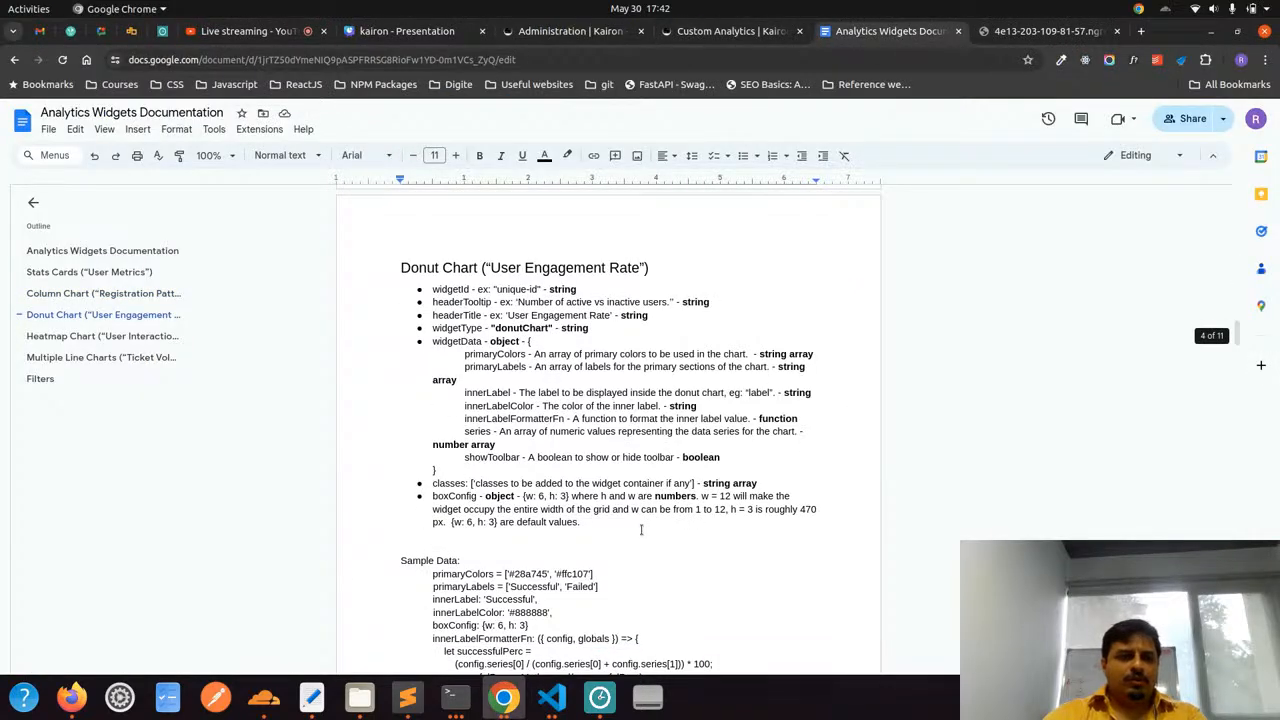
pyautogui.click(150, 357)
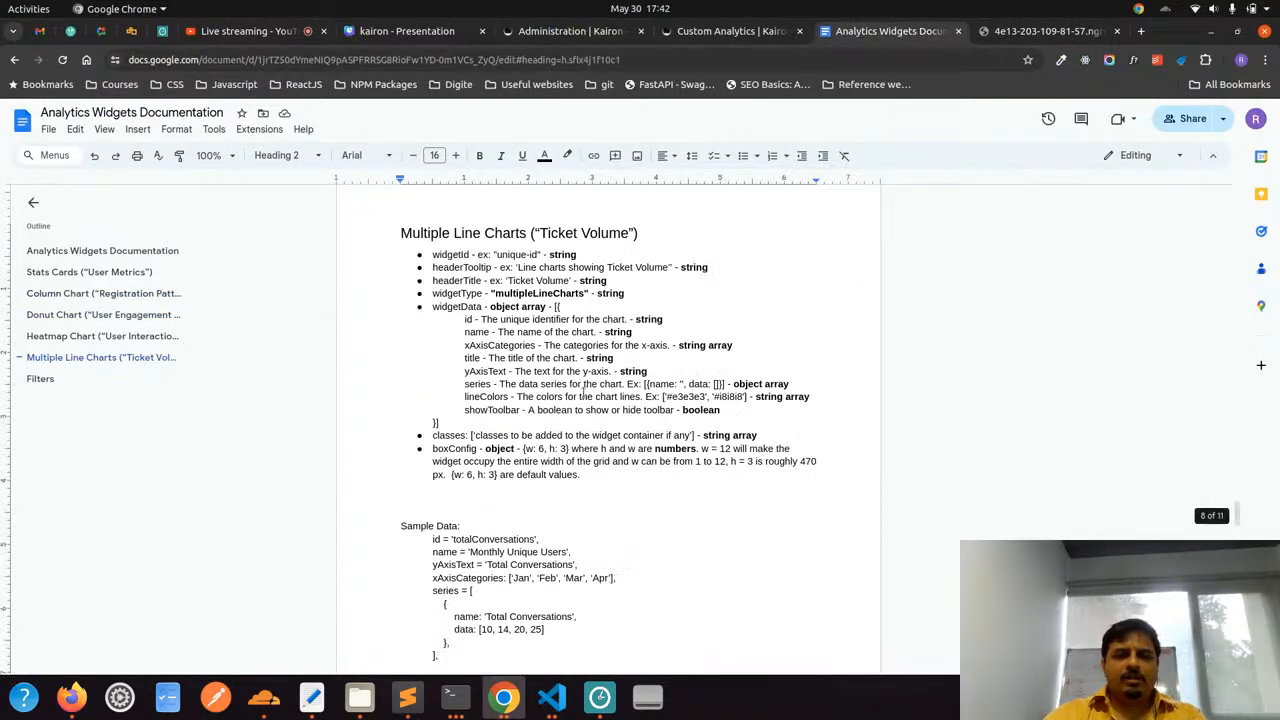
pyautogui.moveTo(453, 254); pyautogui.dragTo(628, 461)
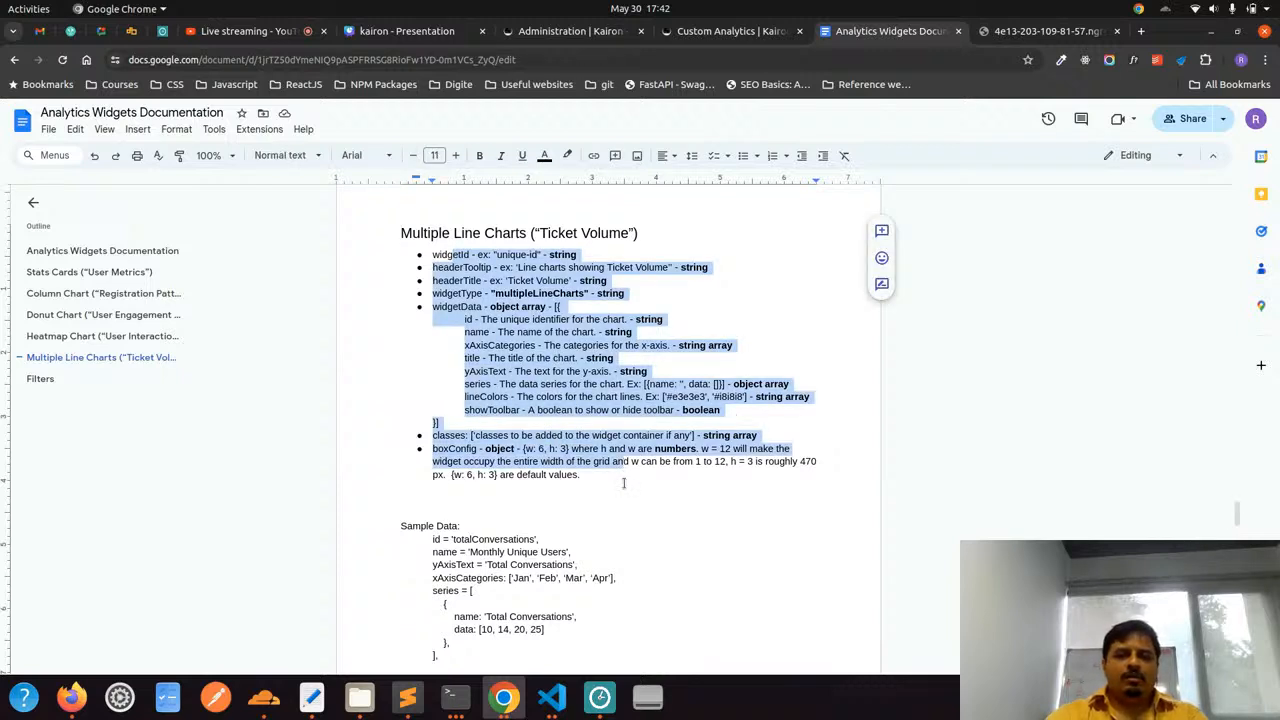
pyautogui.click(623, 483)
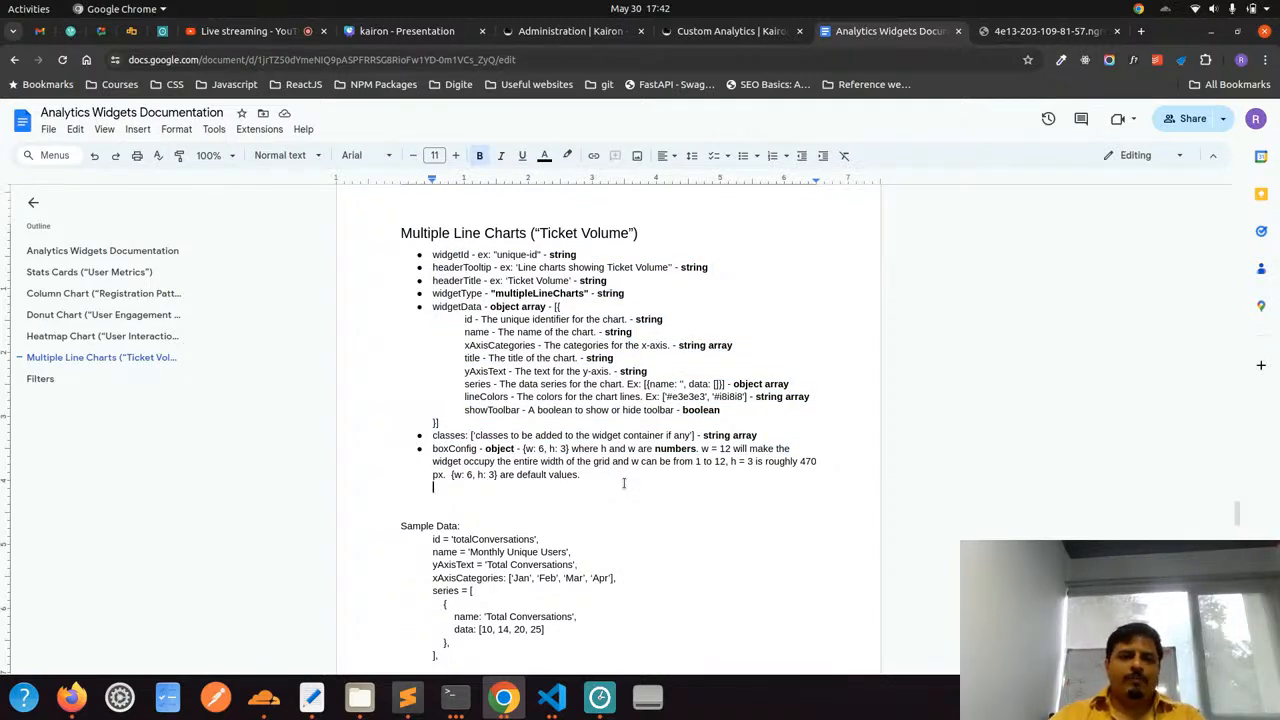
pyautogui.scroll(-3, 623, 483)
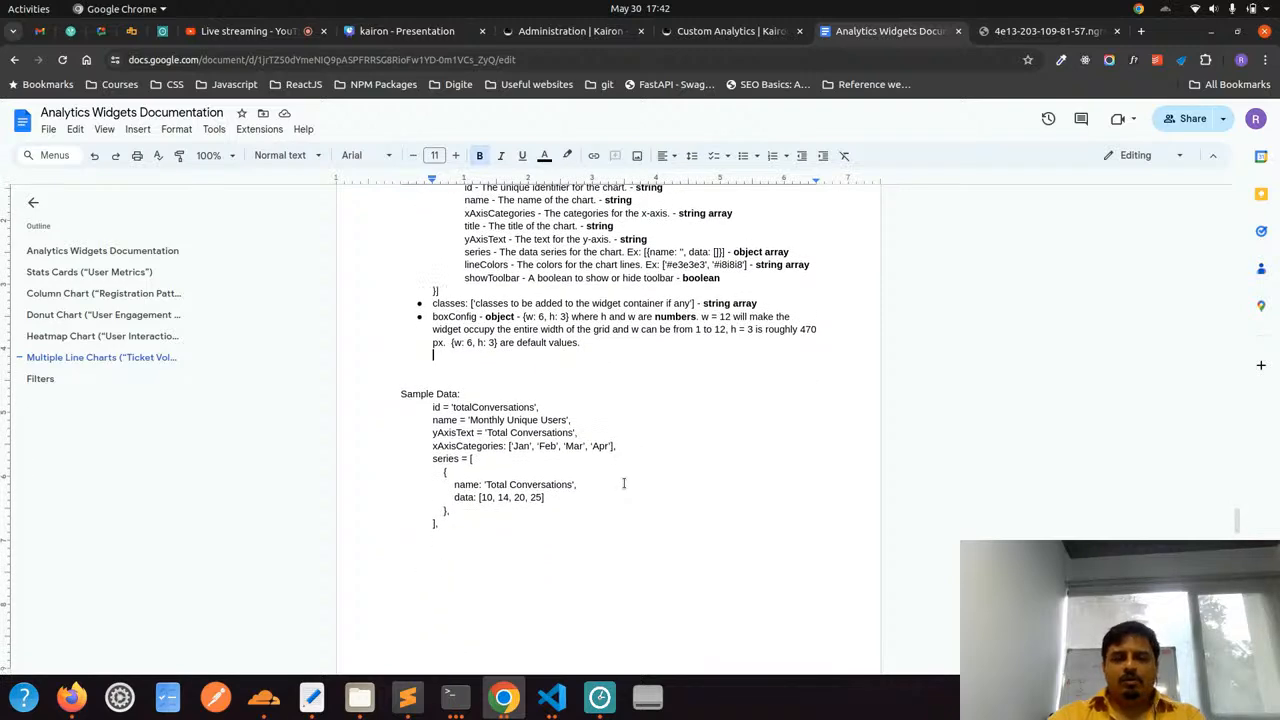
pyautogui.scroll(2, 623, 483)
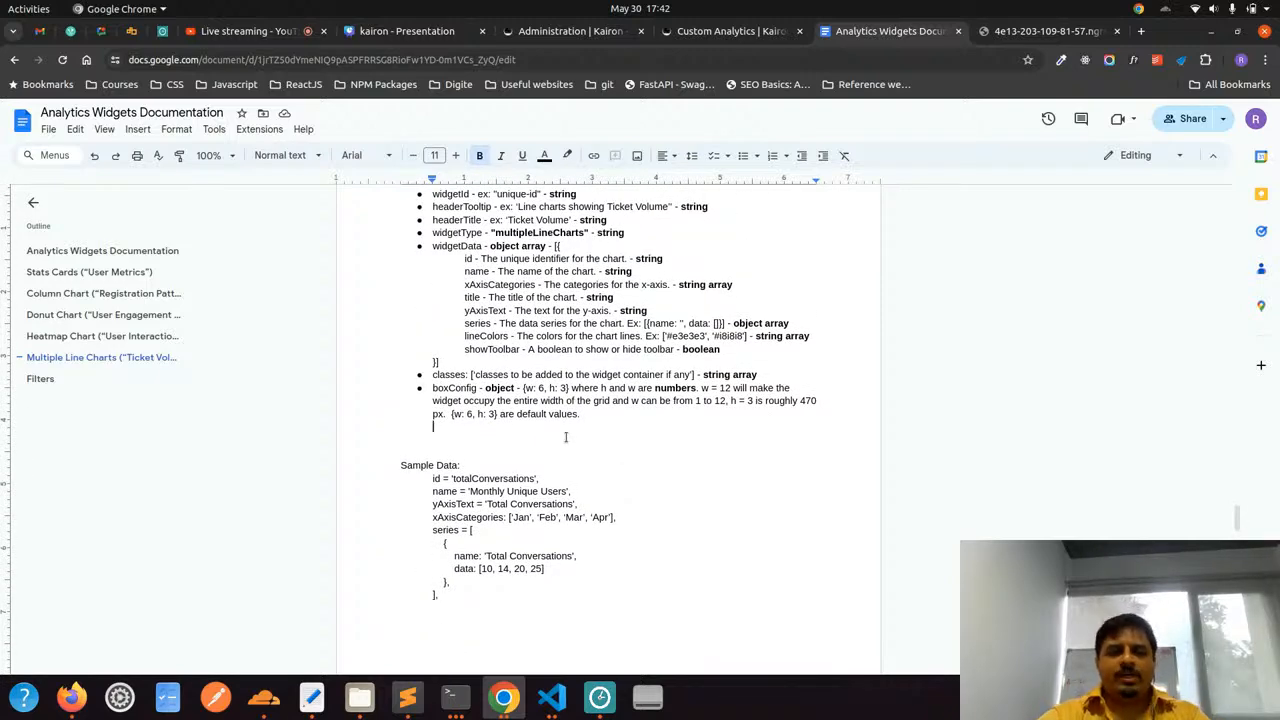
pyautogui.scroll(-5, 565, 437)
pyautogui.scroll(7, 565, 437)
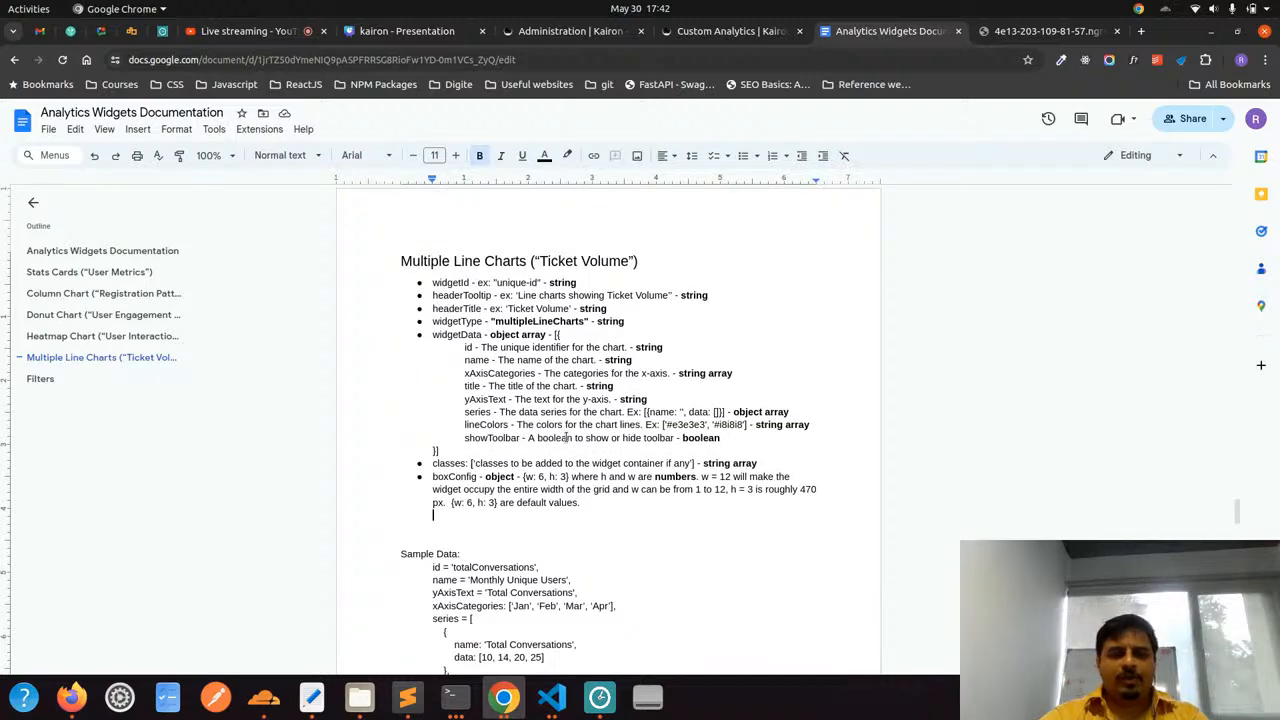
pyautogui.hotkey('alt', 'Tab')
pyautogui.hotkey('alt', 'Tab')
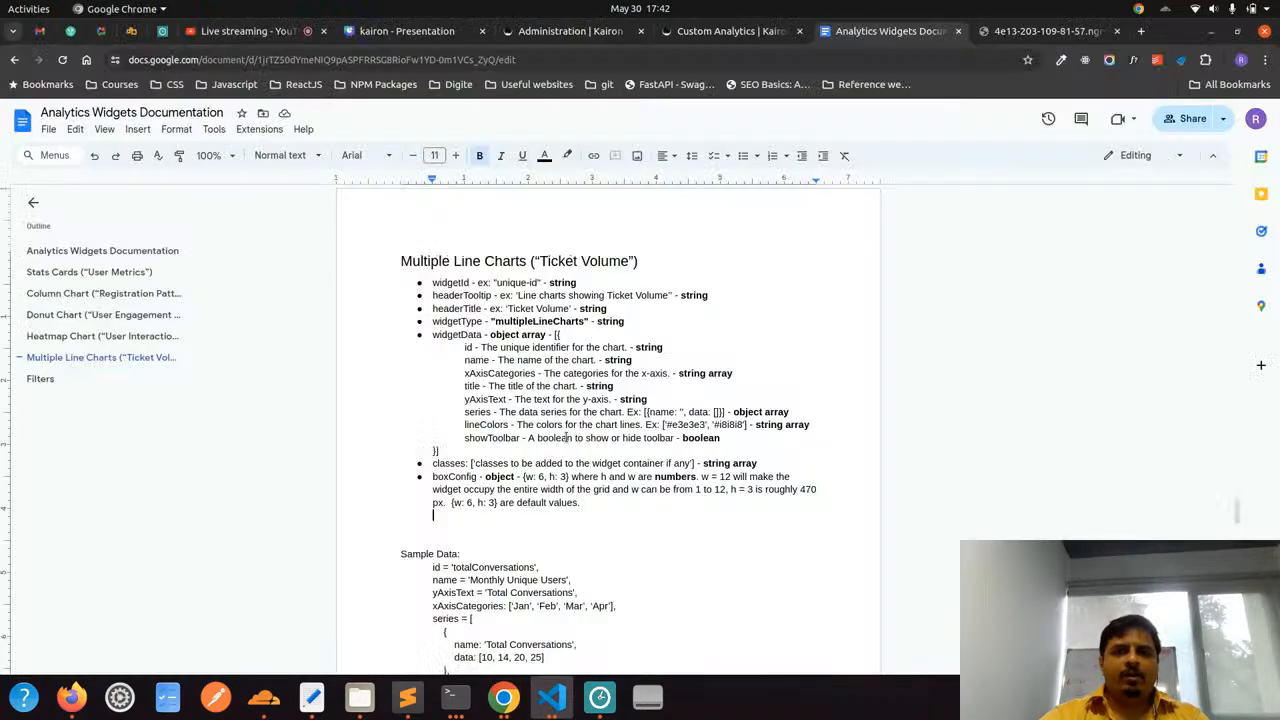
# On the Administration page, examine the HTTP URL configured for the Donut Chart custom analytics widget
pyautogui.click(580, 33)
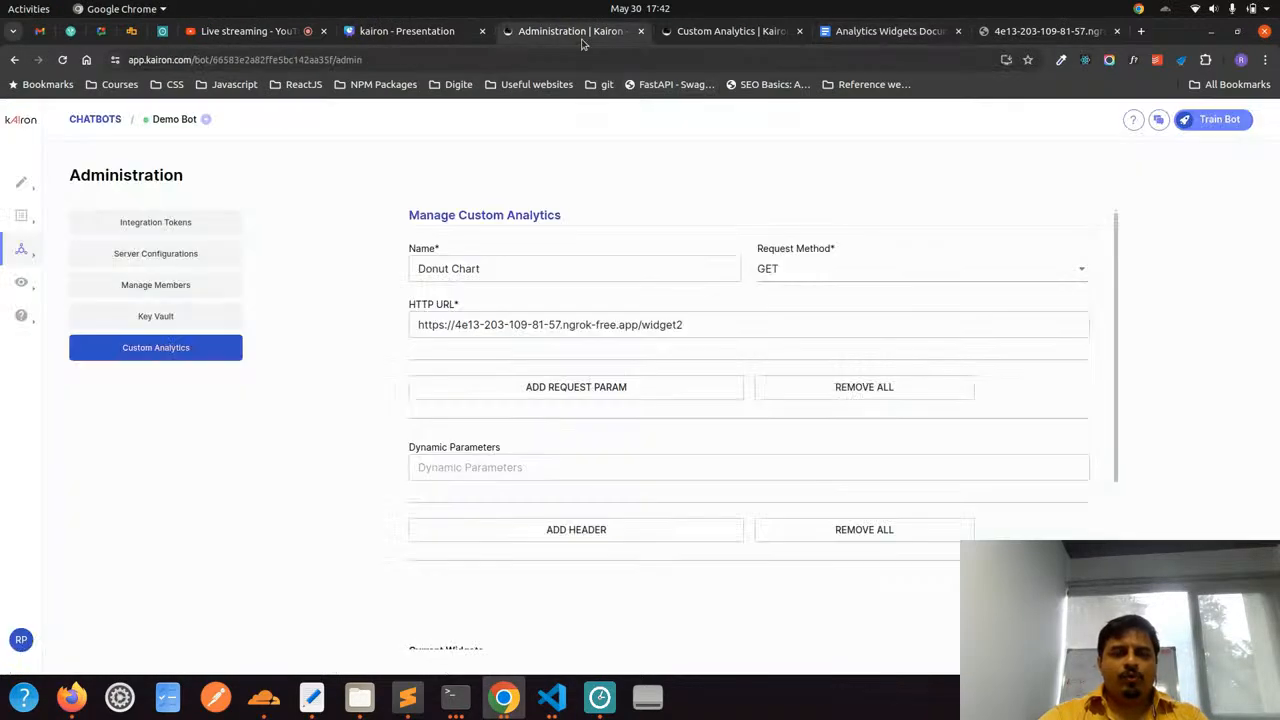
pyautogui.click(717, 329)
pyautogui.hotkey('ctrl', 'a')
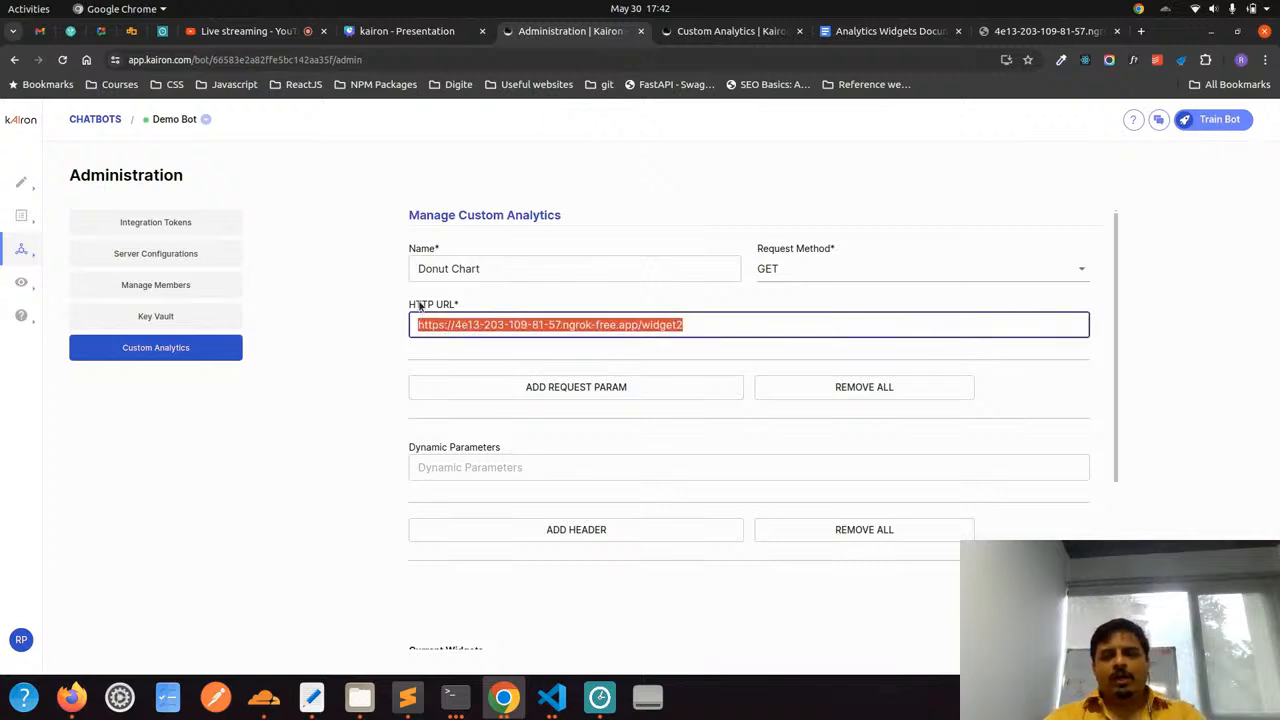
pyautogui.moveTo(416, 305); pyautogui.dragTo(485, 310)
pyautogui.click(485, 310)
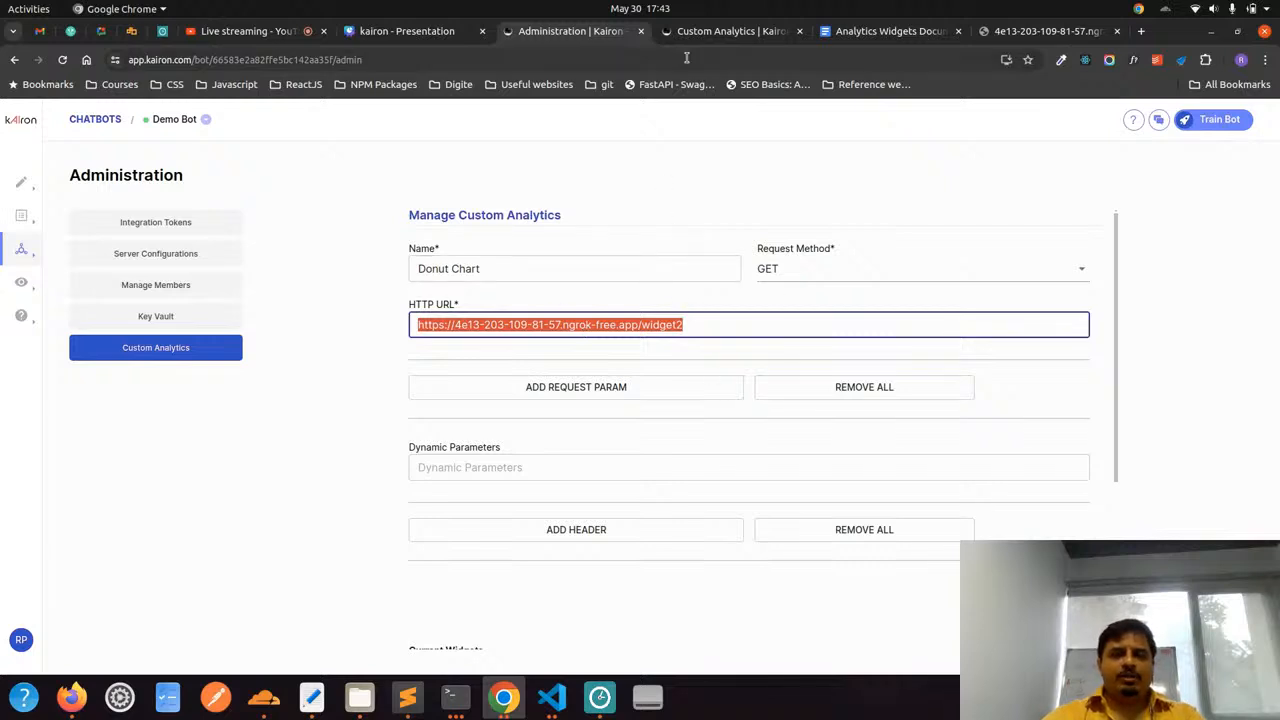
# Look over the widgets on the Custom Analytics dashboard
pyautogui.click(705, 31)
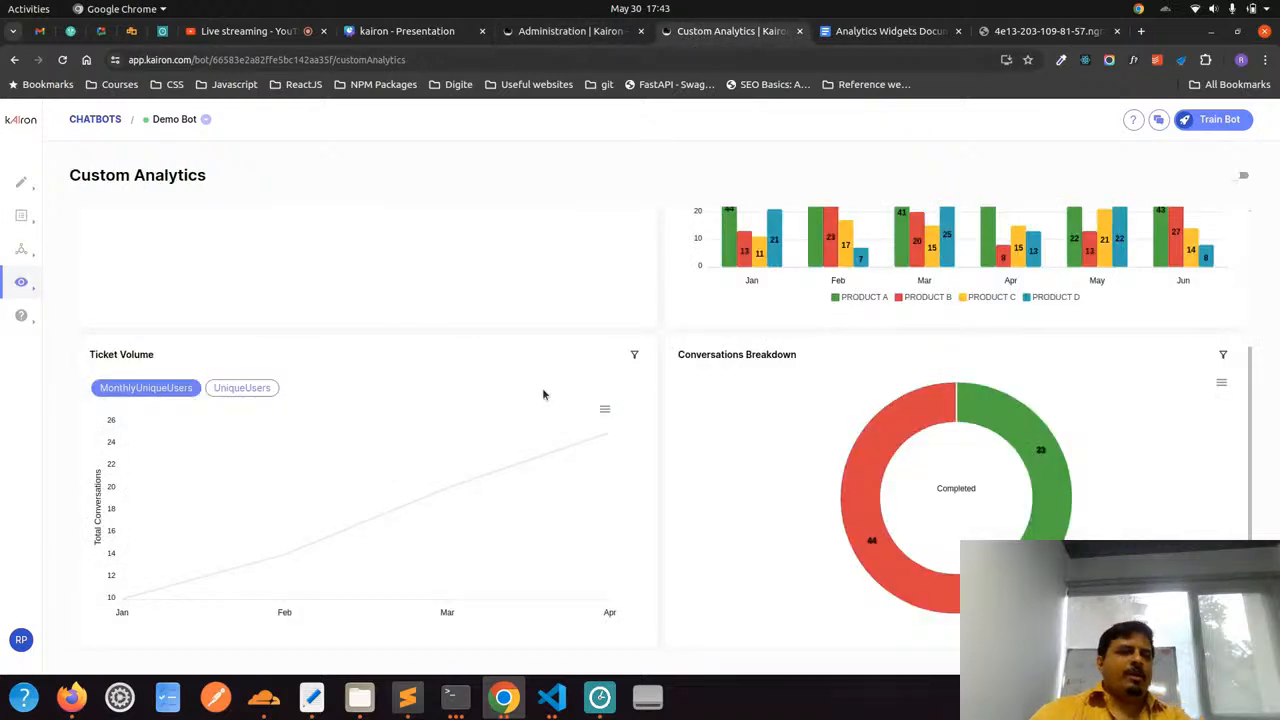
pyautogui.scroll(3, 543, 394)
pyautogui.scroll(-3, 543, 394)
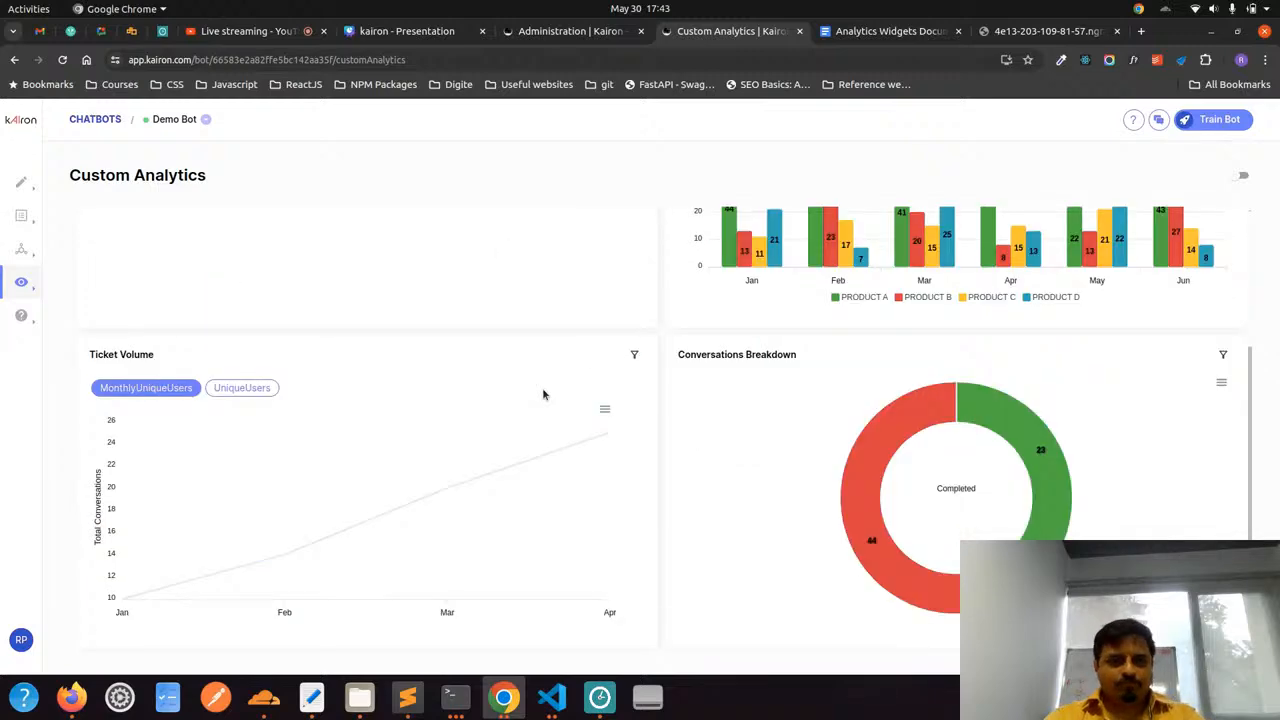
# Open widget4.json in Visual Studio Code and compare its statCards data with the User Metrics cards on the Chrome dashboard
pyautogui.hotkey('alt', 'Tab')
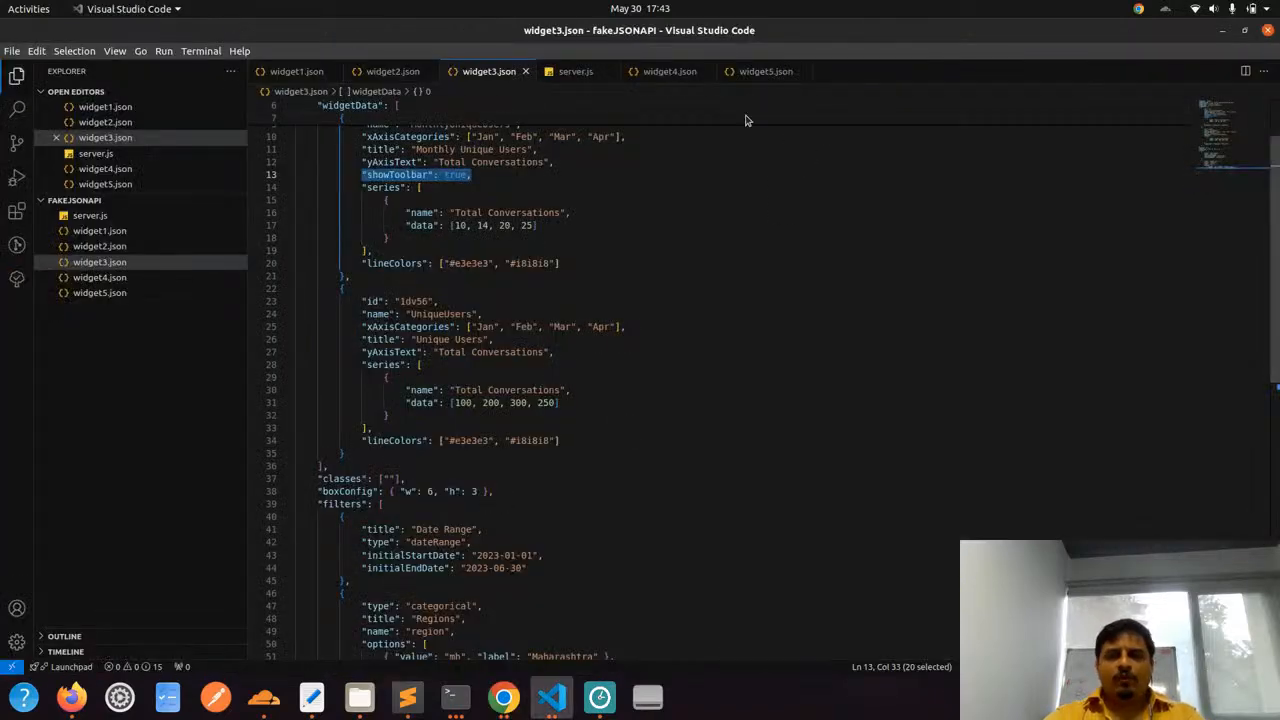
pyautogui.click(667, 72)
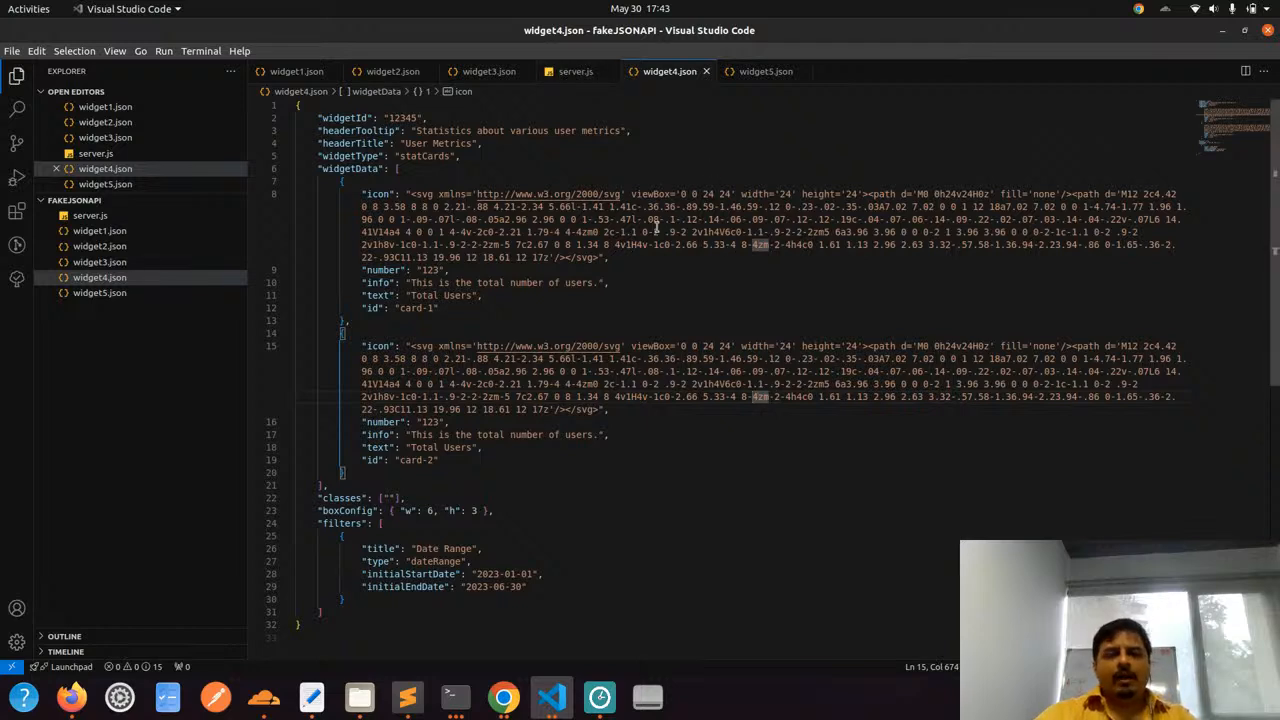
pyautogui.hotkey('alt', 'Tab')
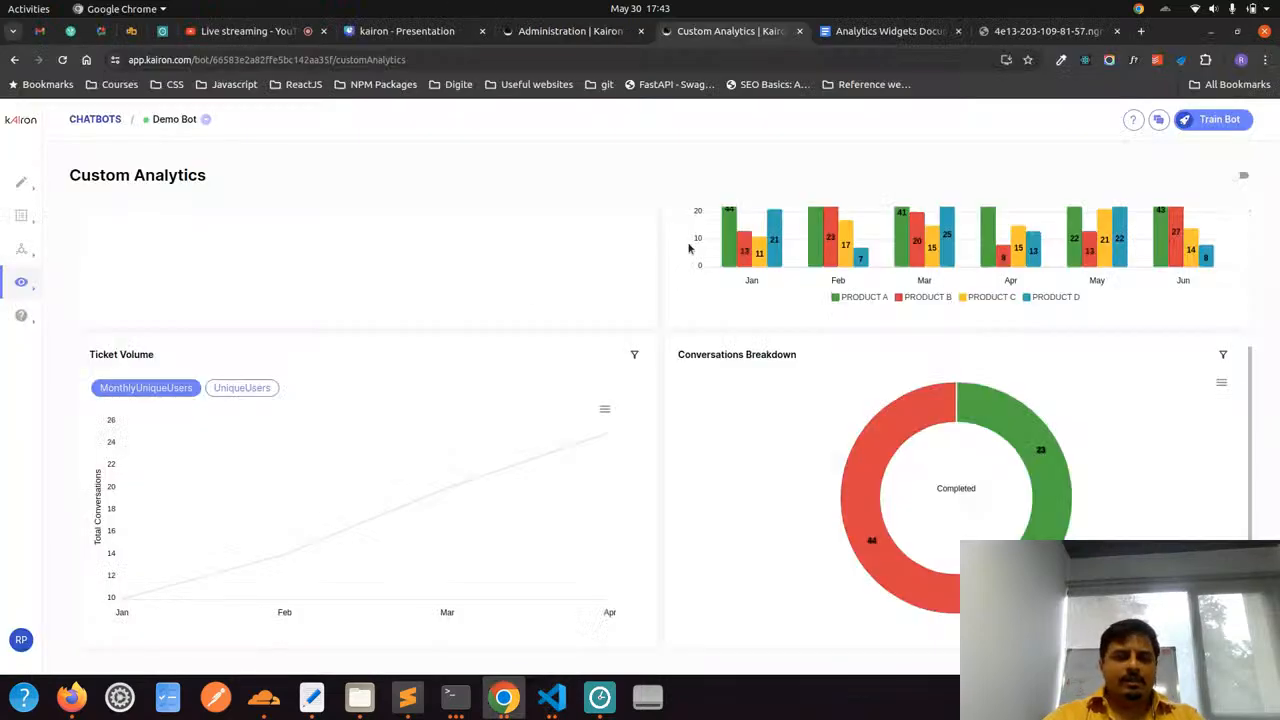
pyautogui.scroll(4, 486, 317)
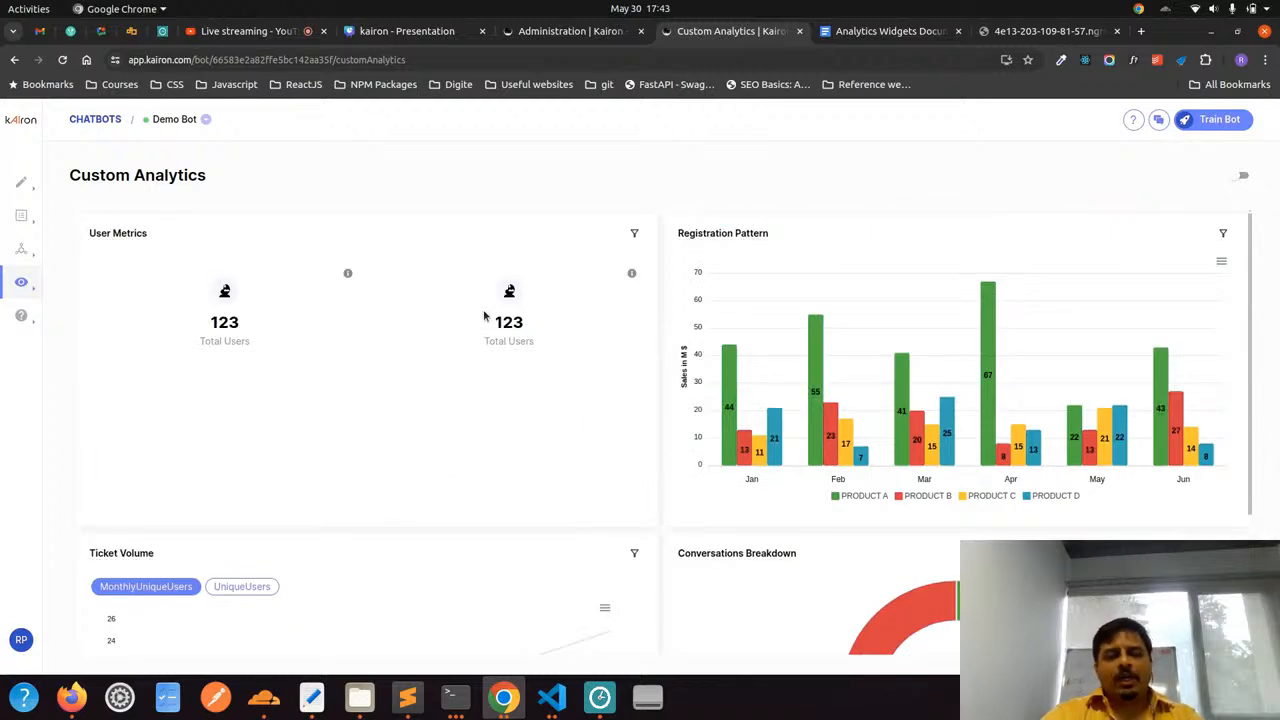
pyautogui.scroll(-2, 483, 316)
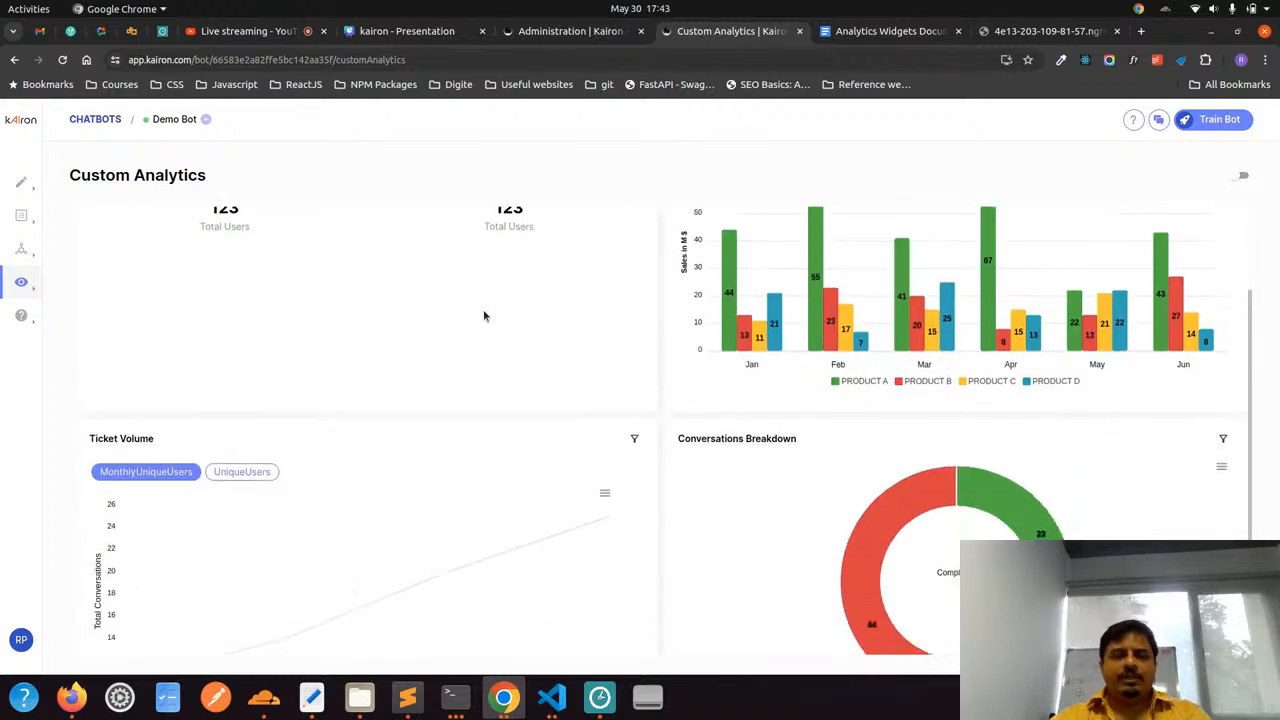
pyautogui.scroll(2, 486, 314)
# In Analytics Widgets Documentation, visit the Heatmap Chart, Donut Chart, Column Chart and Stats Cards sections through the outline
pyautogui.click(873, 33)
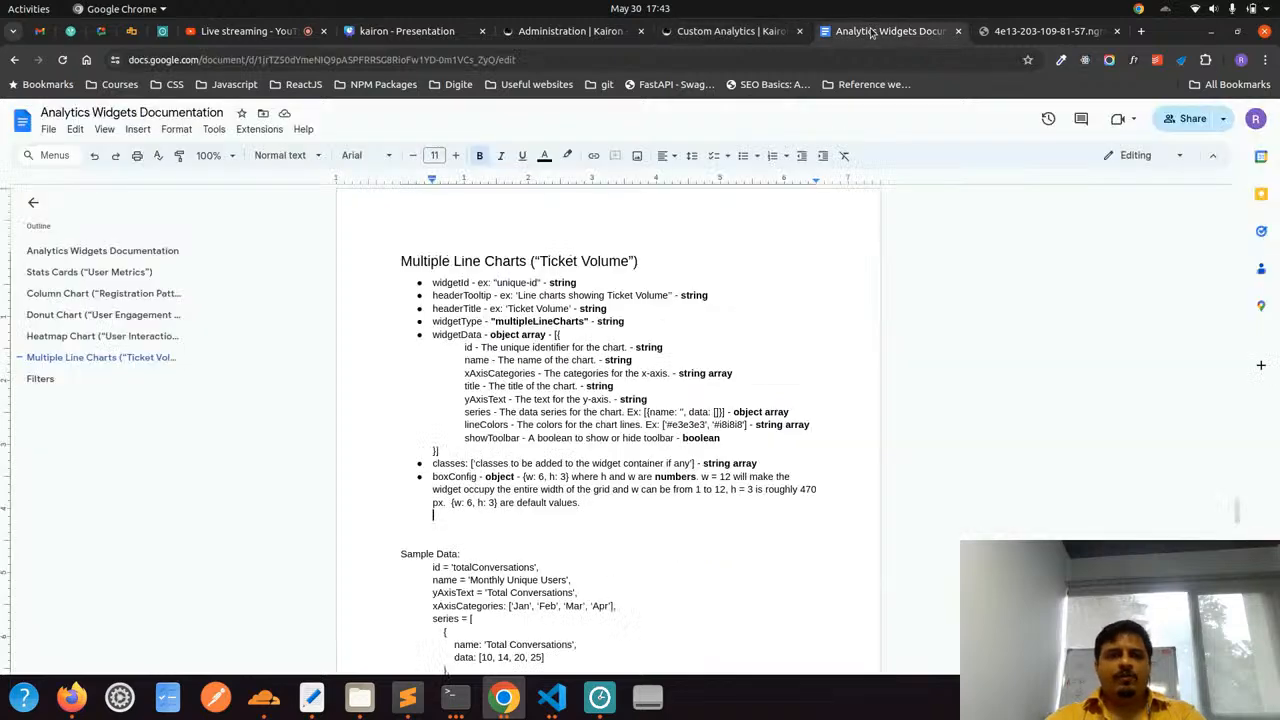
pyautogui.click(118, 336)
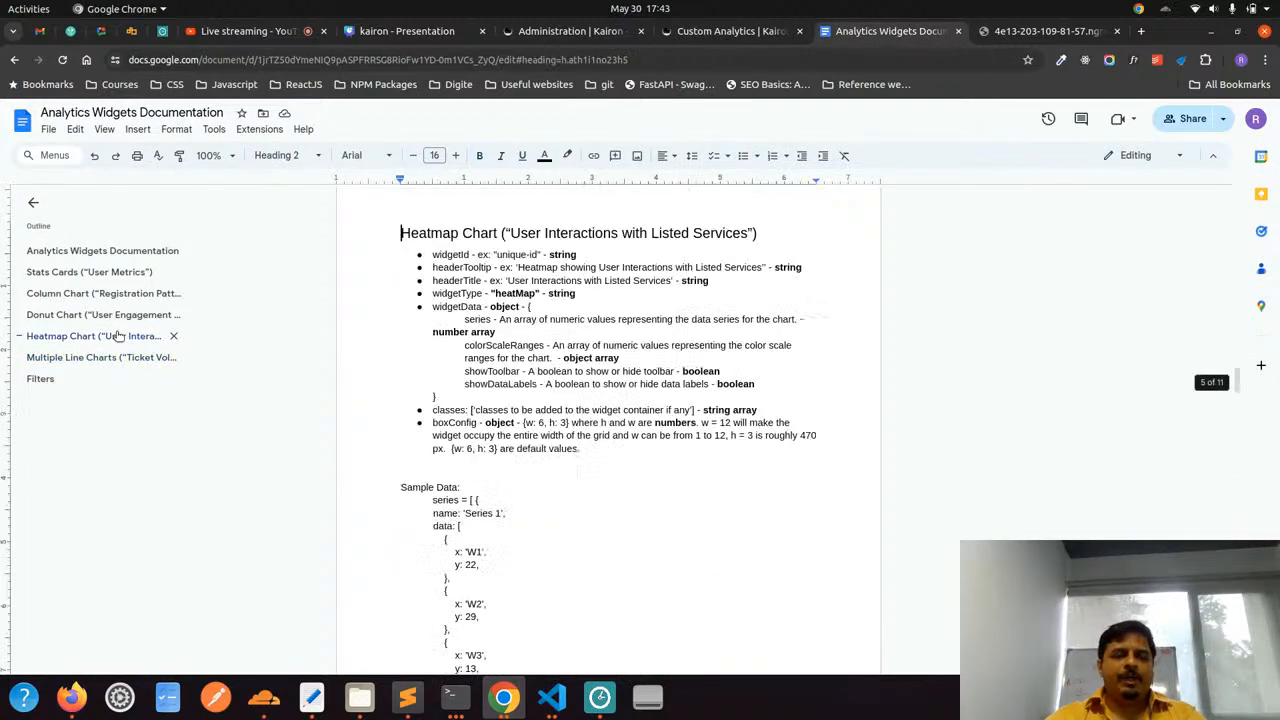
pyautogui.click(112, 318)
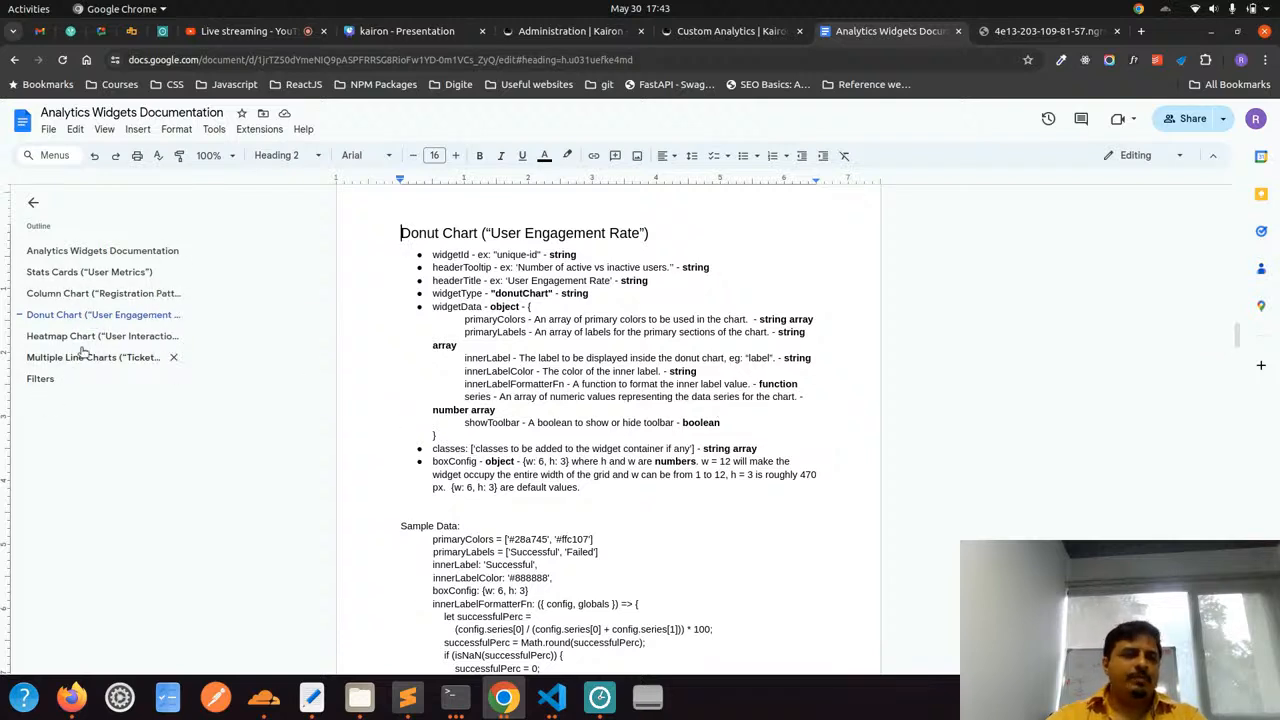
pyautogui.click(68, 293)
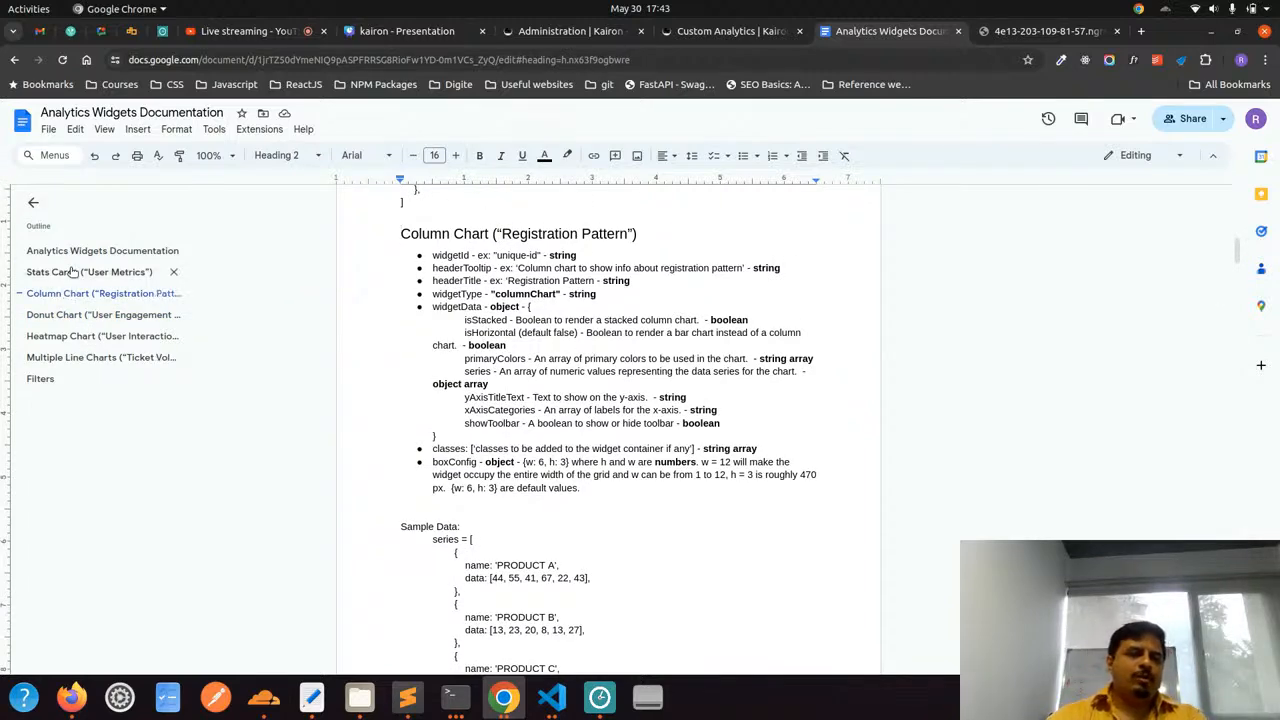
pyautogui.click(72, 271)
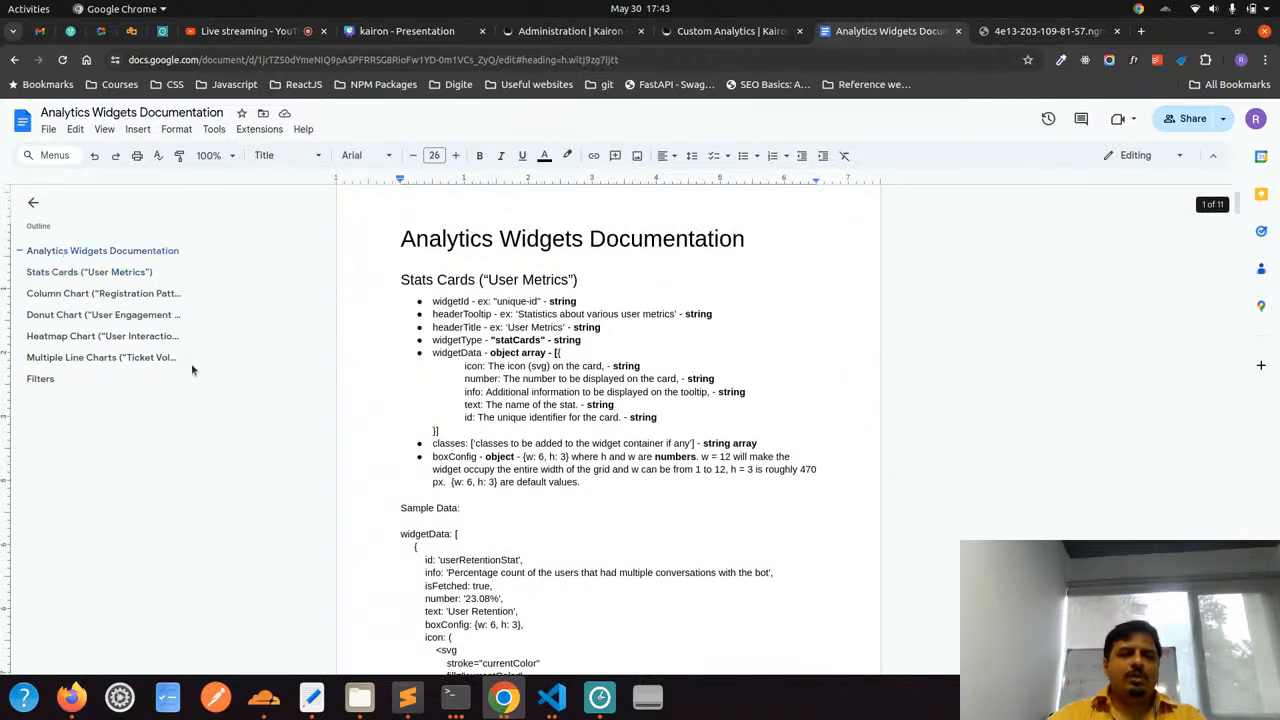
# Read through the documentation's sample data down to the Filters section, and review the date range and categorical filter definitions and examples
pyautogui.scroll(-15, 494, 402)
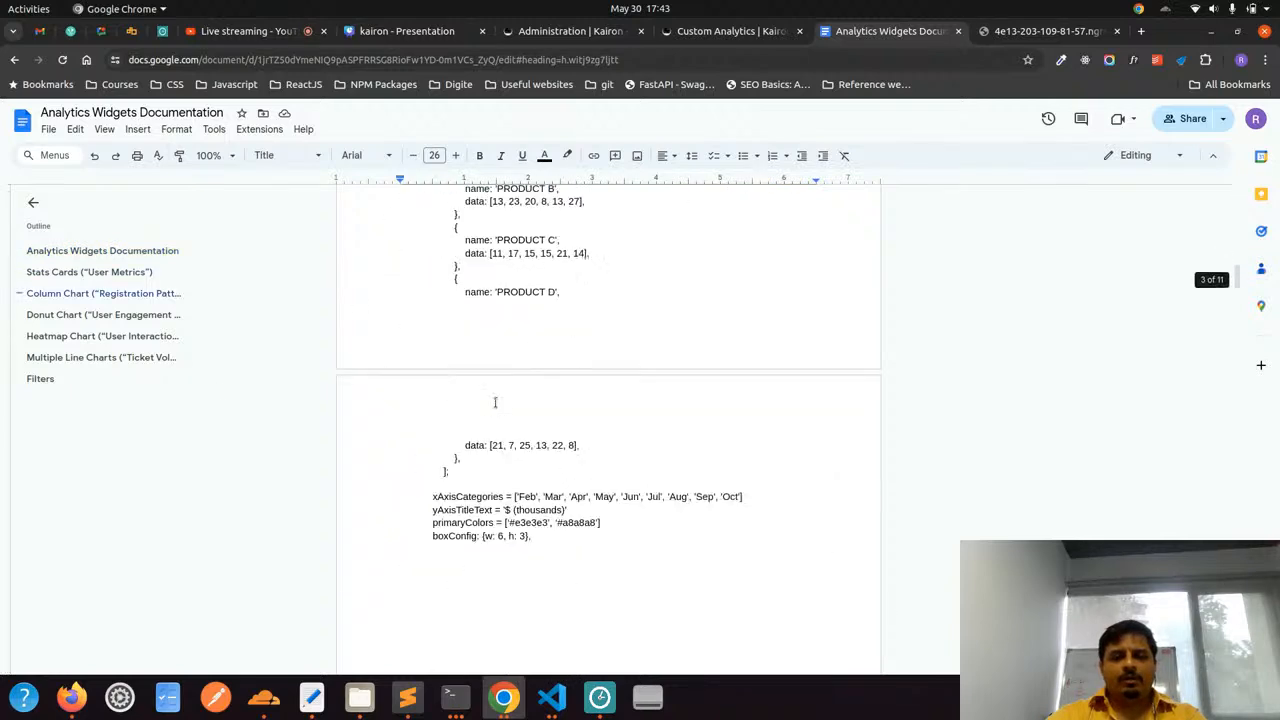
pyautogui.scroll(-20, 494, 402)
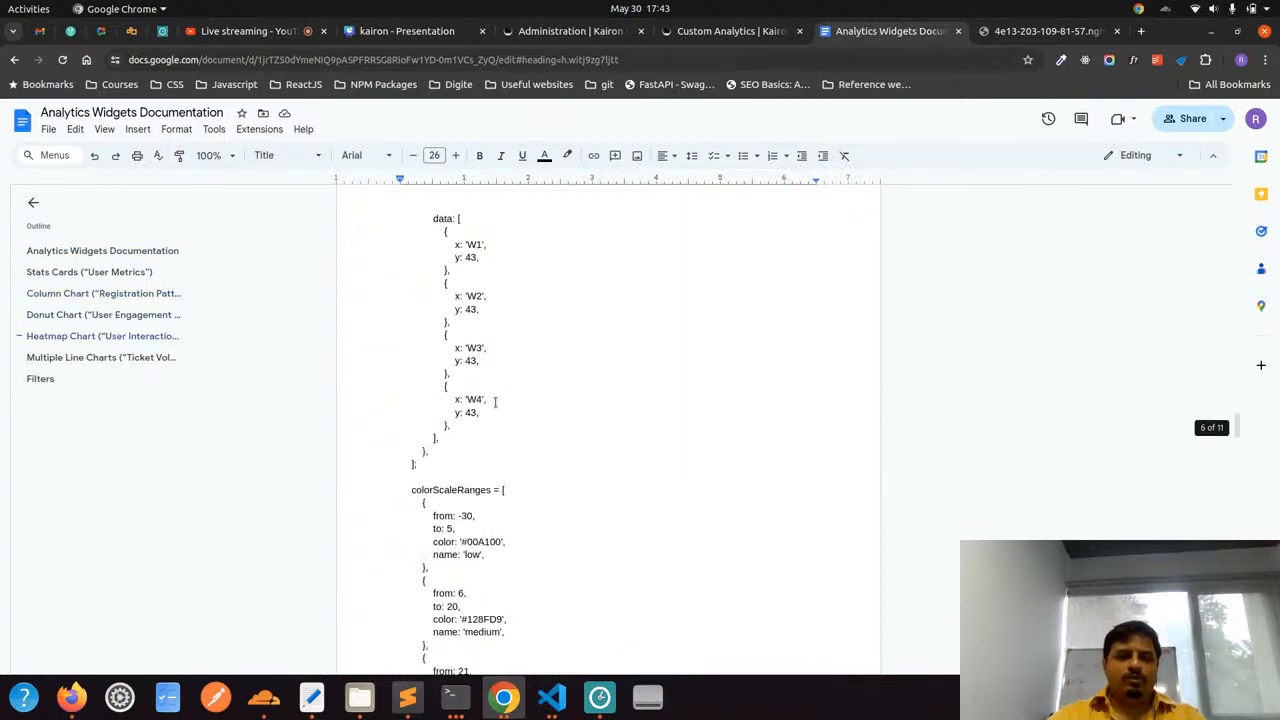
pyautogui.scroll(-20, 494, 402)
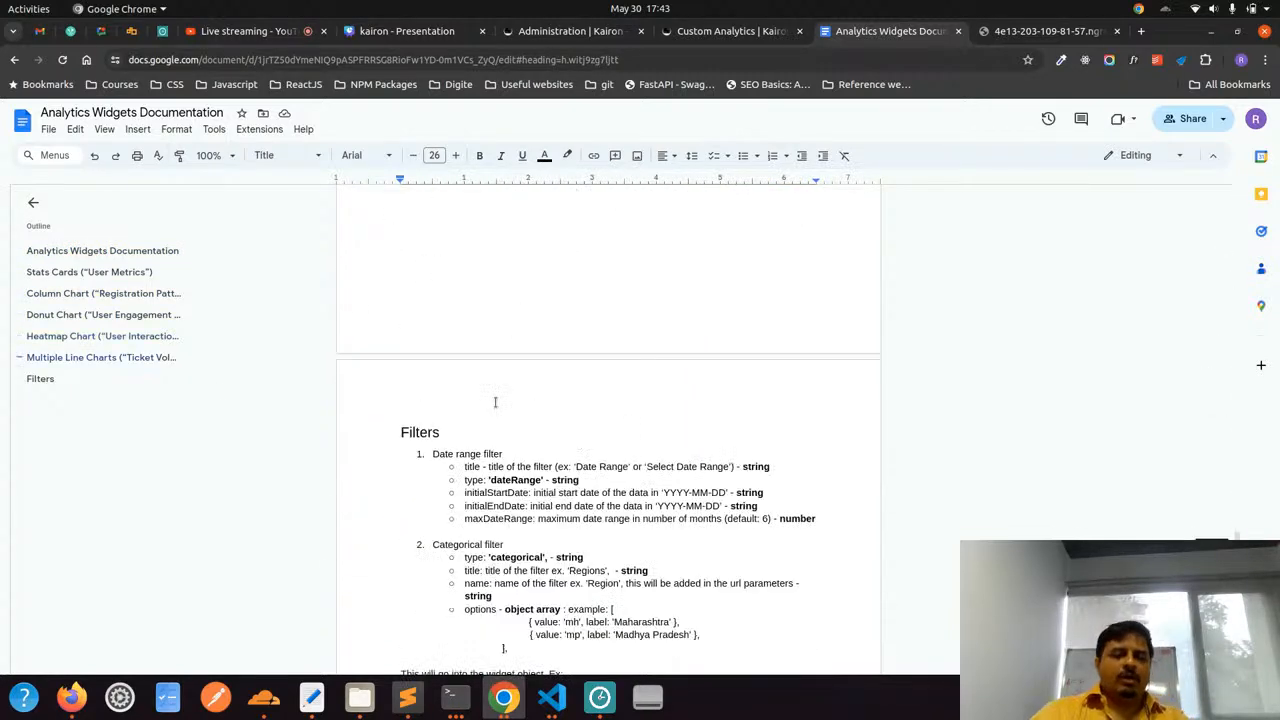
pyautogui.scroll(-15, 494, 402)
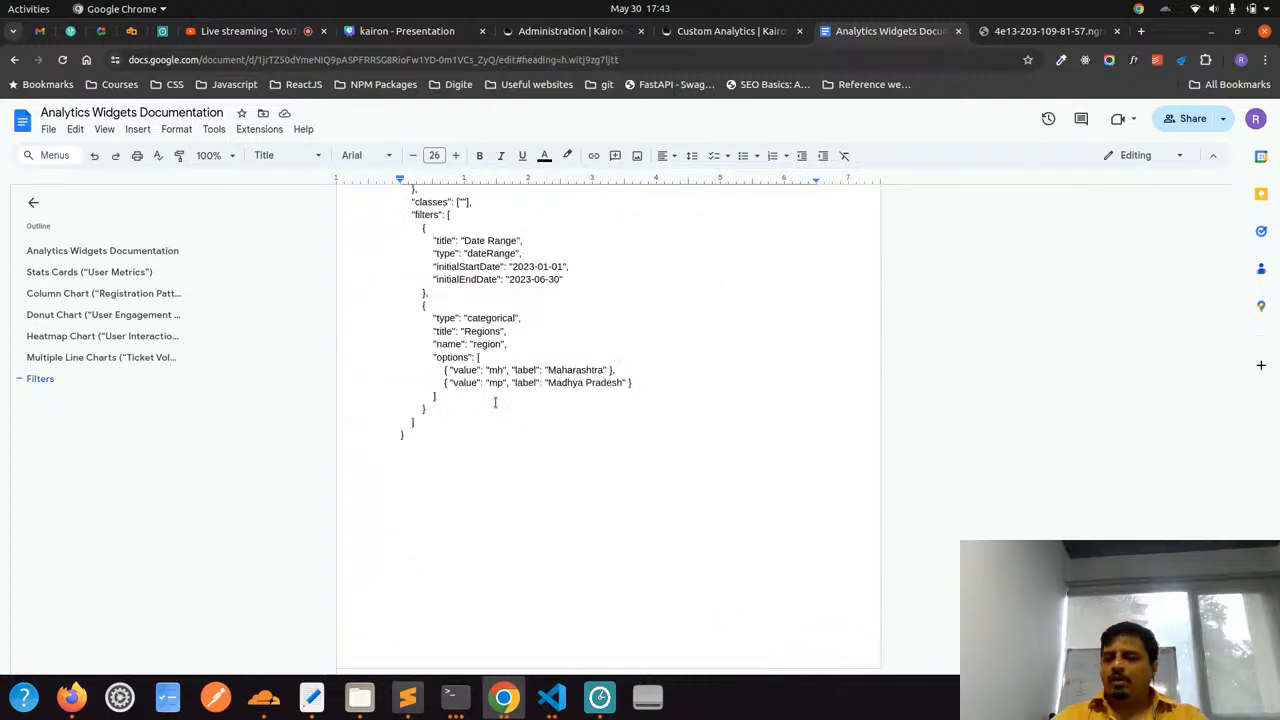
pyautogui.hotkey('alt', 'Tab')
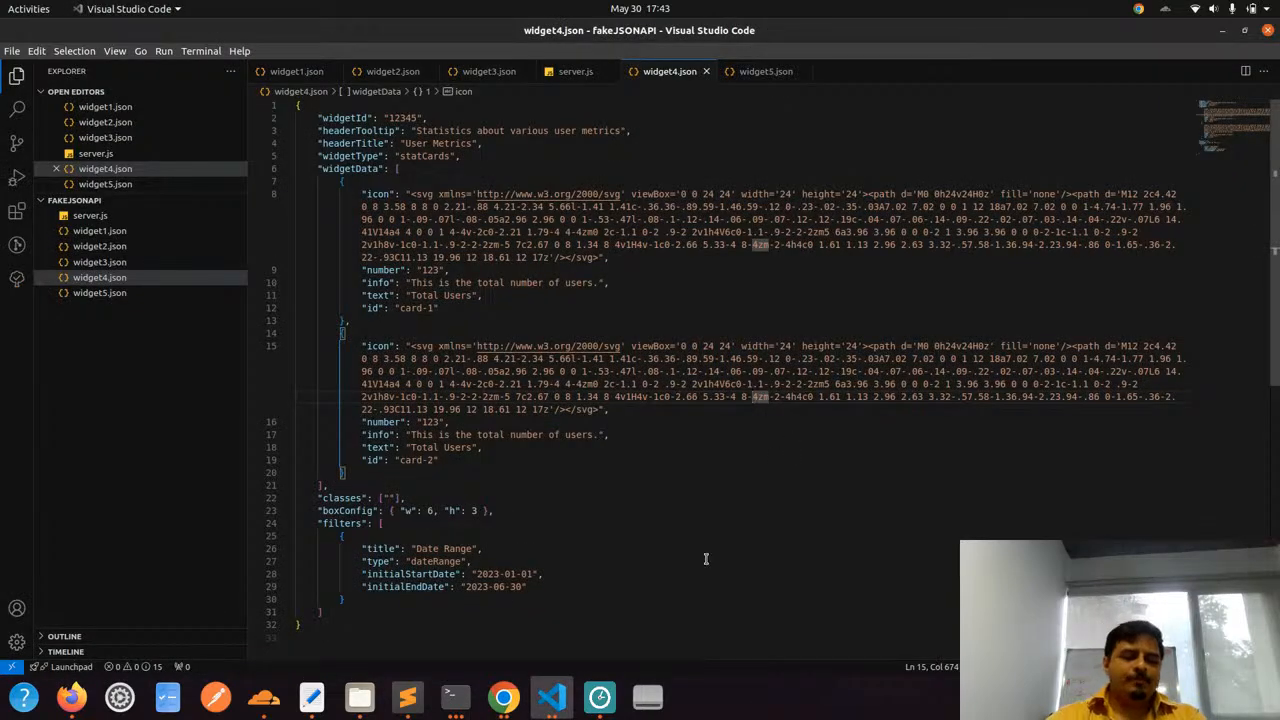
pyautogui.click(504, 697)
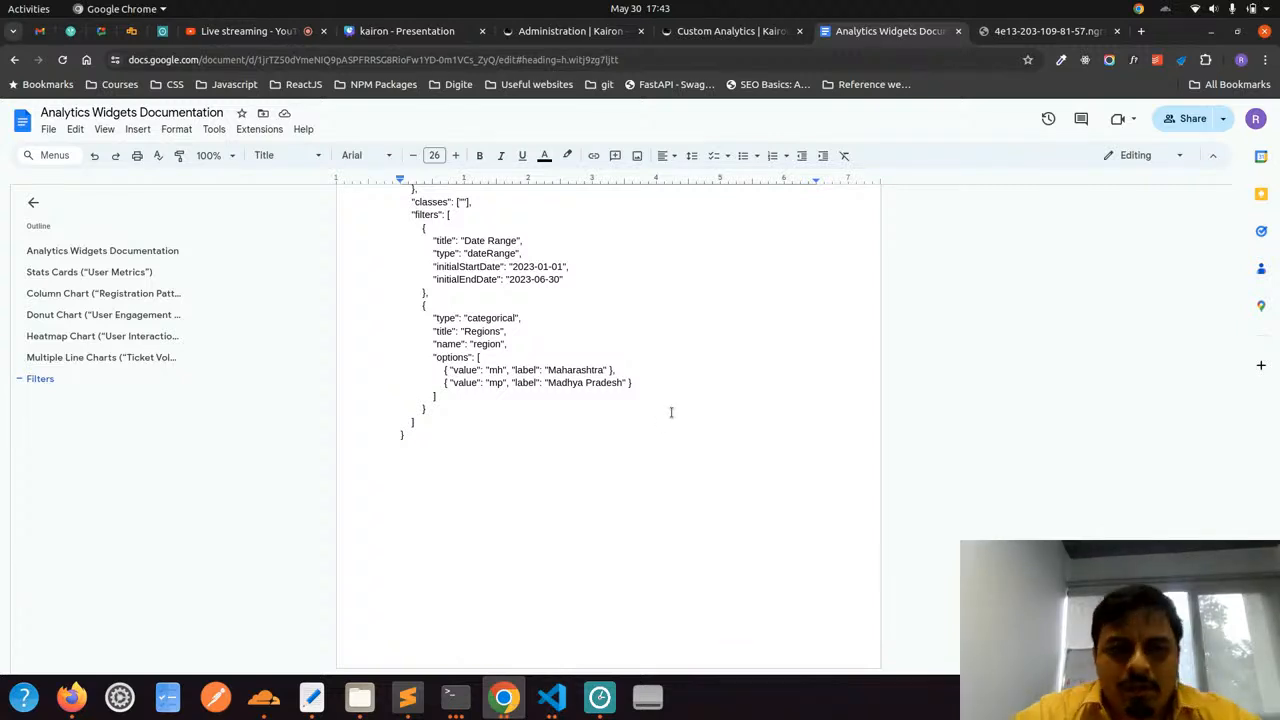
pyautogui.scroll(10, 485, 382)
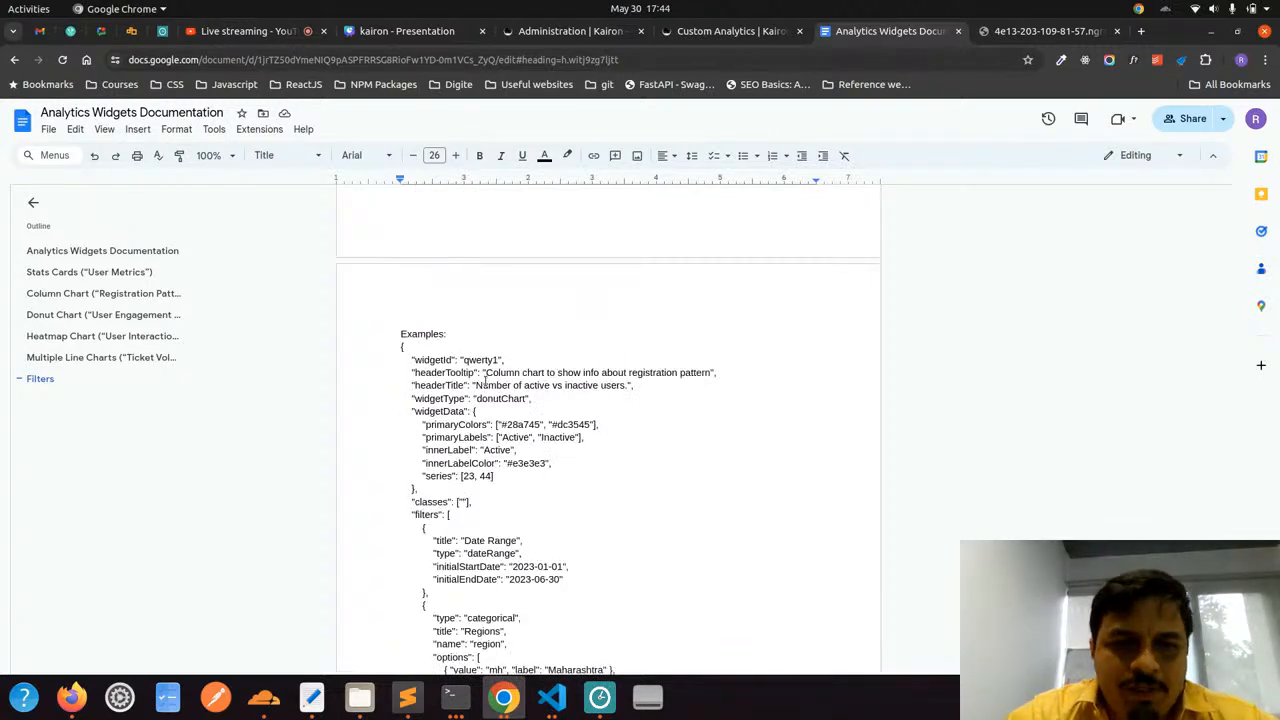
pyautogui.scroll(15, 485, 381)
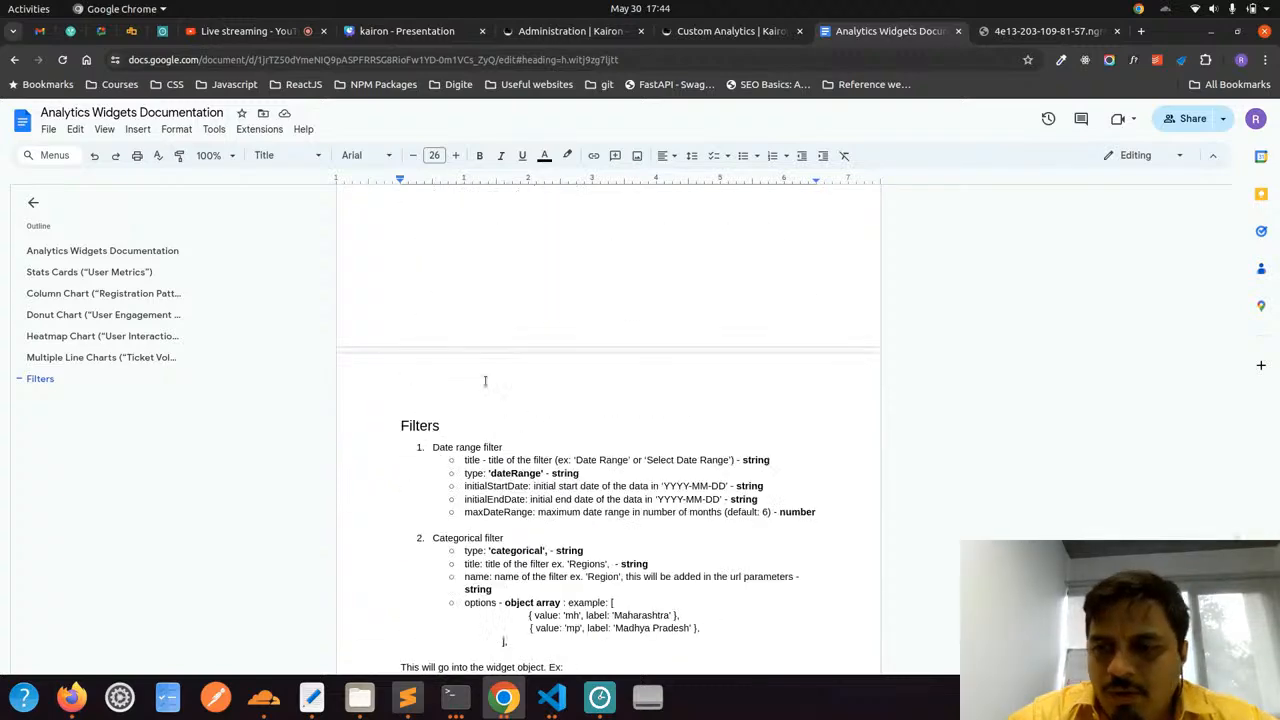
pyautogui.scroll(15, 485, 381)
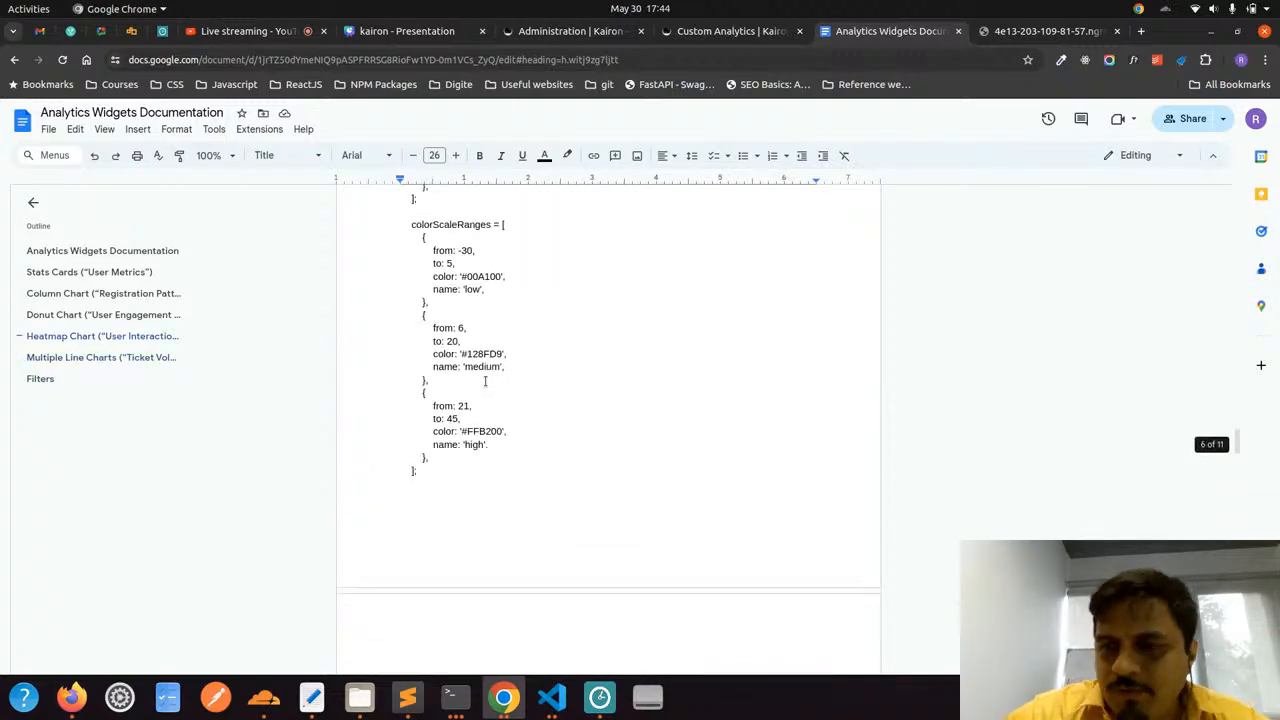
# Return to the Custom Analytics administration form, and stop sharing the screen in the YouTube Studio live stream
pyautogui.click(562, 31)
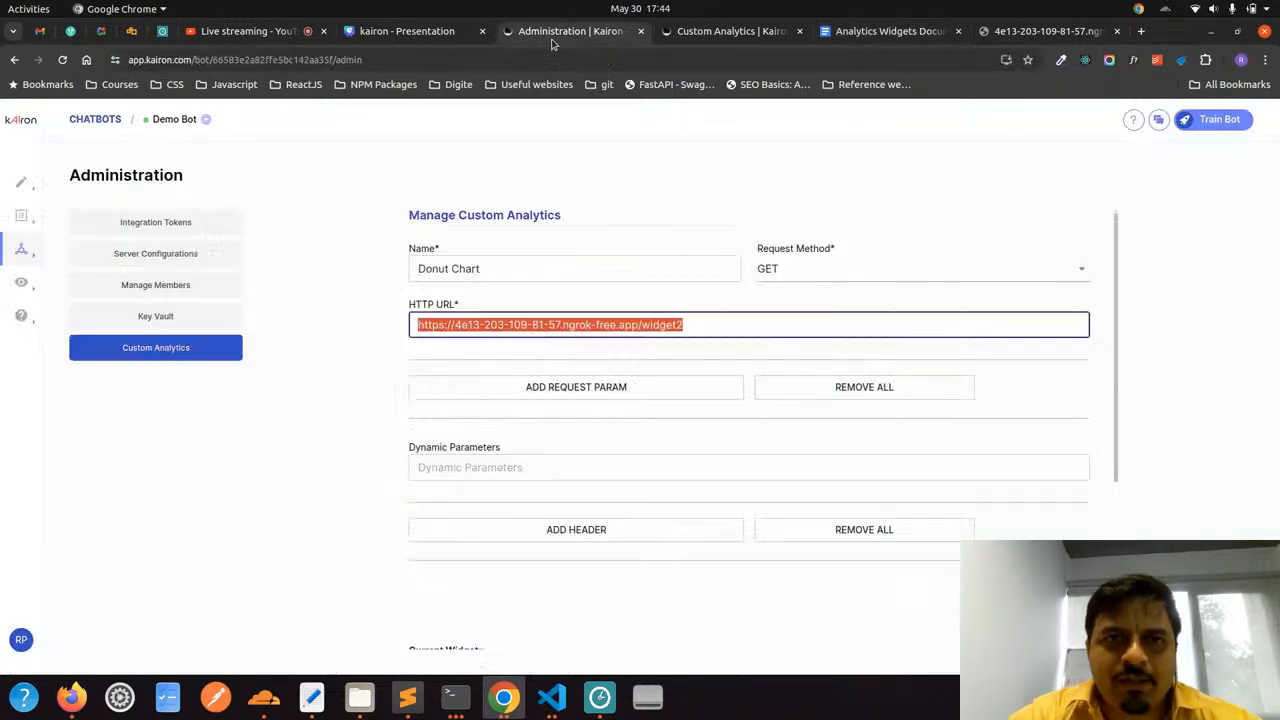
pyautogui.click(577, 194)
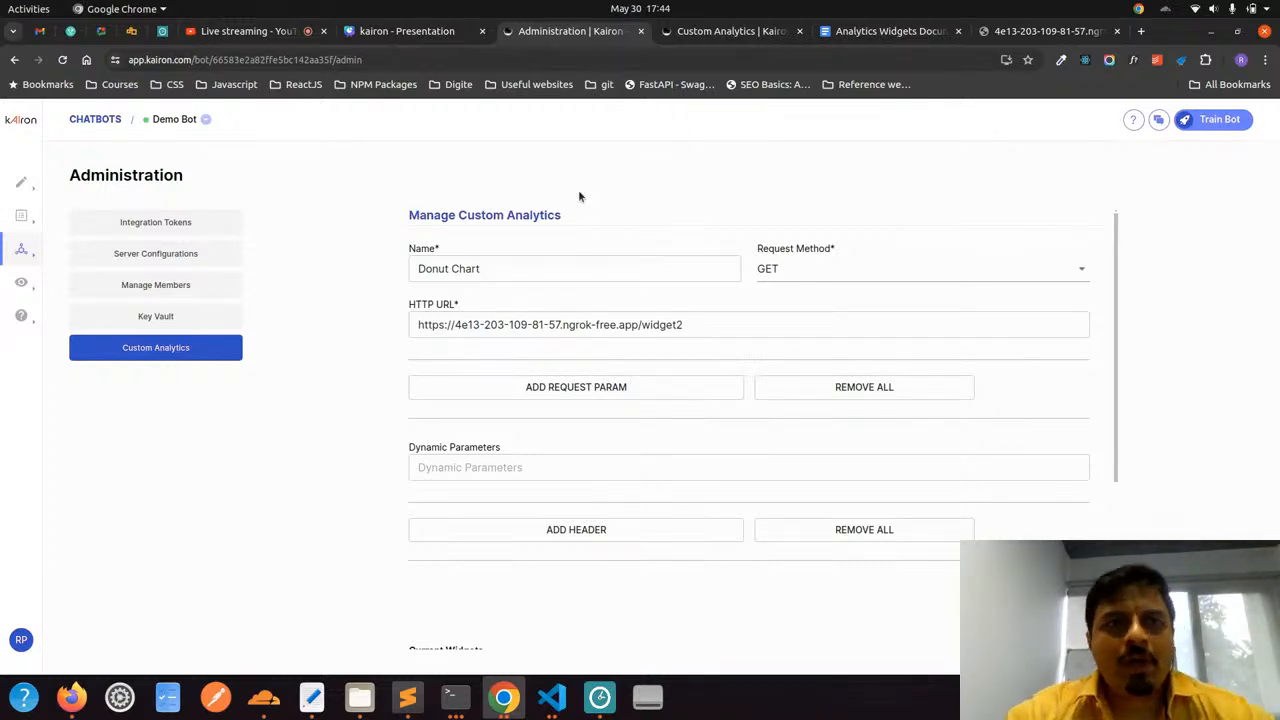
pyautogui.click(285, 36)
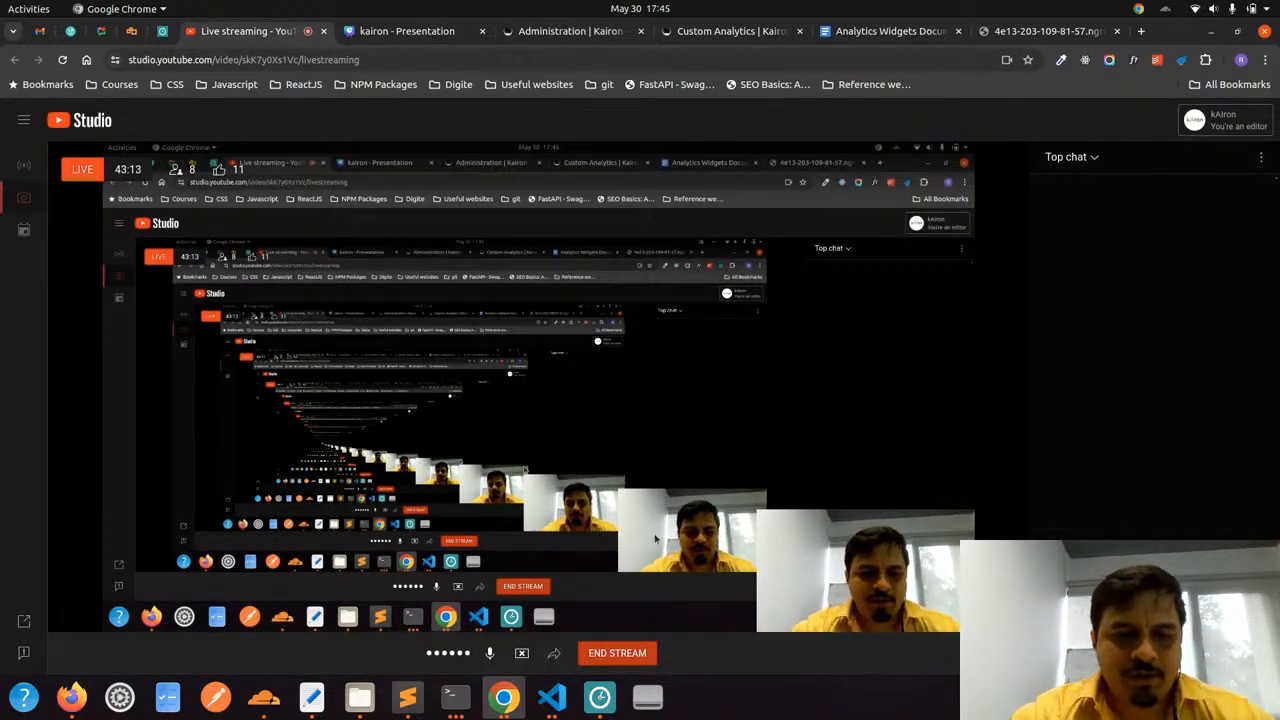
pyautogui.click(519, 653)
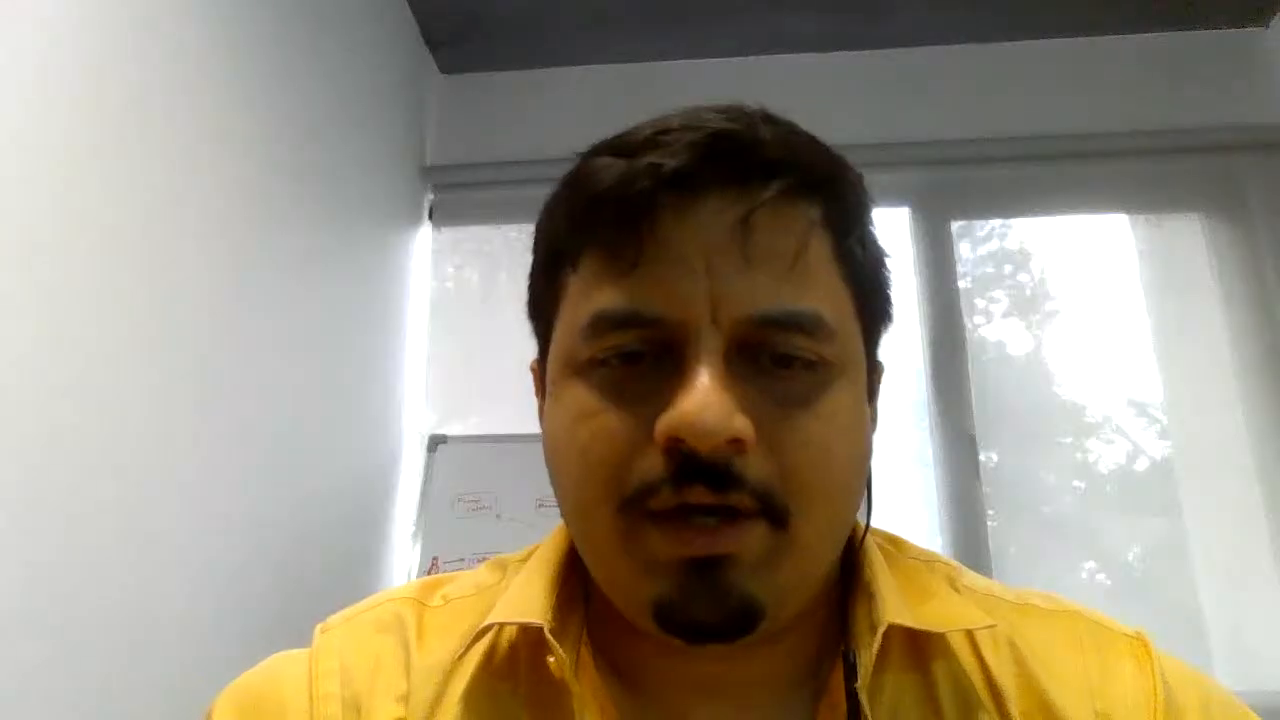